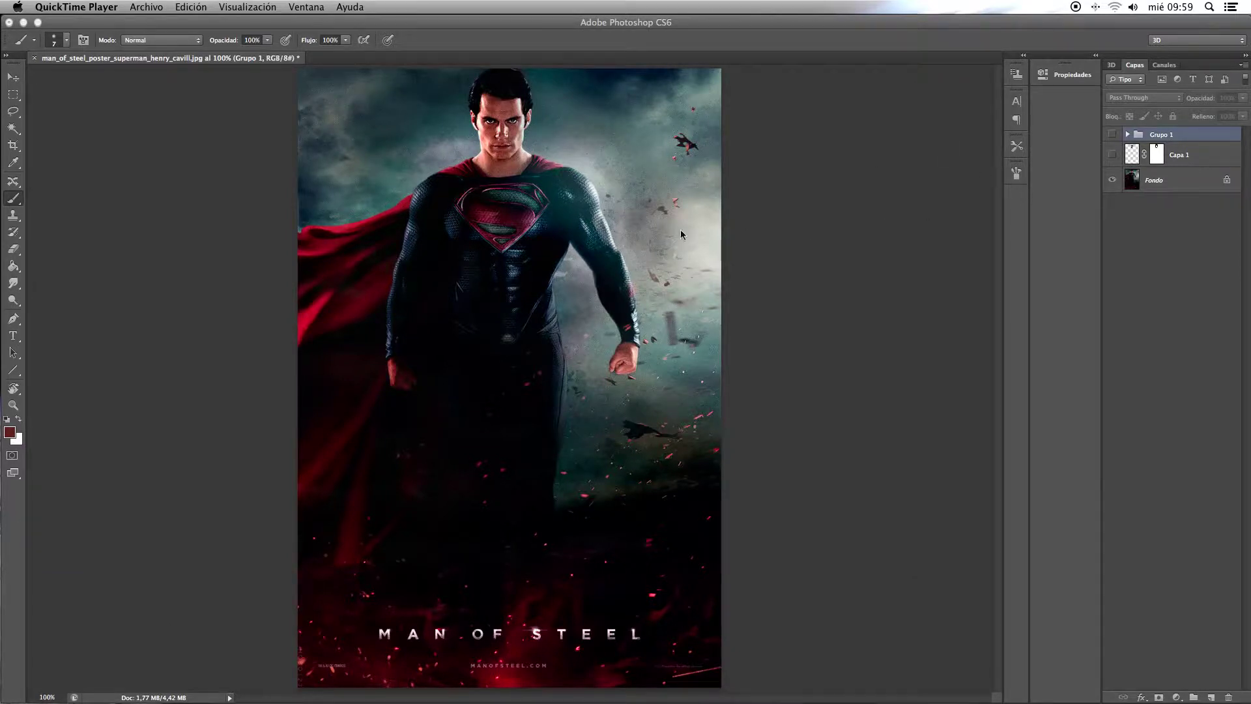
# Bring Photoshop forward and show Grupo 1, the finished face group, over the poster
pyautogui.click(1113, 158)
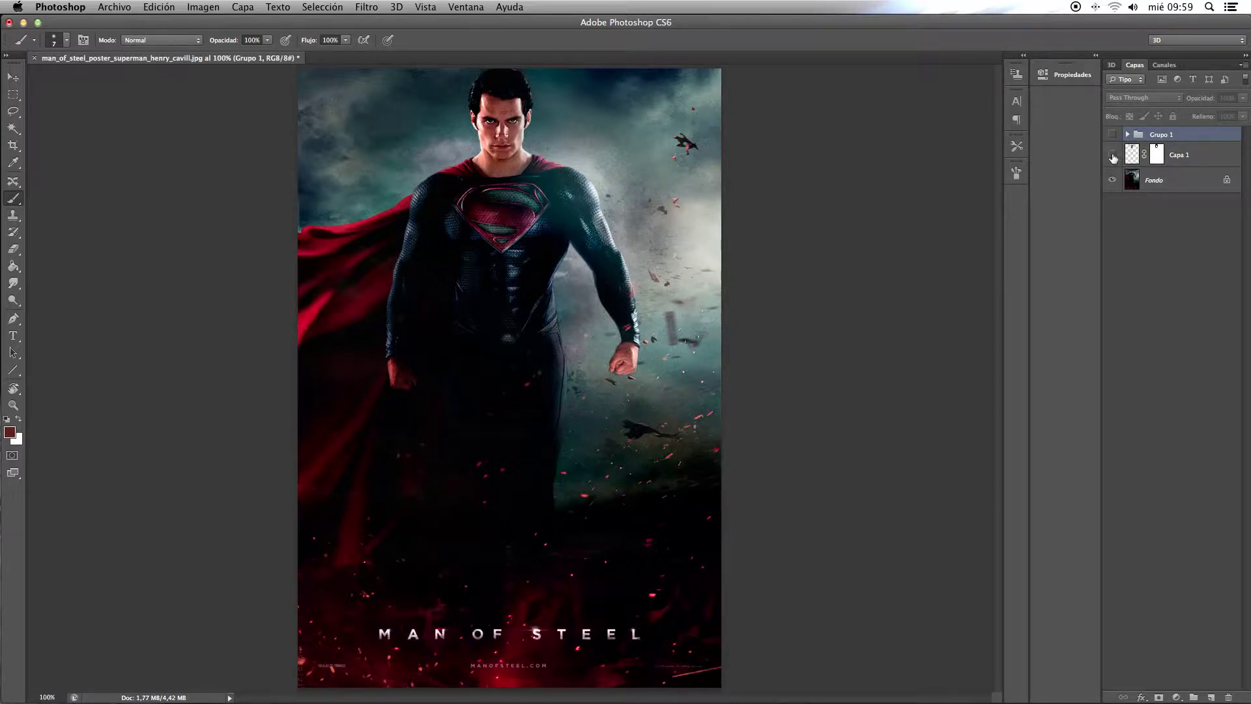
pyautogui.click(1118, 133)
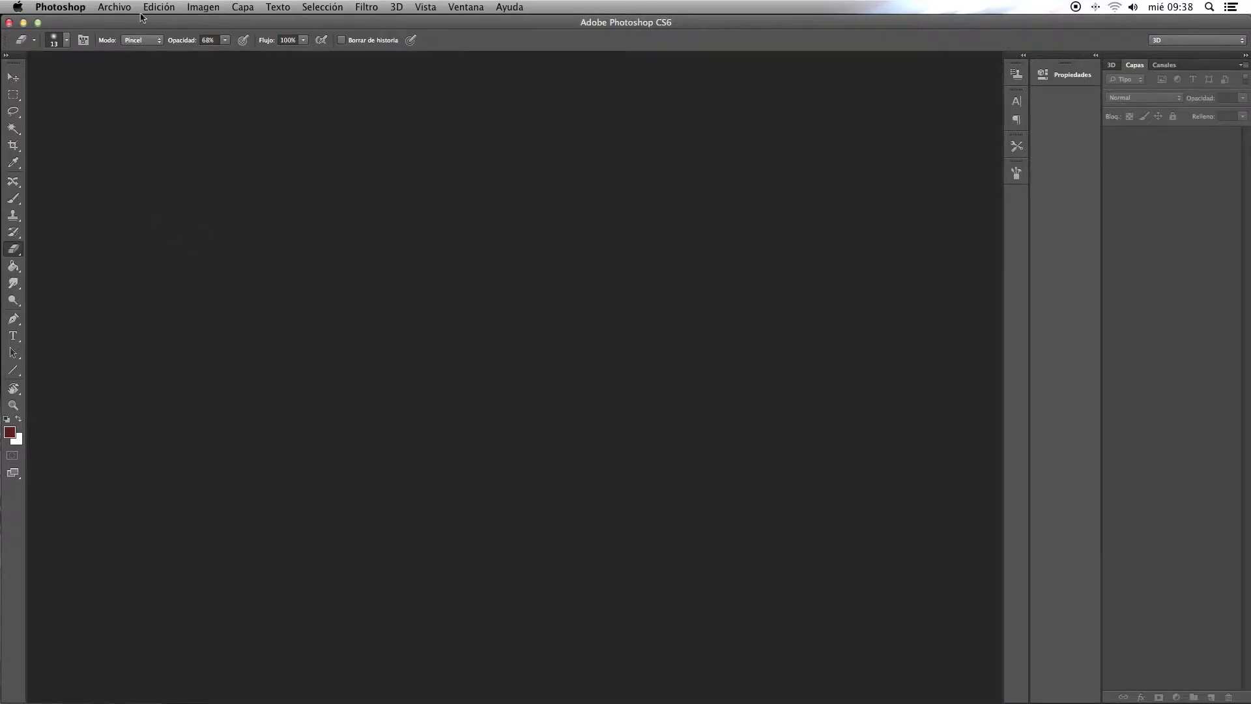
# Open the man_of_steel poster JPG from the Desktop, accepting it without a colour profile
pyautogui.click(119, 5)
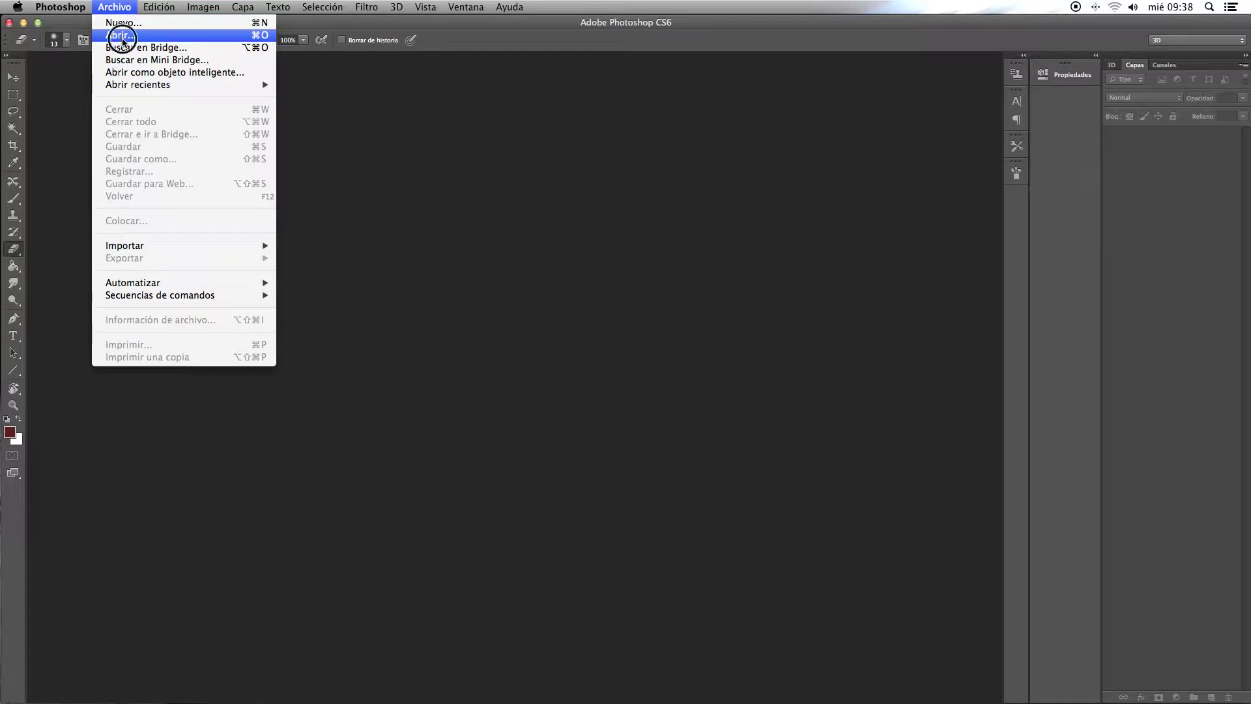
pyautogui.click(122, 38)
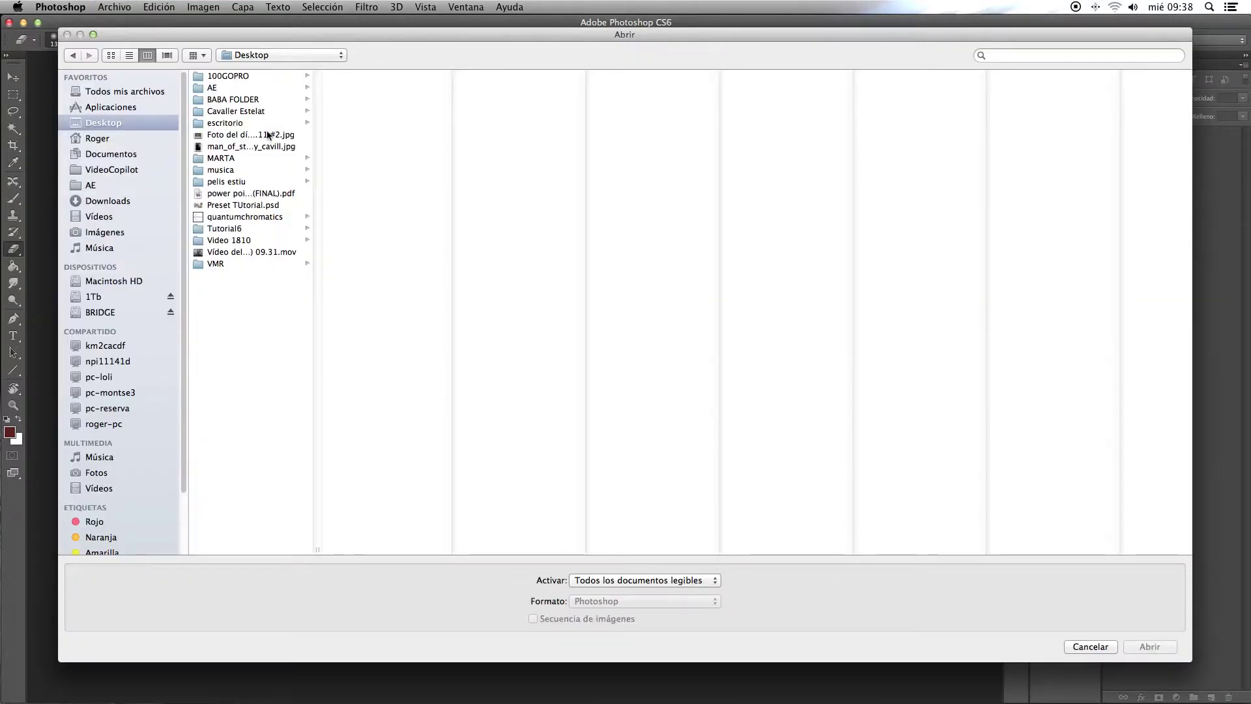
pyautogui.doubleClick(226, 147)
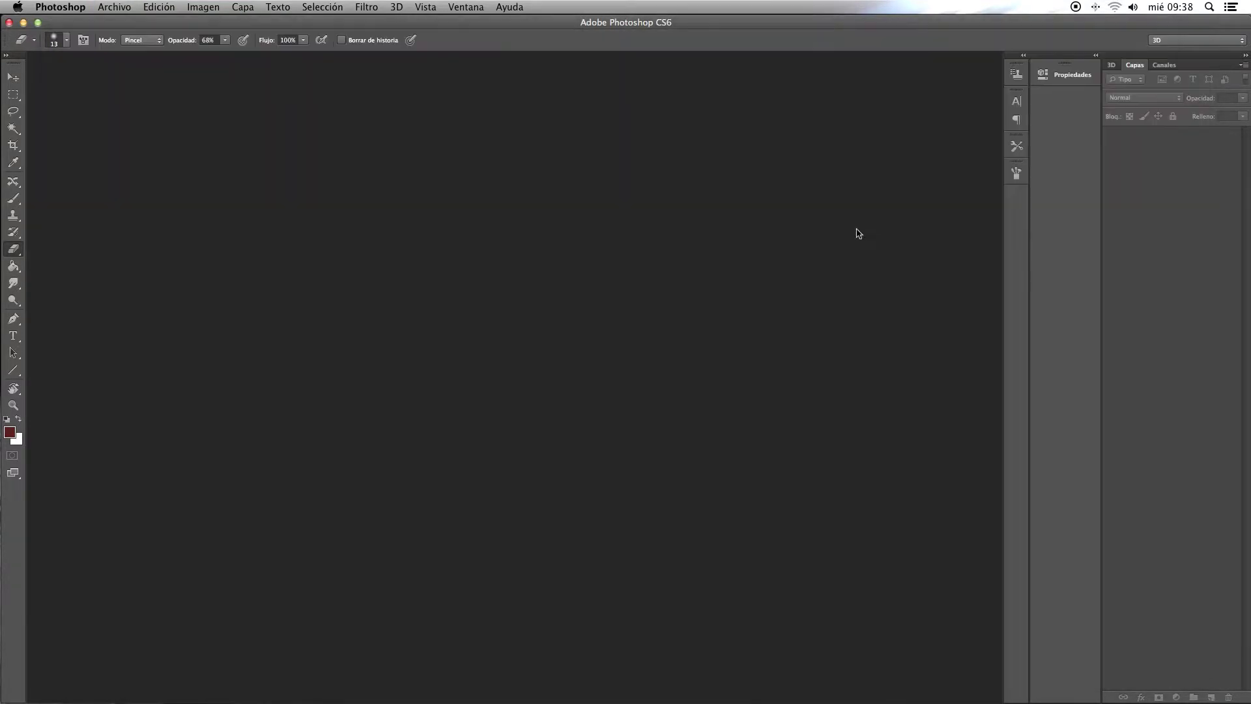
pyautogui.click(782, 395)
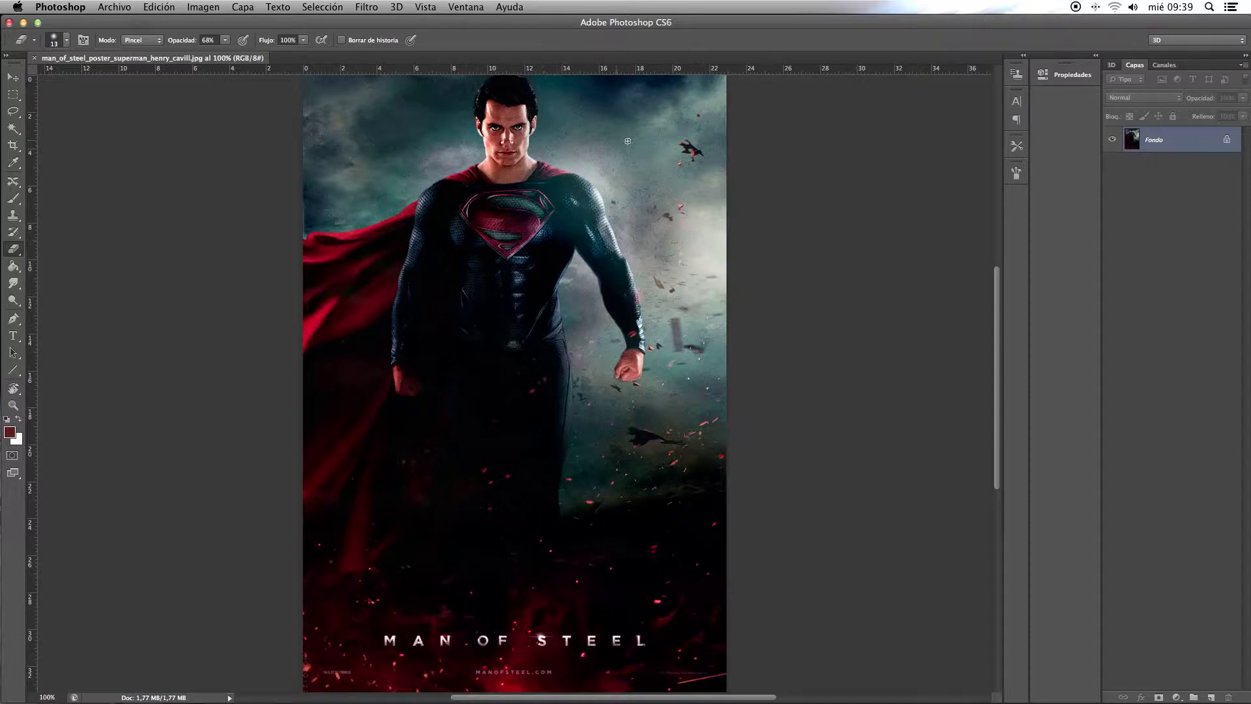
# Place the desktop Foto del día photo onto the poster and commit its placement
pyautogui.click(129, 9)
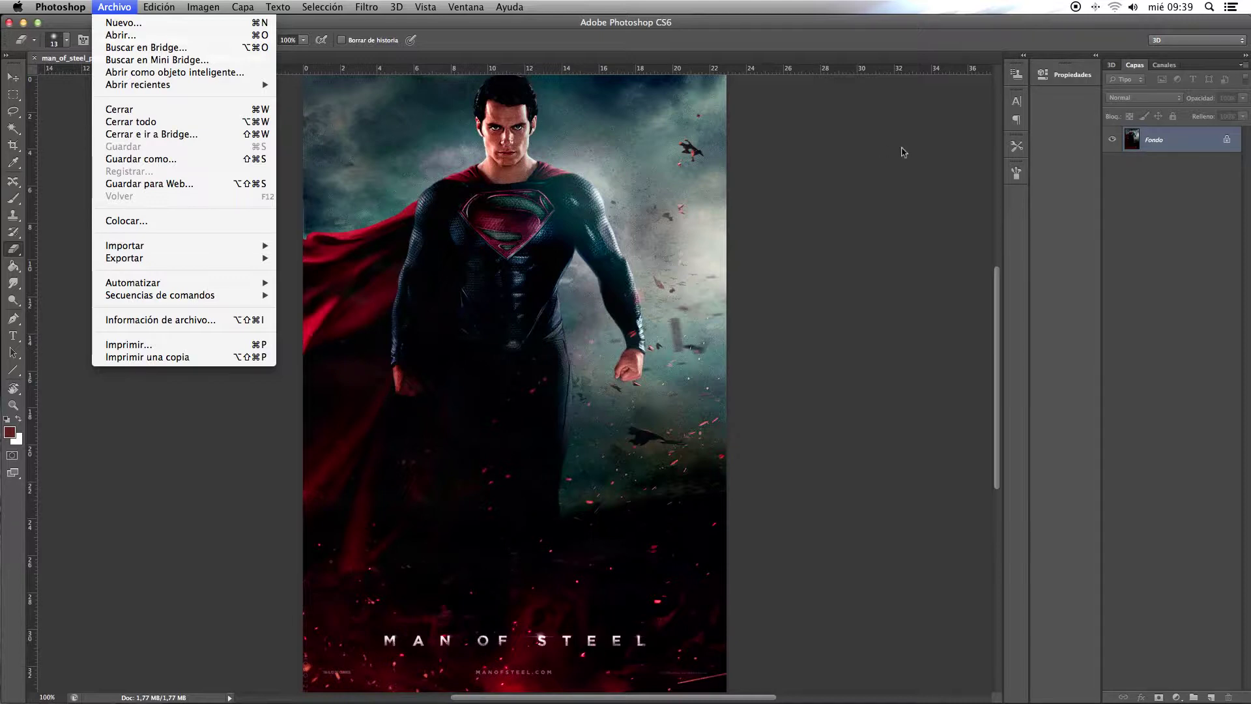
pyautogui.click(512, 187)
pyautogui.moveTo(986, 18)
pyautogui.mouseDown()
pyautogui.moveTo(714, 16)
pyautogui.moveTo(769, 17)
pyautogui.mouseUp()
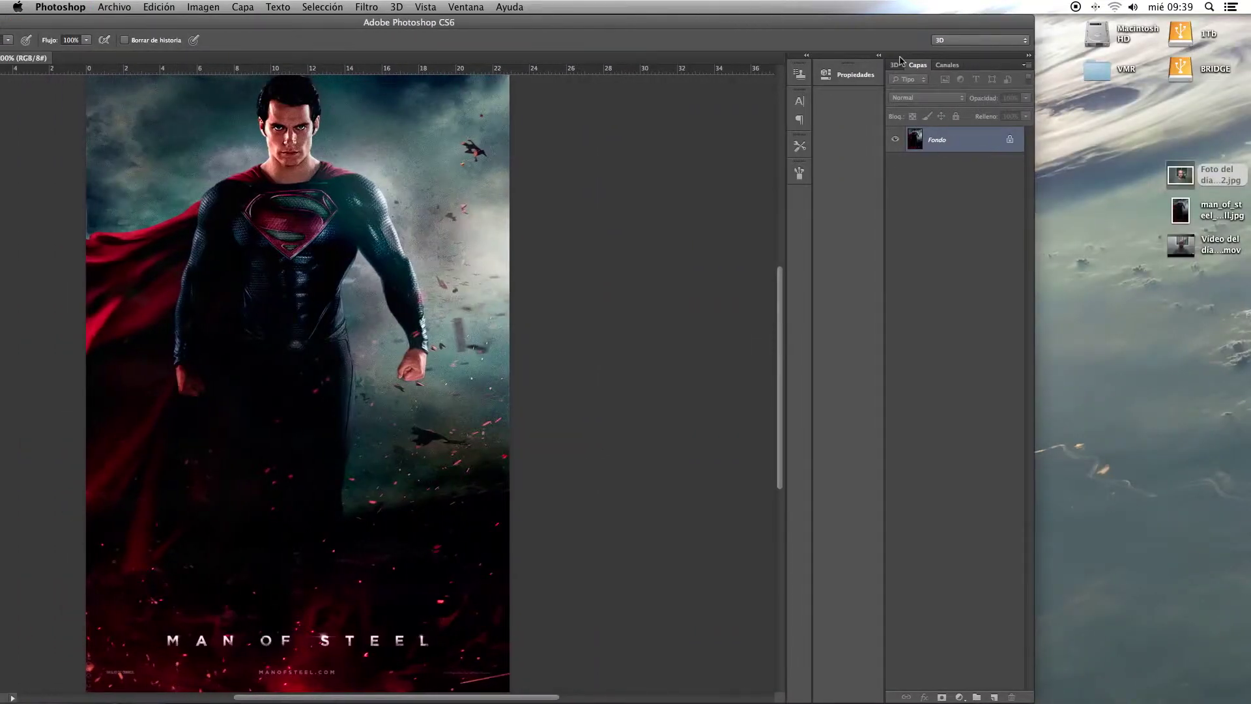
pyautogui.moveTo(1180, 179); pyautogui.dragTo(226, 184)
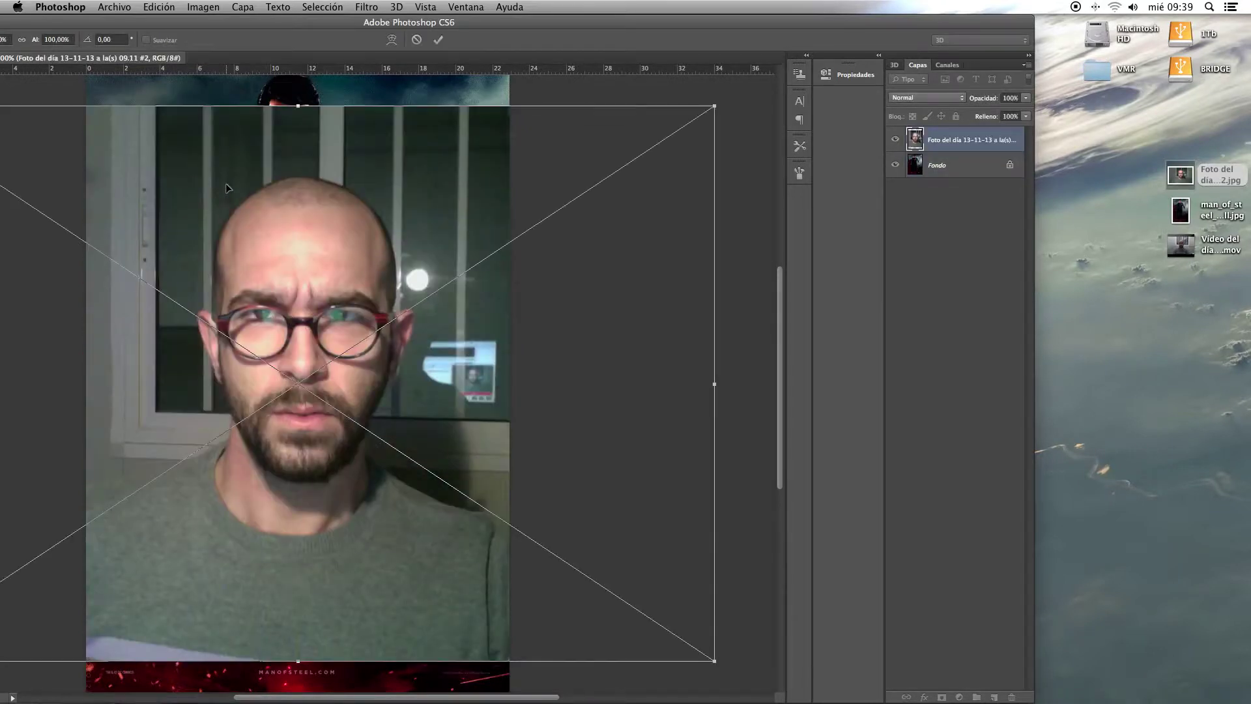
pyautogui.press('Return')
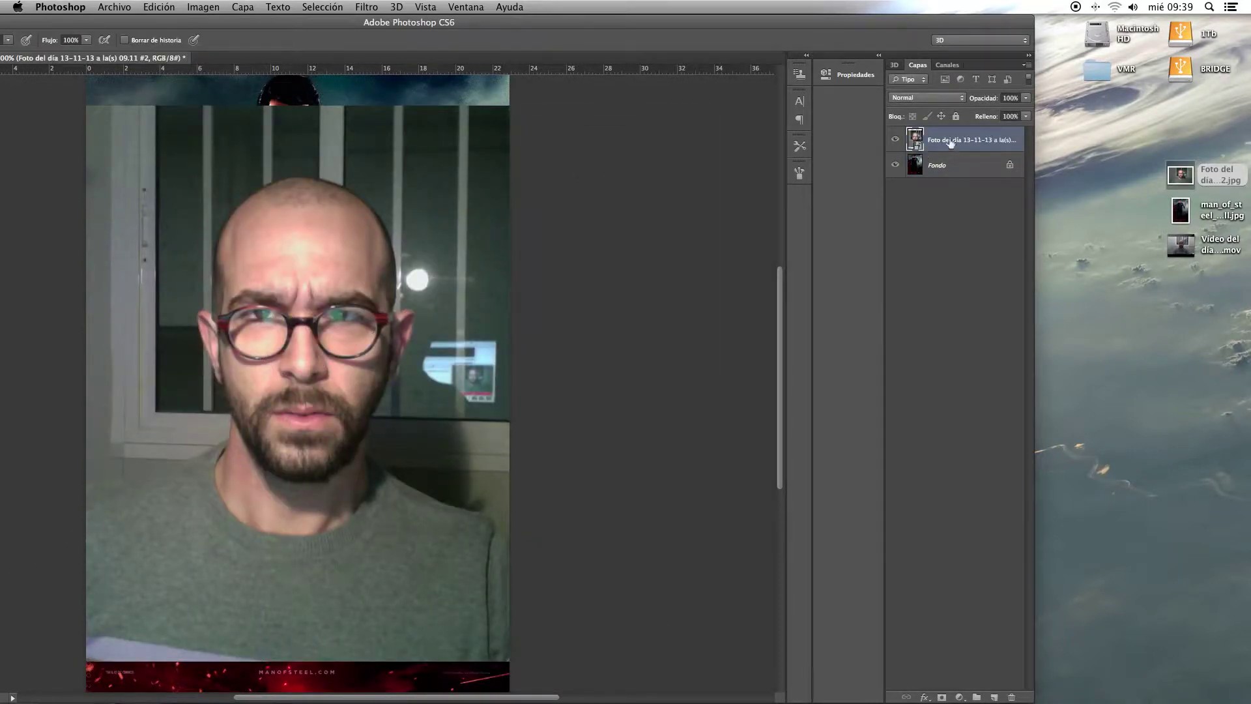
# Rasterize the placed photo layer and restore the full-screen Photoshop window
pyautogui.rightClick(978, 143)
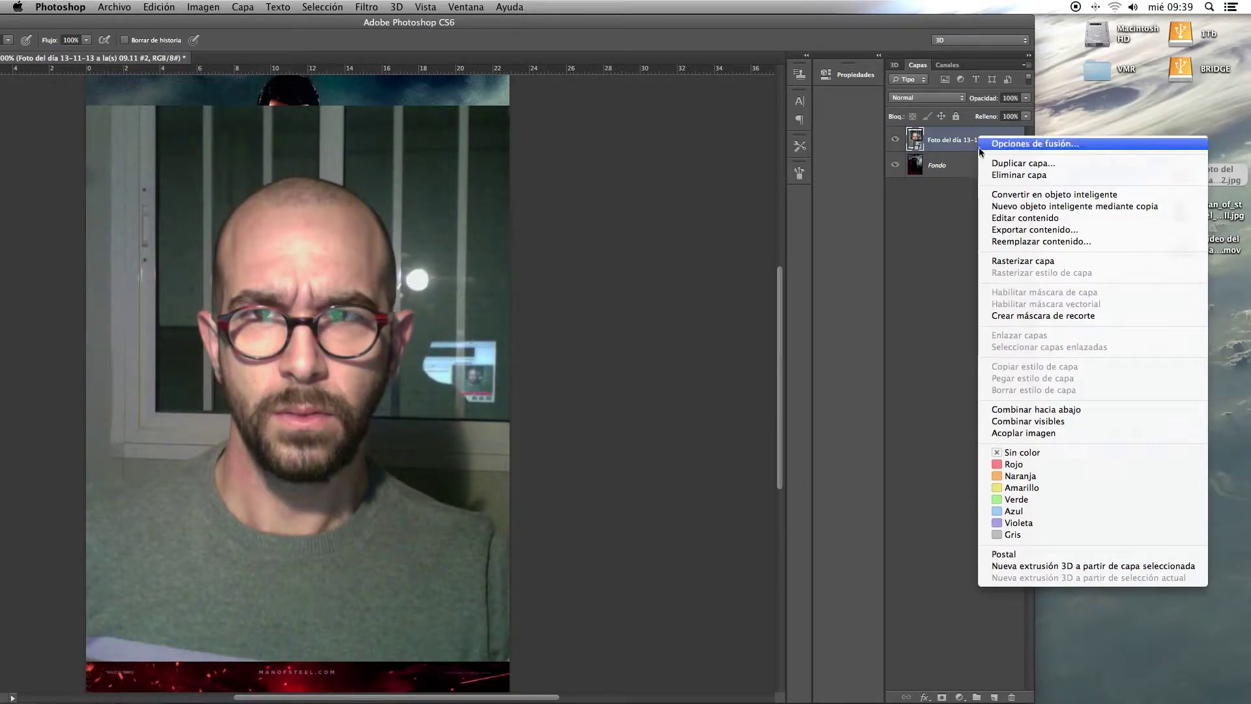
pyautogui.click(1029, 265)
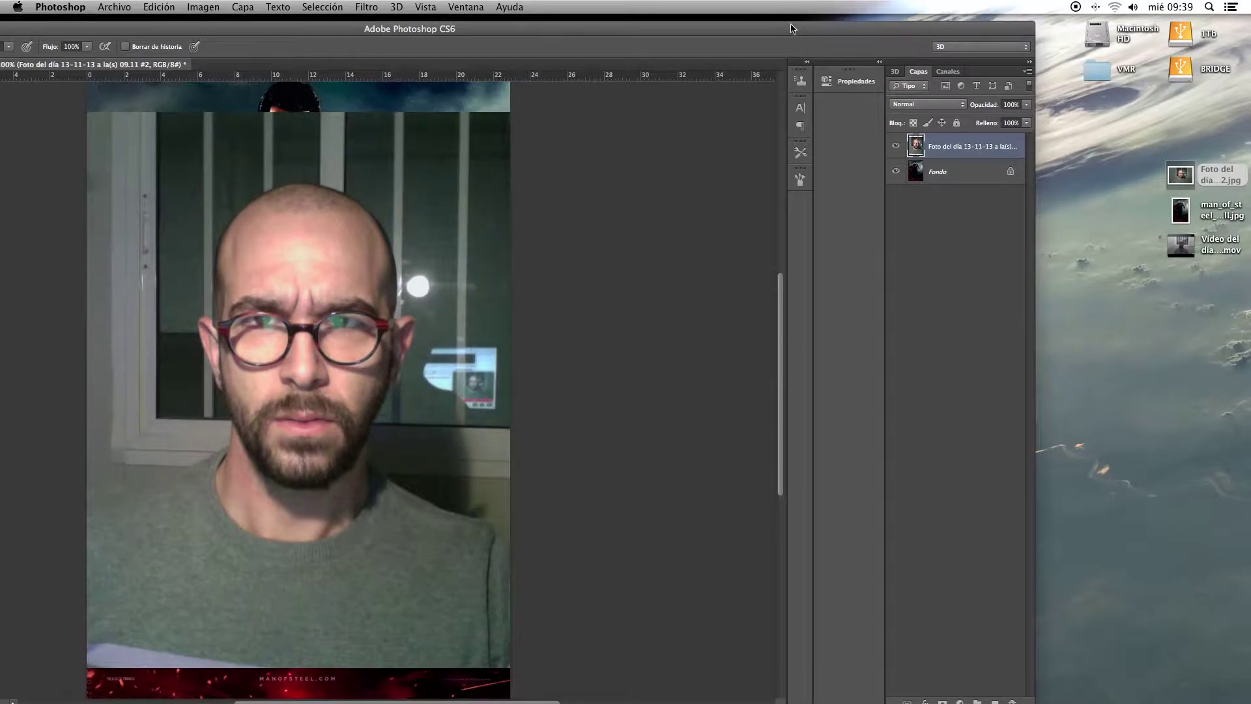
pyautogui.moveTo(788, 26); pyautogui.dragTo(1006, 5)
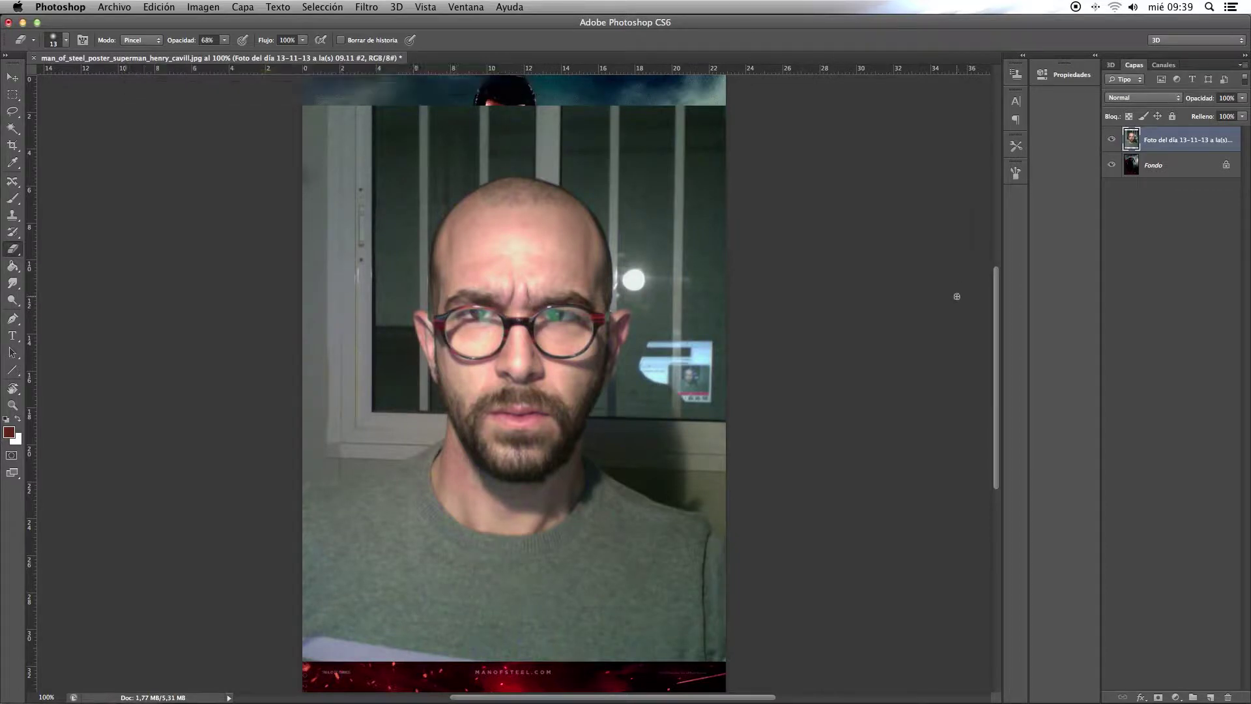
# Lasso the bald head and neck, paste it onto new layer Capa 1, and hide the photo
pyautogui.click(13, 111)
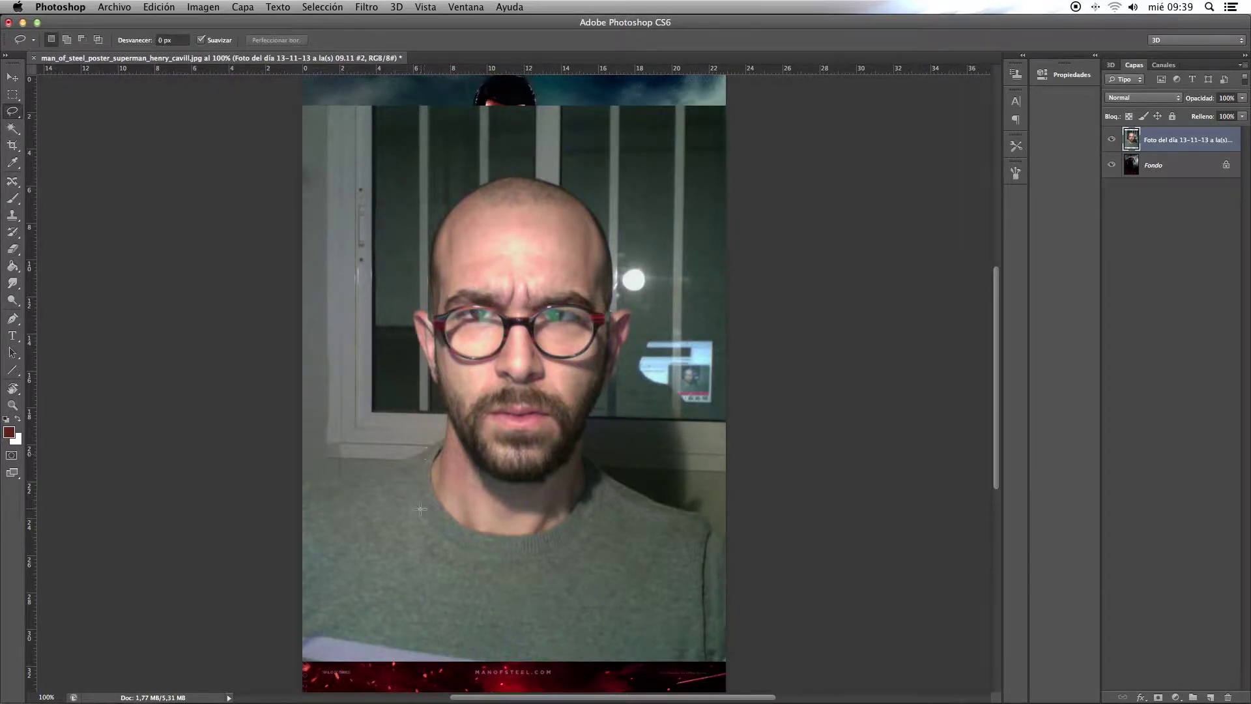
pyautogui.moveTo(449, 548)
pyautogui.mouseDown()
pyautogui.moveTo(419, 266)
pyautogui.moveTo(610, 198)
pyautogui.moveTo(613, 404)
pyautogui.moveTo(586, 491)
pyautogui.moveTo(558, 546)
pyautogui.moveTo(498, 567)
pyautogui.moveTo(440, 544)
pyautogui.mouseUp()
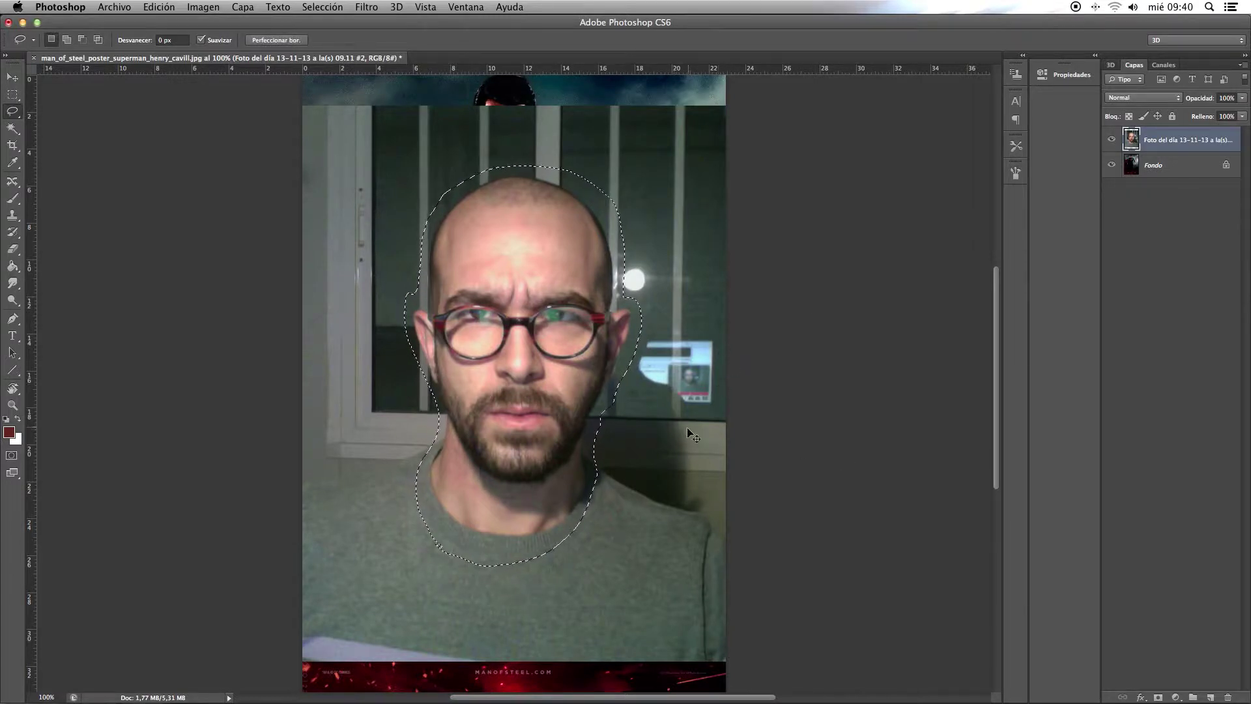
pyautogui.press('super+c')
pyautogui.press('super+v')
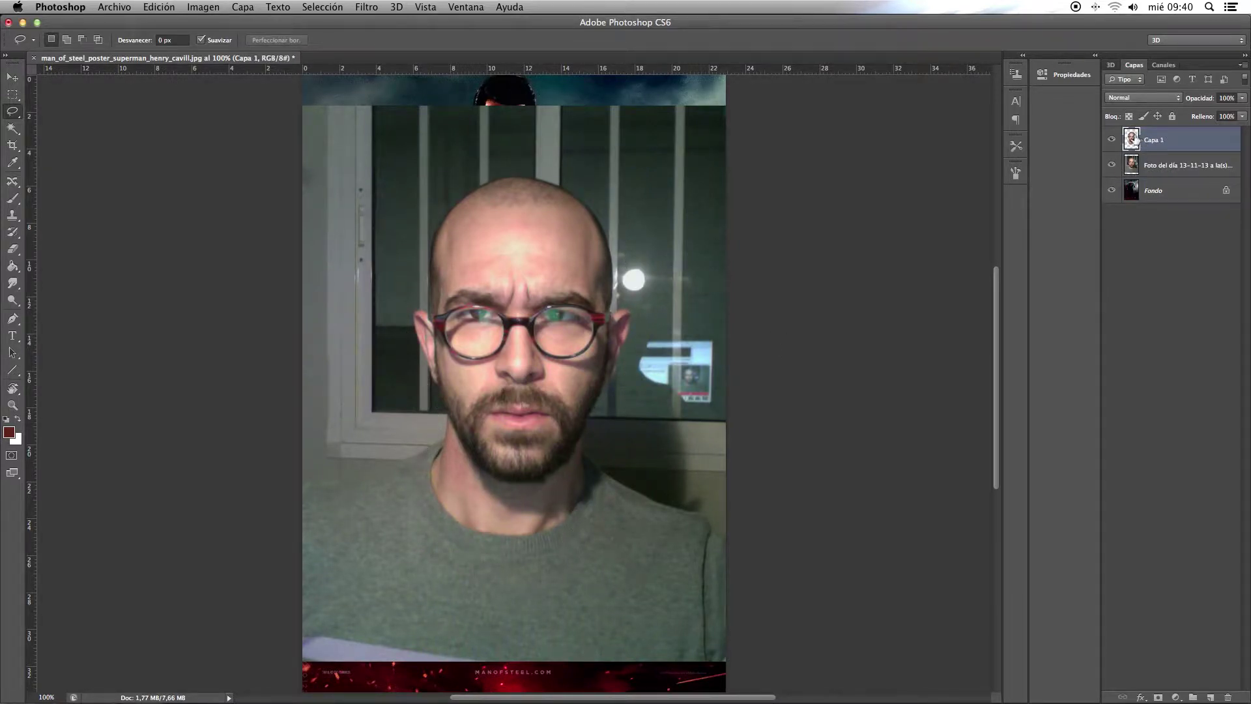
pyautogui.click(1111, 165)
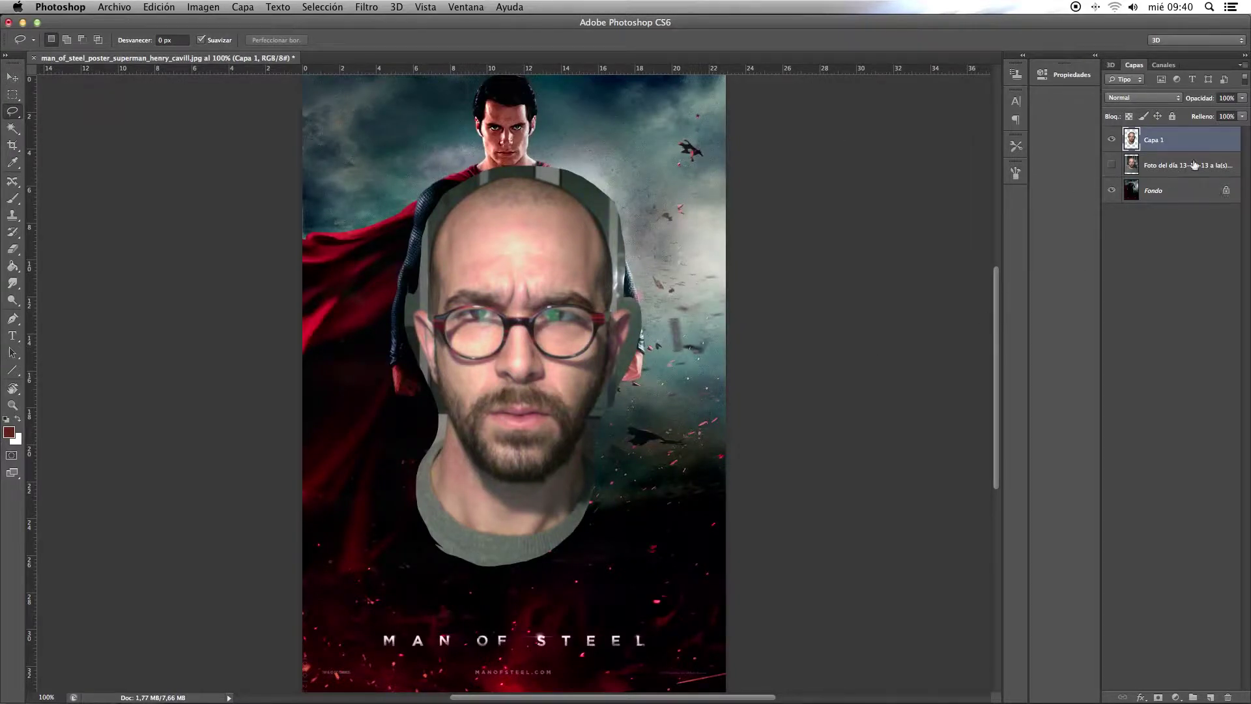
# Delete the full photo layer and move the cut-out head lower over Superman's body
pyautogui.moveTo(1194, 165); pyautogui.dragTo(1227, 697)
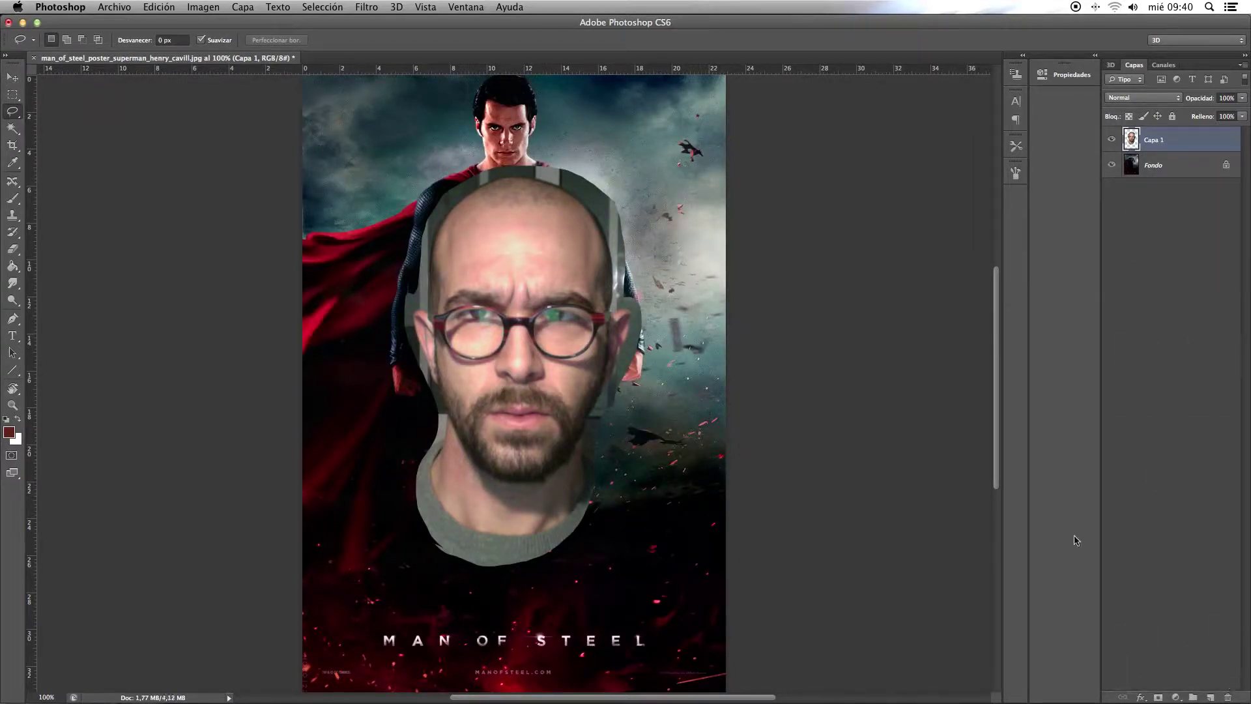
pyautogui.click(12, 77)
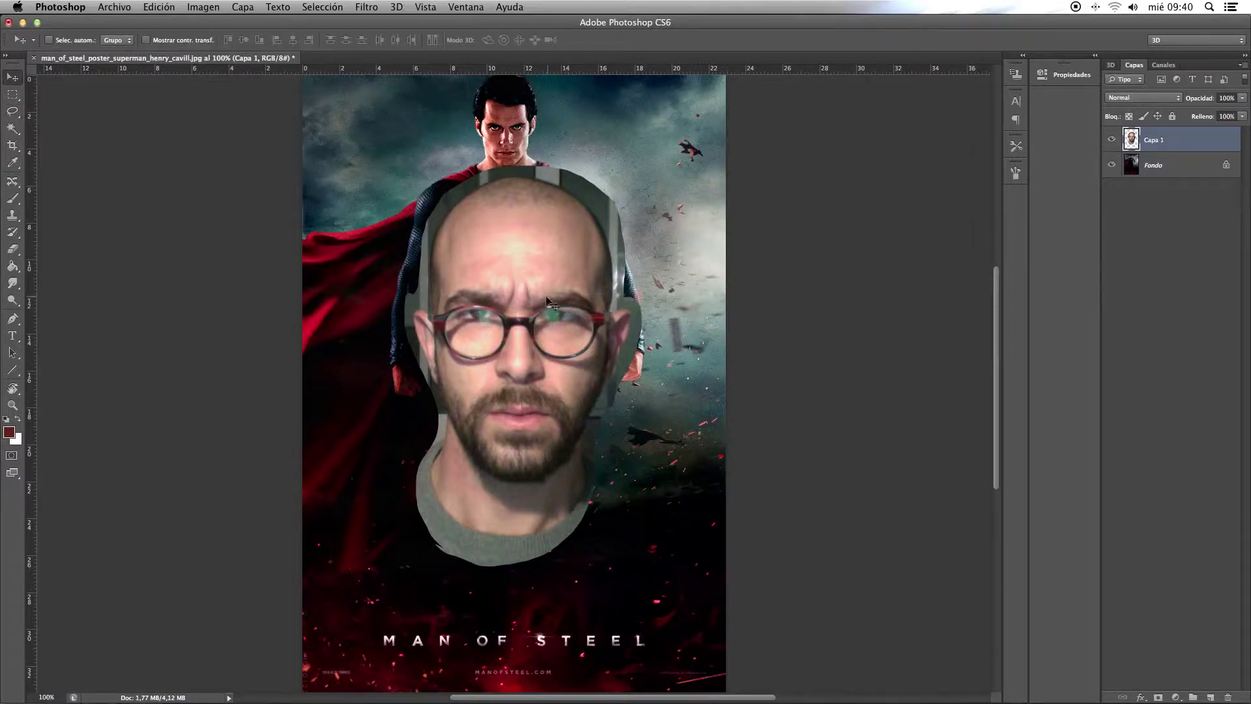
pyautogui.moveTo(547, 301)
pyautogui.mouseDown()
pyautogui.moveTo(549, 344)
pyautogui.moveTo(536, 356)
pyautogui.moveTo(545, 329)
pyautogui.mouseUp()
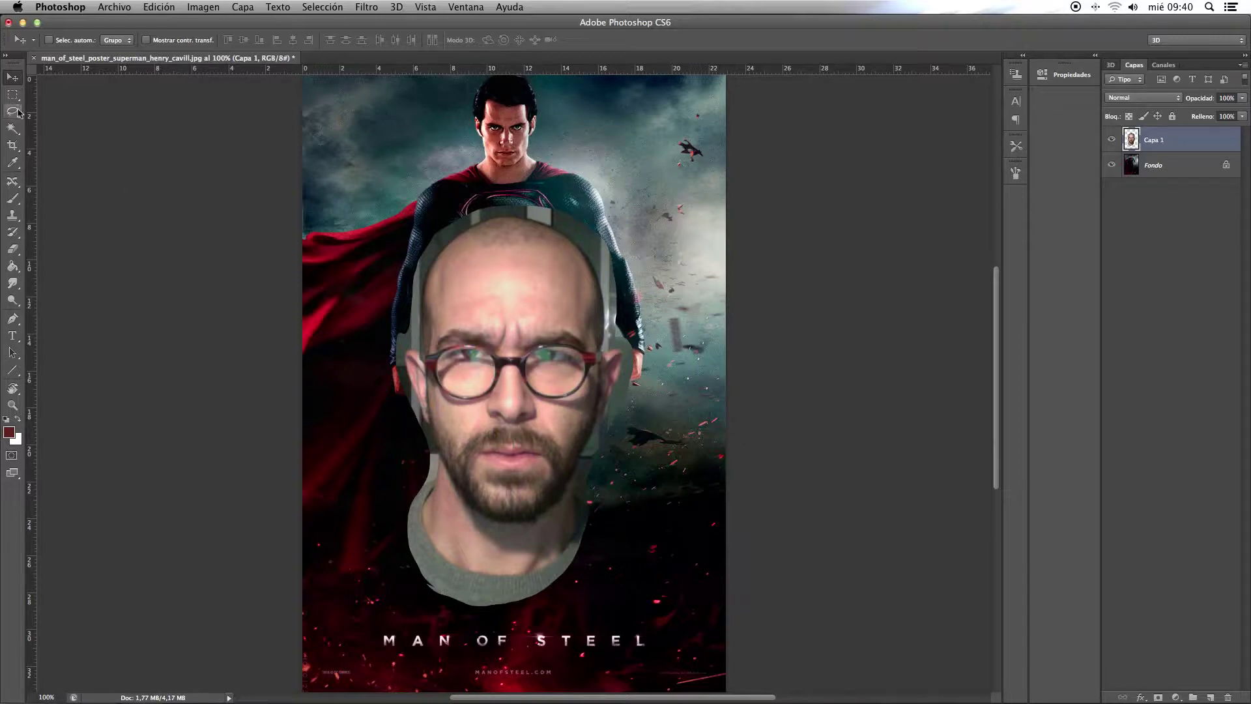
pyautogui.click(13, 199)
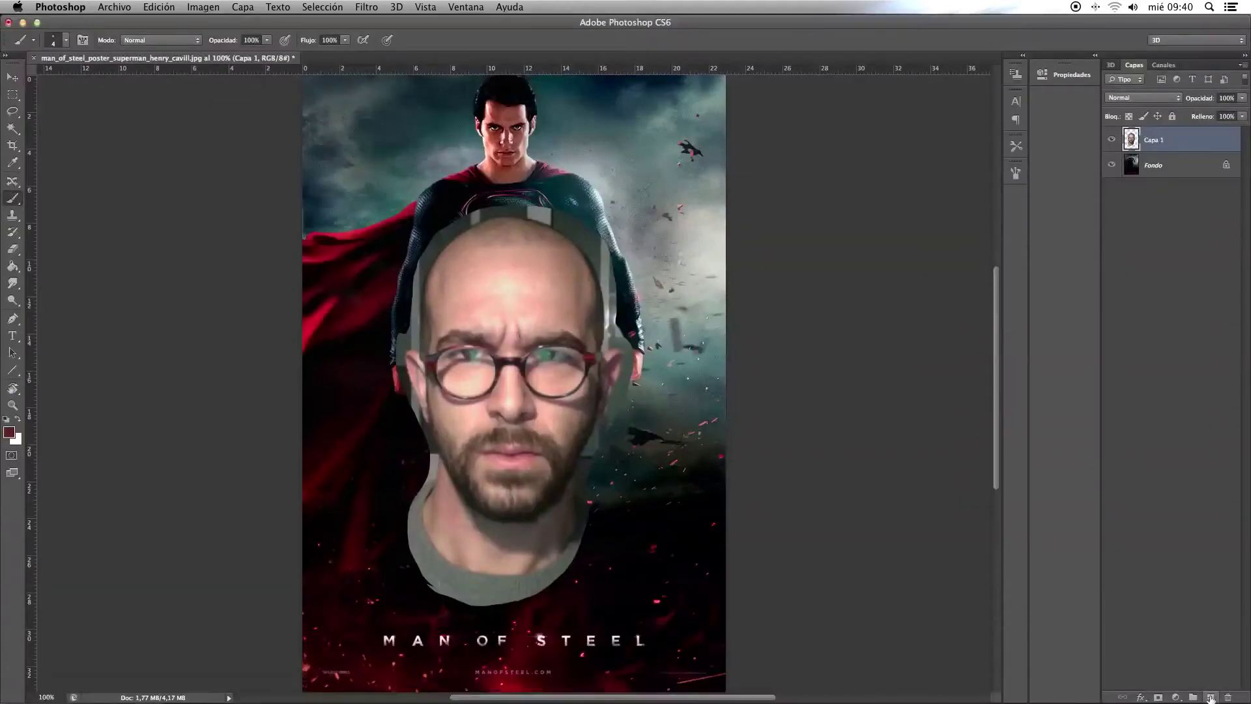
# On a new layer, sketch red head outlines and alignment lines over Superman and the pasted face
pyautogui.click(1210, 697)
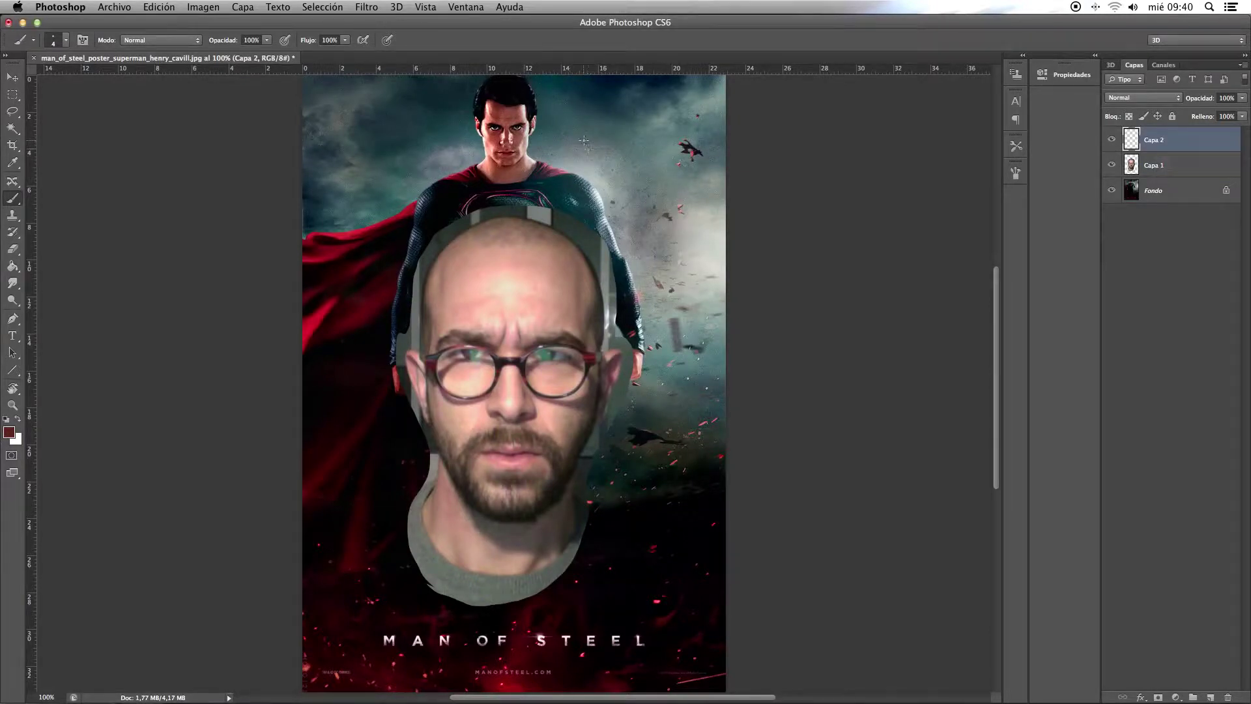
pyautogui.moveTo(588, 132)
pyautogui.mouseDown()
pyautogui.moveTo(617, 119)
pyautogui.moveTo(584, 127)
pyautogui.moveTo(613, 138)
pyautogui.moveTo(584, 114)
pyautogui.moveTo(575, 123)
pyautogui.moveTo(674, 120)
pyautogui.mouseUp()
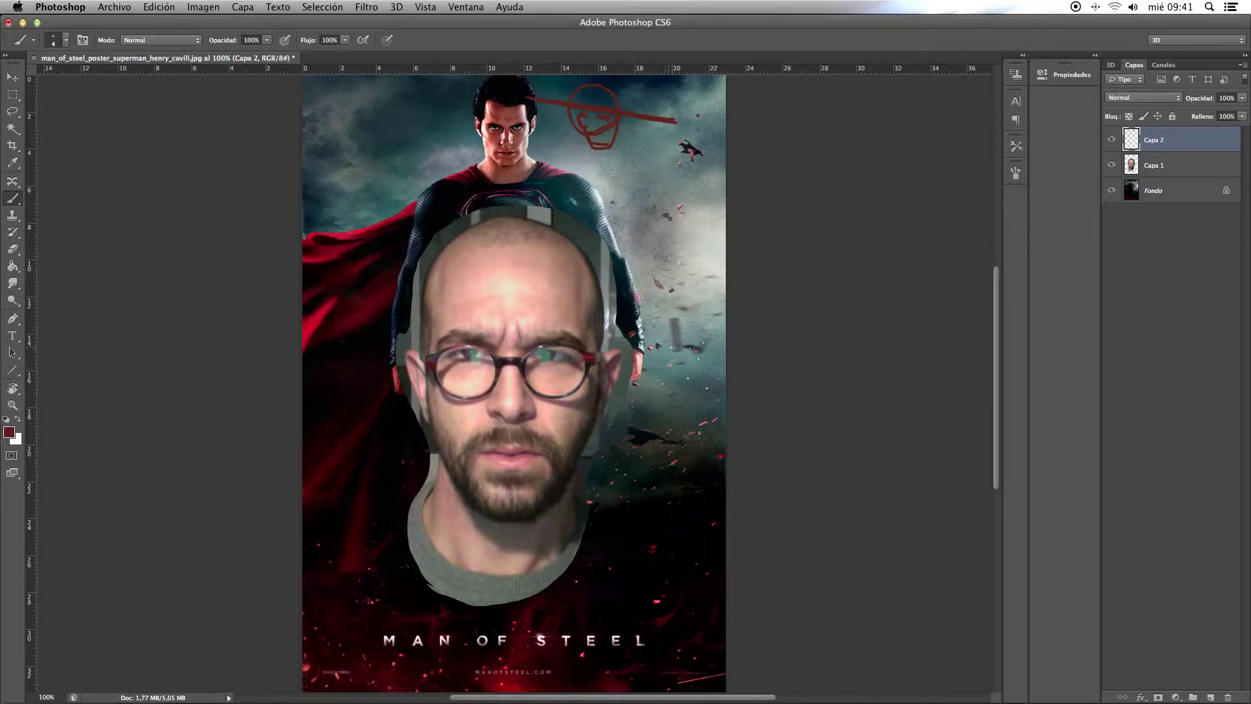
pyautogui.moveTo(671, 347); pyautogui.dragTo(733, 352)
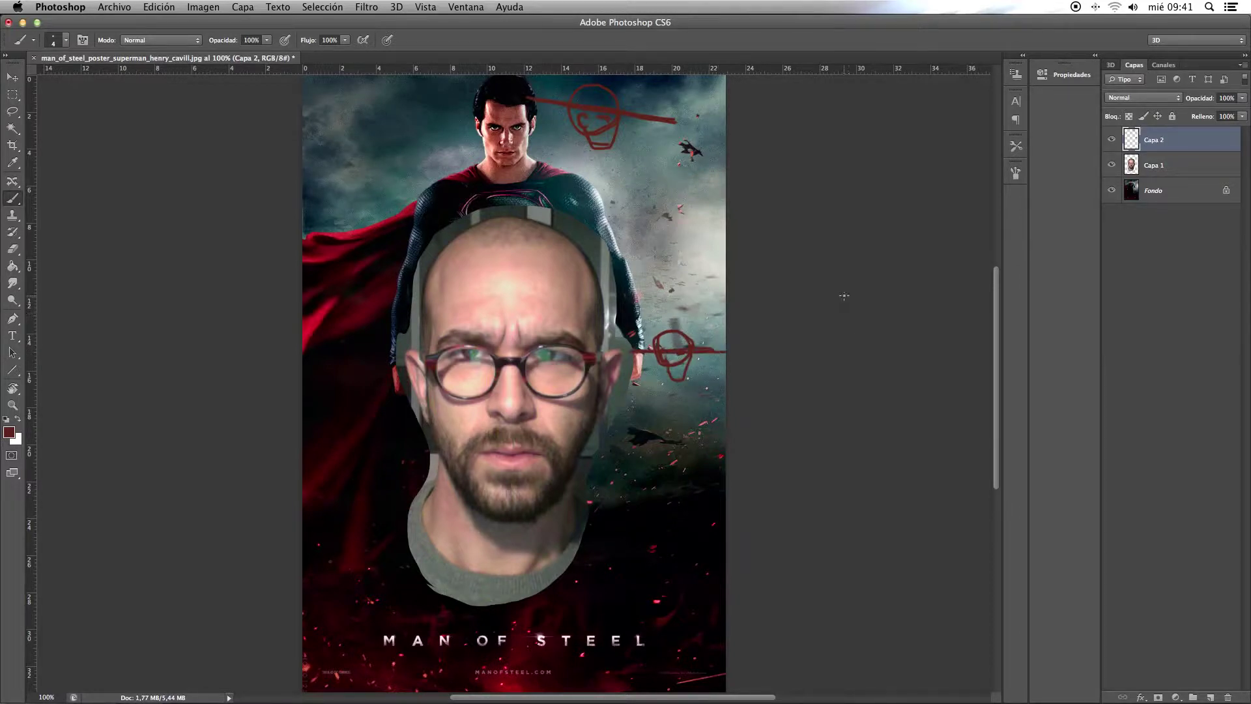
pyautogui.moveTo(582, 114); pyautogui.dragTo(589, 125)
pyautogui.moveTo(514, 133)
pyautogui.mouseDown()
pyautogui.moveTo(709, 134)
pyautogui.moveTo(699, 134)
pyautogui.mouseUp()
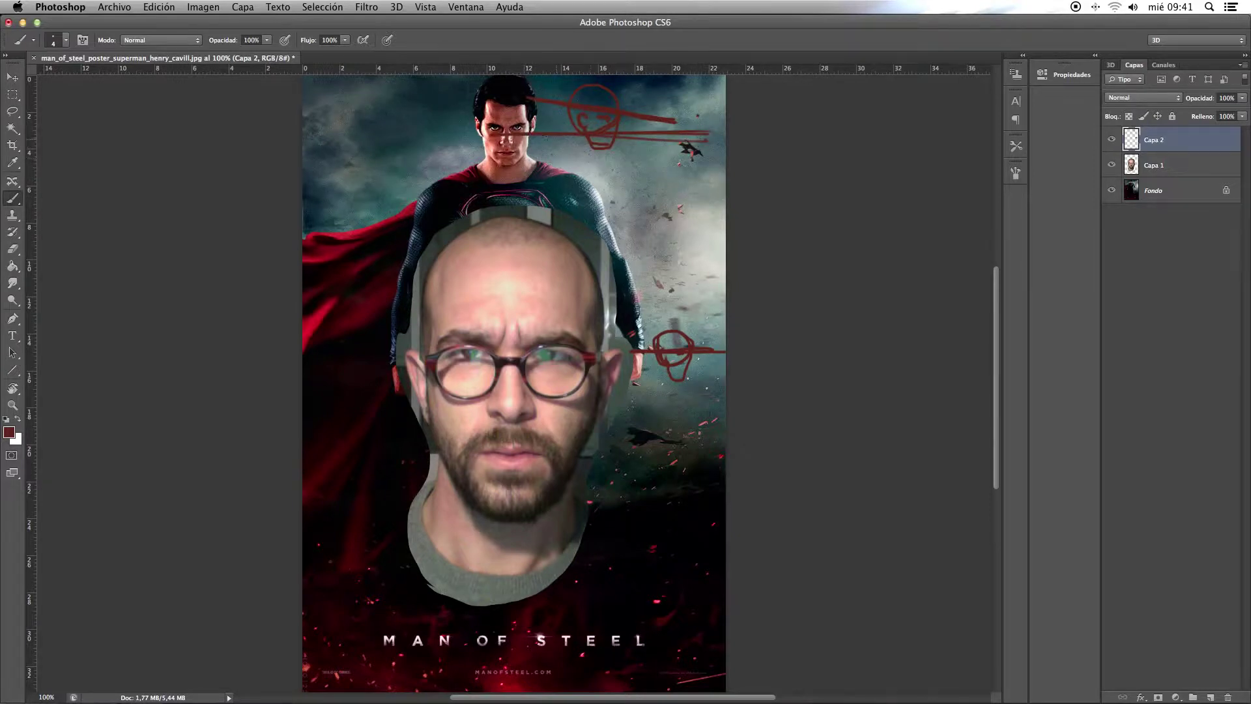
pyautogui.press('v')
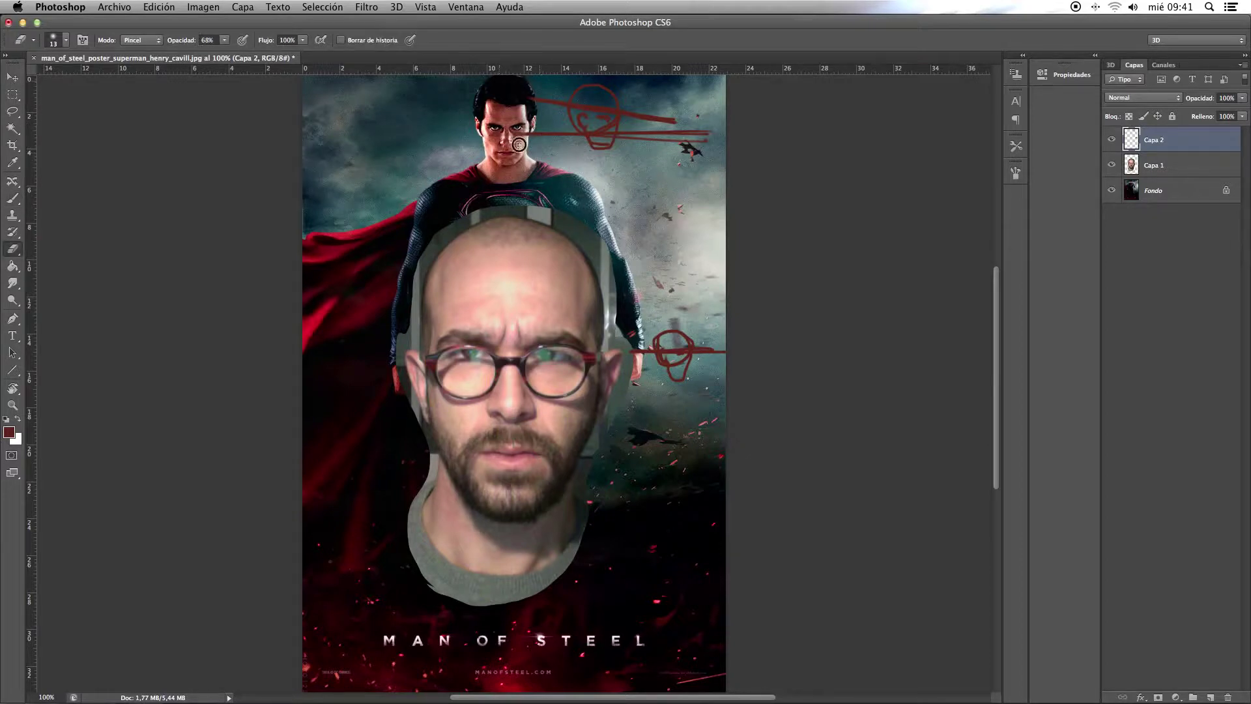
pyautogui.press('b')
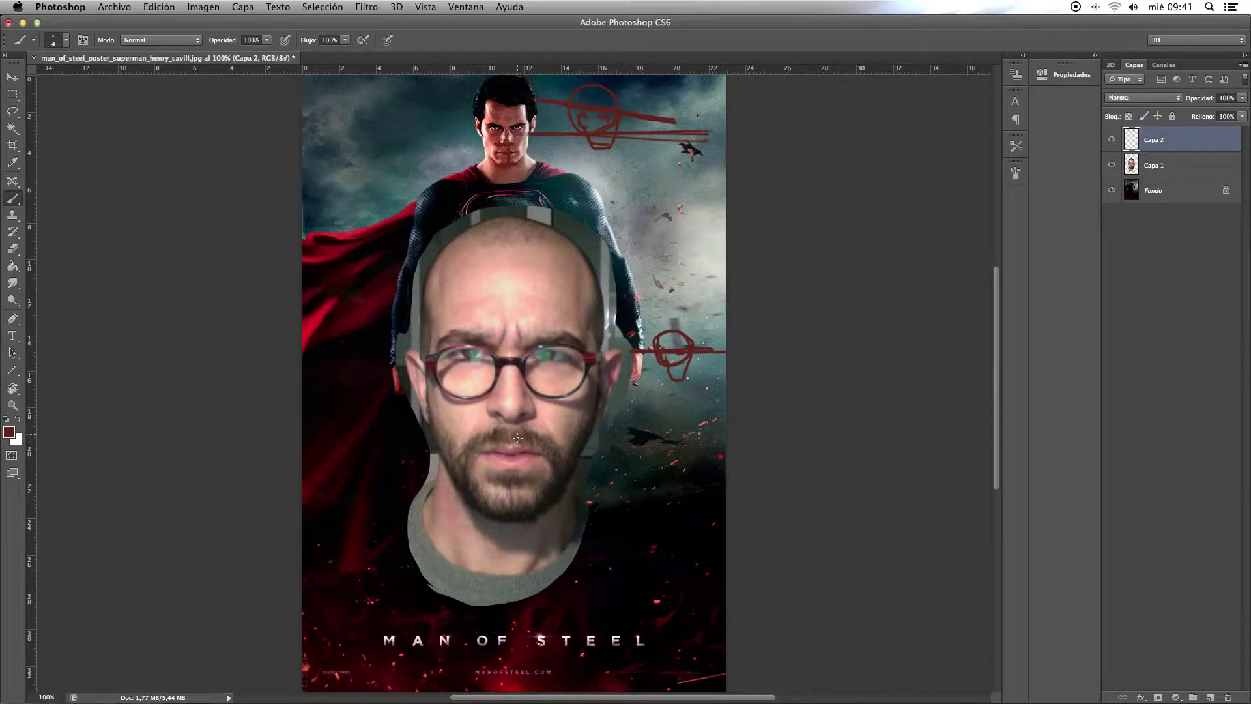
pyautogui.moveTo(501, 425)
pyautogui.mouseDown()
pyautogui.moveTo(526, 425)
pyautogui.moveTo(511, 506)
pyautogui.moveTo(531, 506)
pyautogui.mouseUp()
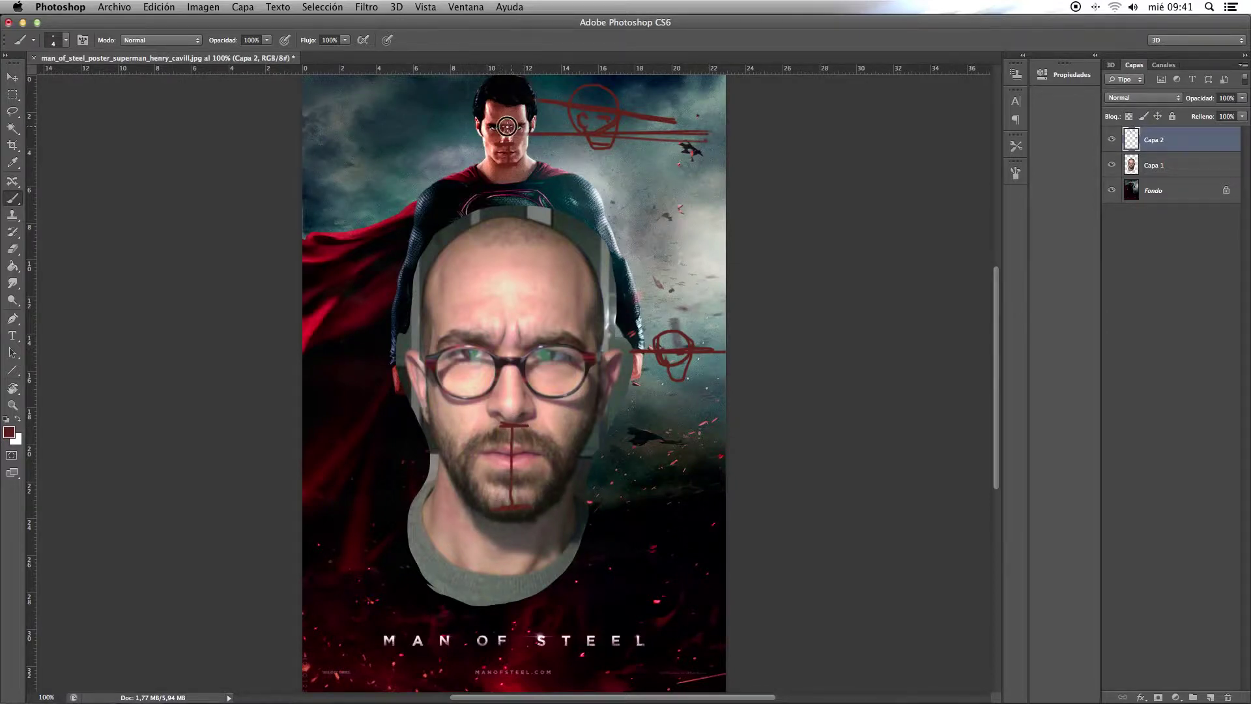
pyautogui.moveTo(507, 162); pyautogui.dragTo(503, 72)
pyautogui.moveTo(504, 341)
pyautogui.mouseDown()
pyautogui.moveTo(520, 341)
pyautogui.moveTo(518, 222)
pyautogui.mouseUp()
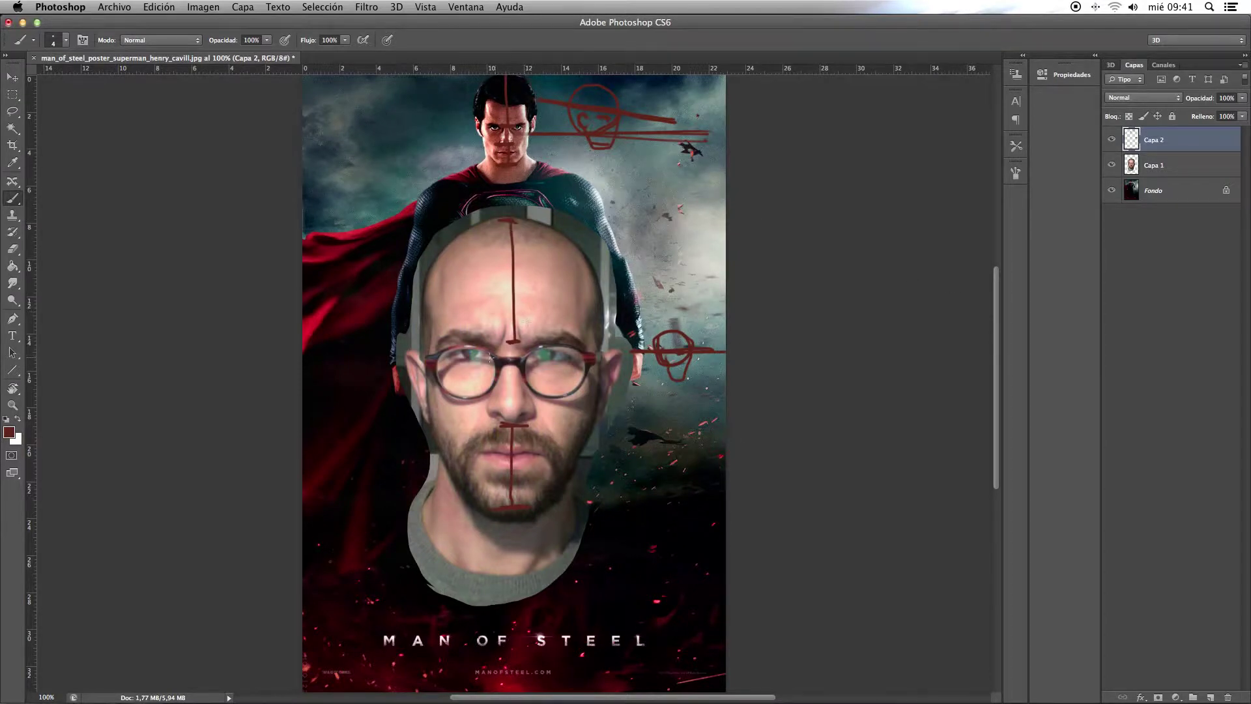
pyautogui.moveTo(505, 156)
pyautogui.mouseDown()
pyautogui.moveTo(482, 137)
pyautogui.moveTo(502, 93)
pyautogui.moveTo(531, 153)
pyautogui.moveTo(500, 100)
pyautogui.moveTo(531, 153)
pyautogui.moveTo(485, 130)
pyautogui.moveTo(527, 149)
pyautogui.mouseUp()
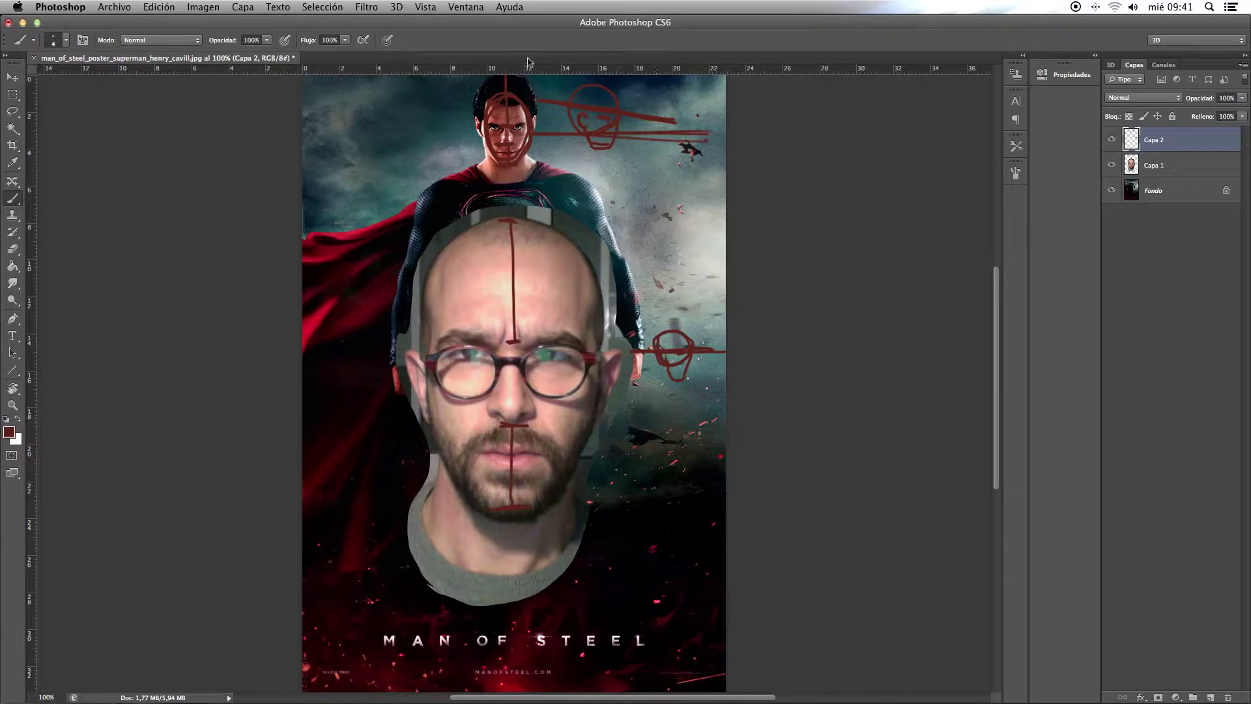
# Delete the red sketch layer and draw an outline over the pasted face
pyautogui.moveTo(1132, 140)
pyautogui.mouseDown()
pyautogui.moveTo(1227, 695)
pyautogui.moveTo(1138, 342)
pyautogui.mouseUp()
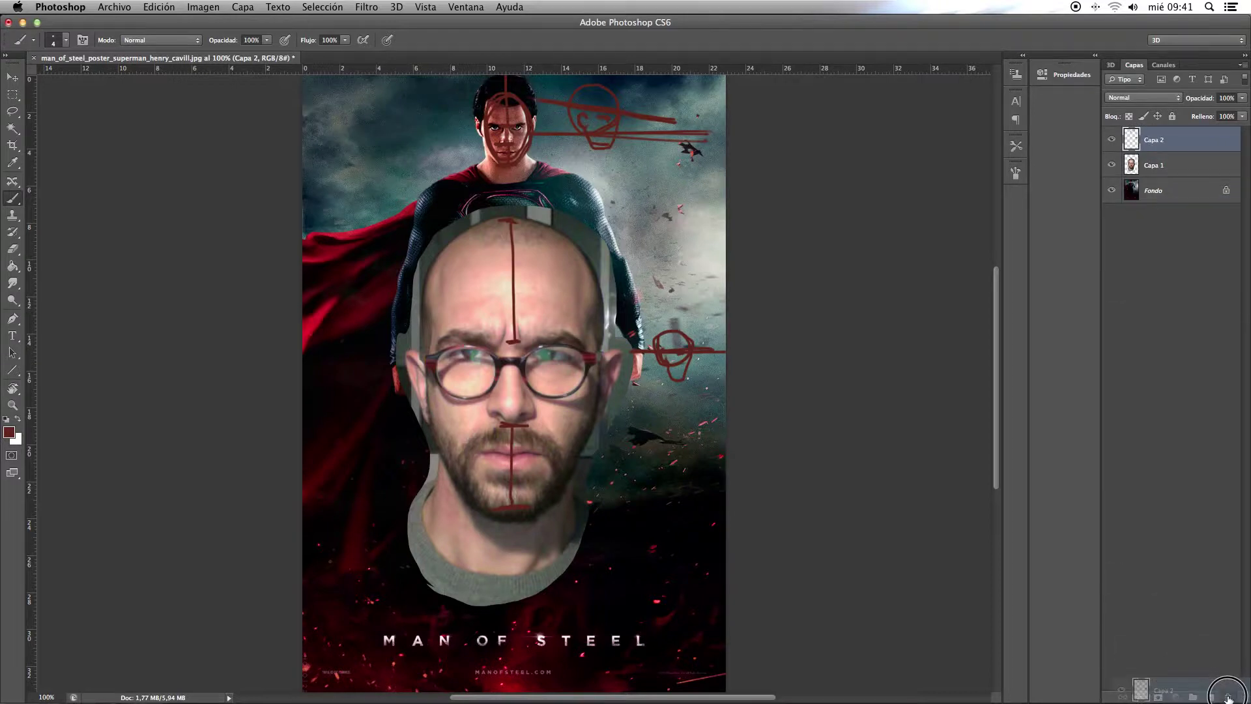
pyautogui.moveTo(1138, 342); pyautogui.dragTo(1227, 697)
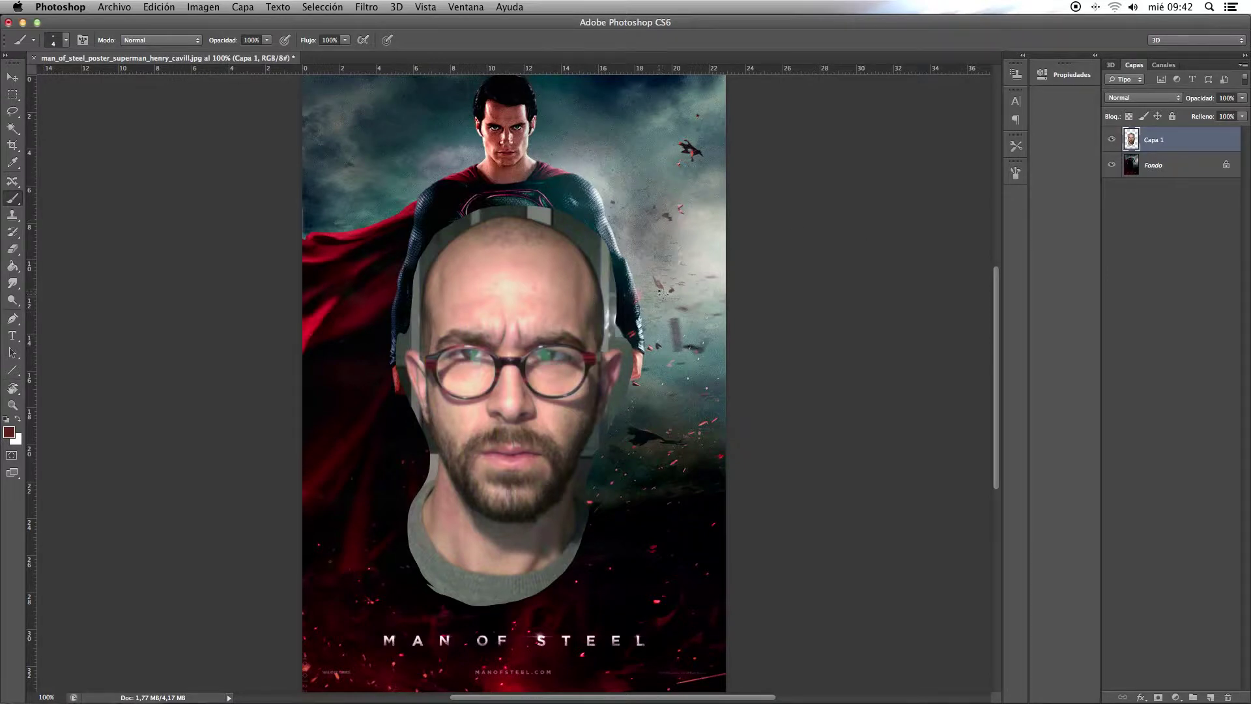
pyautogui.moveTo(429, 350)
pyautogui.mouseDown()
pyautogui.moveTo(570, 323)
pyautogui.moveTo(573, 402)
pyautogui.moveTo(552, 506)
pyautogui.moveTo(481, 518)
pyautogui.moveTo(447, 492)
pyautogui.moveTo(455, 435)
pyautogui.moveTo(425, 390)
pyautogui.moveTo(426, 332)
pyautogui.mouseUp()
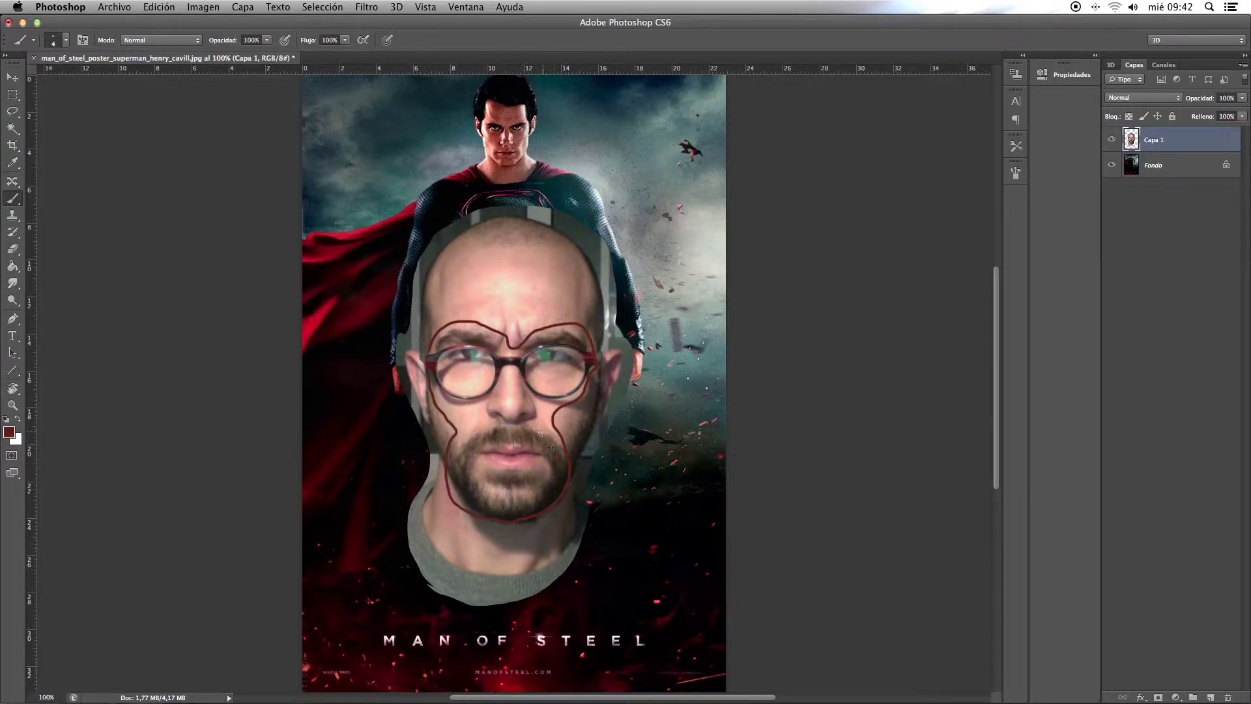
pyautogui.hotkey('ctrl', 'z')
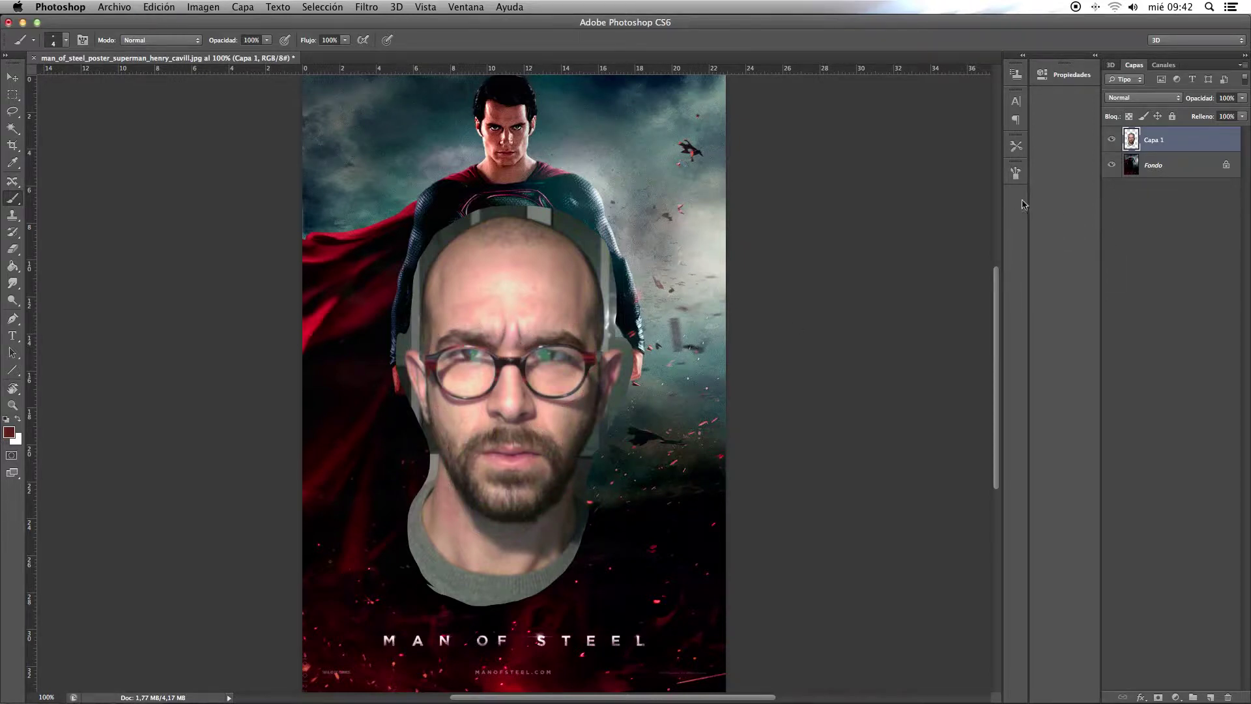
pyautogui.click(12, 110)
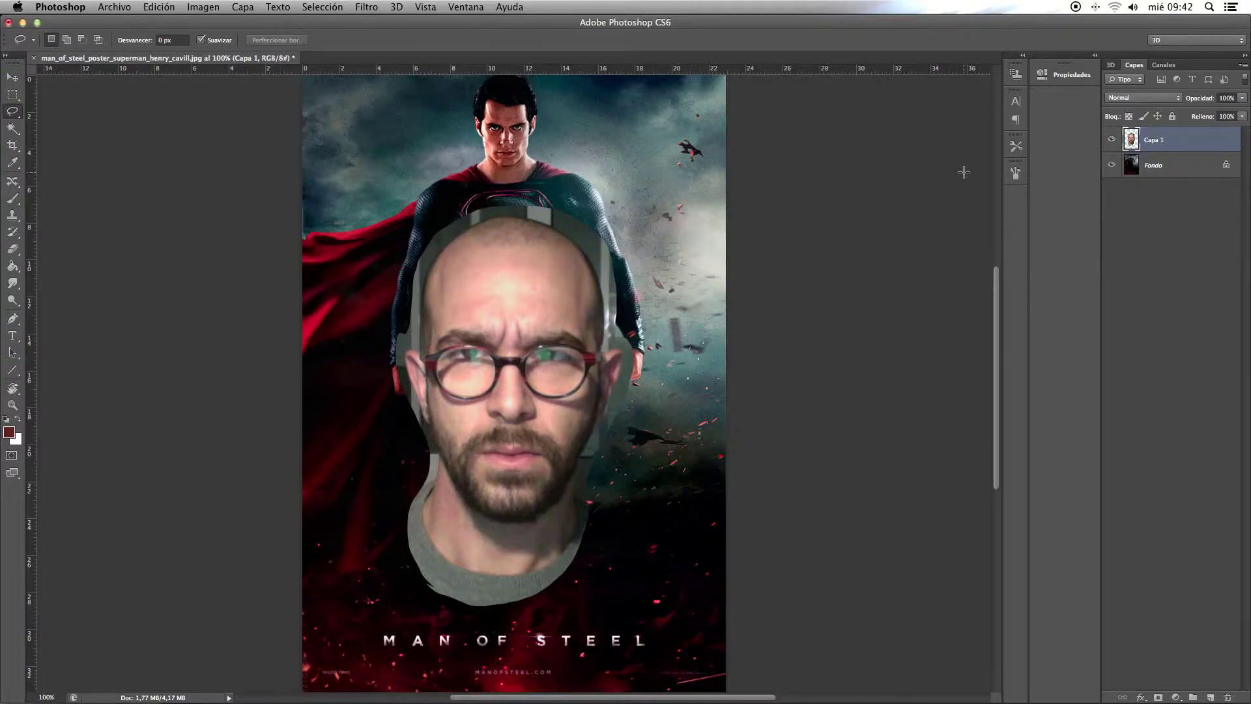
# Zoom to 200% and shrink the pasted face to 36% beside Superman's head
pyautogui.hotkey('ctrl', '+')
pyautogui.moveTo(585, 363); pyautogui.dragTo(606, 521)
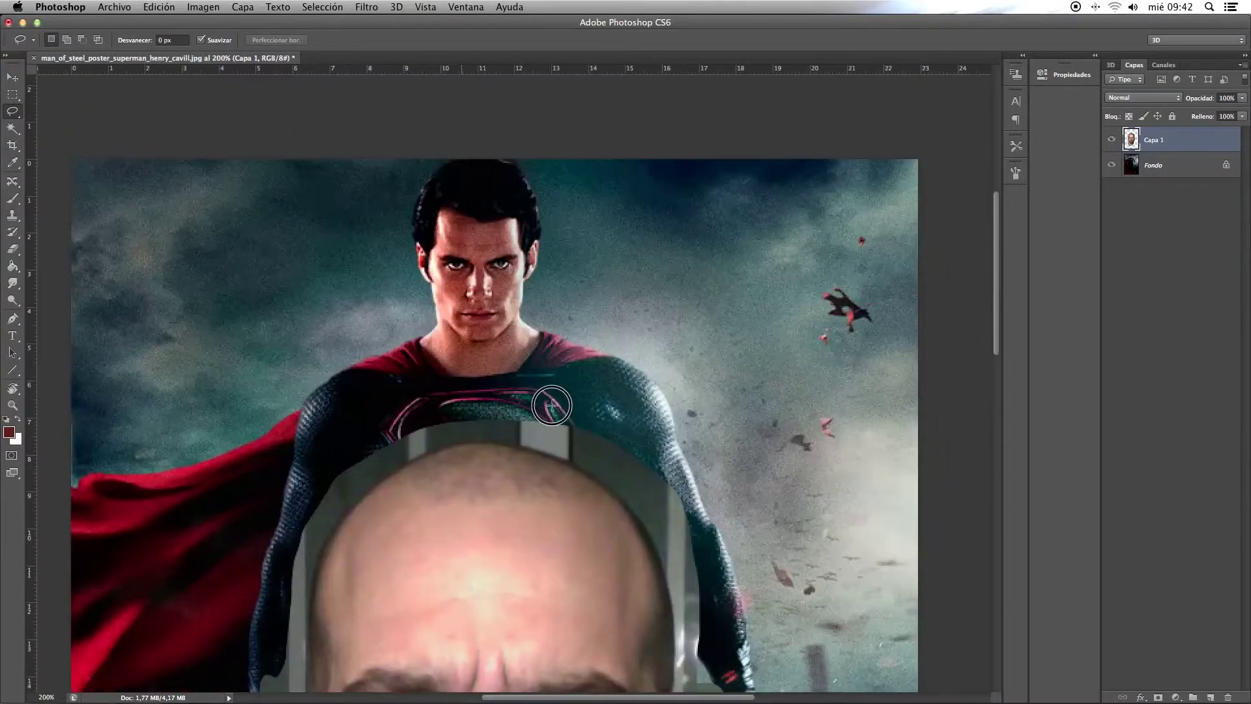
pyautogui.moveTo(567, 221); pyautogui.dragTo(588, 378)
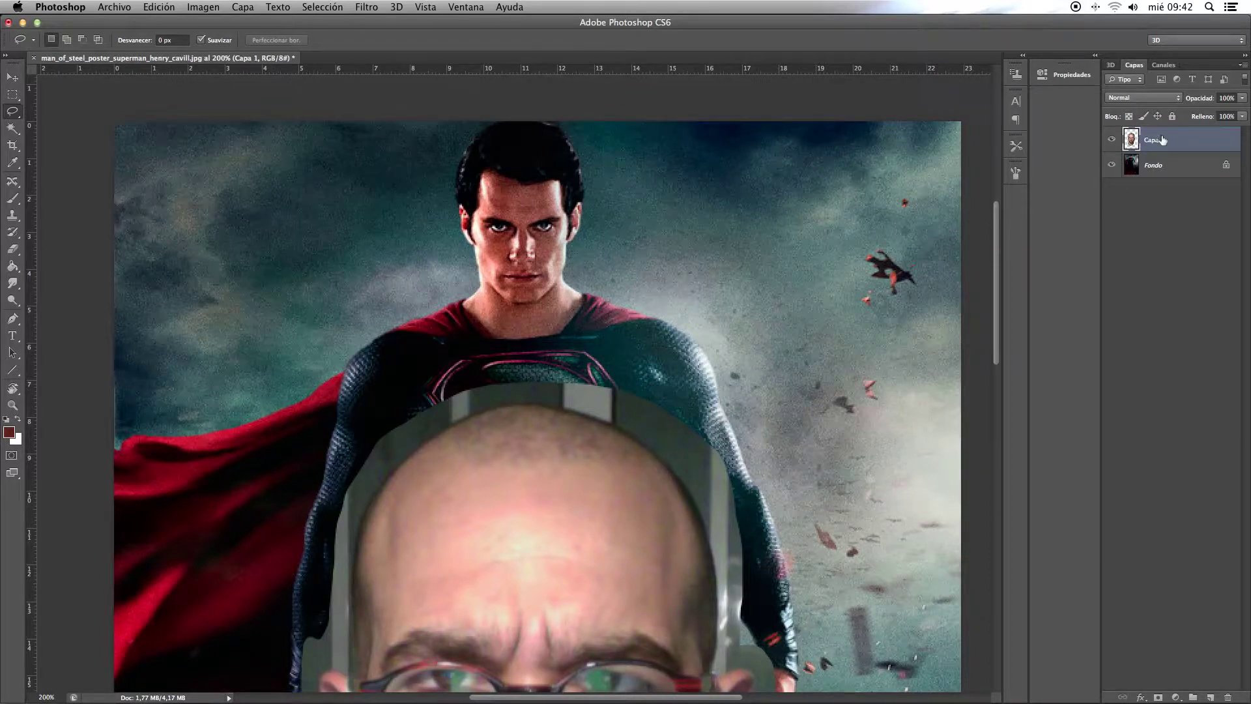
pyautogui.hotkey('ctrl', 't')
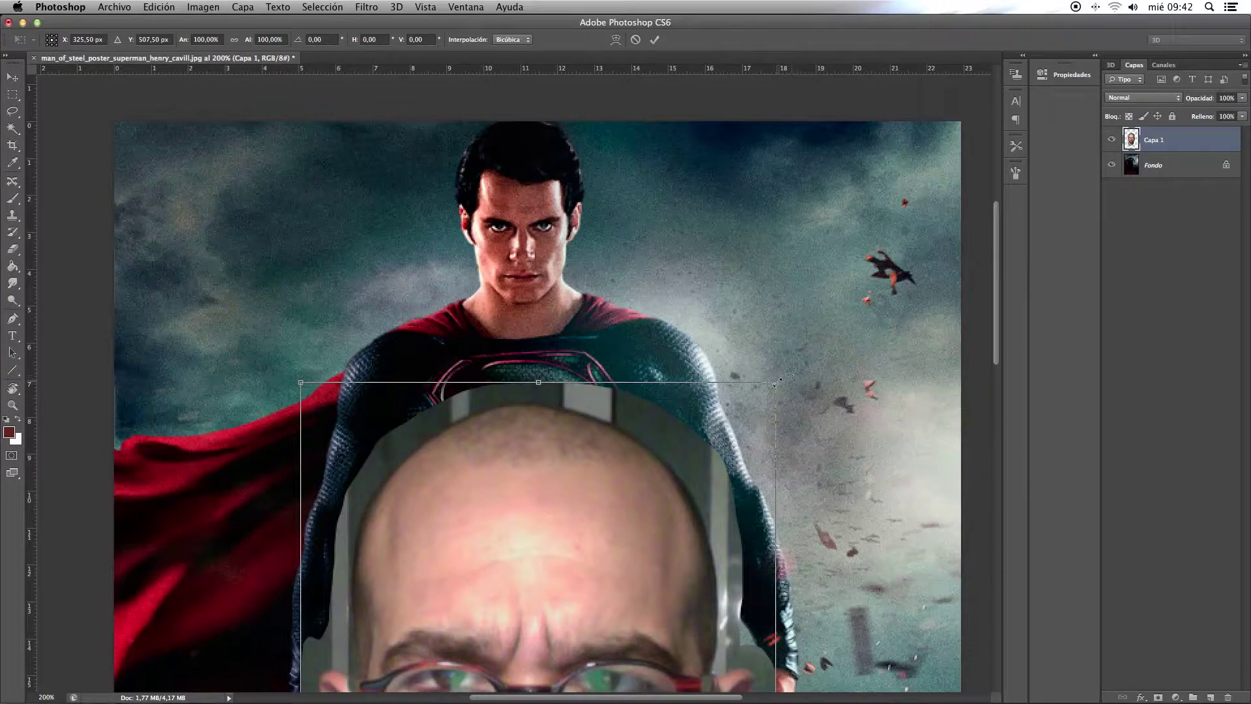
pyautogui.moveTo(776, 382); pyautogui.dragTo(629, 627)
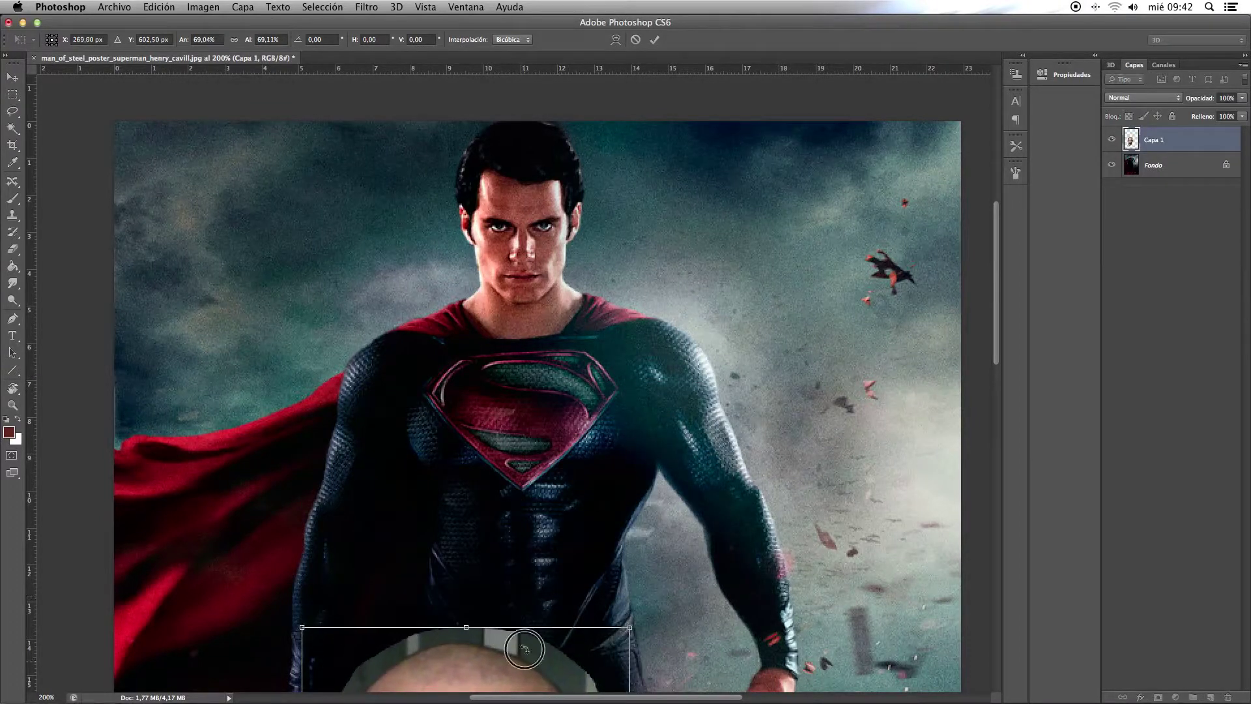
pyautogui.moveTo(525, 648); pyautogui.dragTo(754, 268)
pyautogui.moveTo(860, 223); pyautogui.dragTo(678, 447)
pyautogui.moveTo(637, 567)
pyautogui.mouseDown()
pyautogui.moveTo(639, 232)
pyautogui.moveTo(686, 190)
pyautogui.mouseUp()
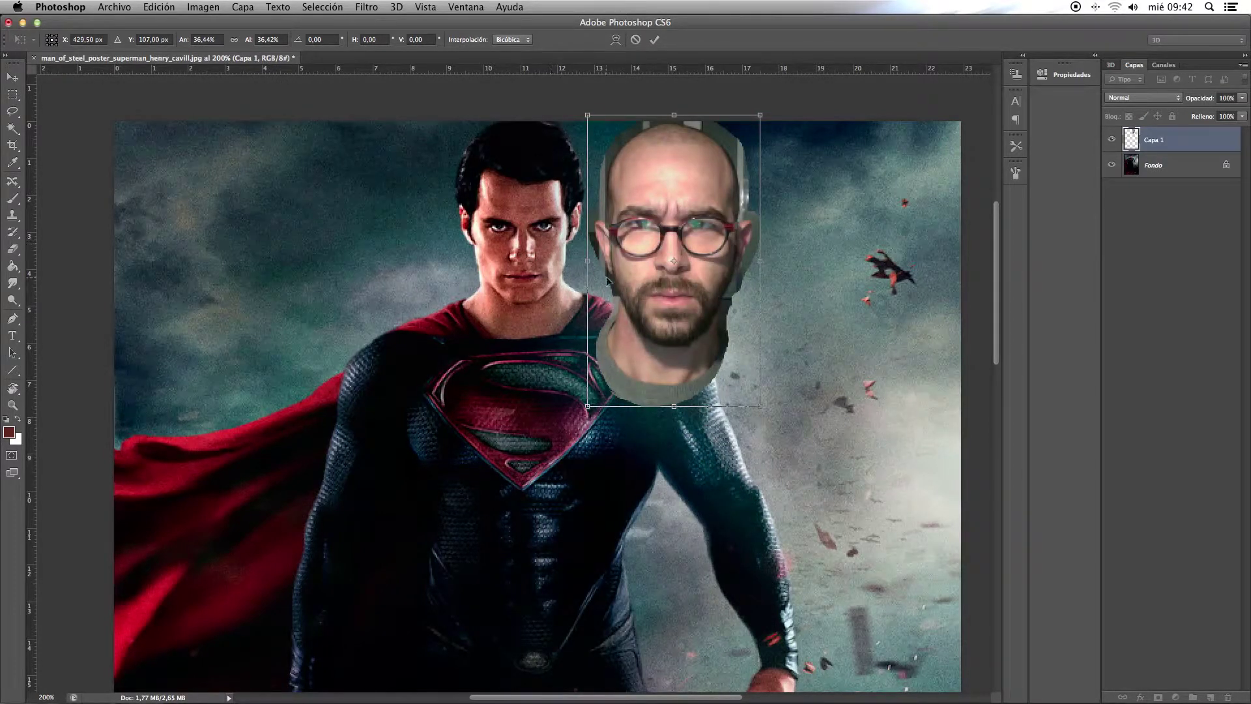
pyautogui.press('Return')
pyautogui.press('l')
# Lower the face layer's fill to 52%
pyautogui.click(1243, 117)
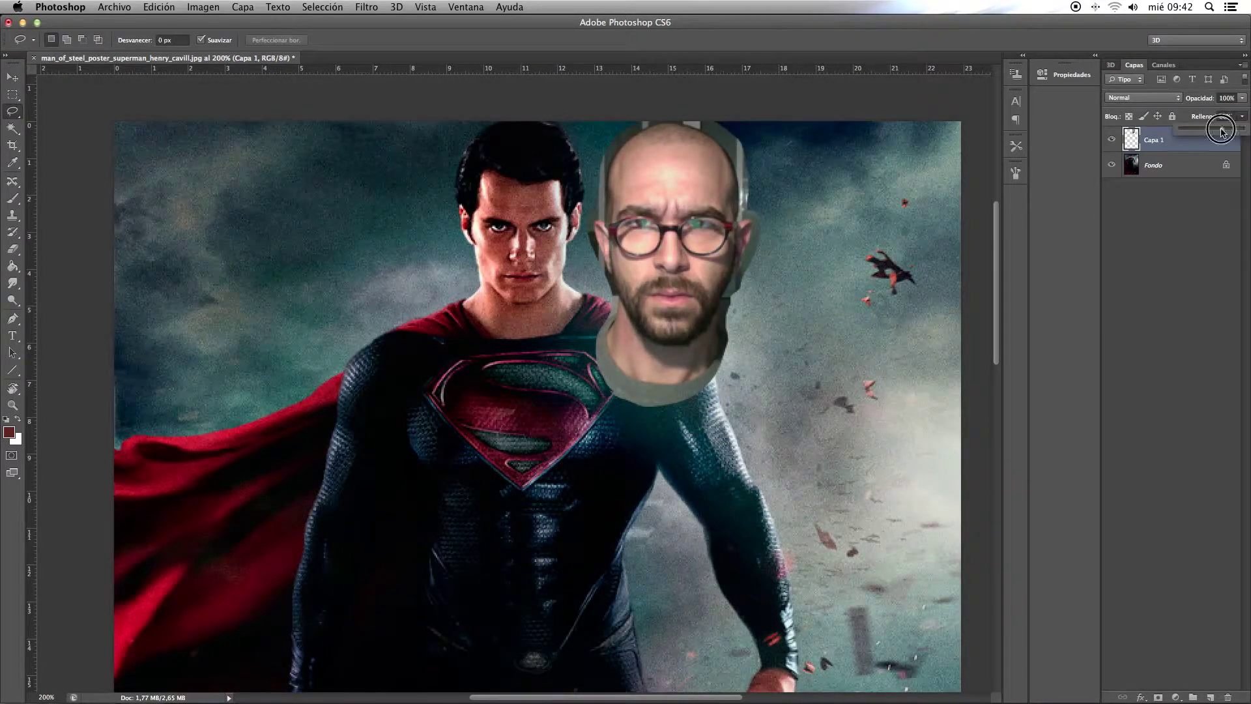
pyautogui.moveTo(1242, 128); pyautogui.dragTo(1213, 129)
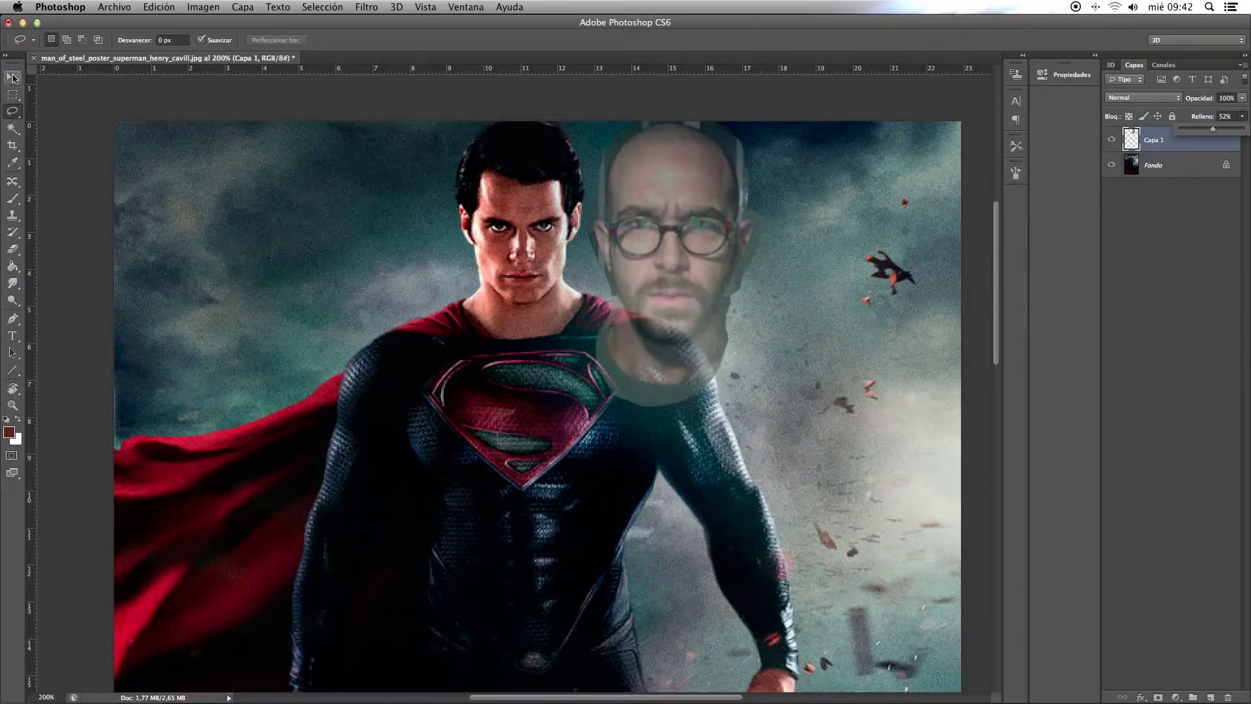
pyautogui.press('v')
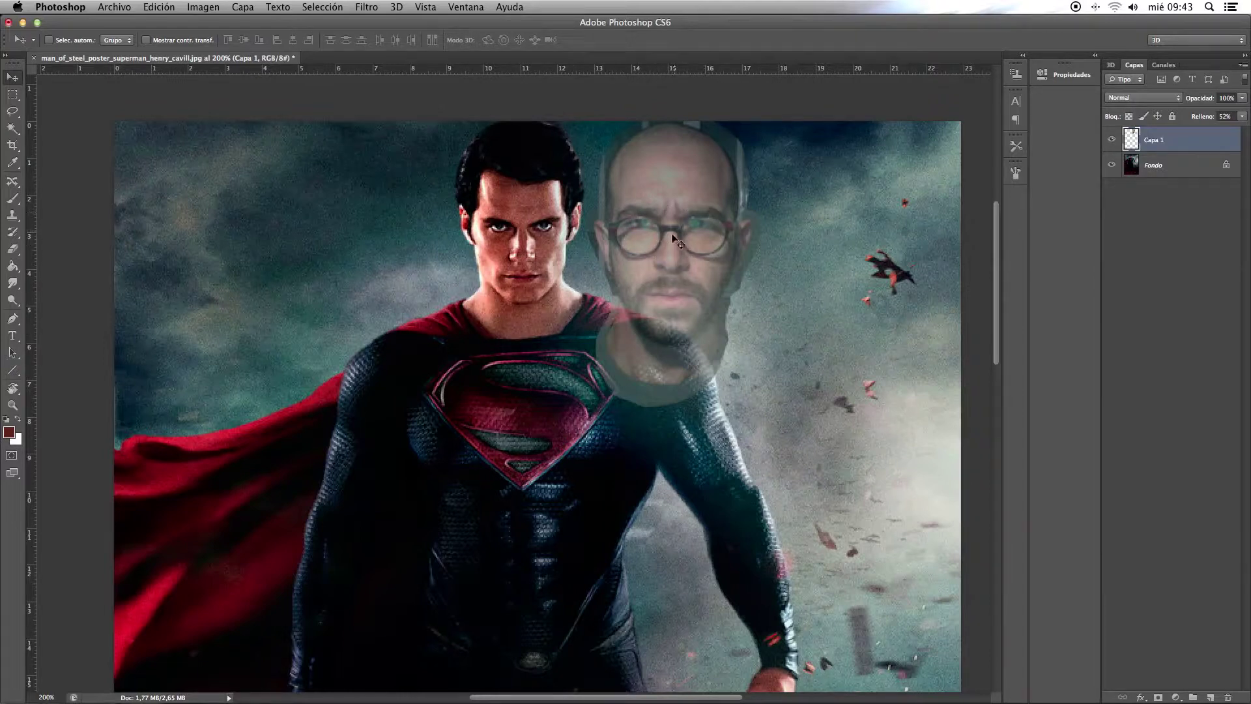
# Scale the face to about 77% and place it over Superman's face
pyautogui.hotkey('ctrl', 't')
pyautogui.moveTo(759, 117); pyautogui.dragTo(722, 155)
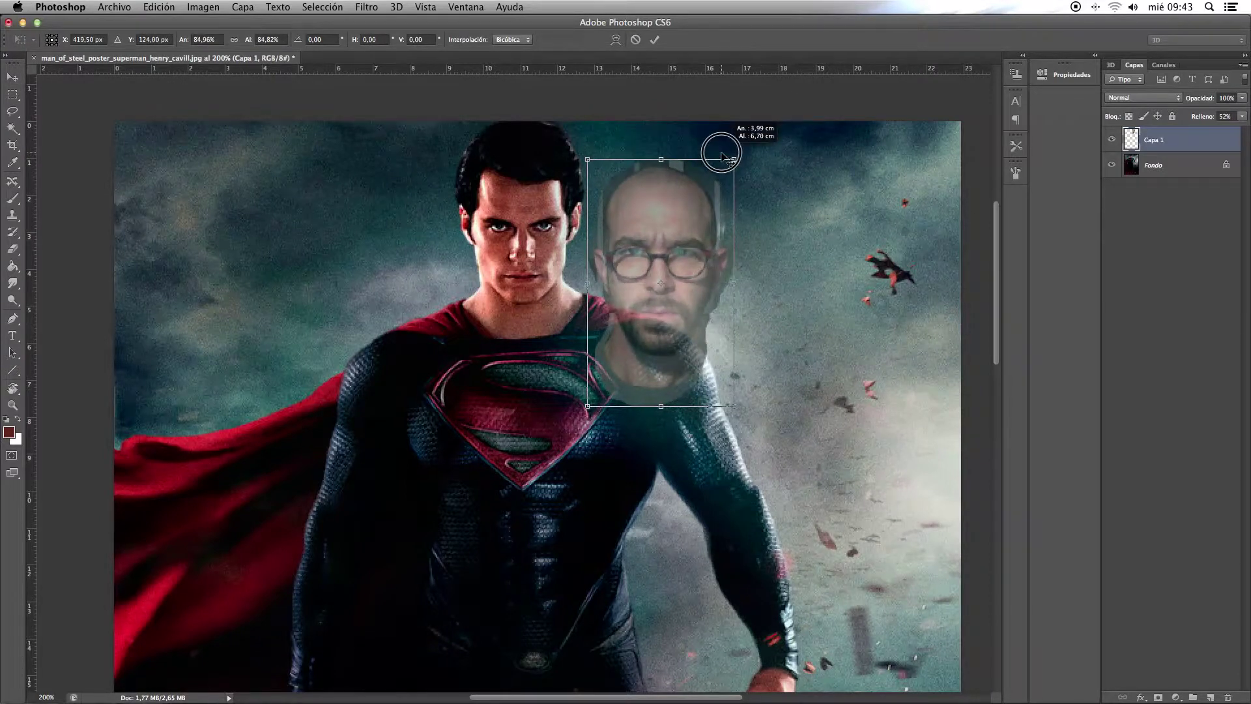
pyautogui.moveTo(722, 155); pyautogui.dragTo(716, 165)
pyautogui.moveTo(677, 273); pyautogui.dragTo(547, 241)
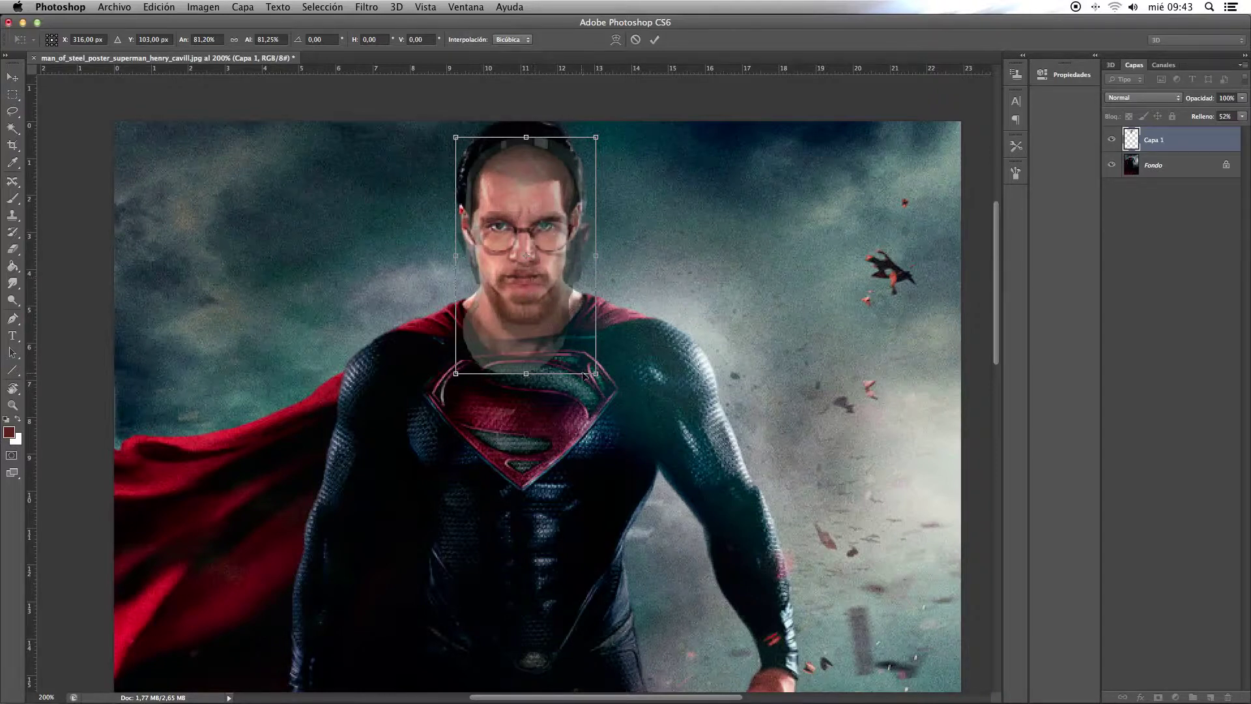
pyautogui.moveTo(595, 375); pyautogui.dragTo(588, 361)
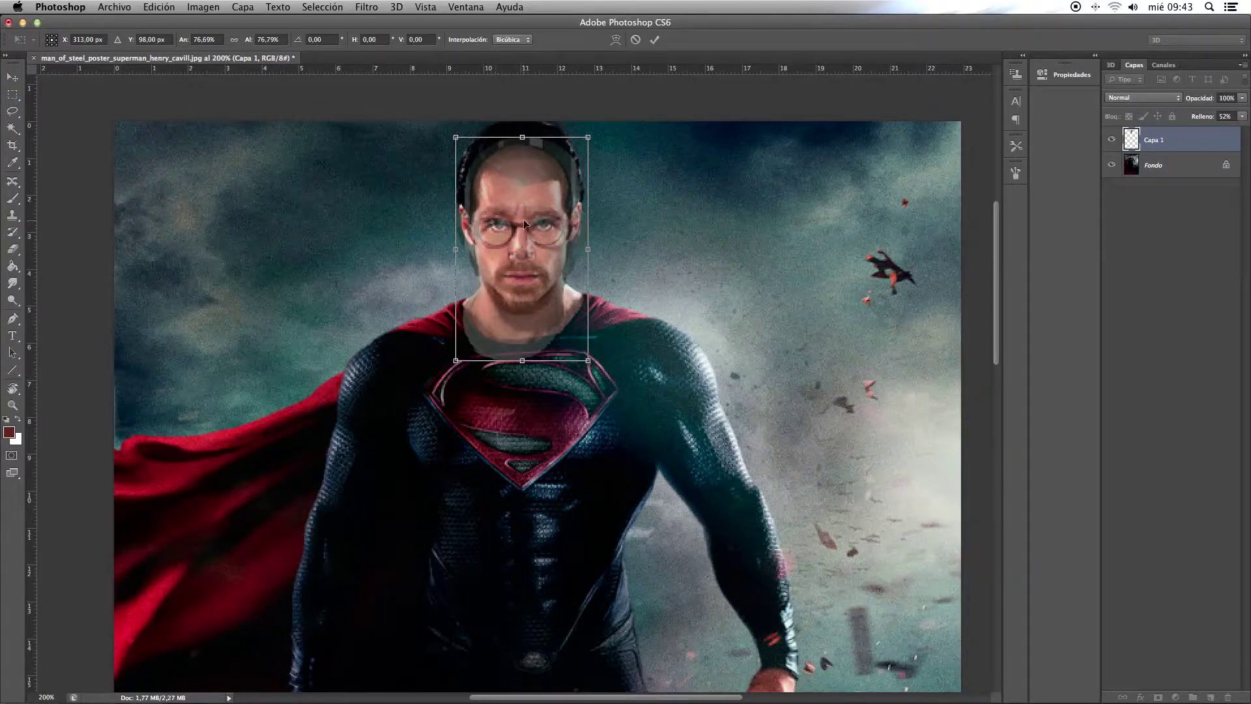
pyautogui.moveTo(525, 224); pyautogui.dragTo(525, 220)
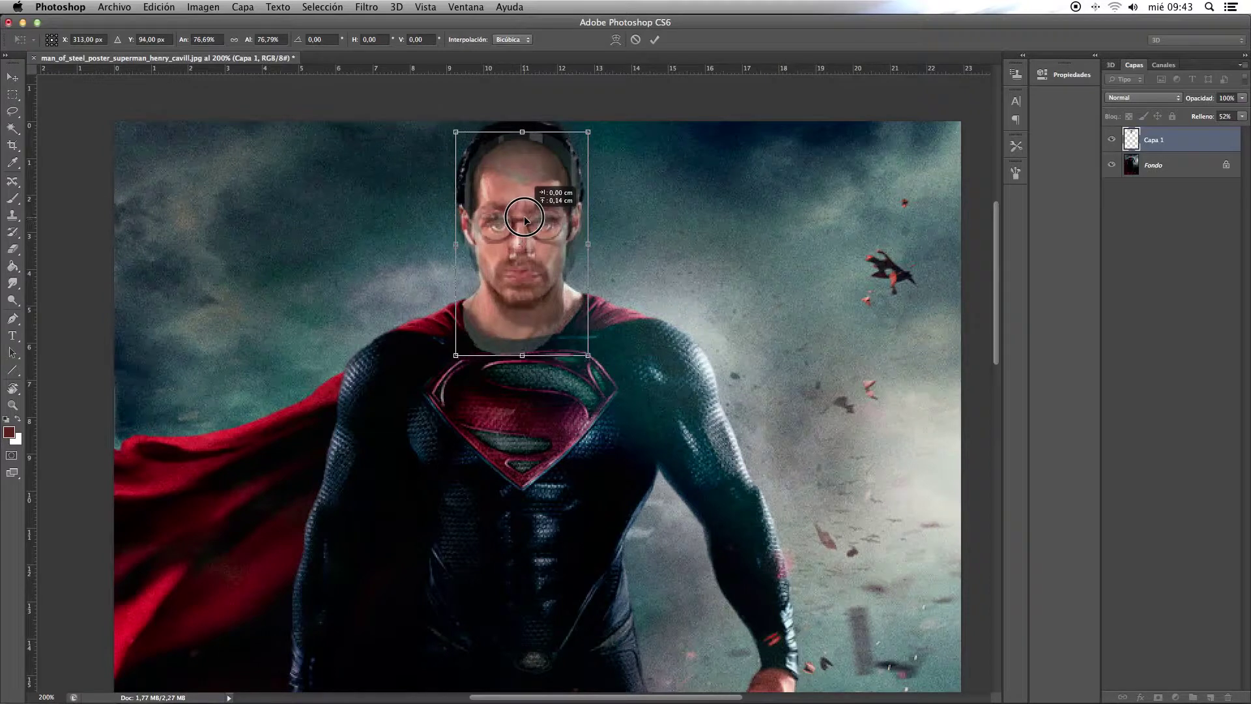
# Tilt the face slightly to match Superman's head and move it down a few pixels
pyautogui.click(445, 121)
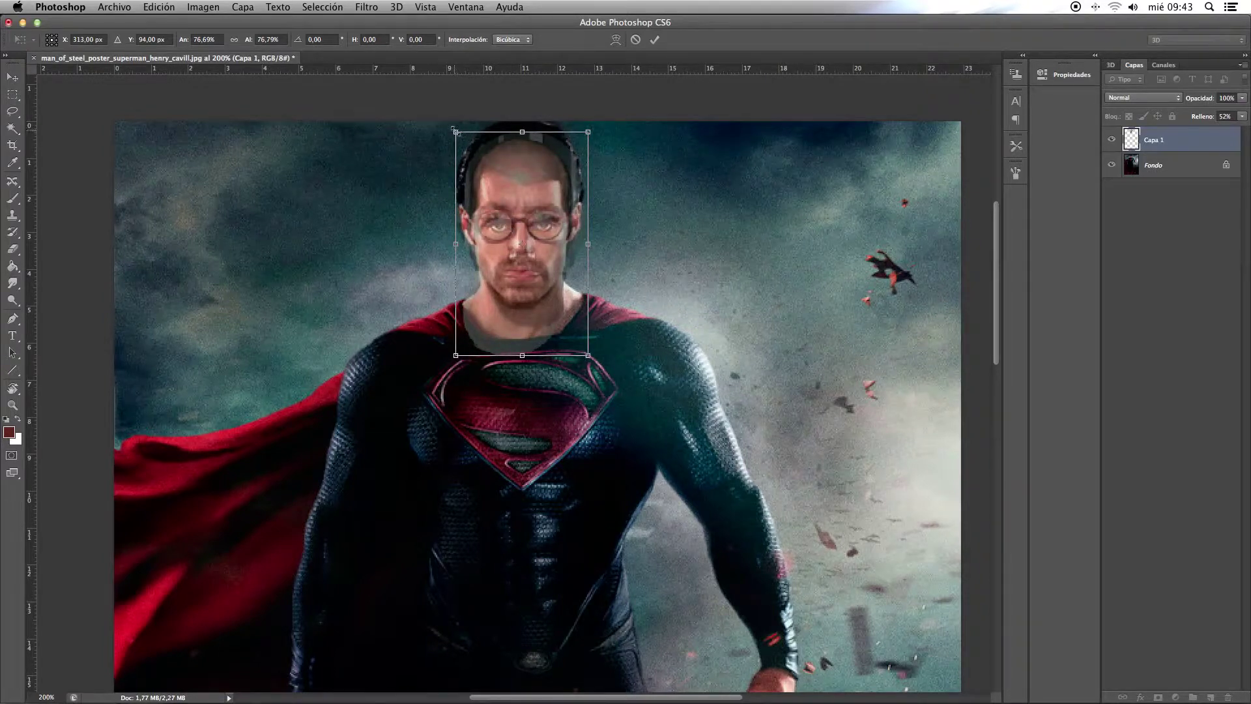
pyautogui.click(456, 132)
pyautogui.moveTo(445, 122); pyautogui.dragTo(439, 126)
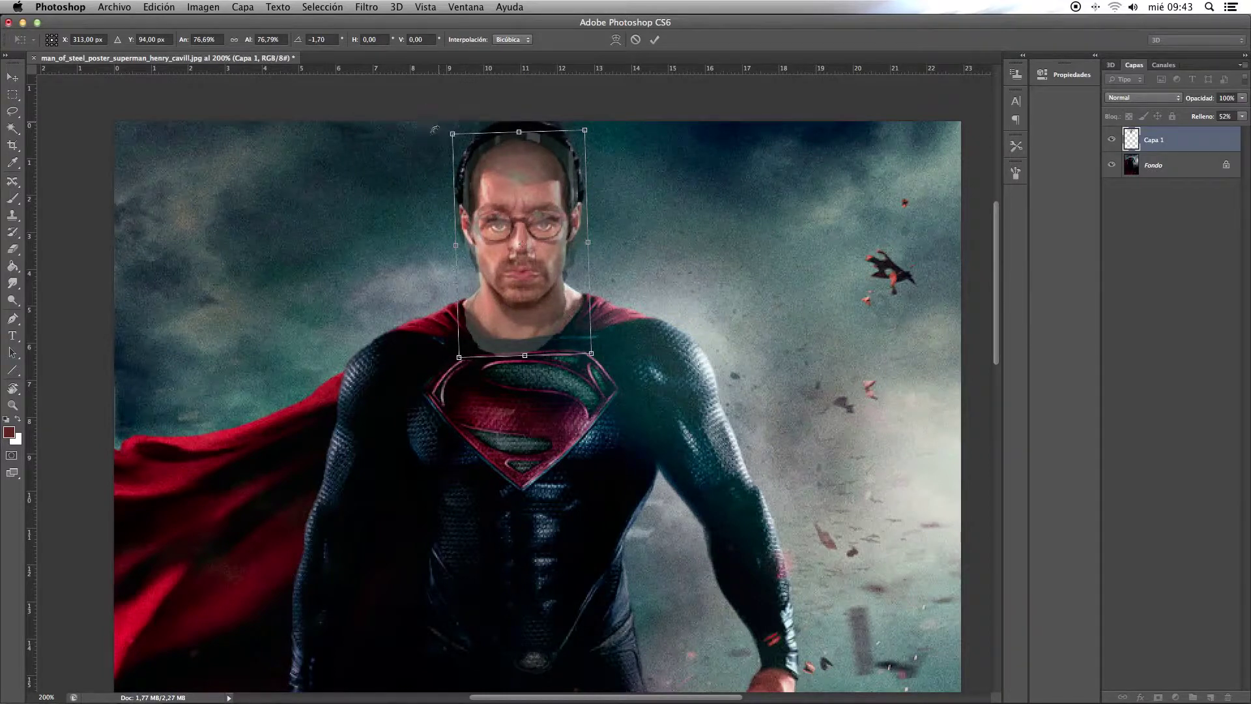
pyautogui.moveTo(533, 183); pyautogui.dragTo(535, 195)
# Fine-tune the face to about 71.5% scale and apply the transform
pyautogui.moveTo(458, 367); pyautogui.dragTo(460, 358)
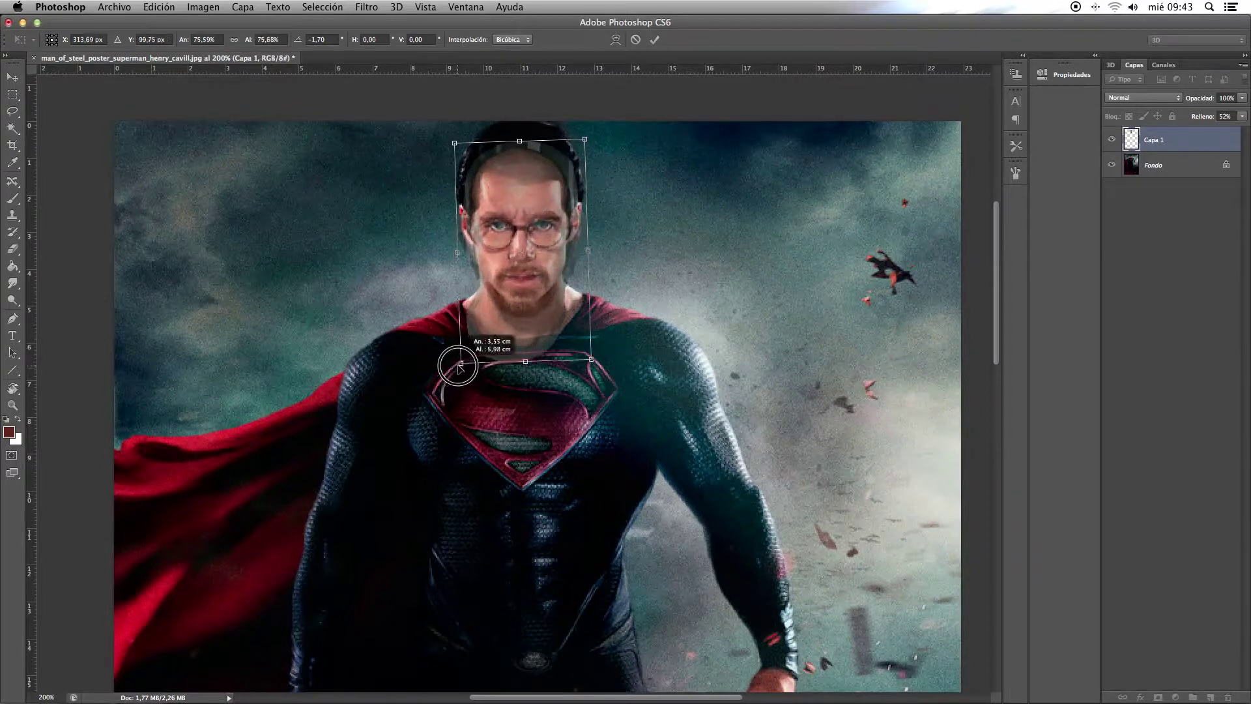
pyautogui.moveTo(521, 303); pyautogui.dragTo(529, 308)
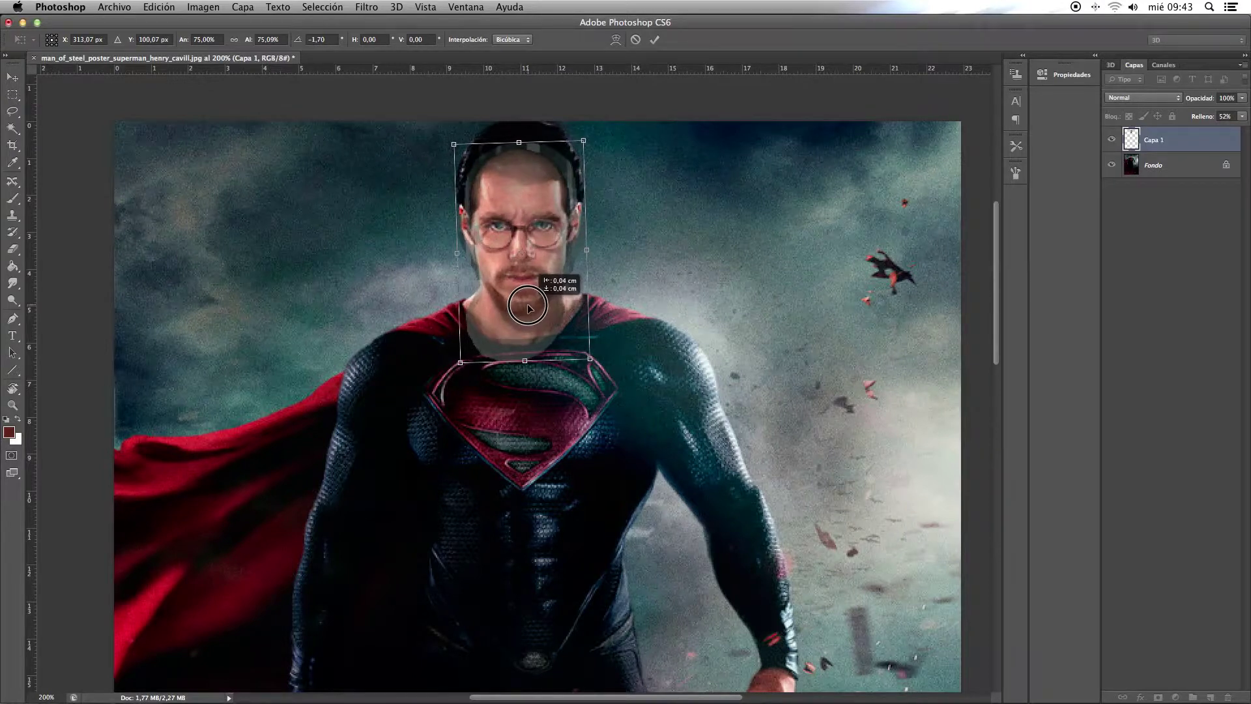
pyautogui.moveTo(589, 359); pyautogui.dragTo(588, 356)
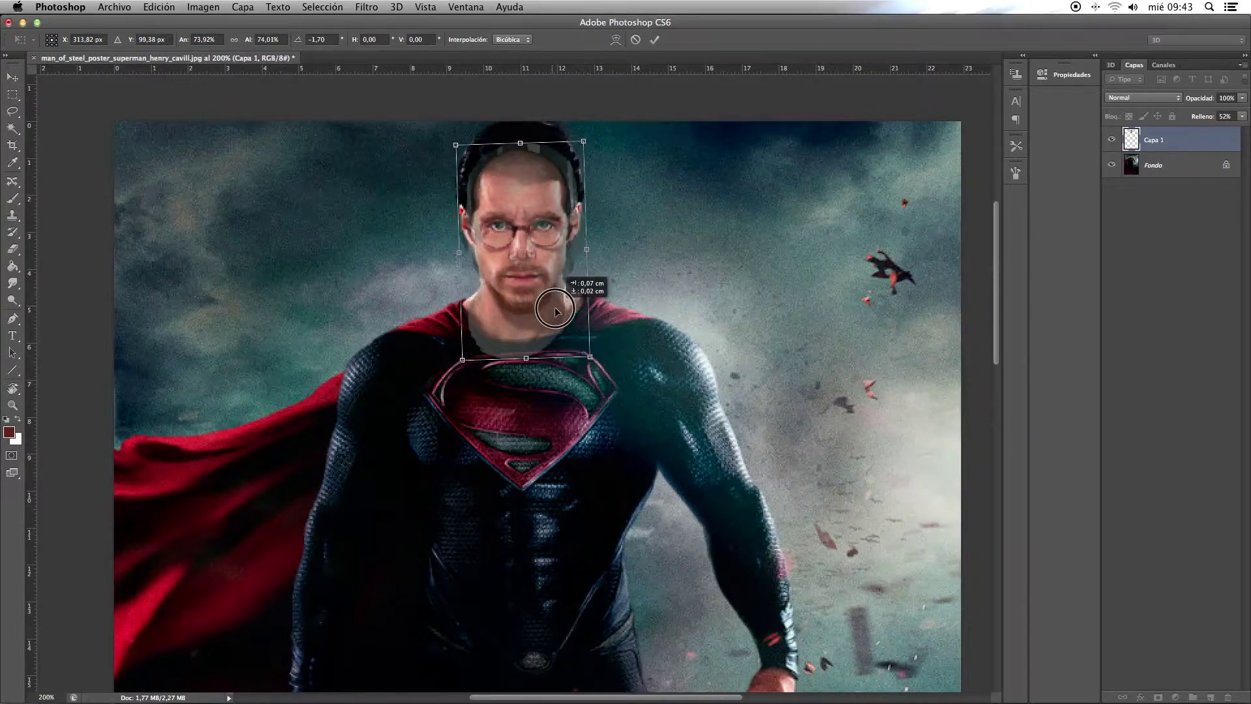
pyautogui.moveTo(552, 309); pyautogui.dragTo(554, 312)
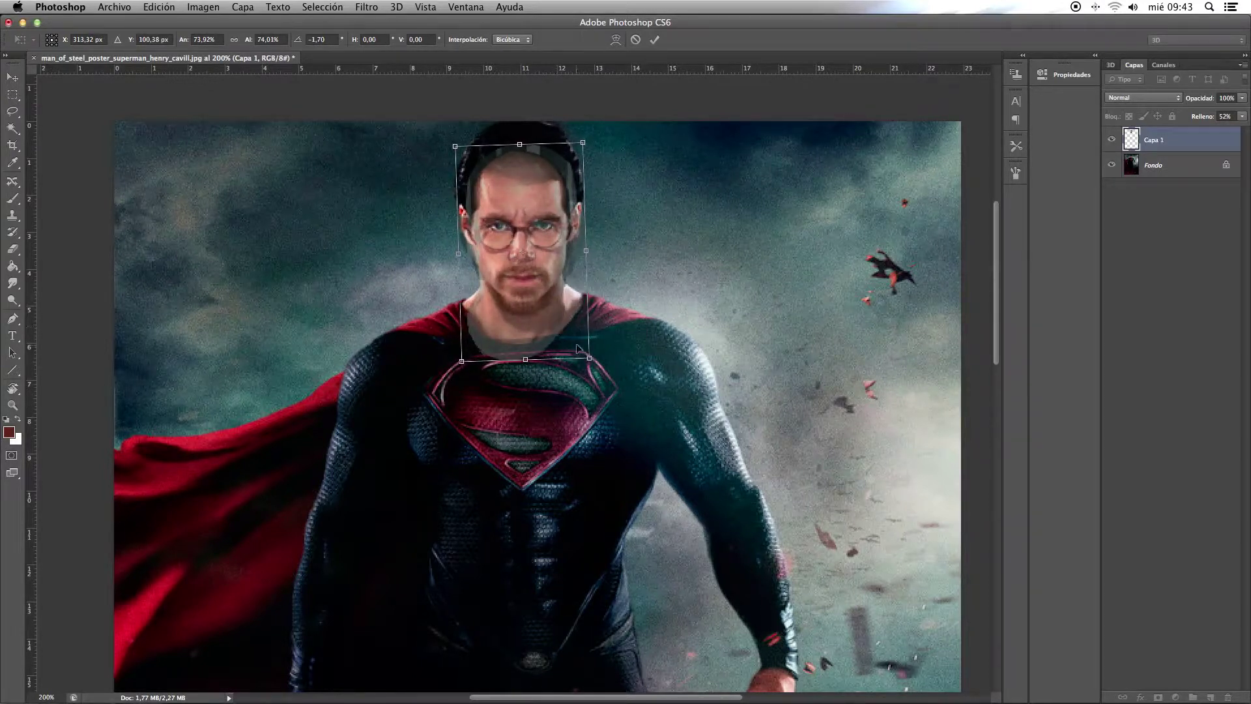
pyautogui.moveTo(589, 357); pyautogui.dragTo(587, 355)
pyautogui.moveTo(563, 305); pyautogui.dragTo(563, 306)
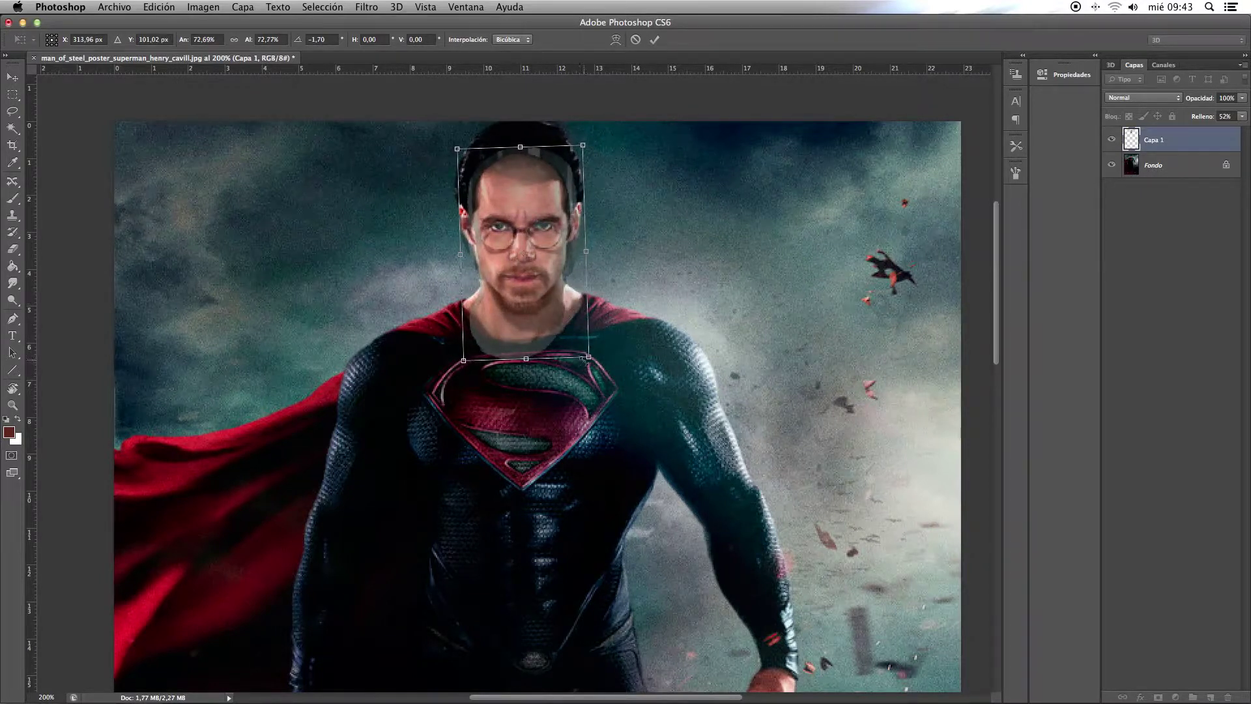
pyautogui.moveTo(588, 357); pyautogui.dragTo(587, 354)
pyautogui.moveTo(560, 307); pyautogui.dragTo(563, 306)
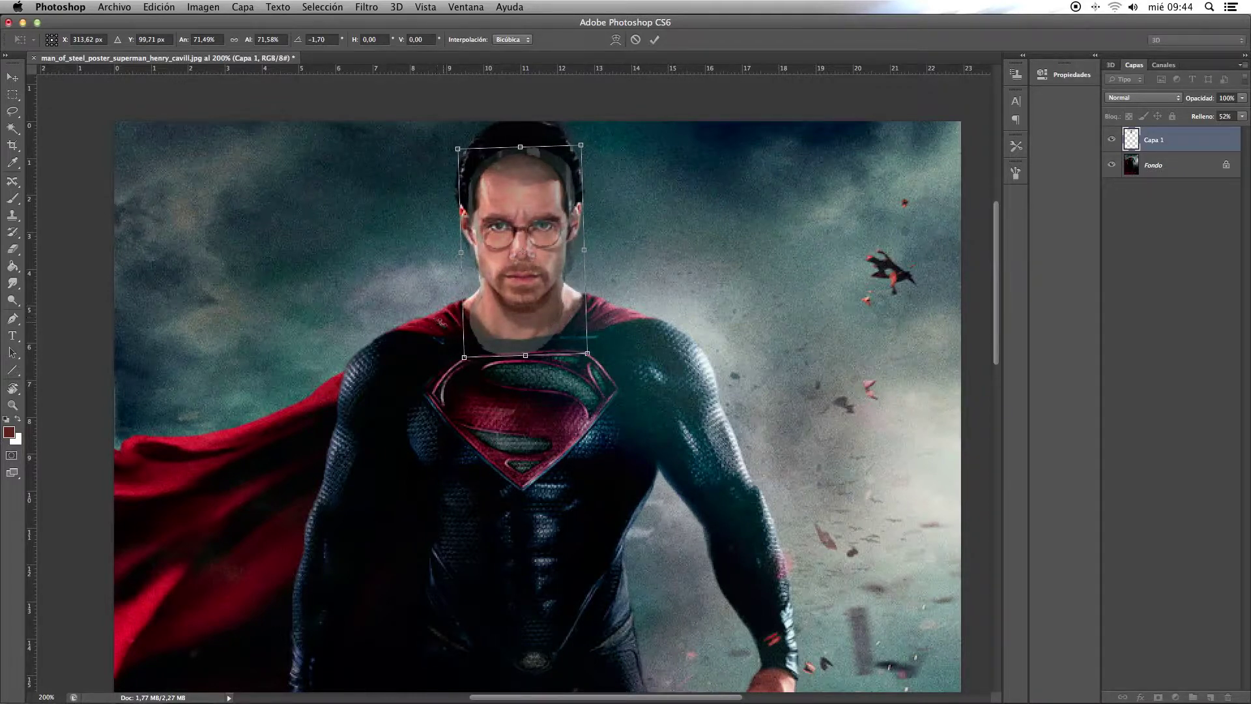
pyautogui.press('Return')
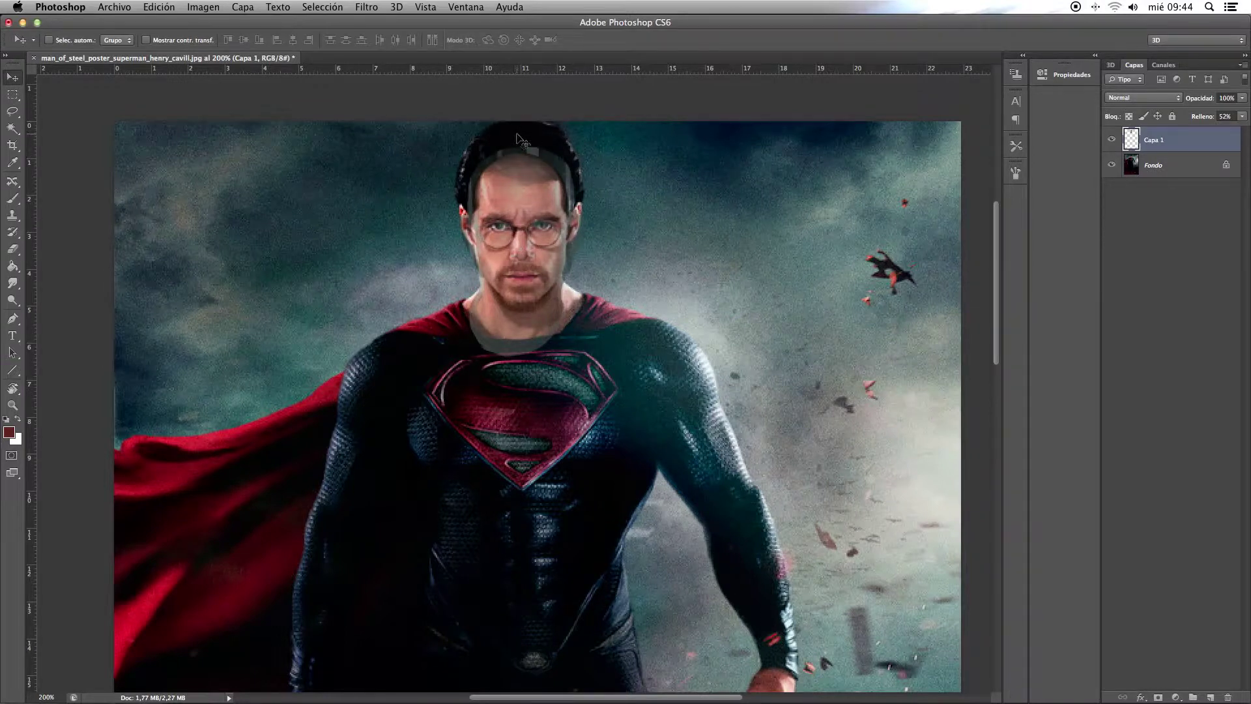
# Restore Capa 1's fill to 100% and attach a layer mask to it
pyautogui.click(12, 198)
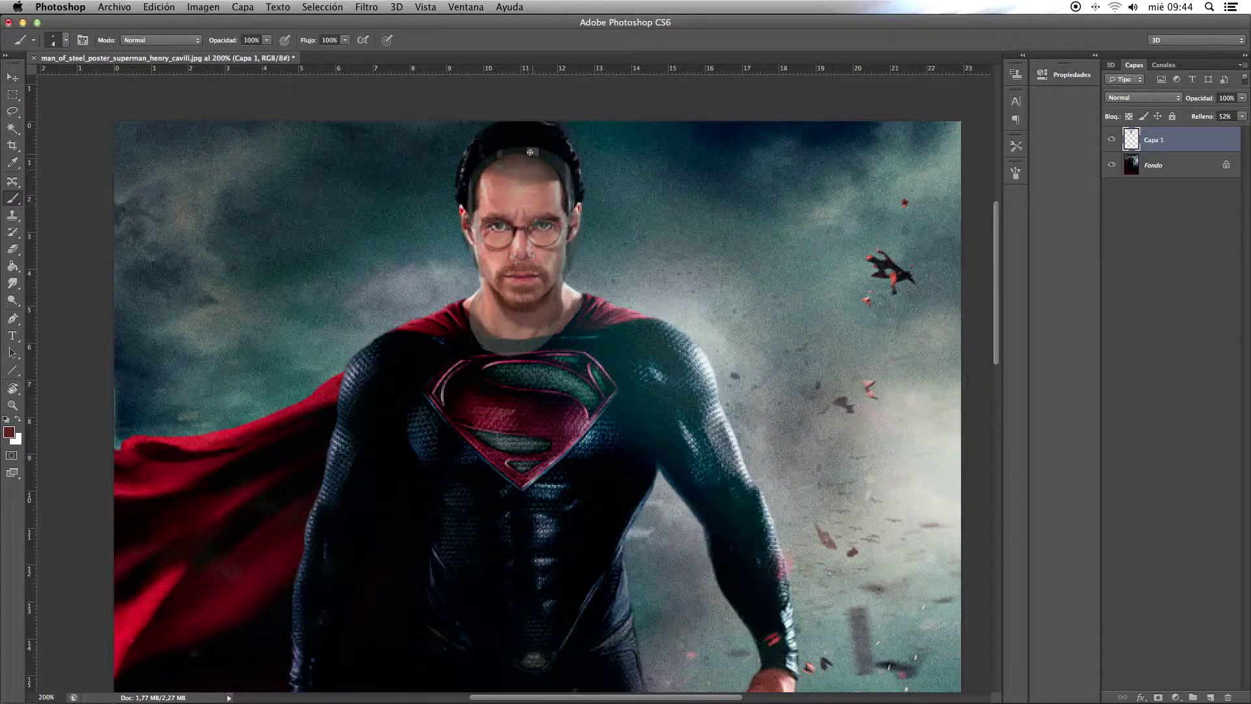
pyautogui.moveTo(536, 137); pyautogui.dragTo(513, 139)
pyautogui.hotkey('ctrl', 'z')
pyautogui.click(1240, 117)
pyautogui.moveTo(1213, 131); pyautogui.dragTo(1249, 144)
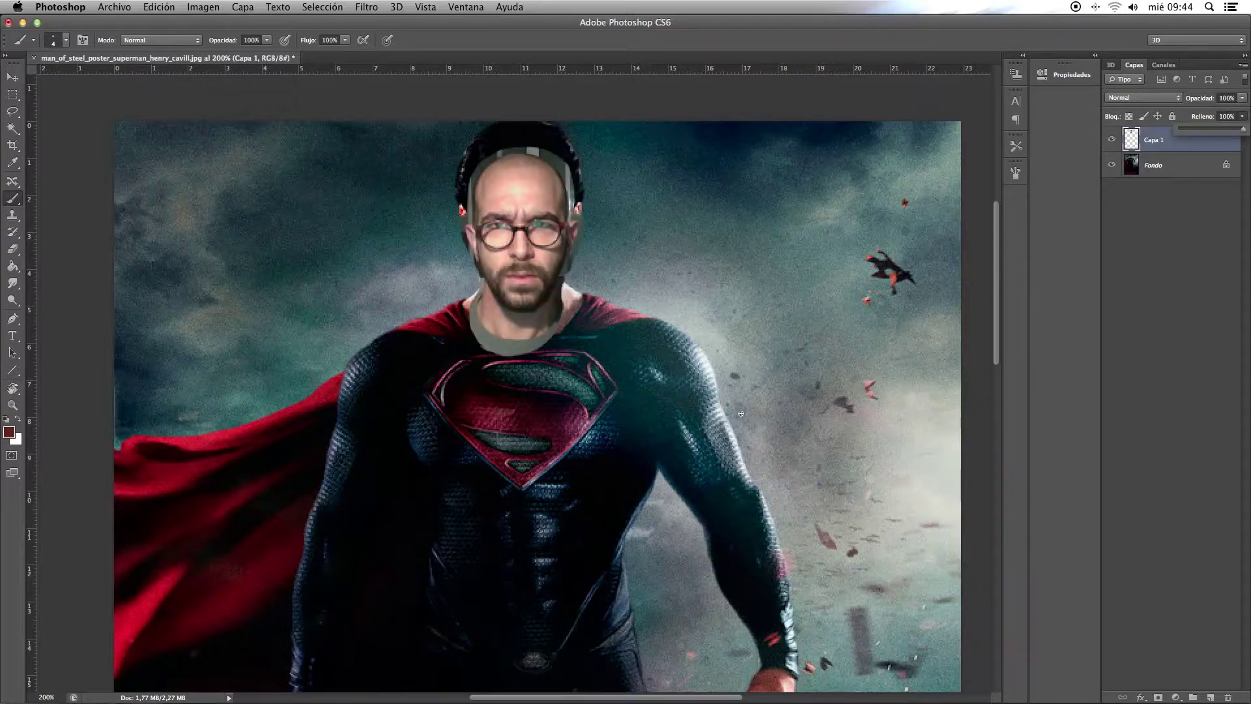
pyautogui.click(1168, 145)
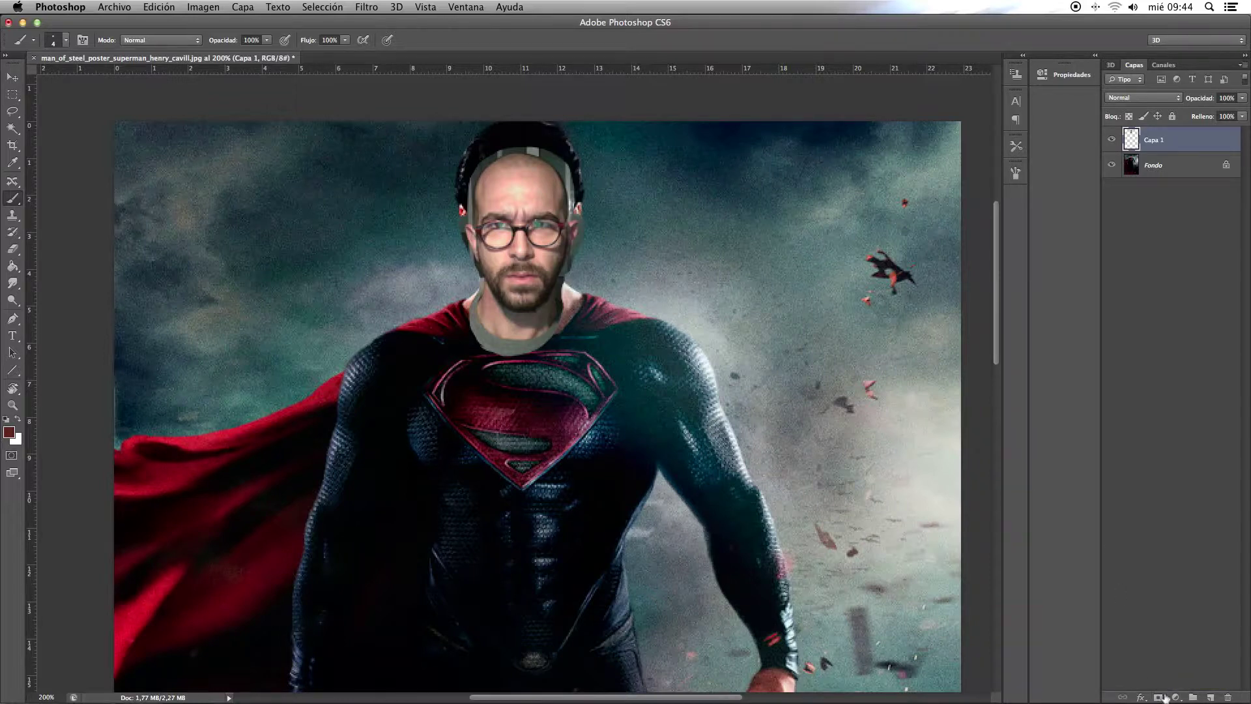
pyautogui.click(1158, 697)
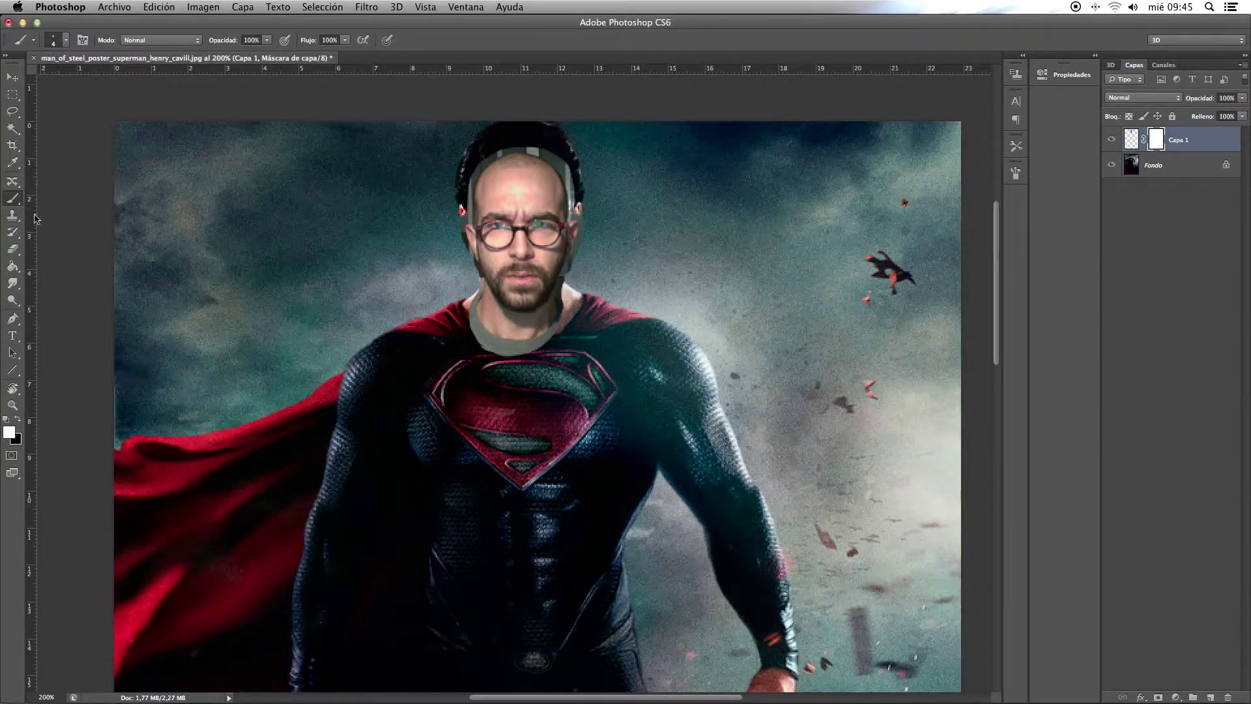
# Set black as foreground and choose a soft 14 px brush
pyautogui.click(17, 421)
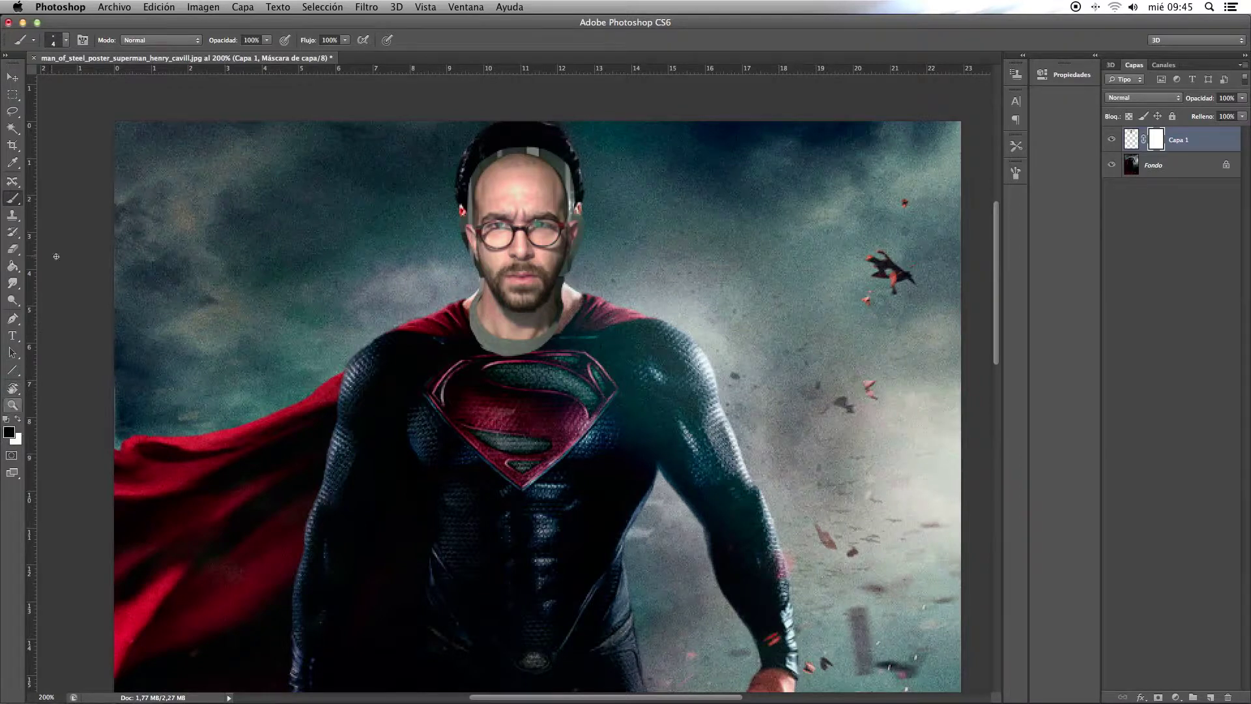
pyautogui.click(57, 40)
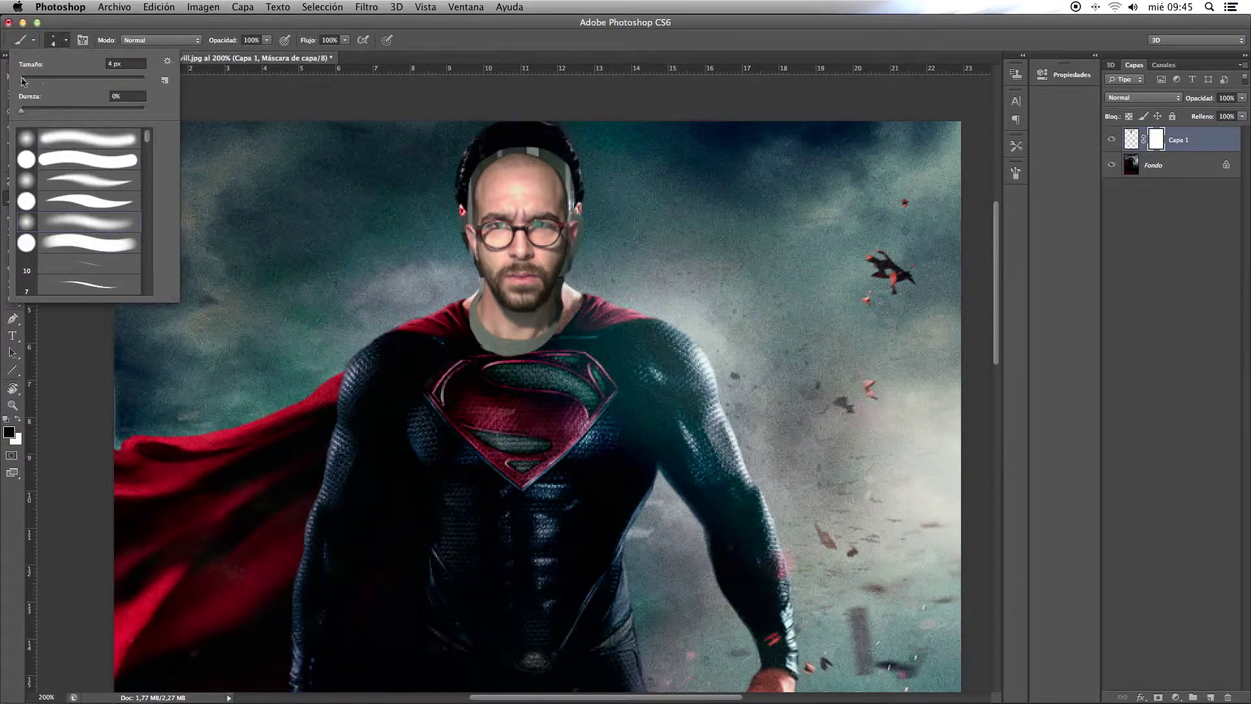
pyautogui.click(84, 222)
pyautogui.click(596, 210)
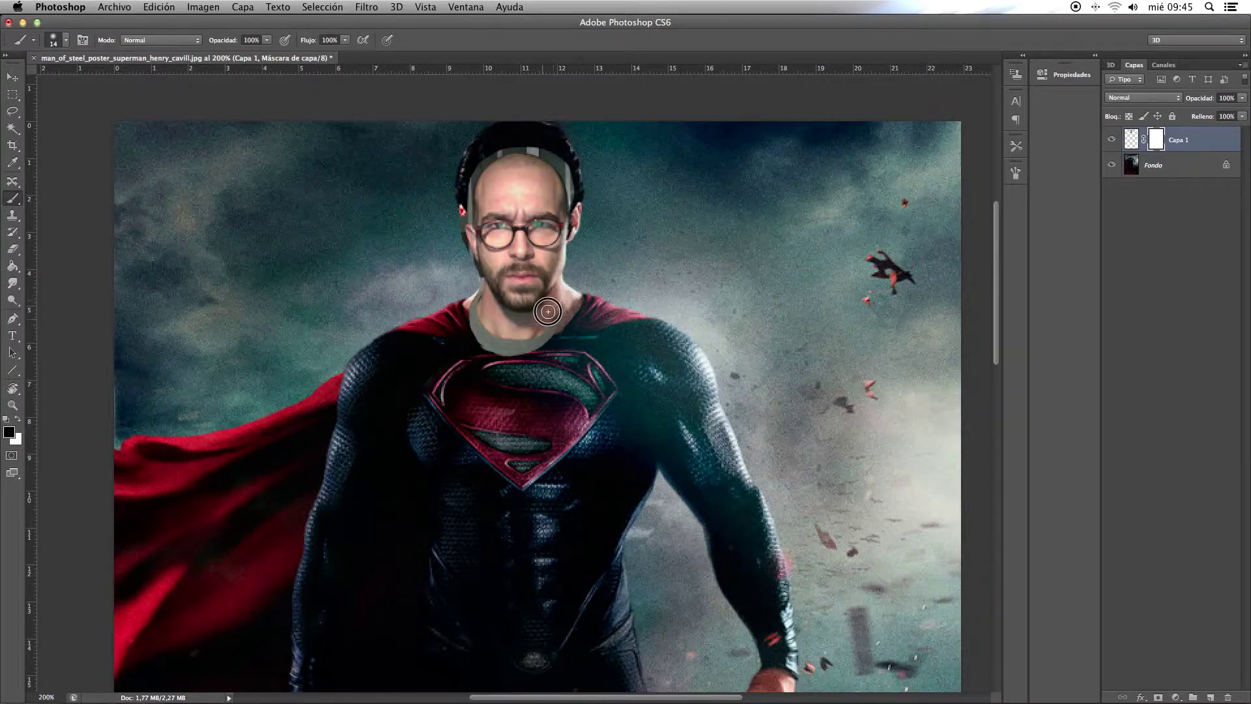
# Paint the mask to hide the grey neck patch, cheek strip and bald forehead
pyautogui.moveTo(533, 324); pyautogui.dragTo(517, 322)
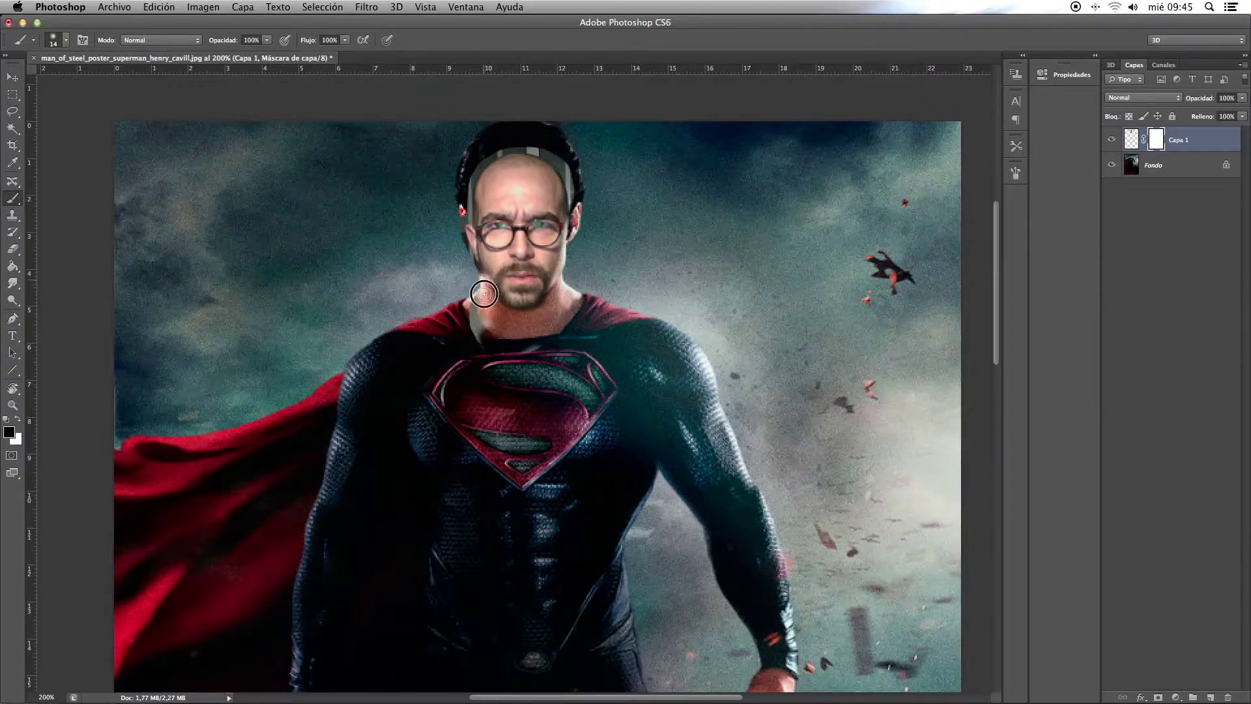
pyautogui.moveTo(478, 273)
pyautogui.mouseDown()
pyautogui.moveTo(463, 271)
pyautogui.moveTo(489, 343)
pyautogui.moveTo(472, 323)
pyautogui.moveTo(493, 269)
pyautogui.mouseUp()
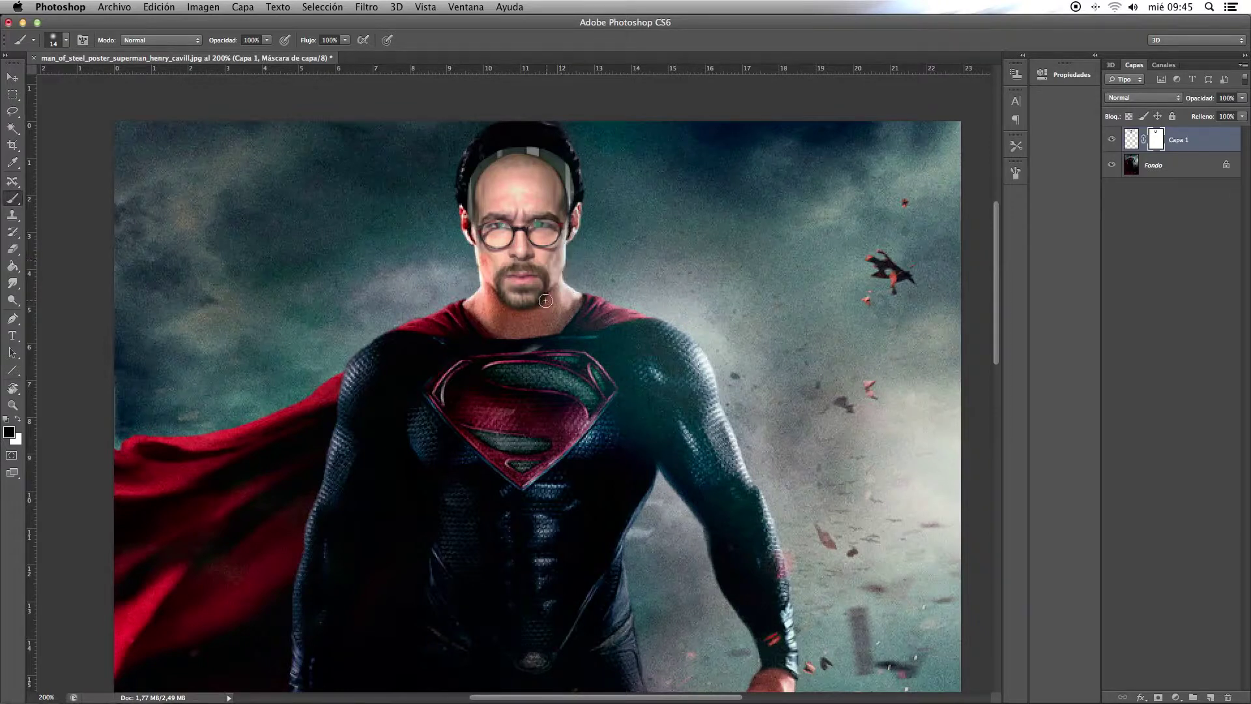
pyautogui.moveTo(473, 246); pyautogui.dragTo(491, 274)
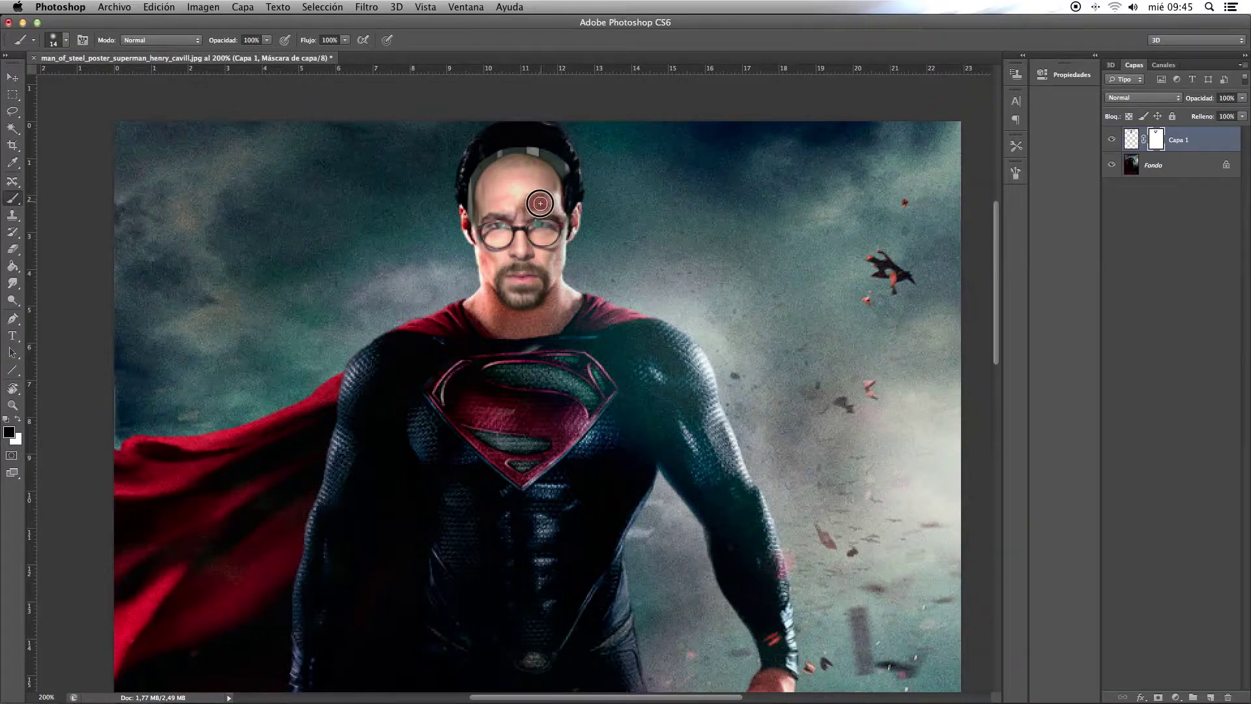
pyautogui.moveTo(540, 203)
pyautogui.mouseDown()
pyautogui.moveTo(505, 207)
pyautogui.moveTo(491, 189)
pyautogui.moveTo(481, 195)
pyautogui.moveTo(488, 189)
pyautogui.moveTo(480, 204)
pyautogui.moveTo(469, 179)
pyautogui.moveTo(515, 189)
pyautogui.moveTo(458, 165)
pyautogui.moveTo(508, 145)
pyautogui.moveTo(489, 171)
pyautogui.moveTo(520, 187)
pyautogui.mouseUp()
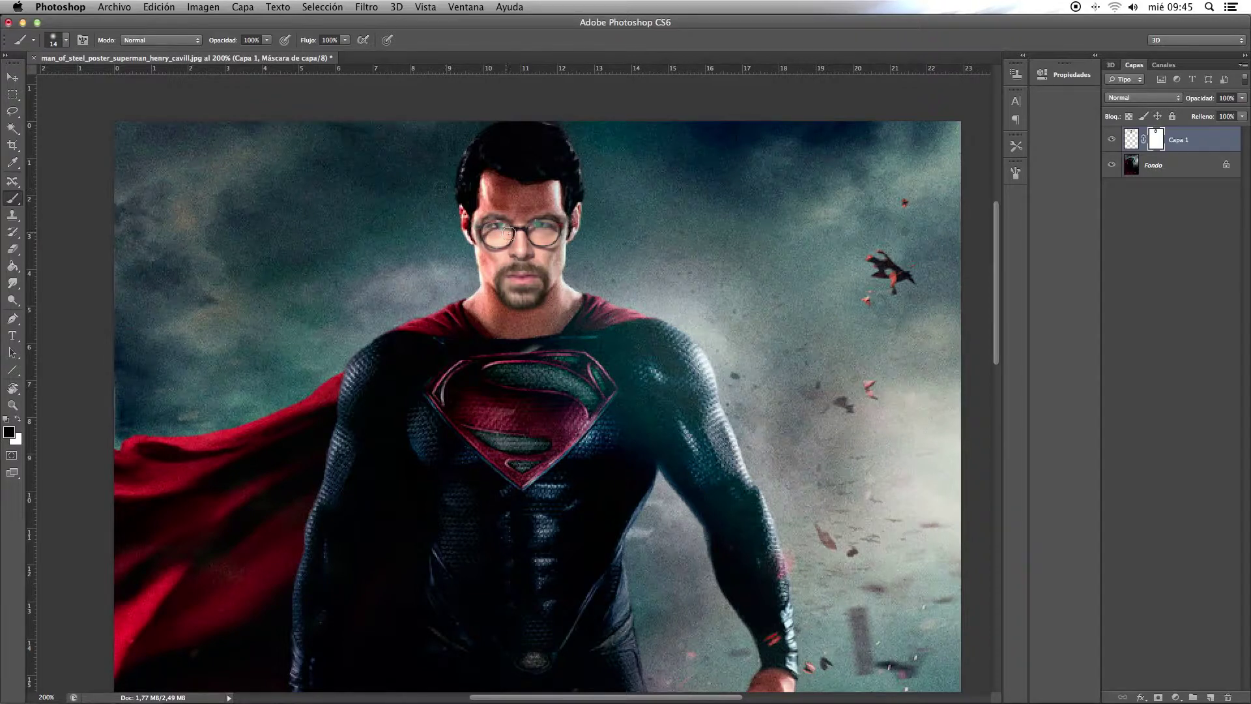
pyautogui.click(1132, 139)
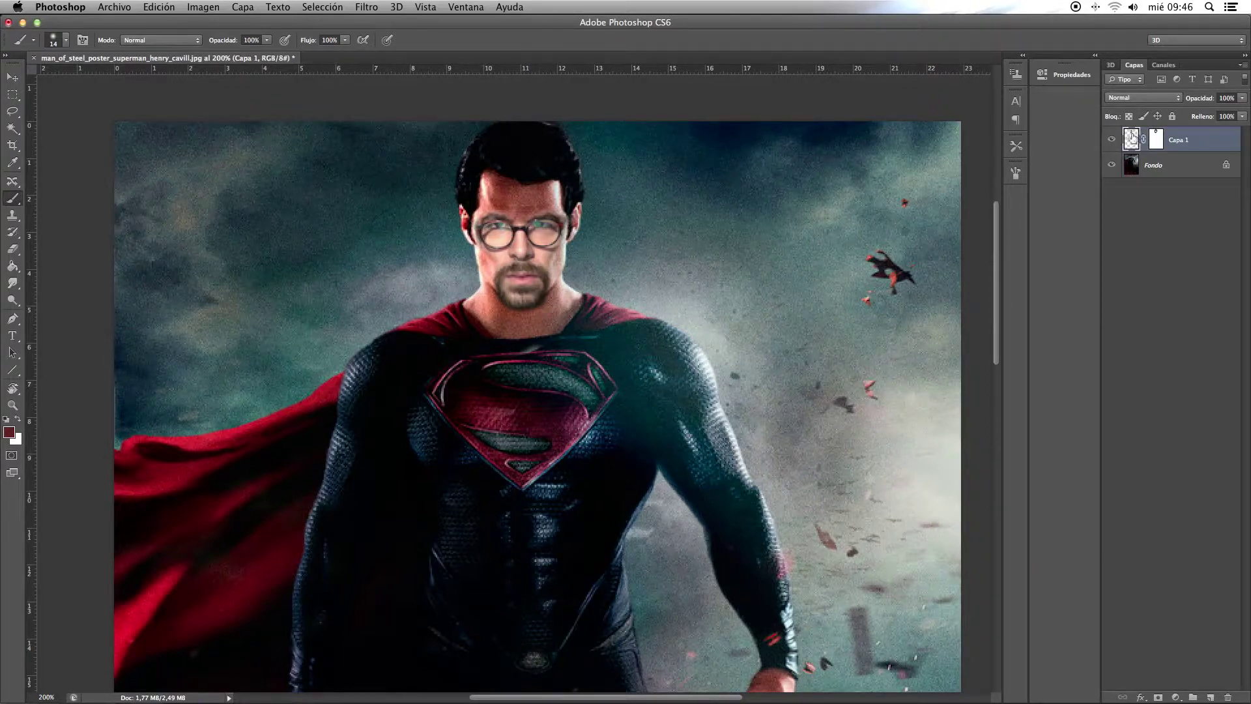
# Skew the head slightly at the top right and stretch it wider to the left
pyautogui.click(1156, 139)
pyautogui.hotkey('ctrl', 't')
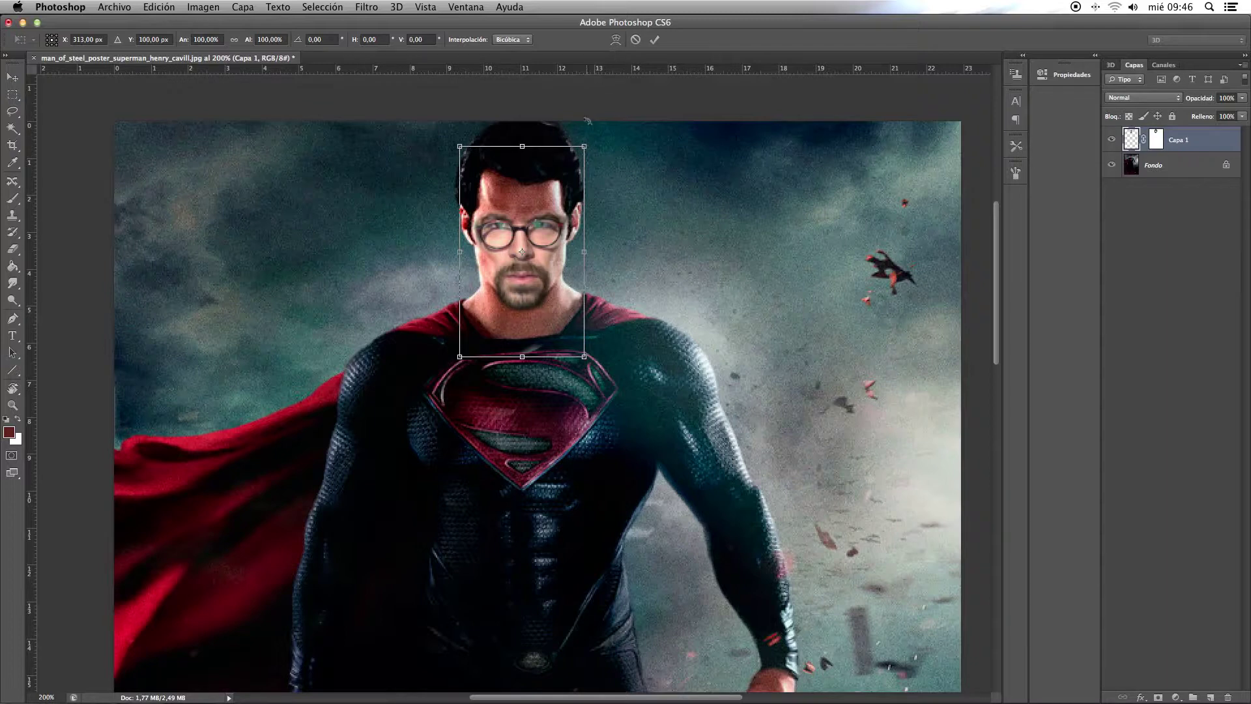
pyautogui.moveTo(583, 140); pyautogui.dragTo(590, 151)
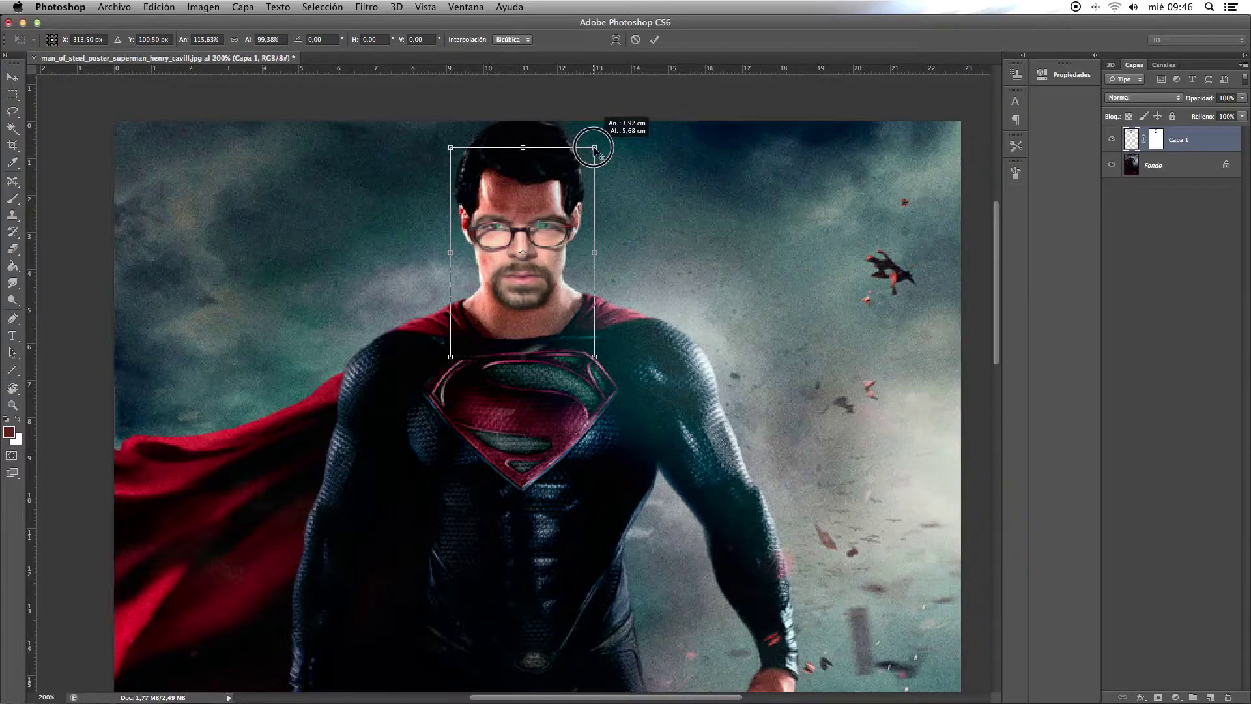
pyautogui.rightClick(585, 148)
pyautogui.press('Escape')
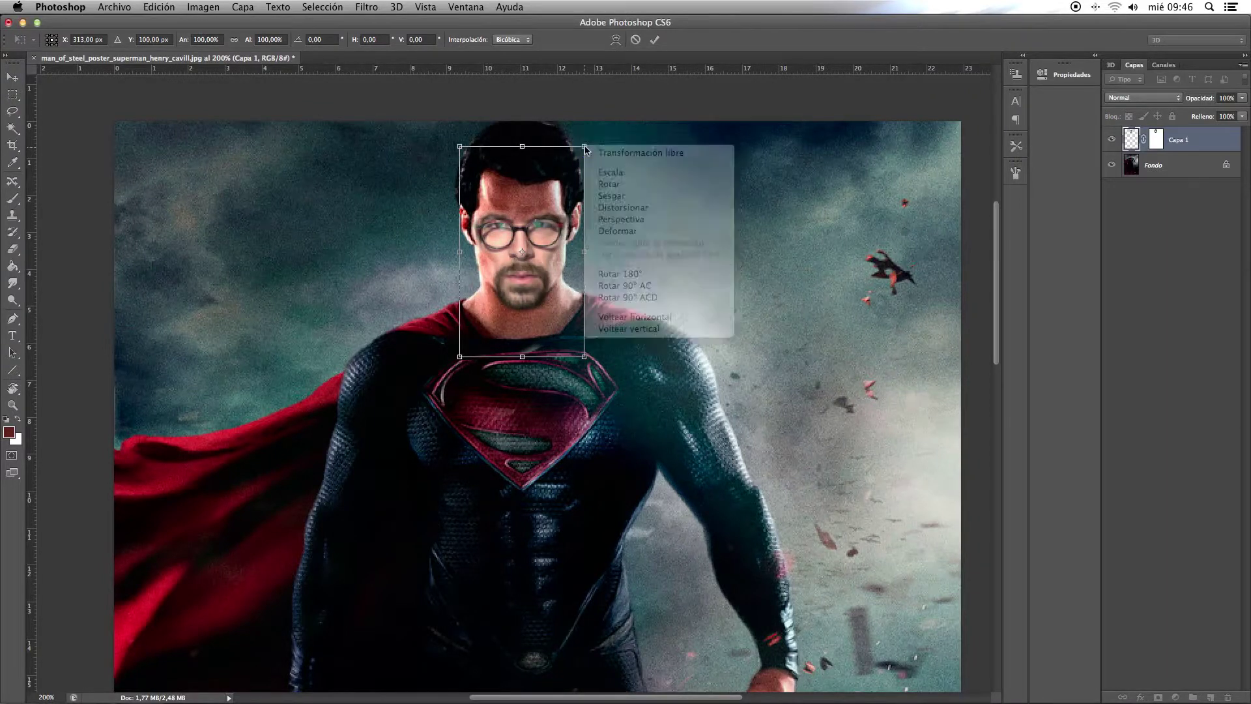
pyautogui.moveTo(585, 146)
pyautogui.mouseDown()
pyautogui.moveTo(620, 139)
pyautogui.moveTo(578, 140)
pyautogui.moveTo(591, 146)
pyautogui.mouseUp()
pyautogui.moveTo(460, 146); pyautogui.dragTo(453, 146)
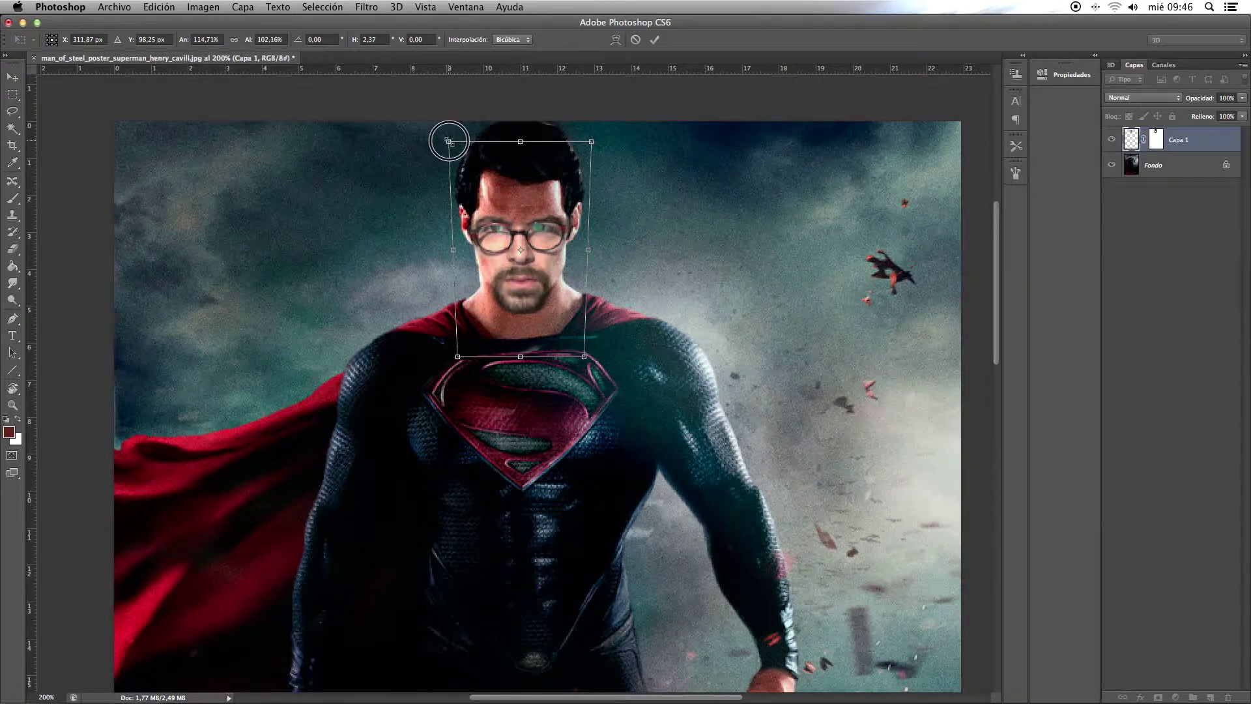
pyautogui.press('Return')
pyautogui.press('b')
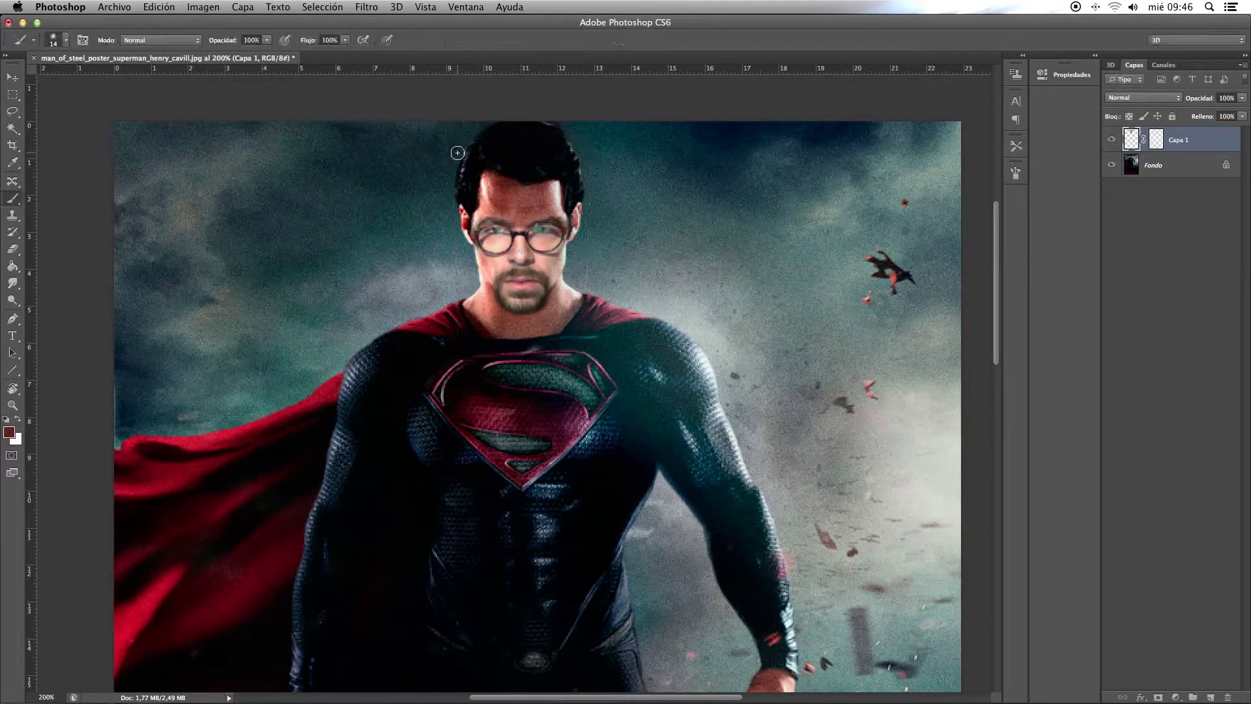
pyautogui.click(12, 78)
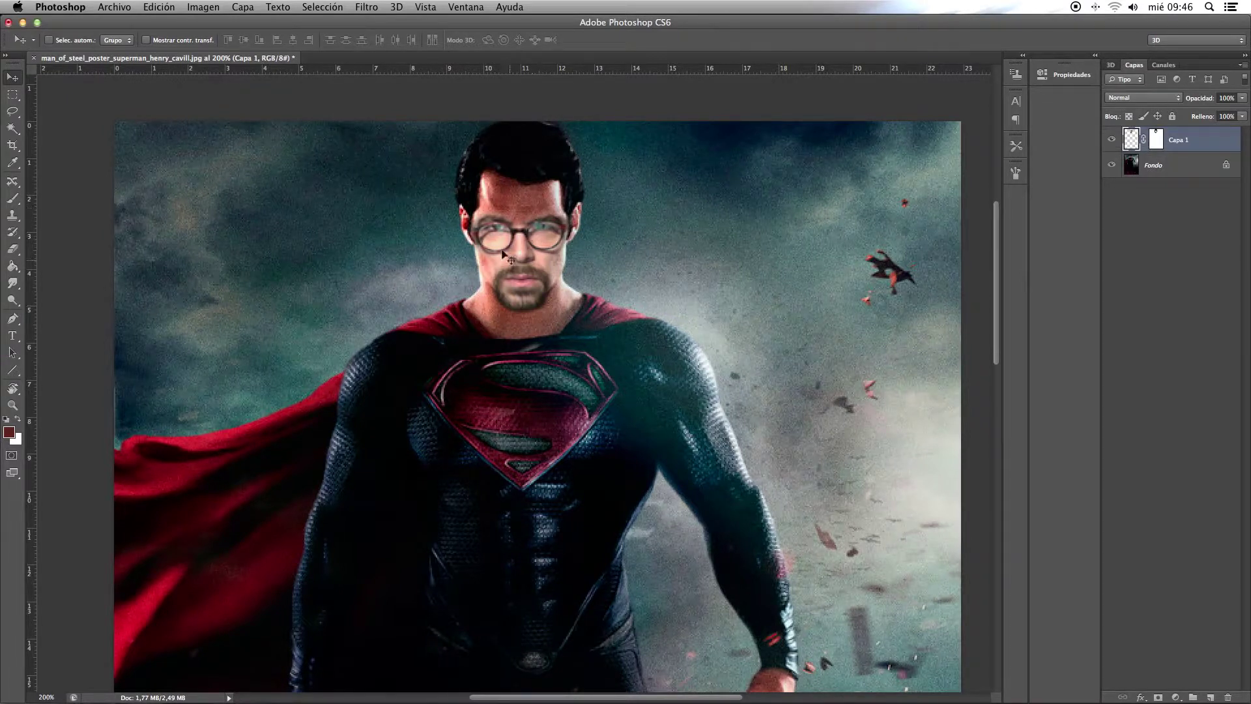
# Check the whole poster, return to 200%, and bring up Levels for the head
pyautogui.hotkey('ctrl', '-')
pyautogui.hotkey('ctrl', '-')
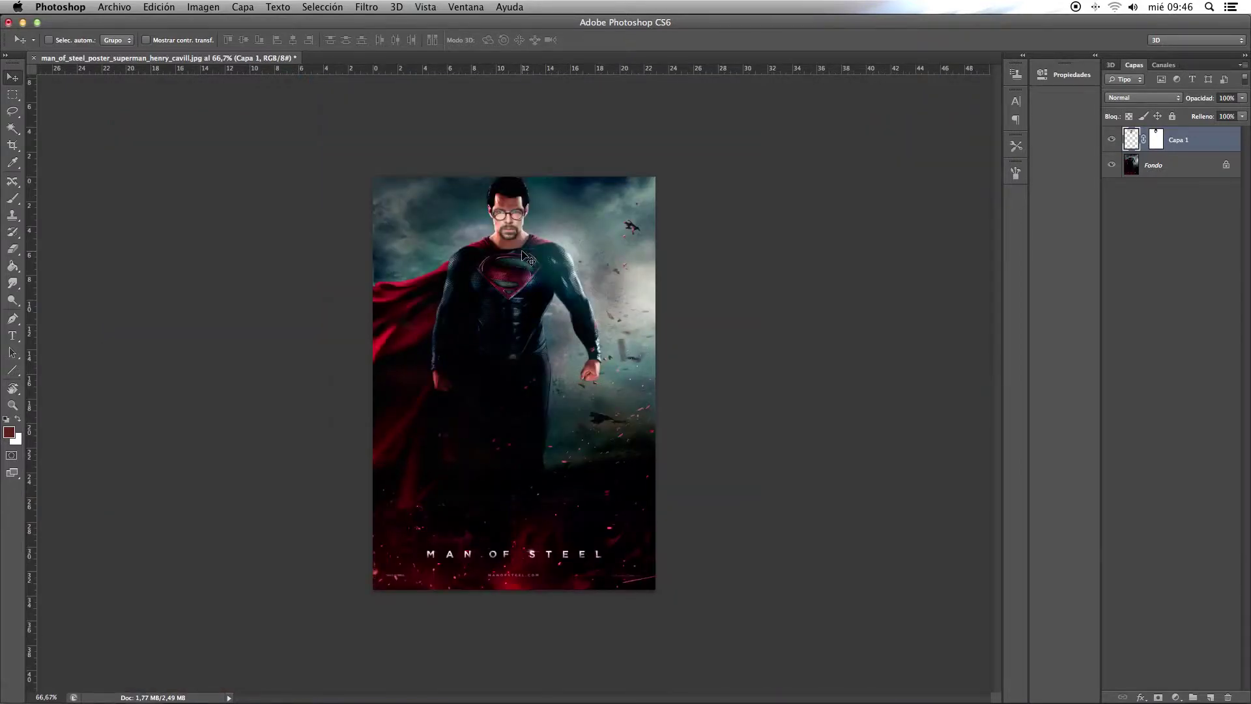
pyautogui.hotkey('ctrl', '+')
pyautogui.hotkey('ctrl', '+')
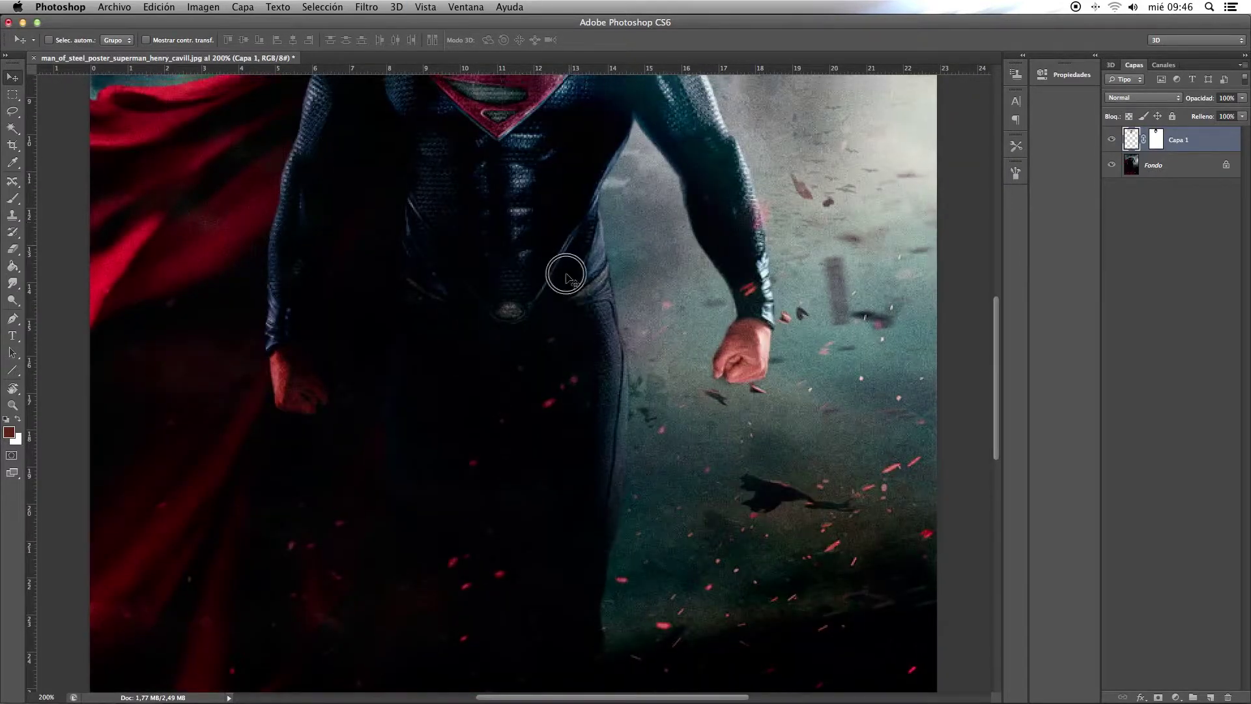
pyautogui.scroll(10, 566, 279)
pyautogui.hotkey('ctrl', 'l')
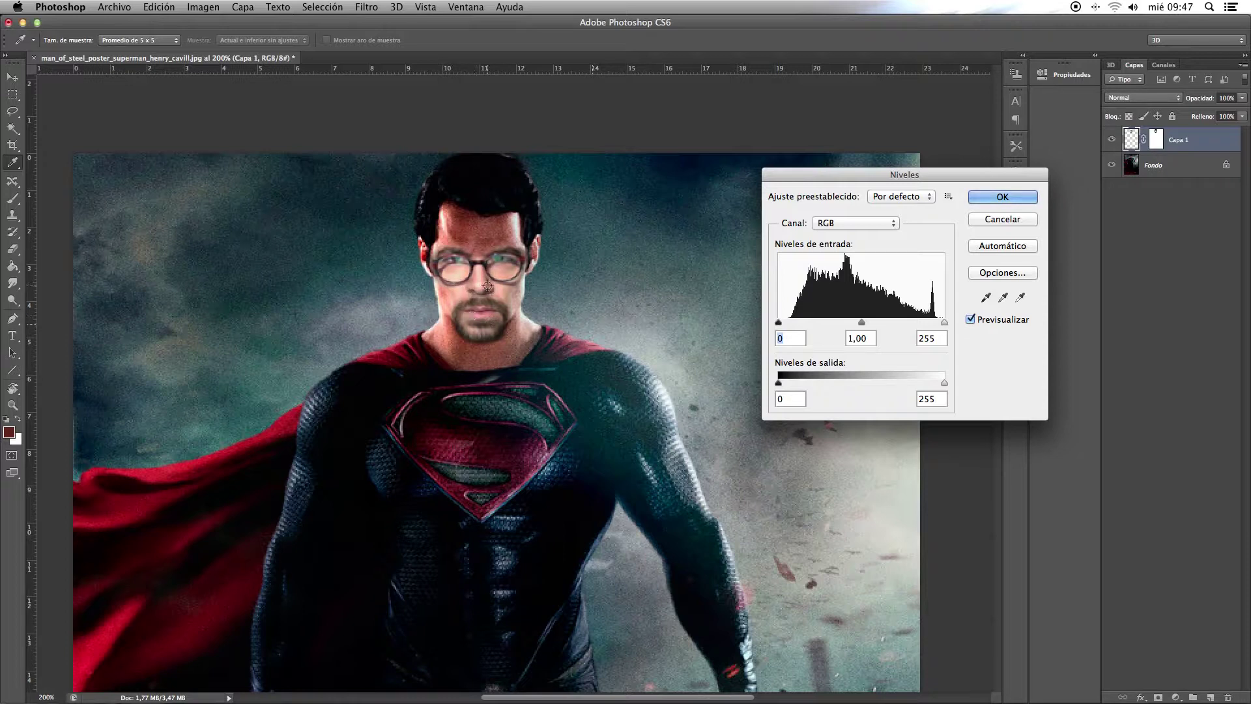
# Apply Levels with the RGB midtone at 0,69 and a slight Green midtone nudge
pyautogui.moveTo(862, 323); pyautogui.dragTo(881, 330)
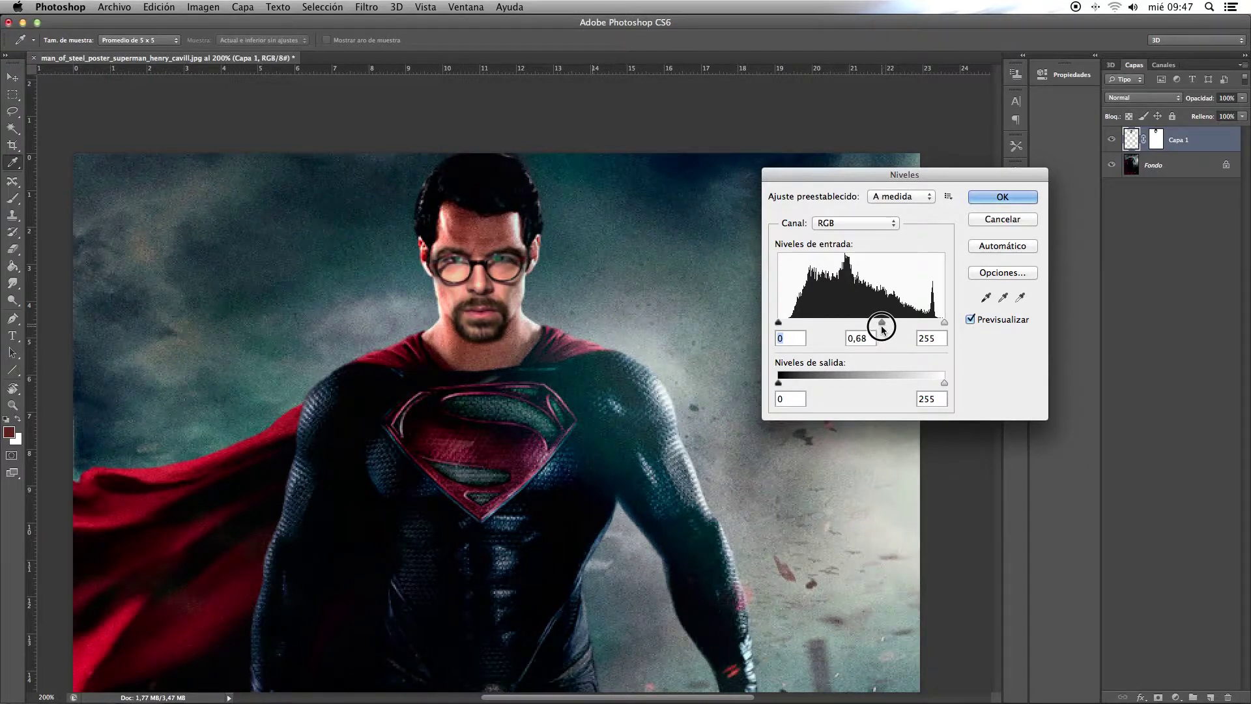
pyautogui.moveTo(880, 329); pyautogui.dragTo(865, 323)
pyautogui.click(847, 224)
pyautogui.click(847, 247)
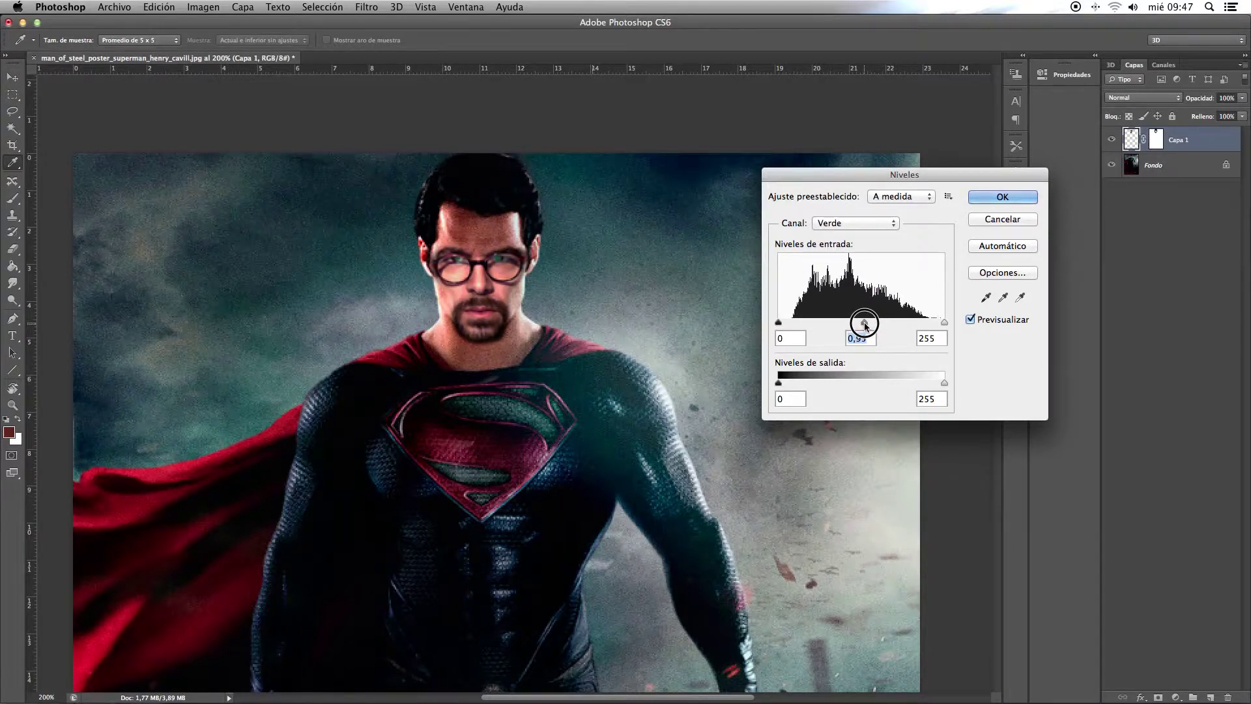
pyautogui.moveTo(866, 324); pyautogui.dragTo(864, 323)
pyautogui.click(1011, 196)
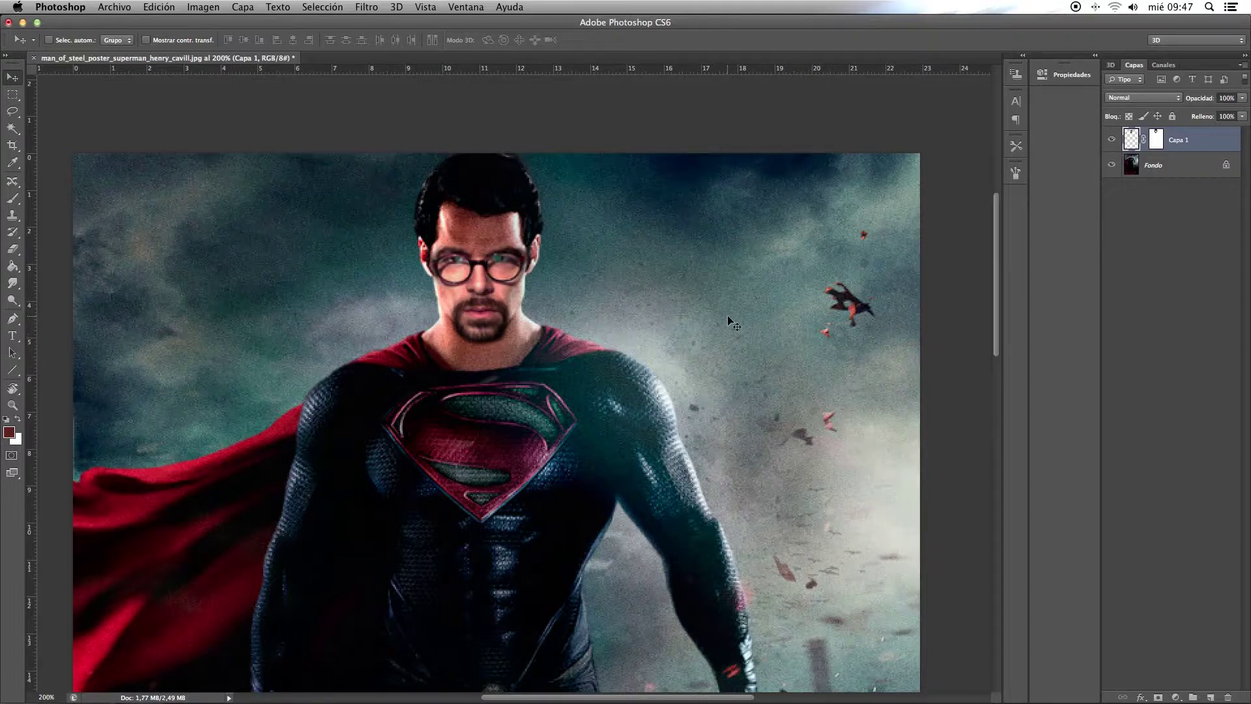
# Apply a second Levels adjustment lowering the Blue channel midtone to 0,97
pyautogui.hotkey('ctrl', 'l')
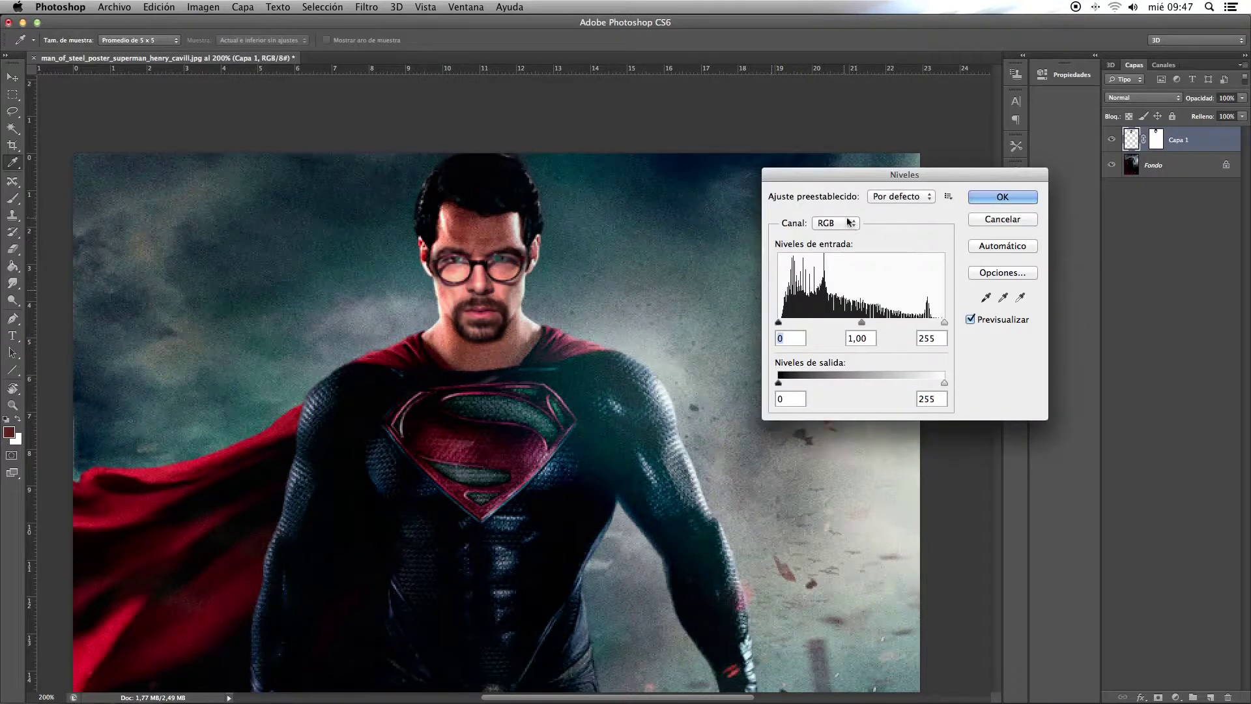
pyautogui.click(841, 223)
pyautogui.click(842, 259)
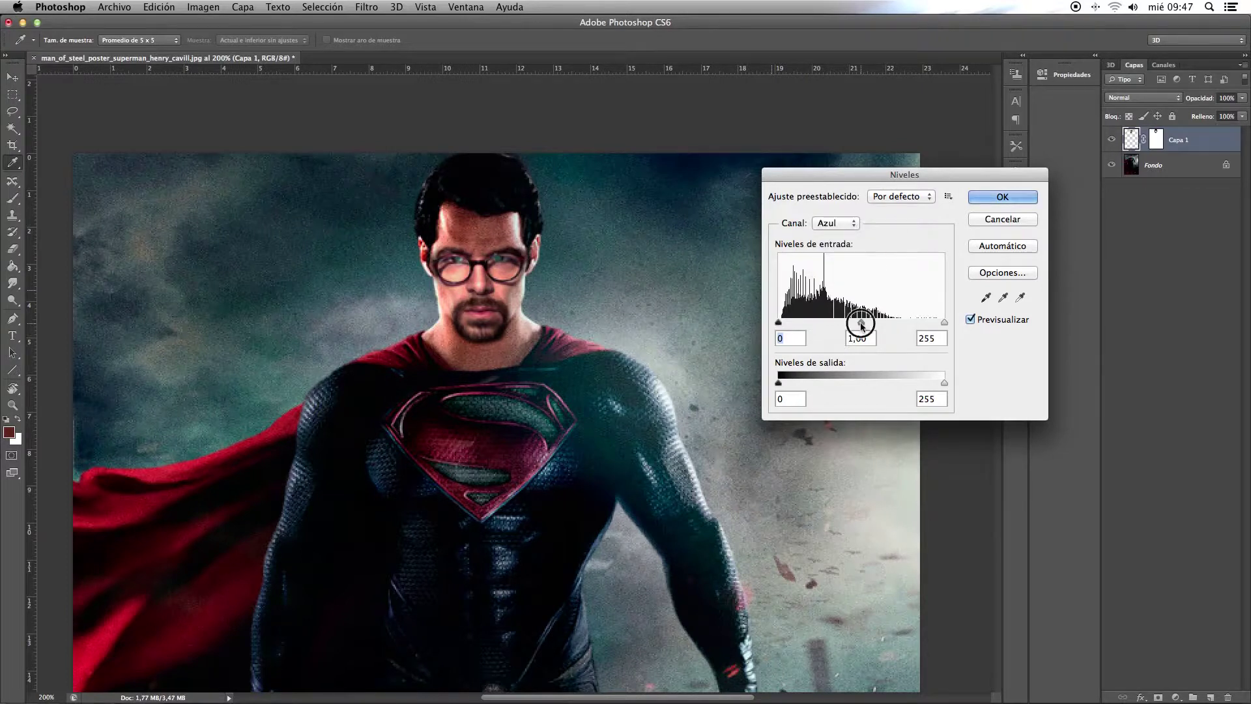
pyautogui.moveTo(862, 323); pyautogui.dragTo(863, 328)
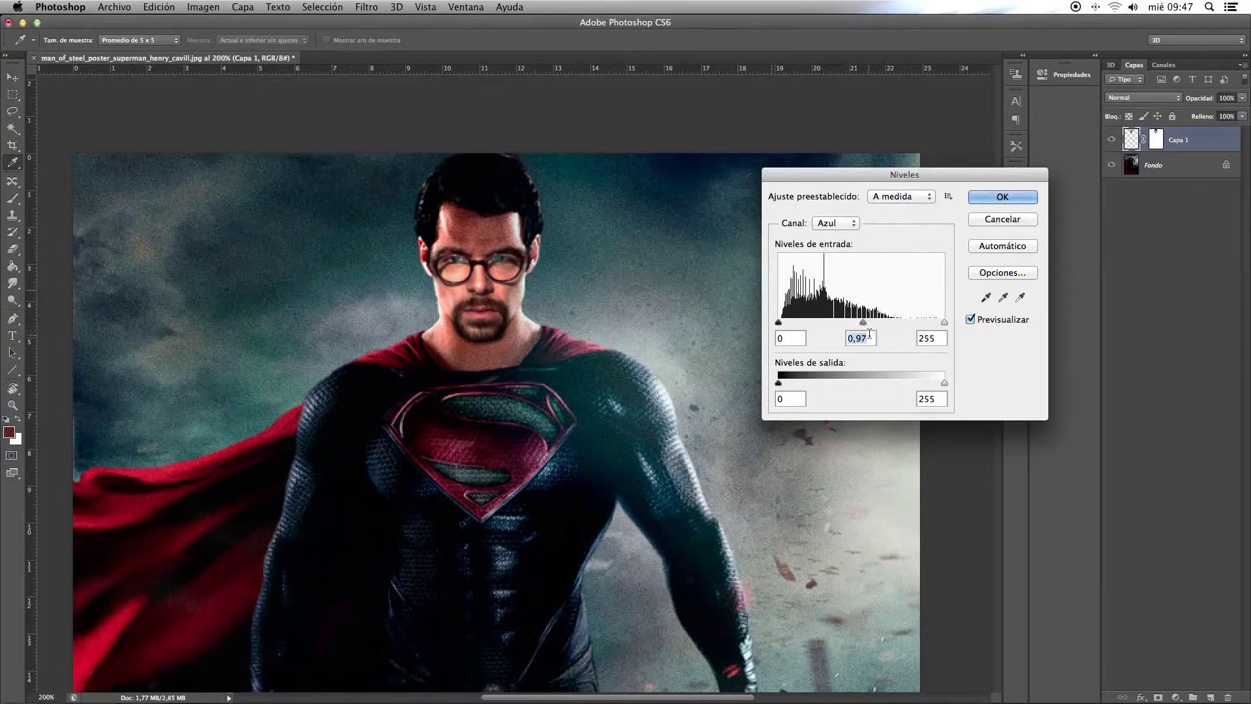
pyautogui.click(998, 196)
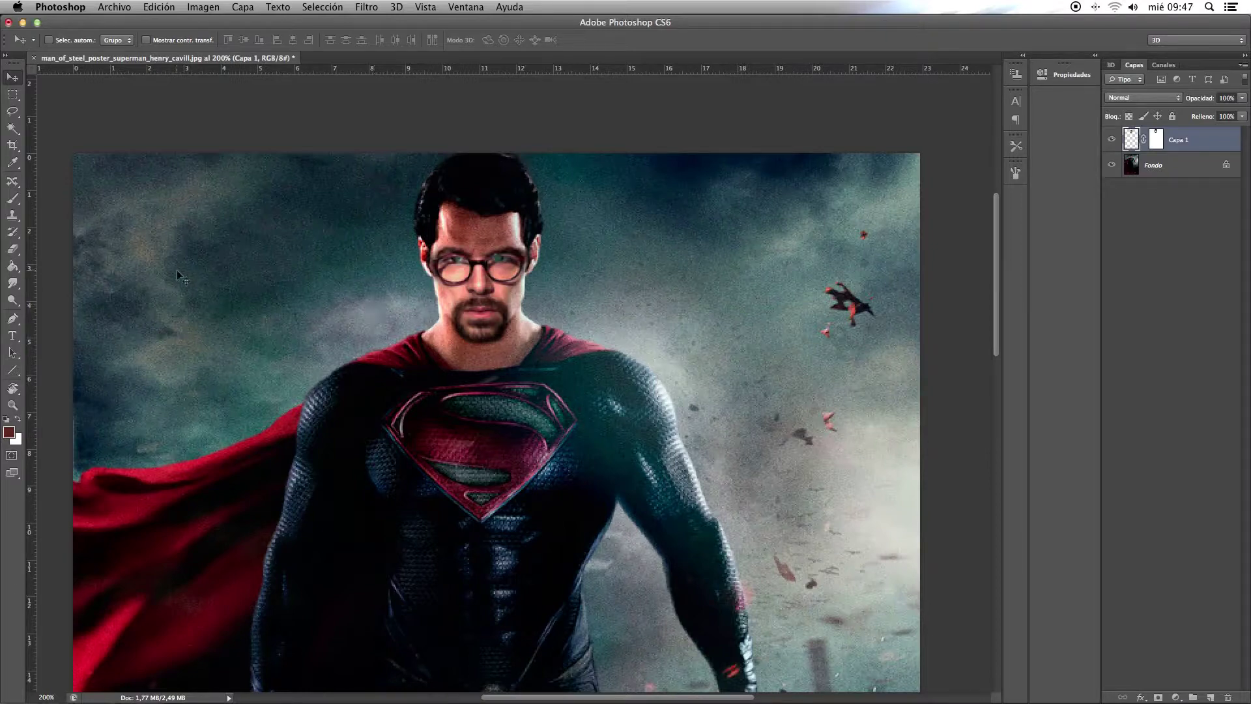
# At 400% zoom, set a 3 px hard round brush on Capa 1's layer mask
pyautogui.press('super+plus')
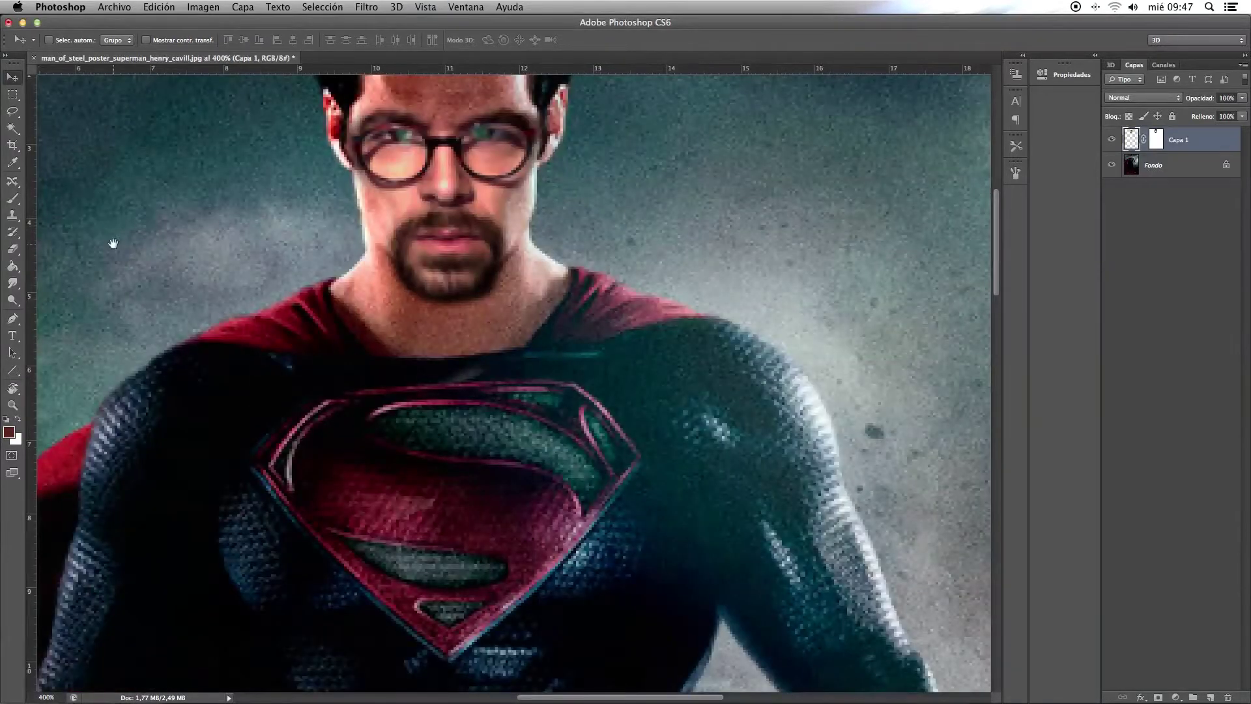
pyautogui.press('super+plus')
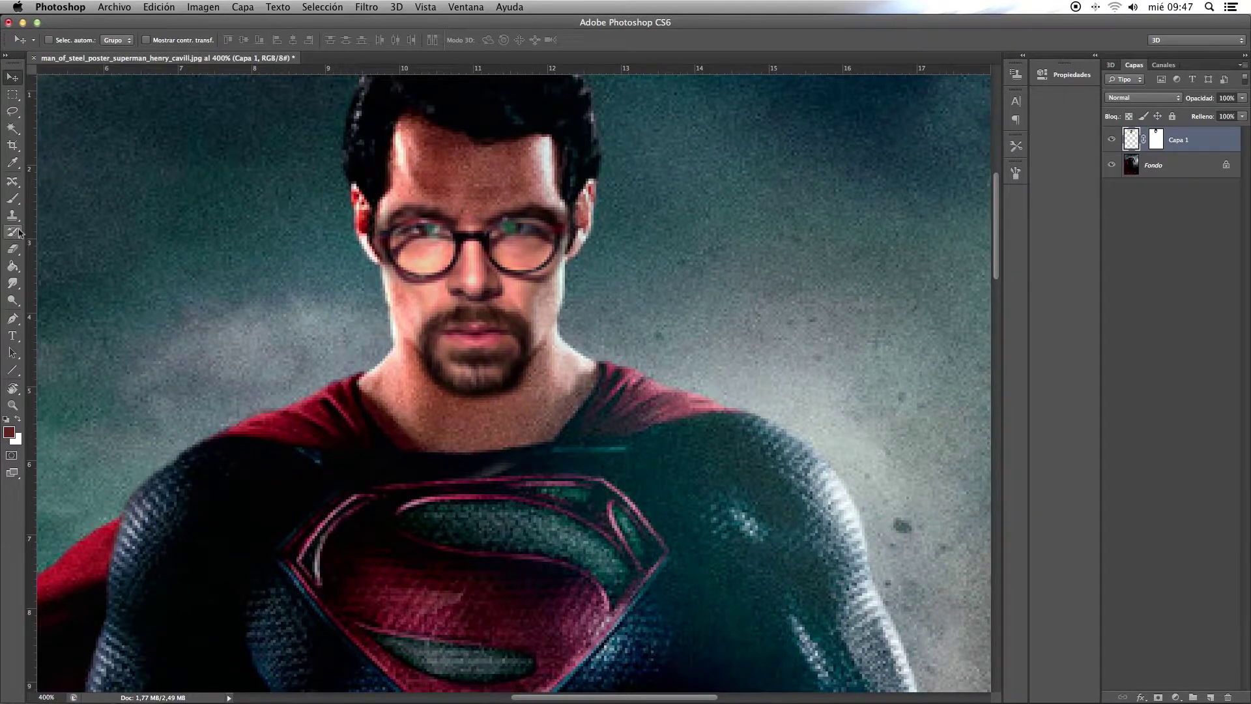
pyautogui.click(12, 199)
pyautogui.click(1157, 139)
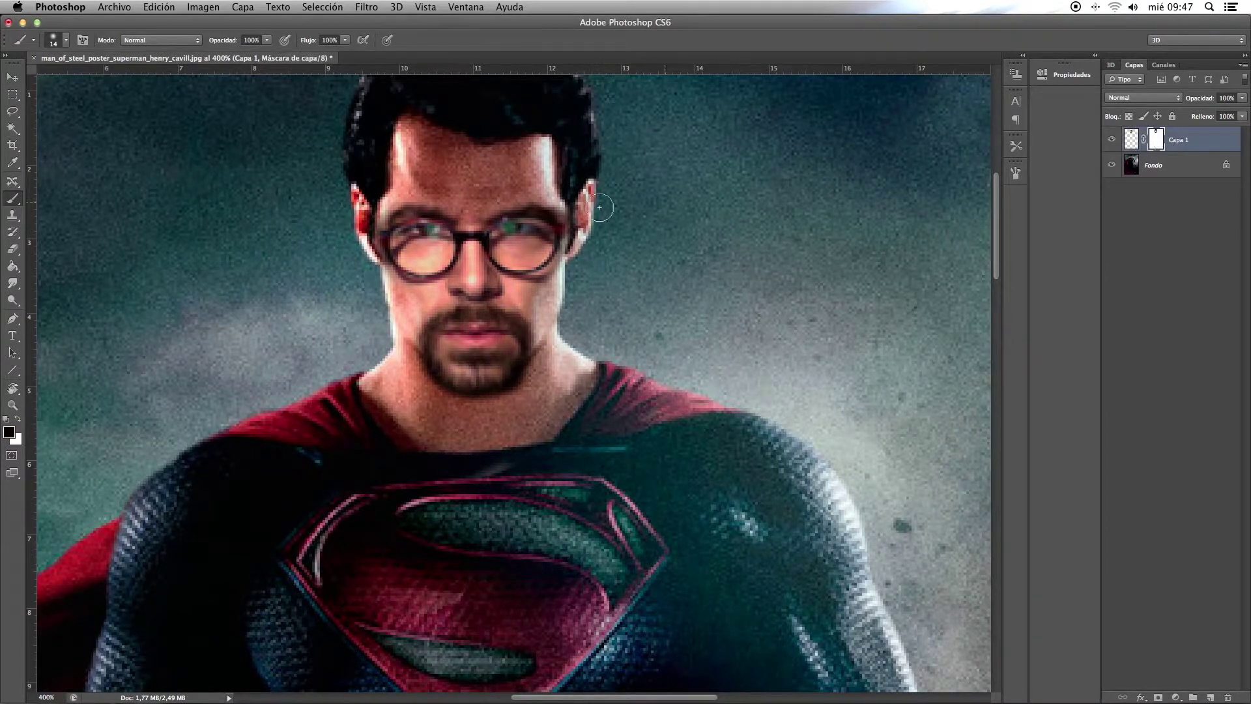
pyautogui.click(54, 43)
pyautogui.click(96, 201)
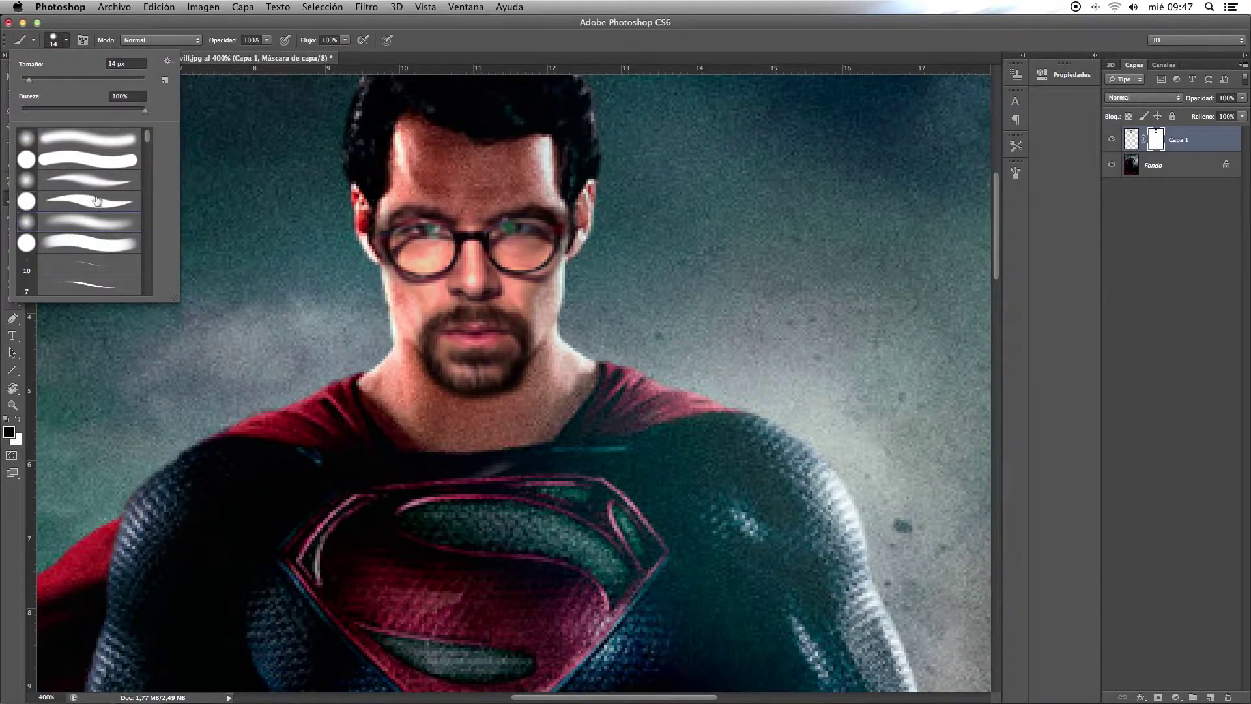
pyautogui.moveTo(36, 80); pyautogui.dragTo(24, 81)
pyautogui.press('Return')
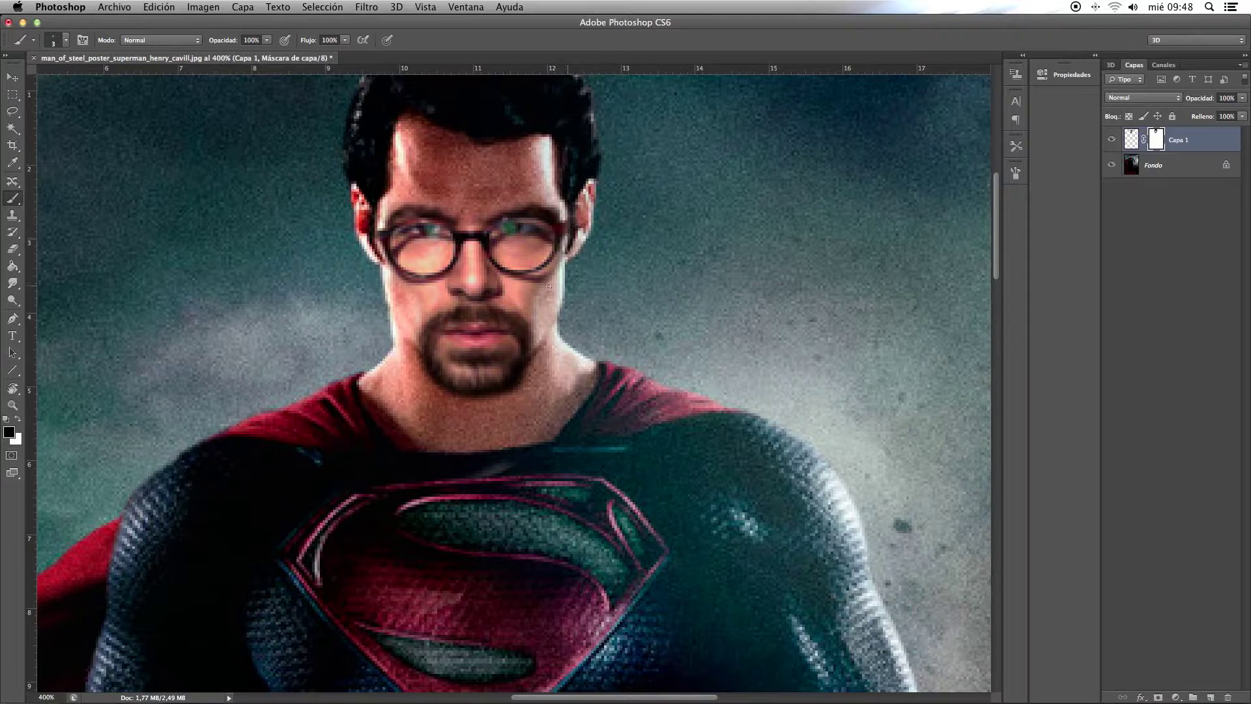
# Paint the mask along the glasses' right edge, then zoom out to check the poster
pyautogui.moveTo(550, 286); pyautogui.dragTo(565, 261)
pyautogui.press('super+1')
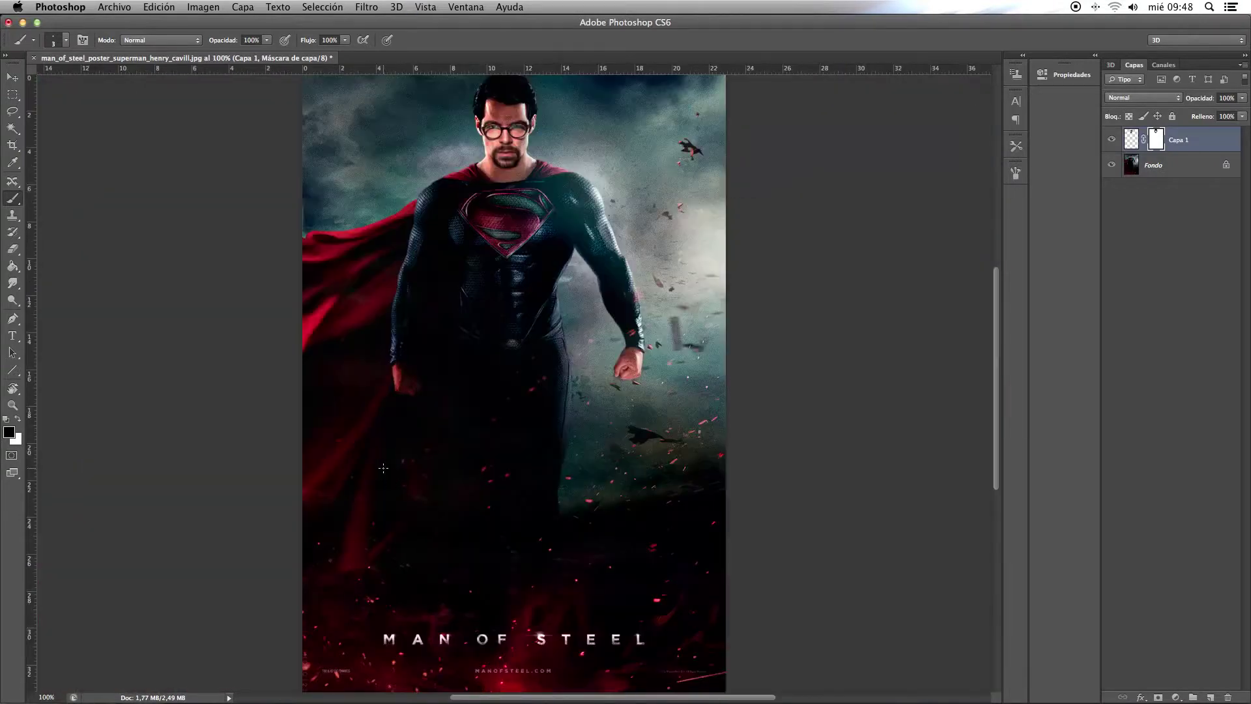
pyautogui.press('super+plus')
pyautogui.press('super+plus')
pyautogui.press('super+plus')
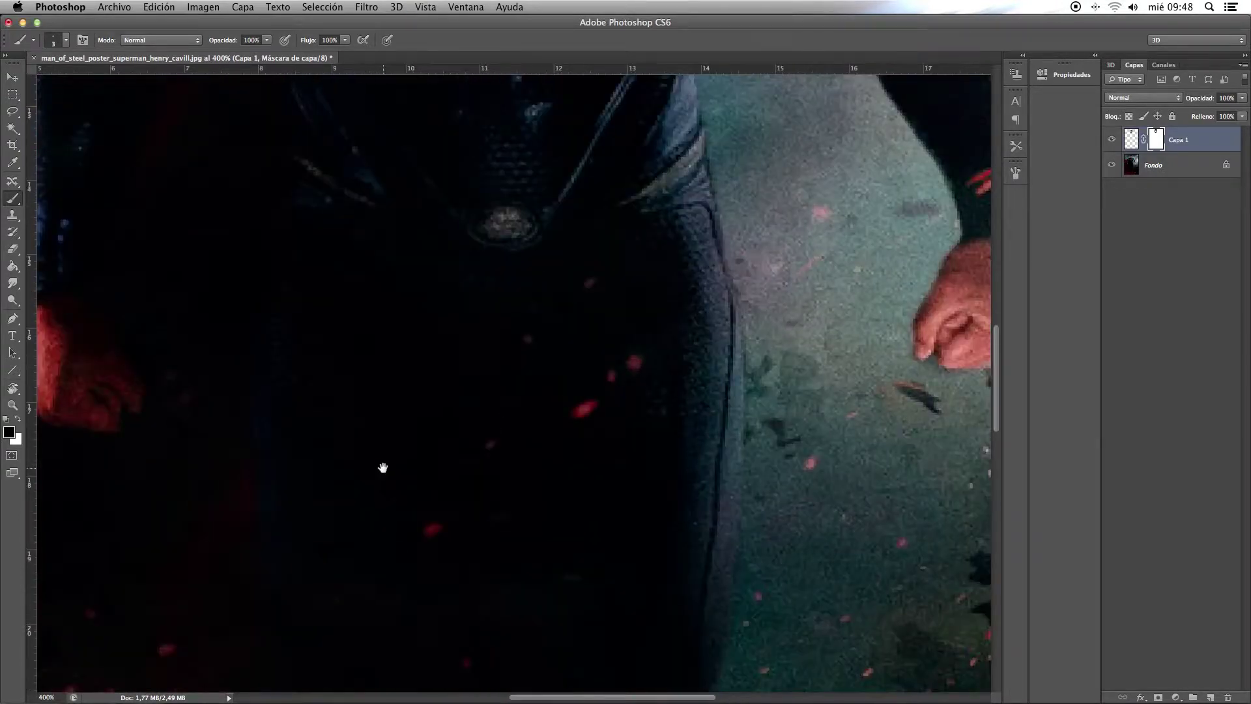
pyautogui.scroll(3, 579, 604)
pyautogui.scroll(5, 630, 423)
pyautogui.scroll(5, 630, 423)
pyautogui.press('super+r')
pyautogui.scroll(2, 880, 243)
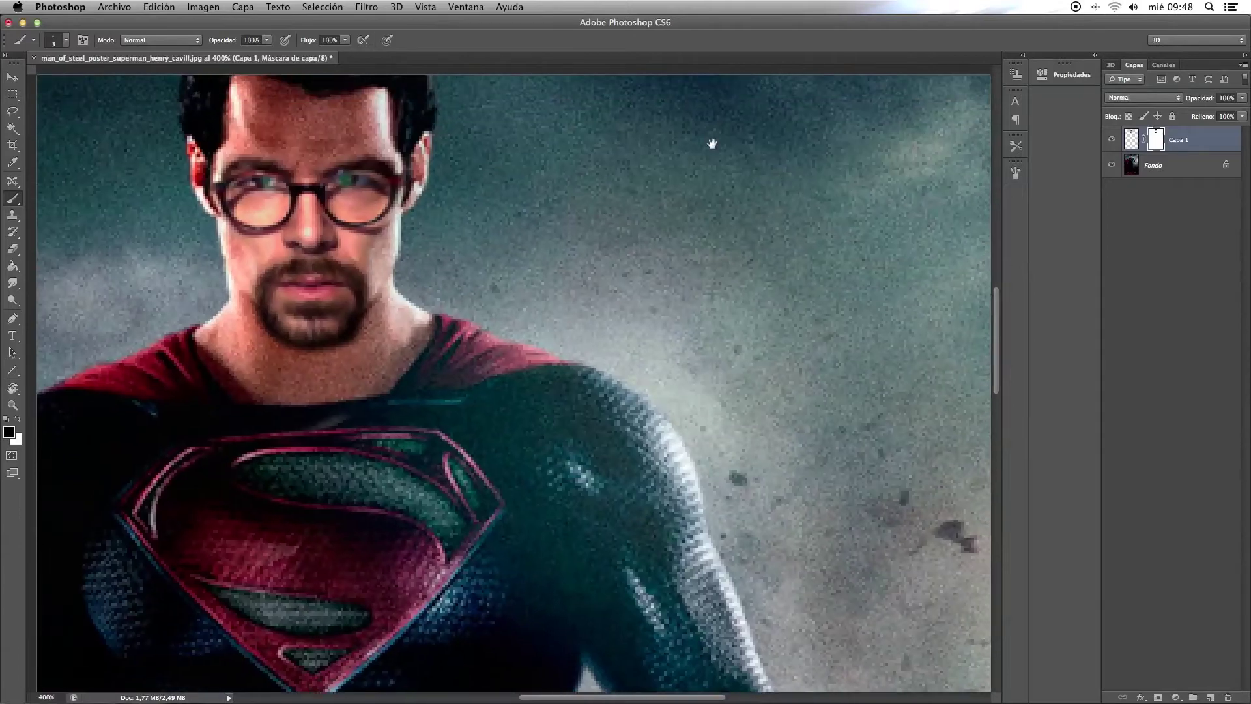
pyautogui.hscroll(3, 621, 338)
pyautogui.hscroll(6, 410, 358)
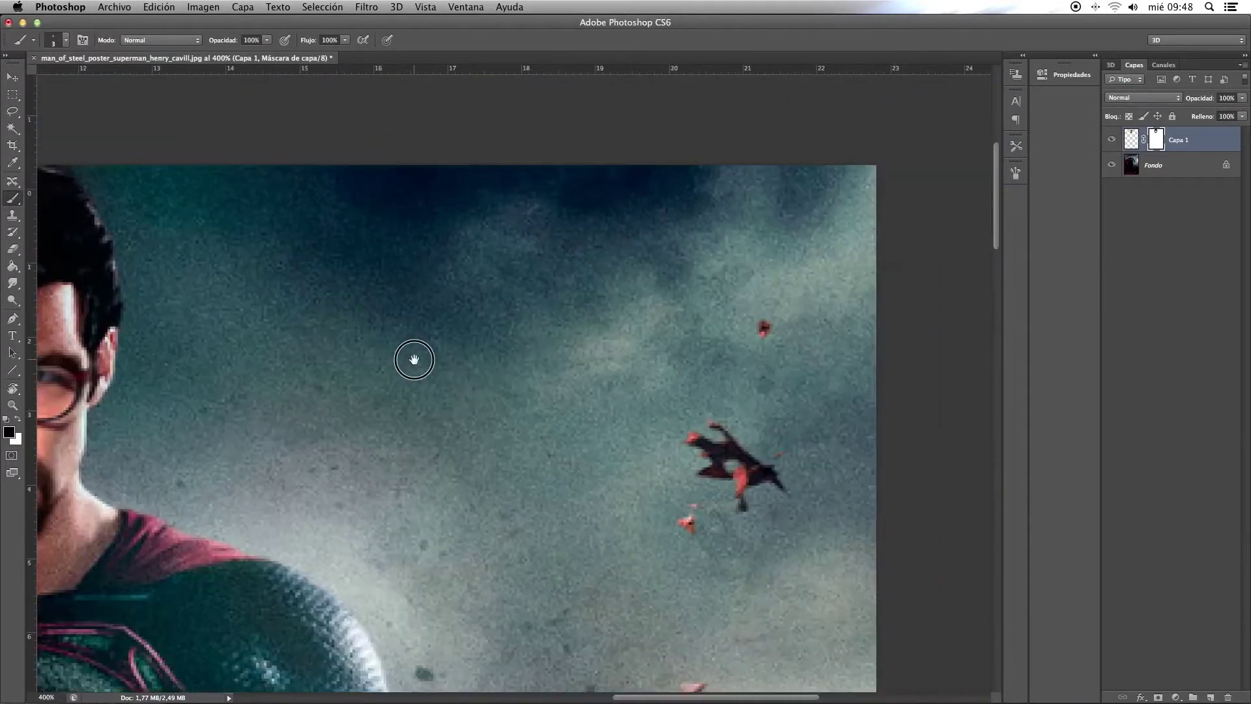
# Zoom to 700% and pan around the sky beside the glasses to inspect the edge
pyautogui.press('super+plus')
pyautogui.press('super+plus')
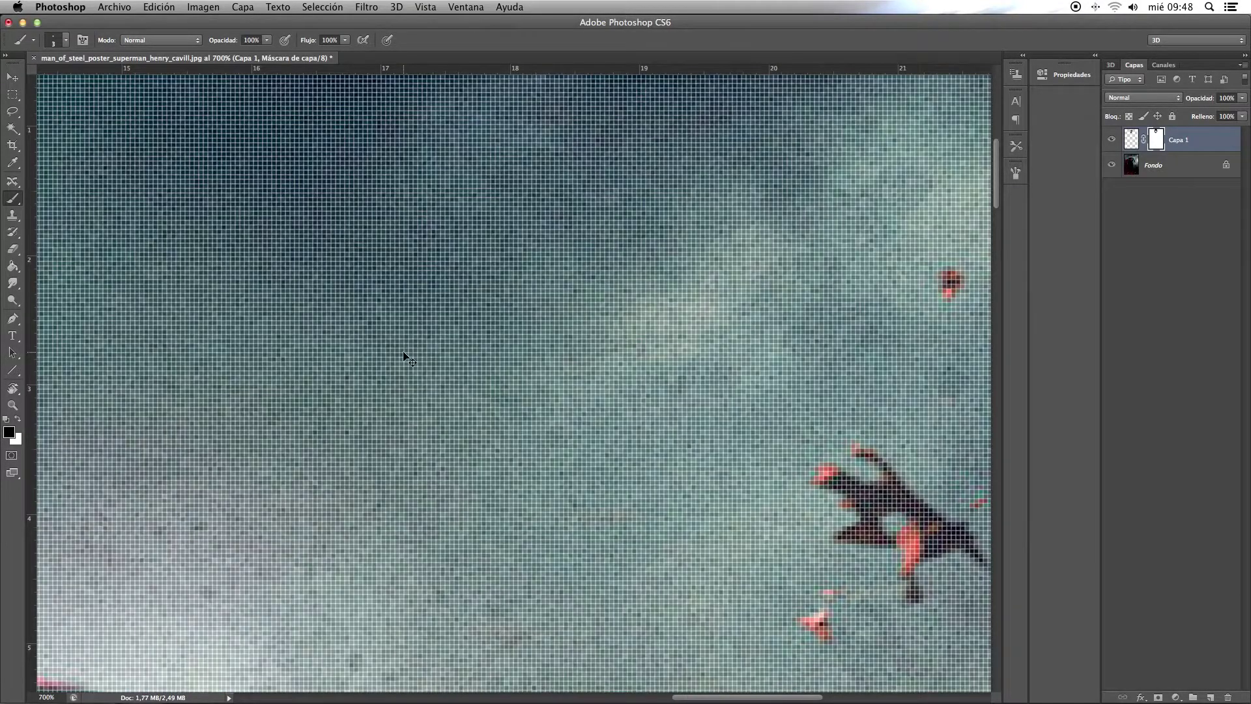
pyautogui.press('super+h')
pyautogui.scroll(3, 405, 349)
pyautogui.hscroll(-3, 405, 349)
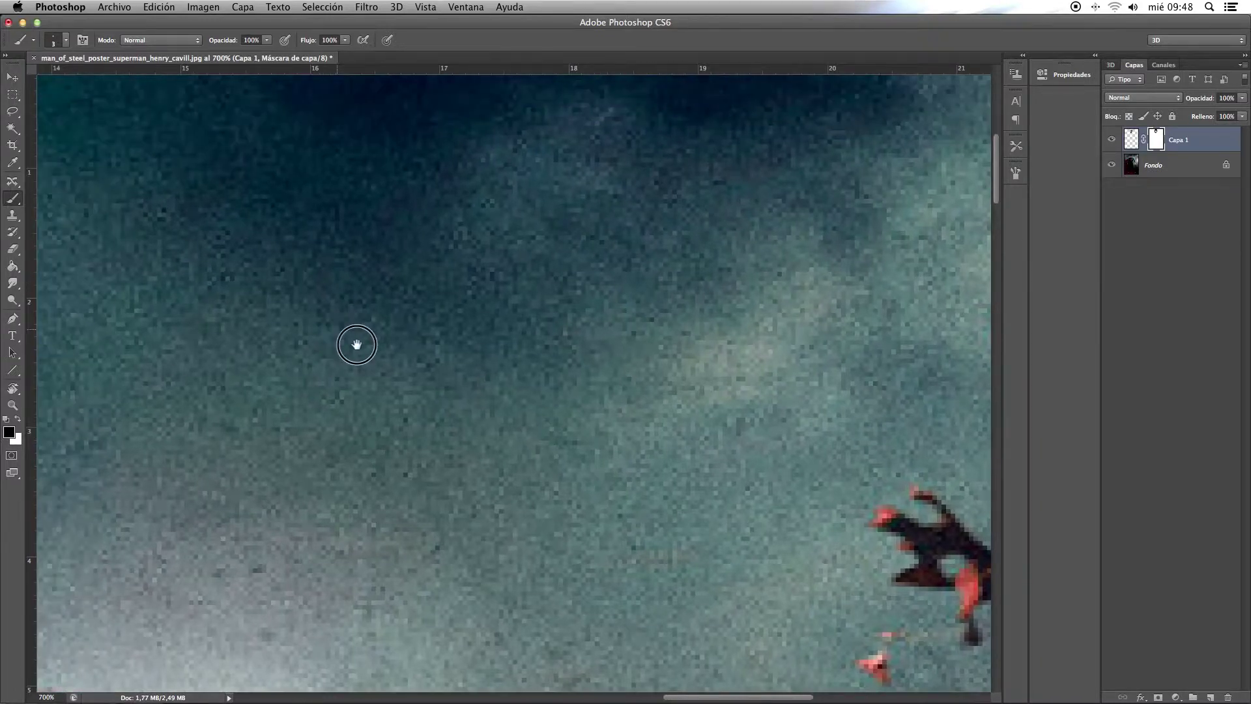
pyautogui.hscroll(-5, 316, 425)
pyautogui.scroll(-2, 316, 425)
pyautogui.hscroll(-6, 704, 285)
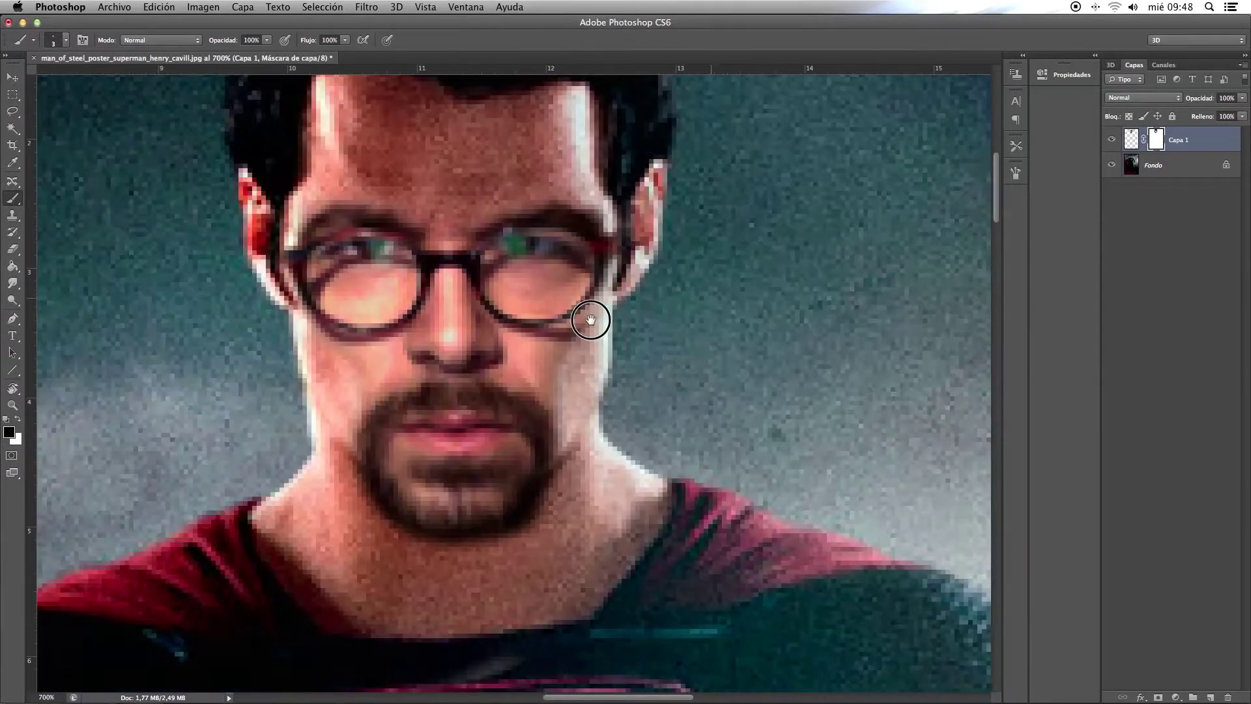
pyautogui.hscroll(-2, 590, 319)
pyautogui.click(203, 7)
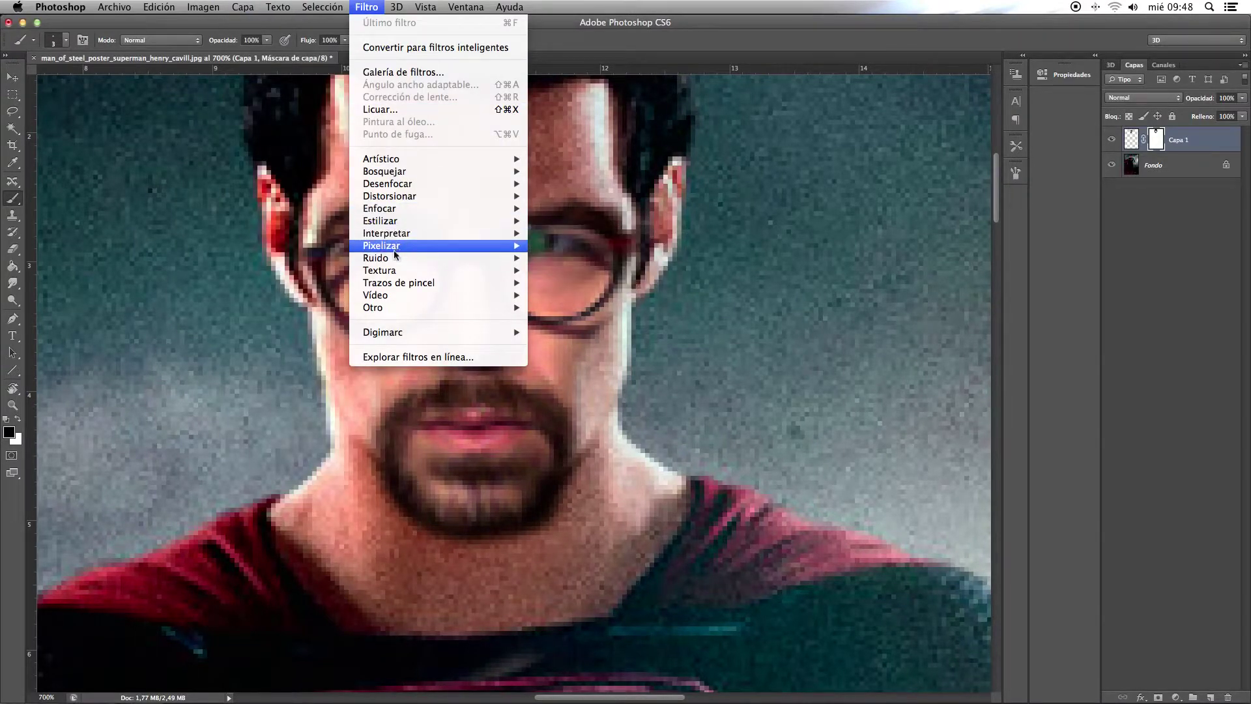
# Apply about 10% Gaussian monochromatic noise to Capa 1's pixels rather than its mask
pyautogui.click(572, 260)
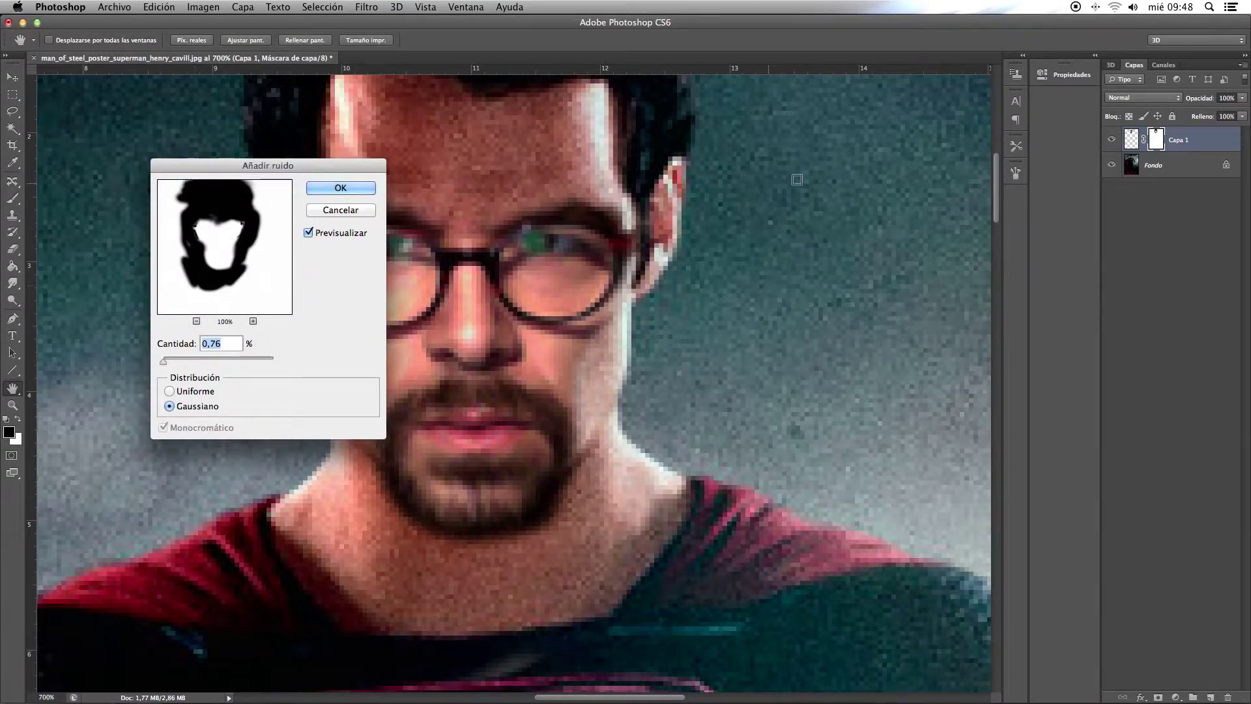
pyautogui.press('Return')
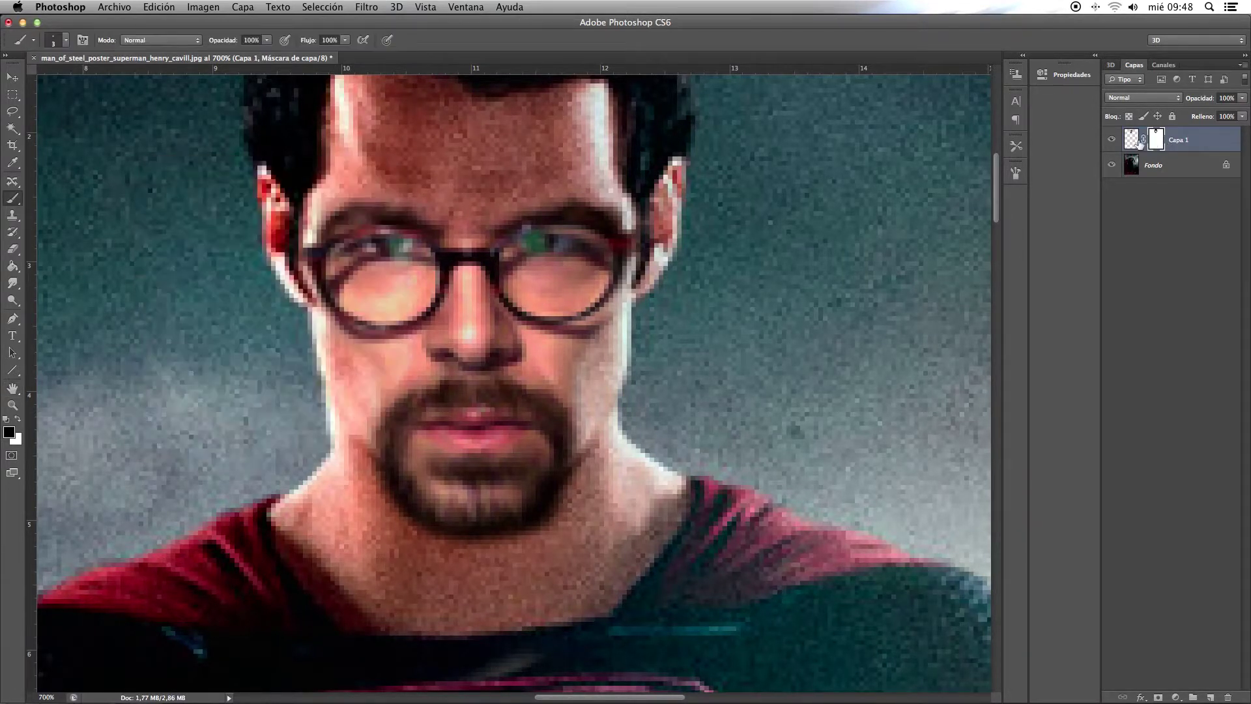
pyautogui.click(1134, 140)
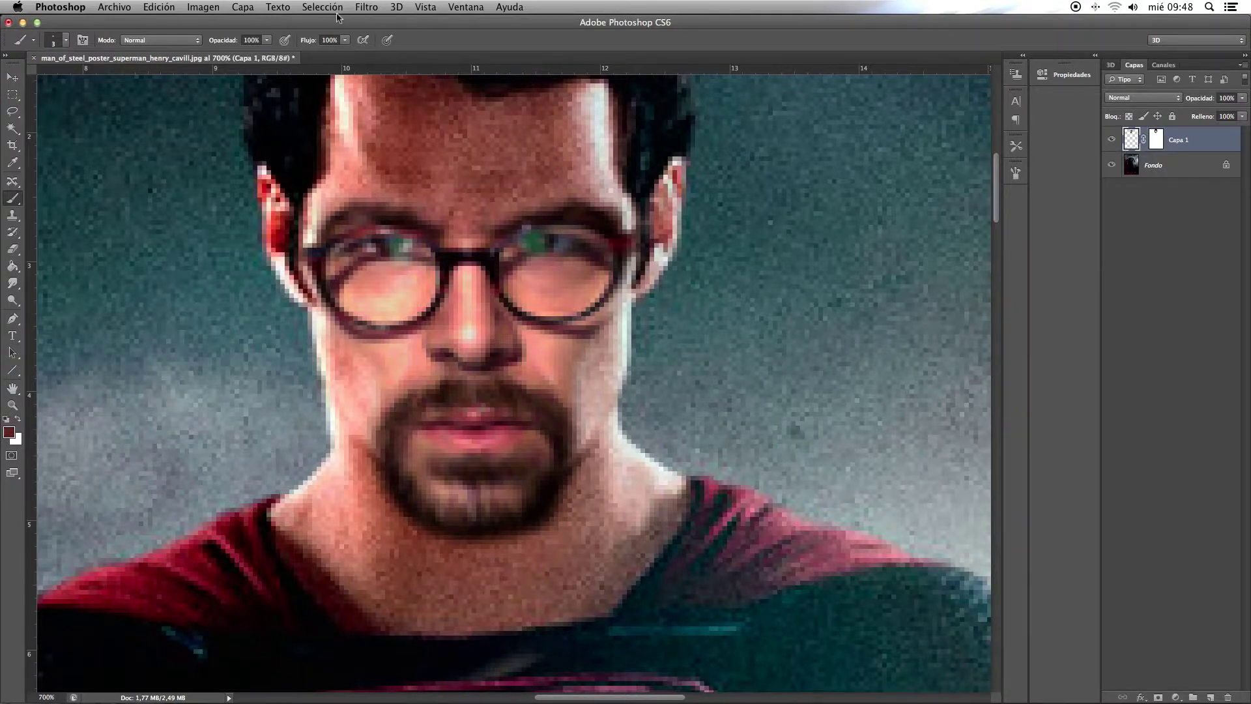
pyautogui.click(367, 7)
pyautogui.moveTo(377, 257)
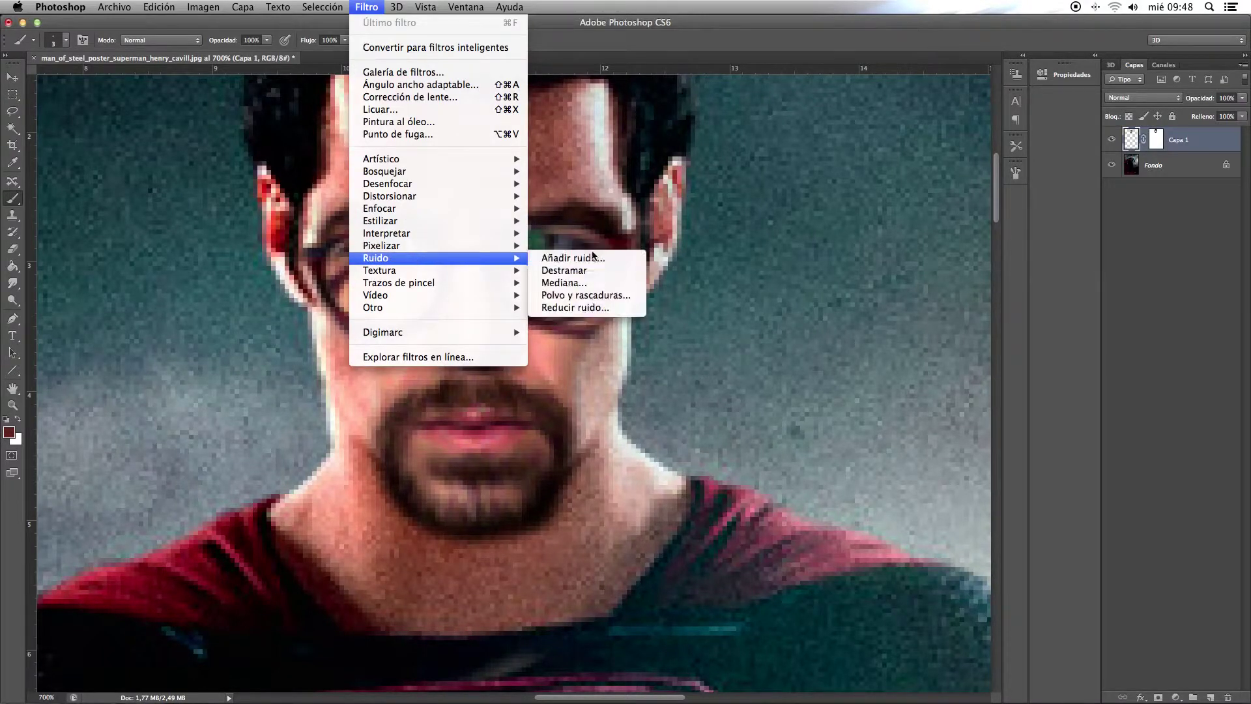
pyautogui.click(588, 259)
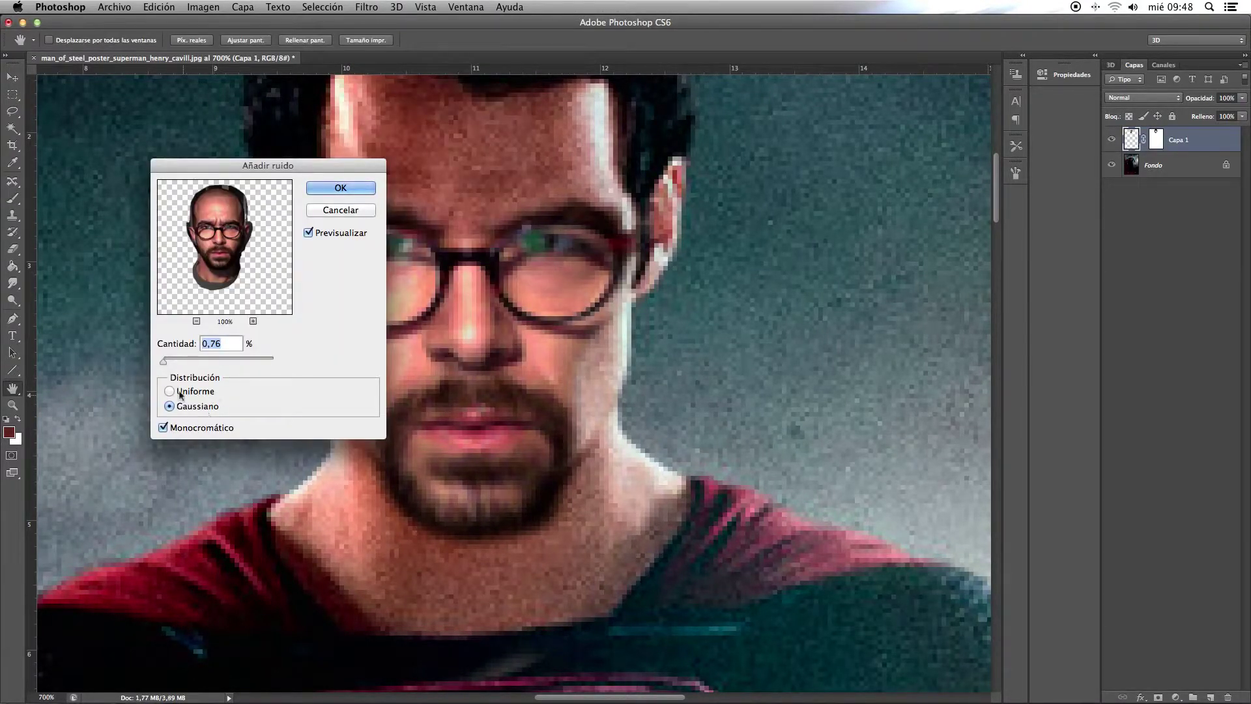
pyautogui.moveTo(164, 360); pyautogui.dragTo(170, 363)
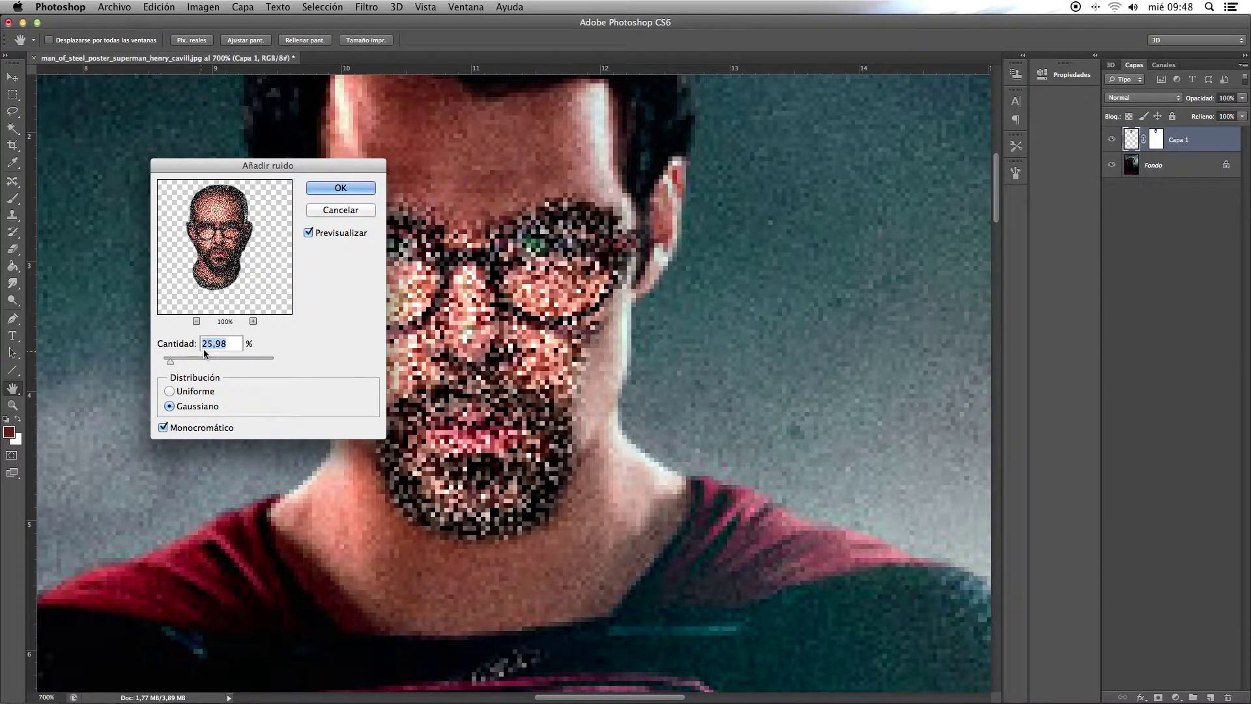
pyautogui.moveTo(168, 359); pyautogui.dragTo(174, 368)
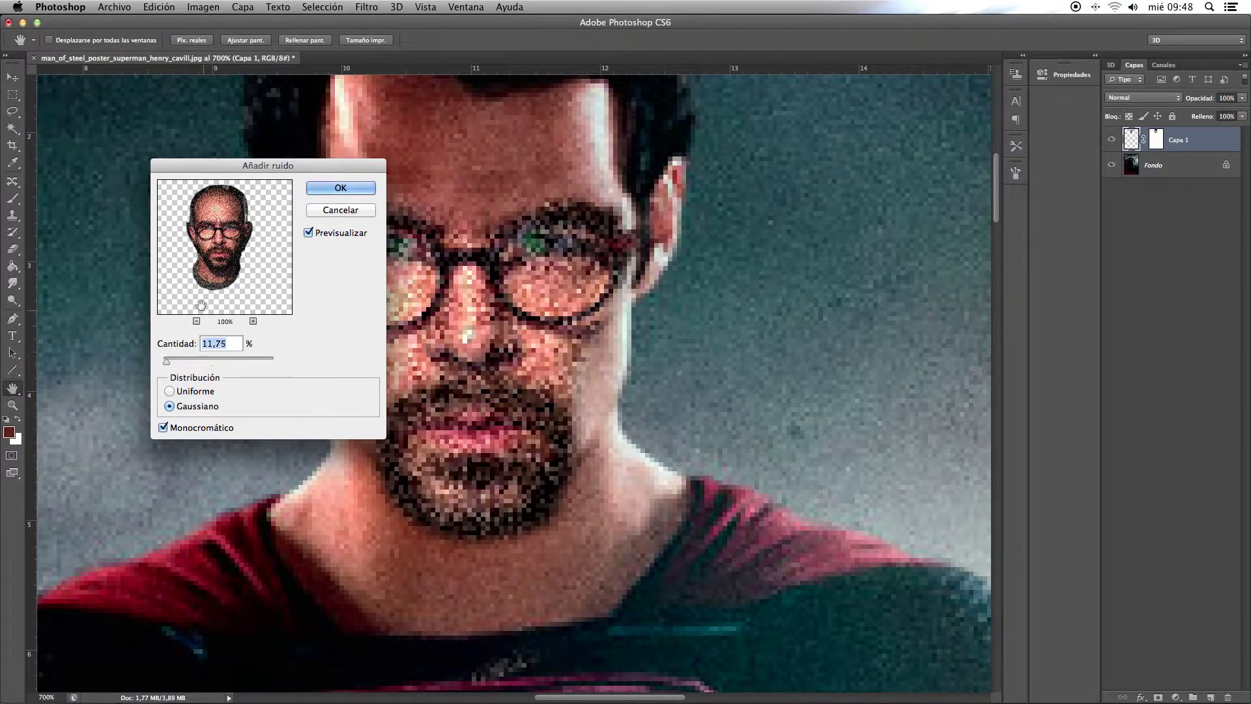
pyautogui.press('Down')
pyautogui.press('Down')
pyautogui.press('Down')
pyautogui.moveTo(210, 343); pyautogui.dragTo(184, 341)
pyautogui.press('Return')
pyautogui.press('b')
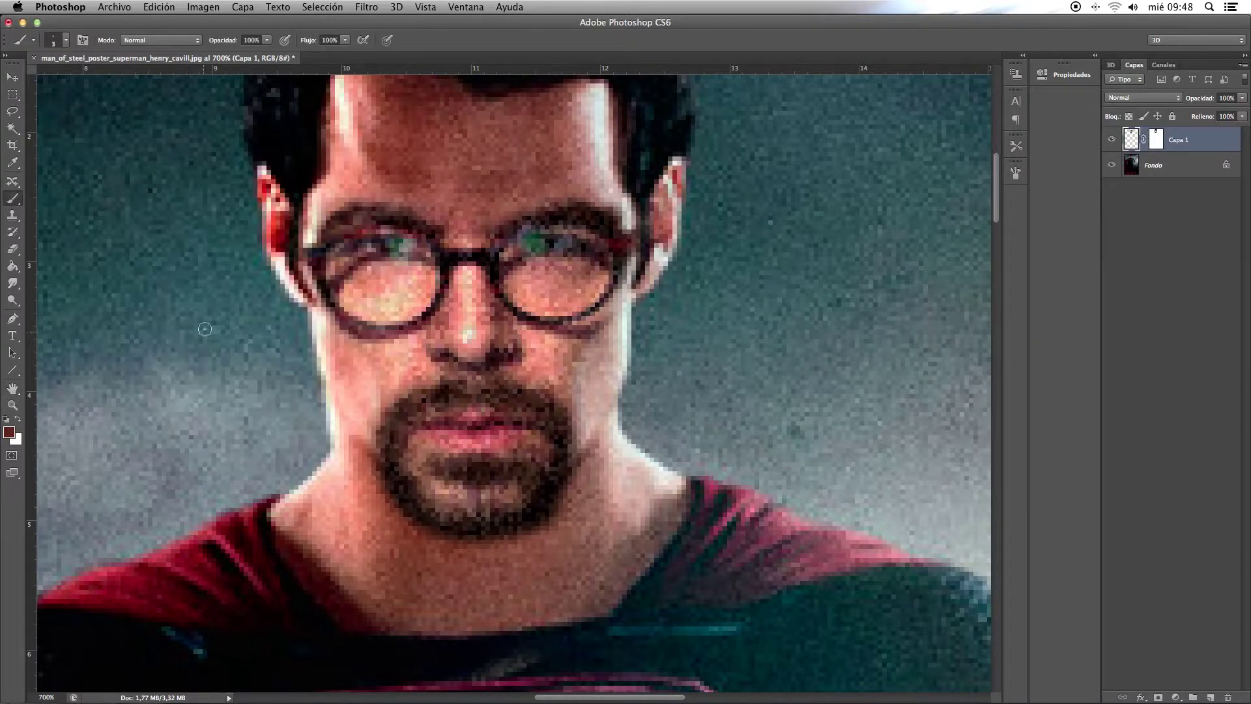
pyautogui.moveTo(443, 404); pyautogui.dragTo(598, 323)
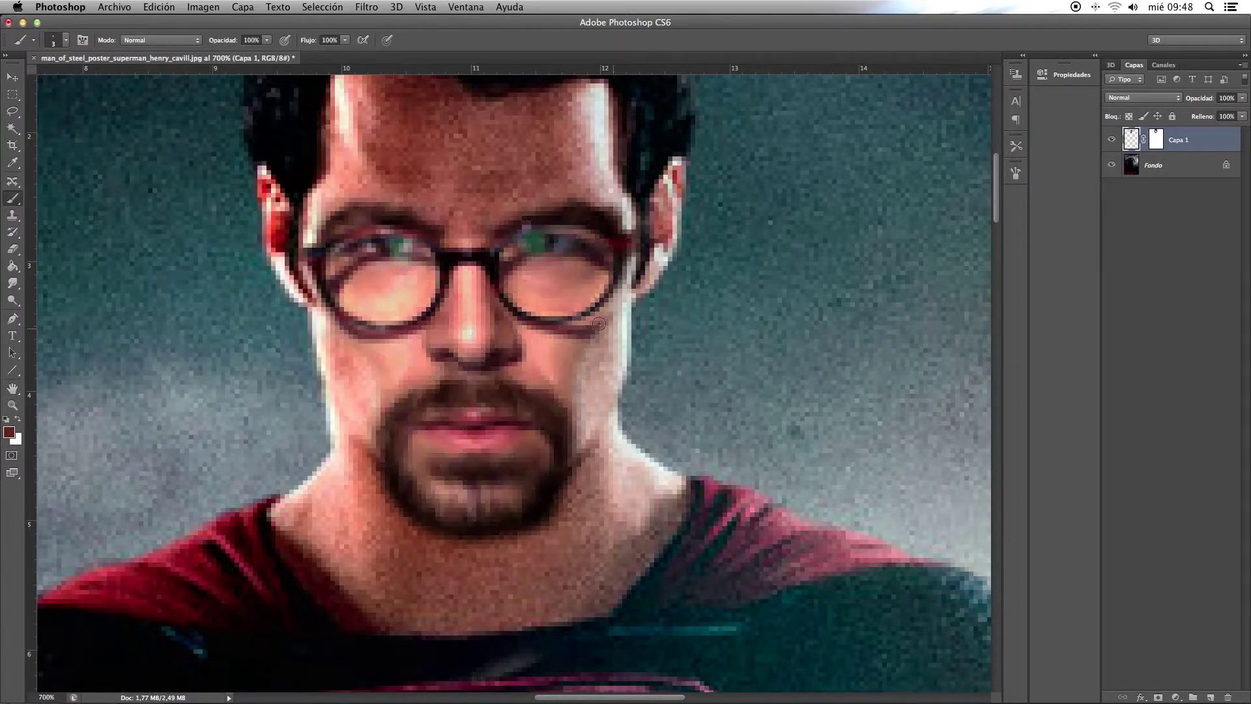
# Reapply Add Noise at a subtler 3,03% amount to match the poster grain
pyautogui.click(366, 7)
pyautogui.moveTo(376, 258)
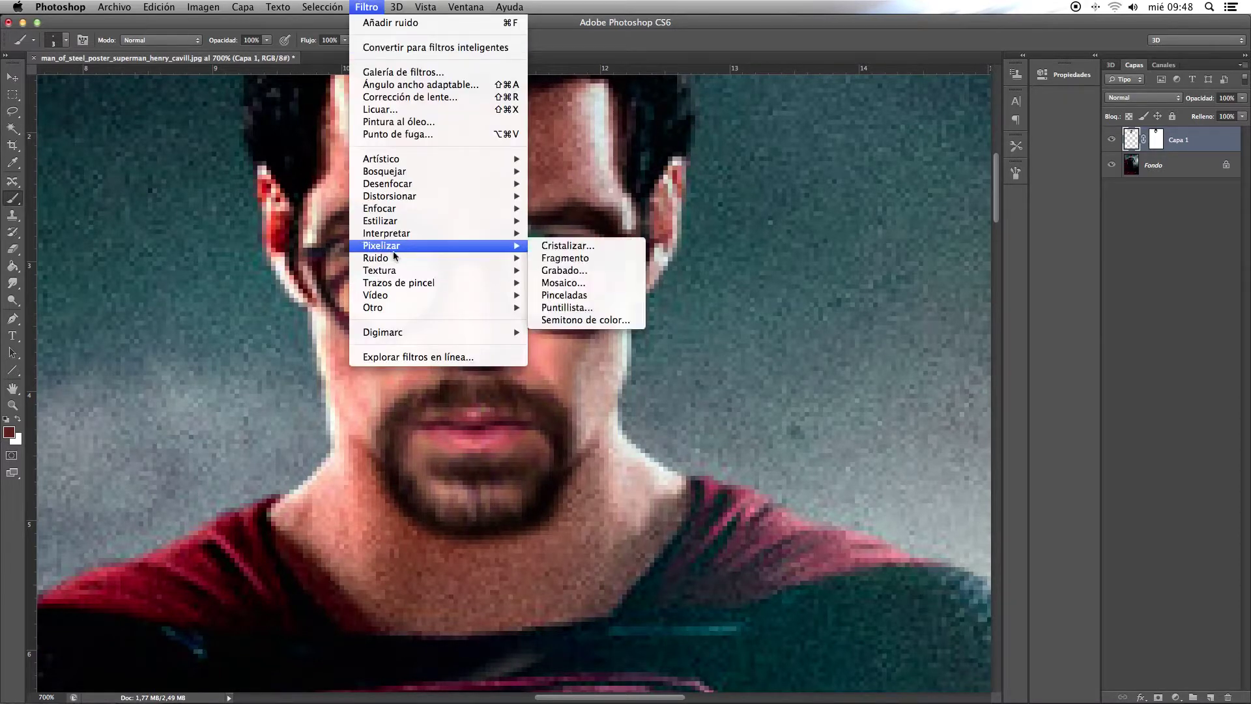
pyautogui.click(630, 262)
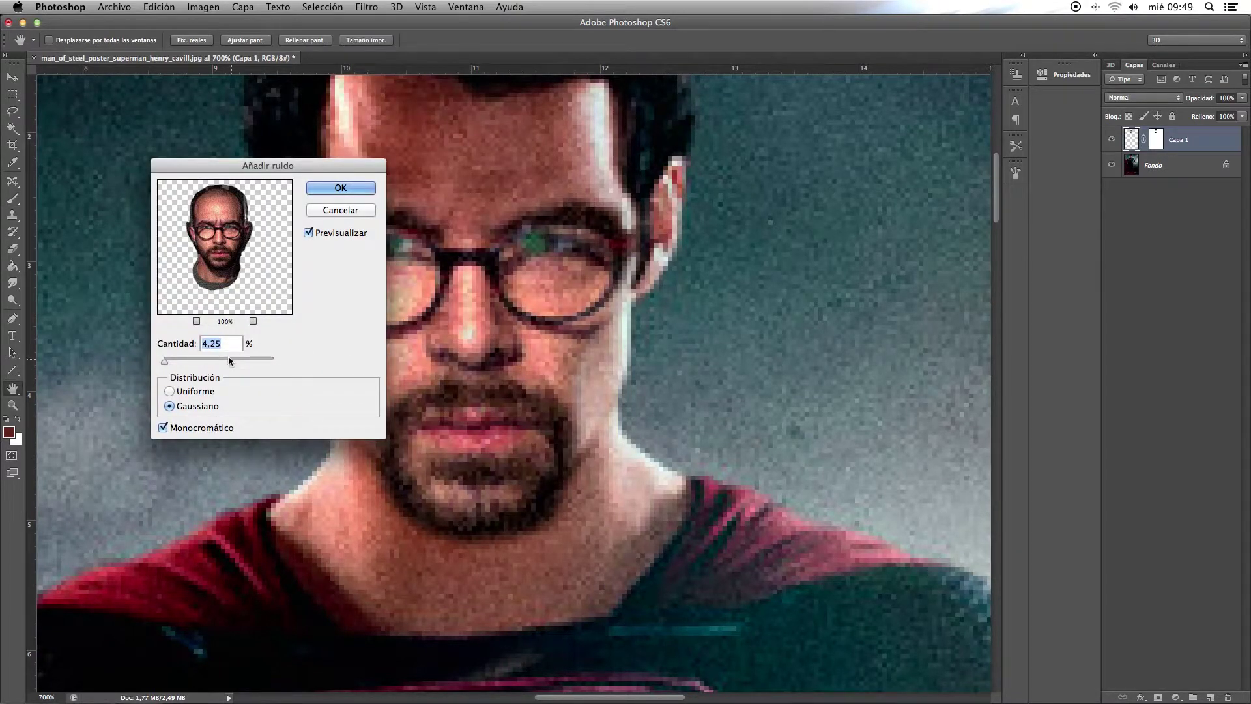
pyautogui.write('3')
pyautogui.press('Down')
pyautogui.press('Down')
pyautogui.press('Down')
pyautogui.press('Down')
pyautogui.press('Down')
pyautogui.press('Down')
pyautogui.write('3')
pyautogui.click(324, 212)
pyautogui.press('b')
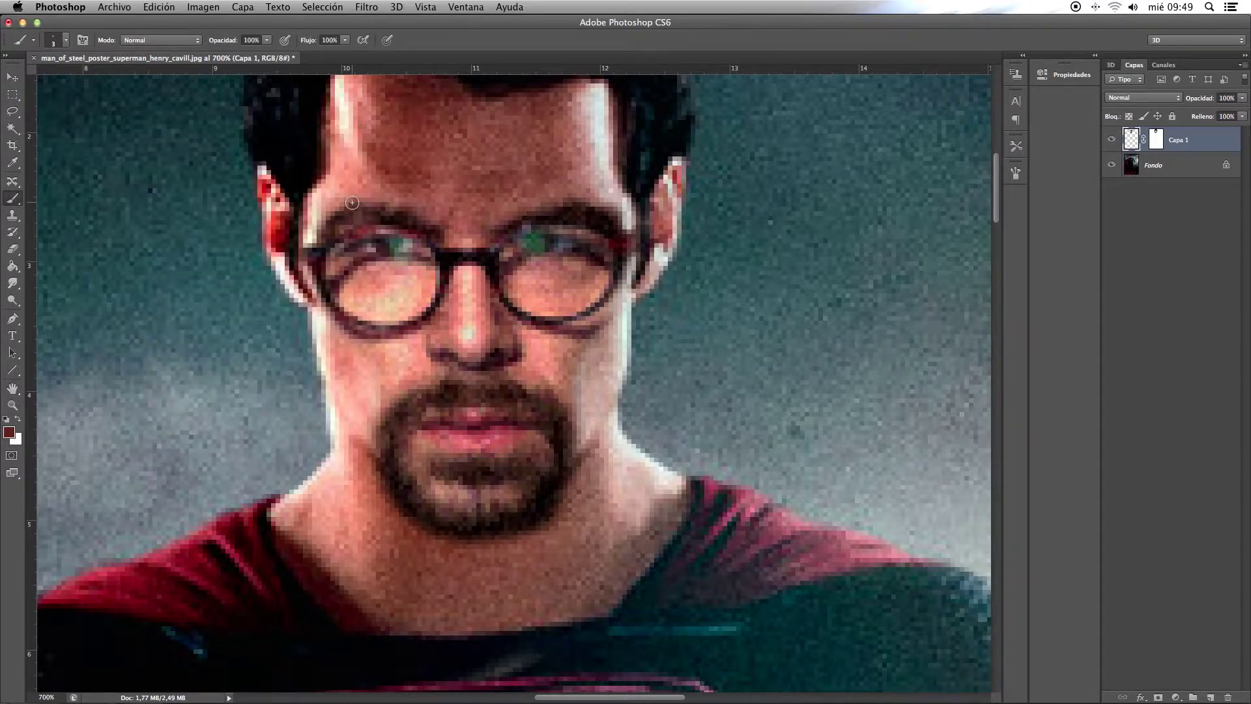
pyautogui.hotkey('ctrl', '-')
pyautogui.hotkey('ctrl', '-')
pyautogui.hotkey('ctrl', '-')
pyautogui.hotkey('ctrl', '-')
pyautogui.hotkey('ctrl', '-')
pyautogui.hotkey('ctrl', '-')
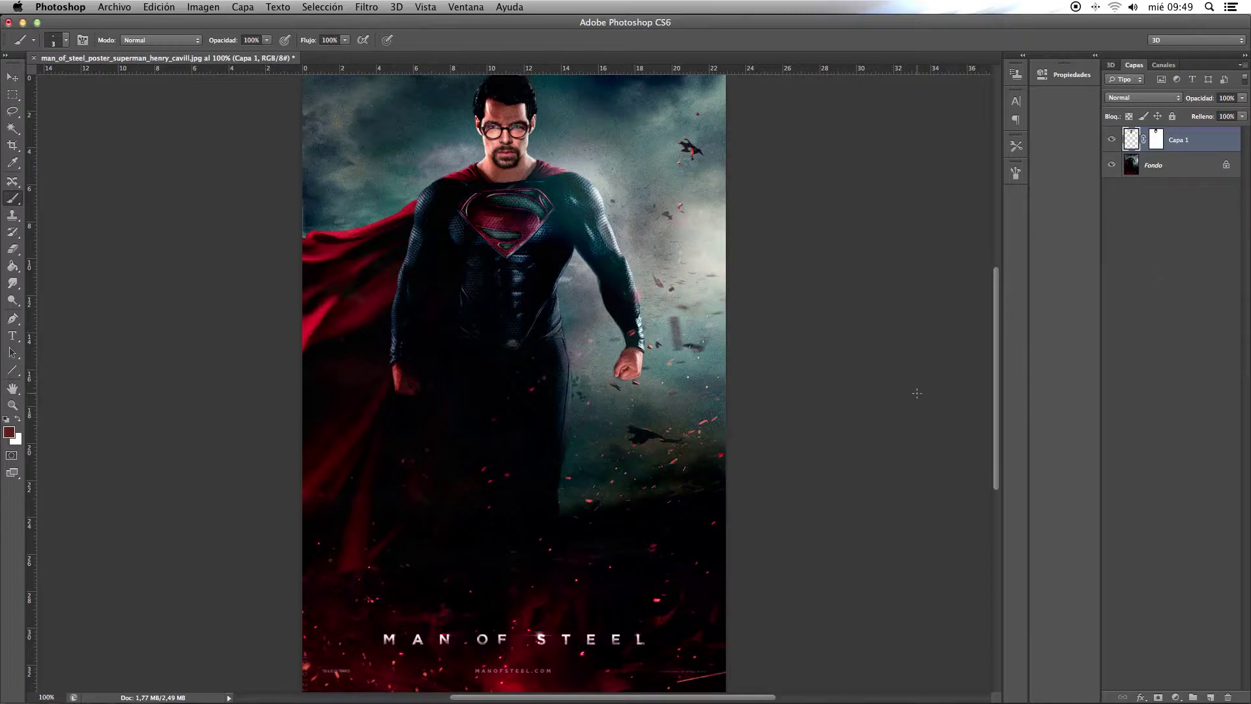
# Toggle Capa 1's visibility to compare, leaving the head layer hidden
pyautogui.click(1118, 139)
pyautogui.moveTo(559, 236); pyautogui.dragTo(551, 293)
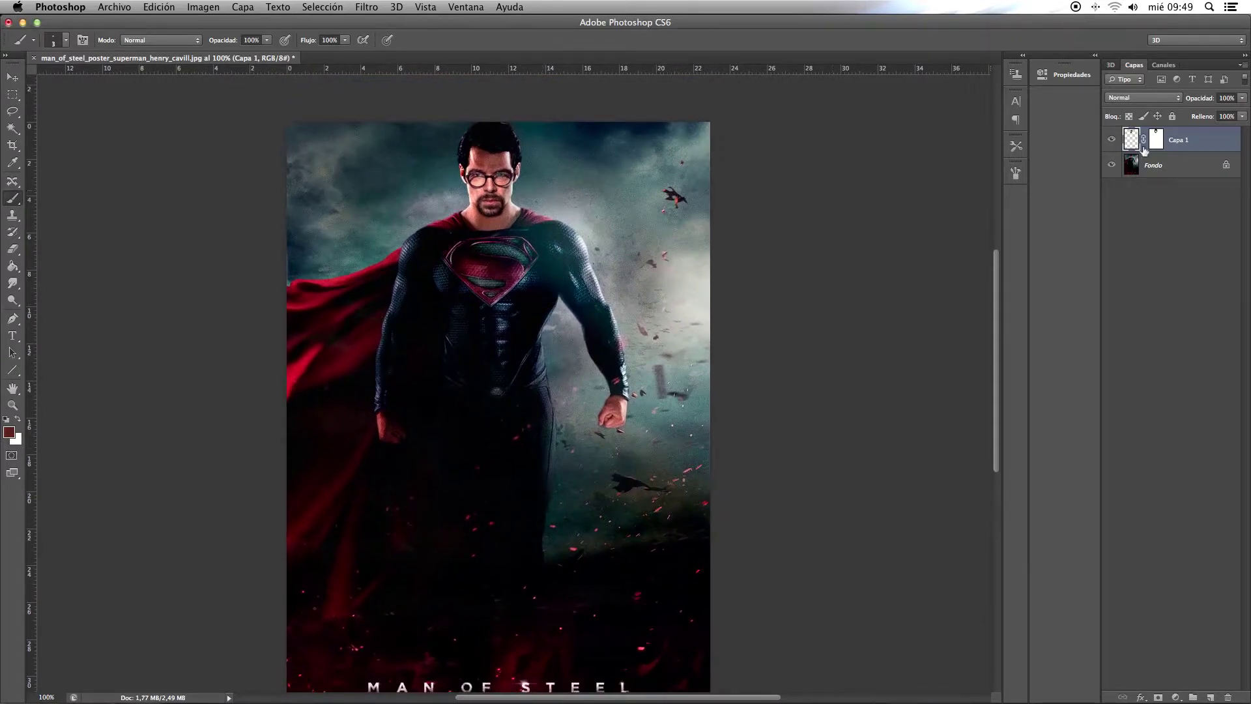
pyautogui.click(1111, 139)
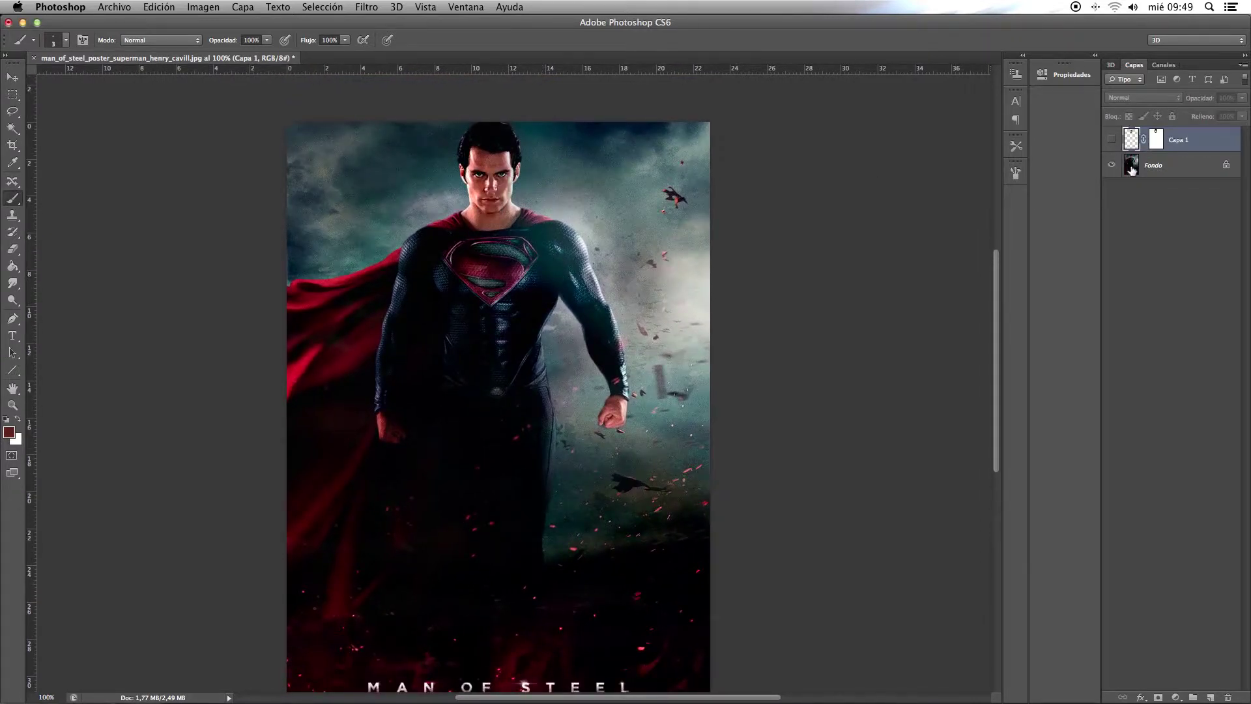
pyautogui.doubleClick(1112, 139)
# Drag the webcam photo from the desktop onto the poster and commit it as a placed layer
pyautogui.moveTo(1072, 23); pyautogui.dragTo(898, 27)
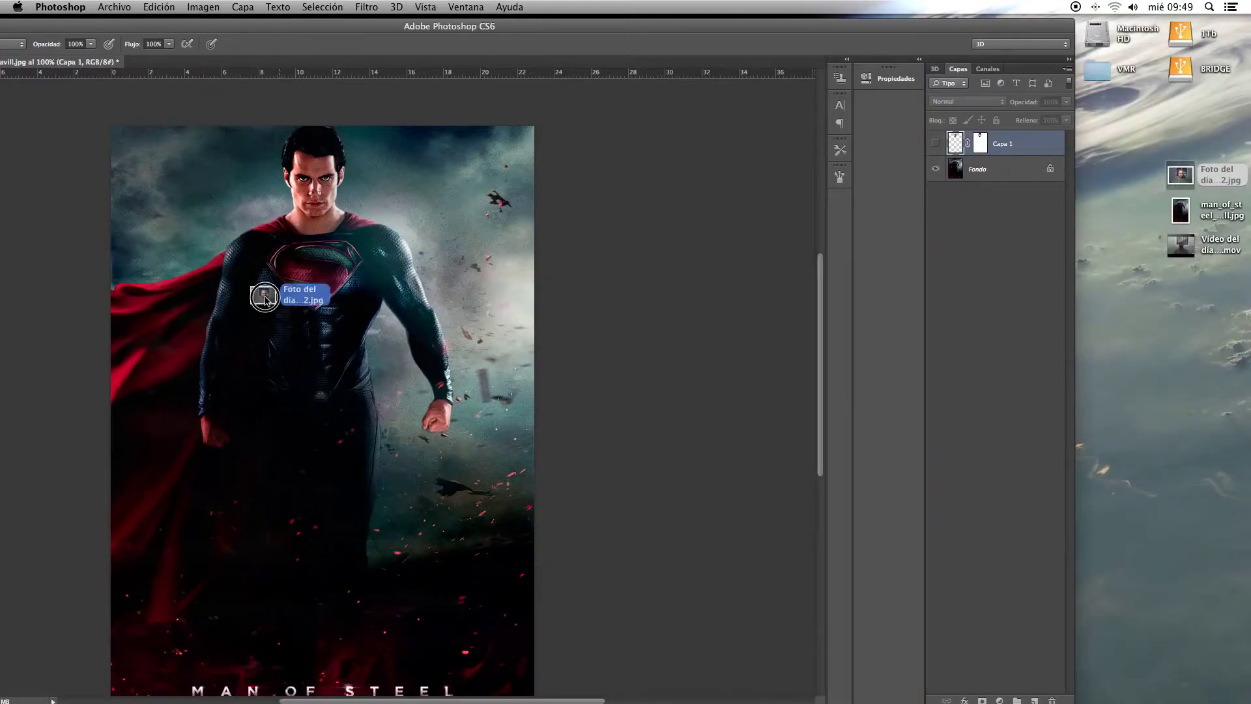
pyautogui.moveTo(1204, 190); pyautogui.dragTo(286, 306)
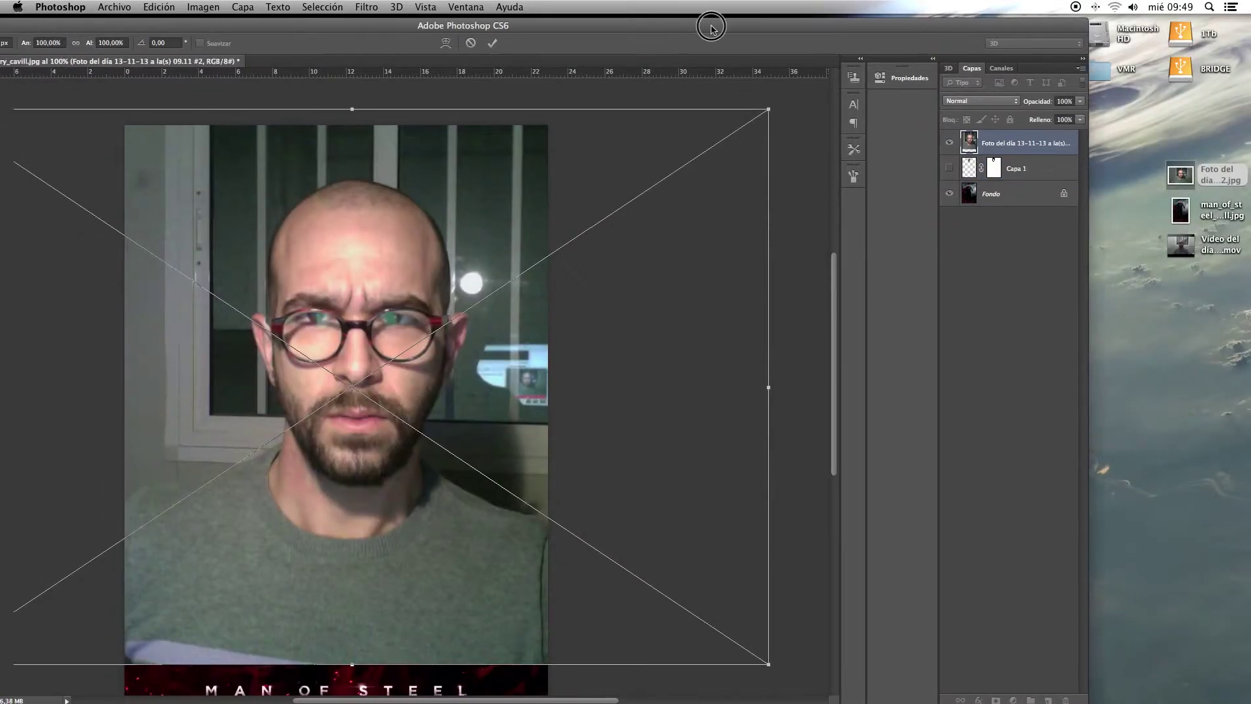
pyautogui.moveTo(689, 32); pyautogui.dragTo(822, 24)
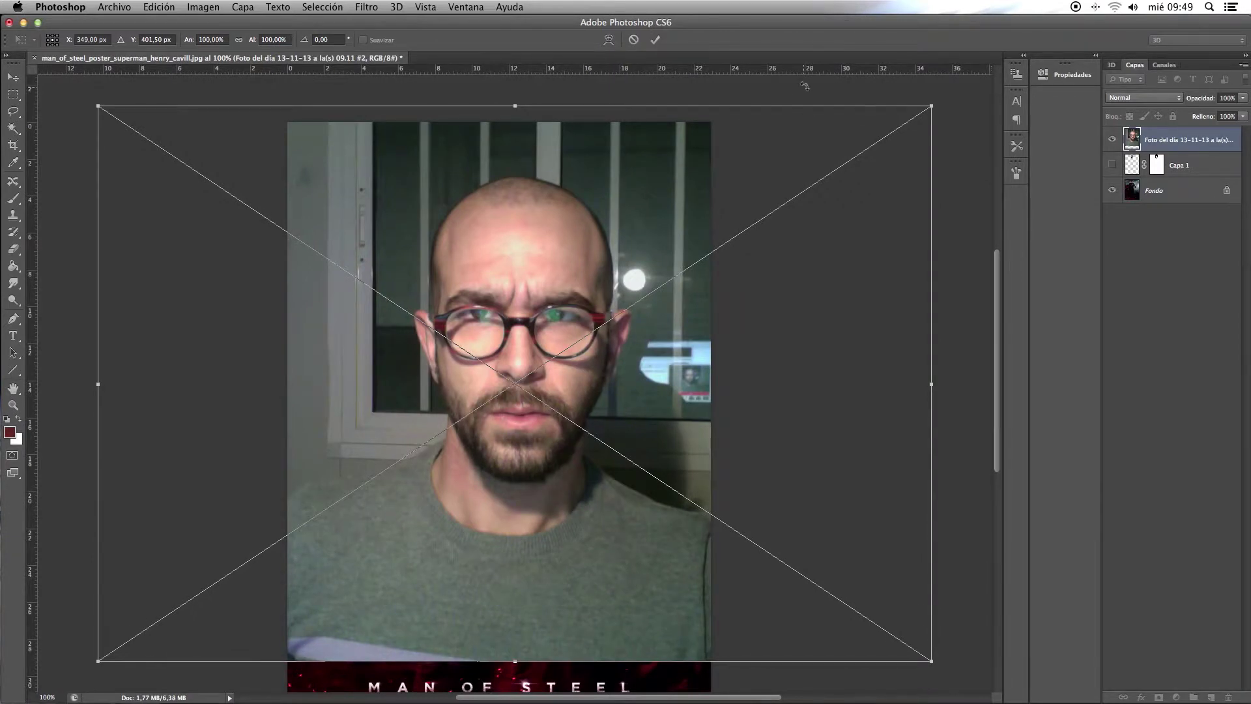
pyautogui.moveTo(804, 85); pyautogui.dragTo(812, 83)
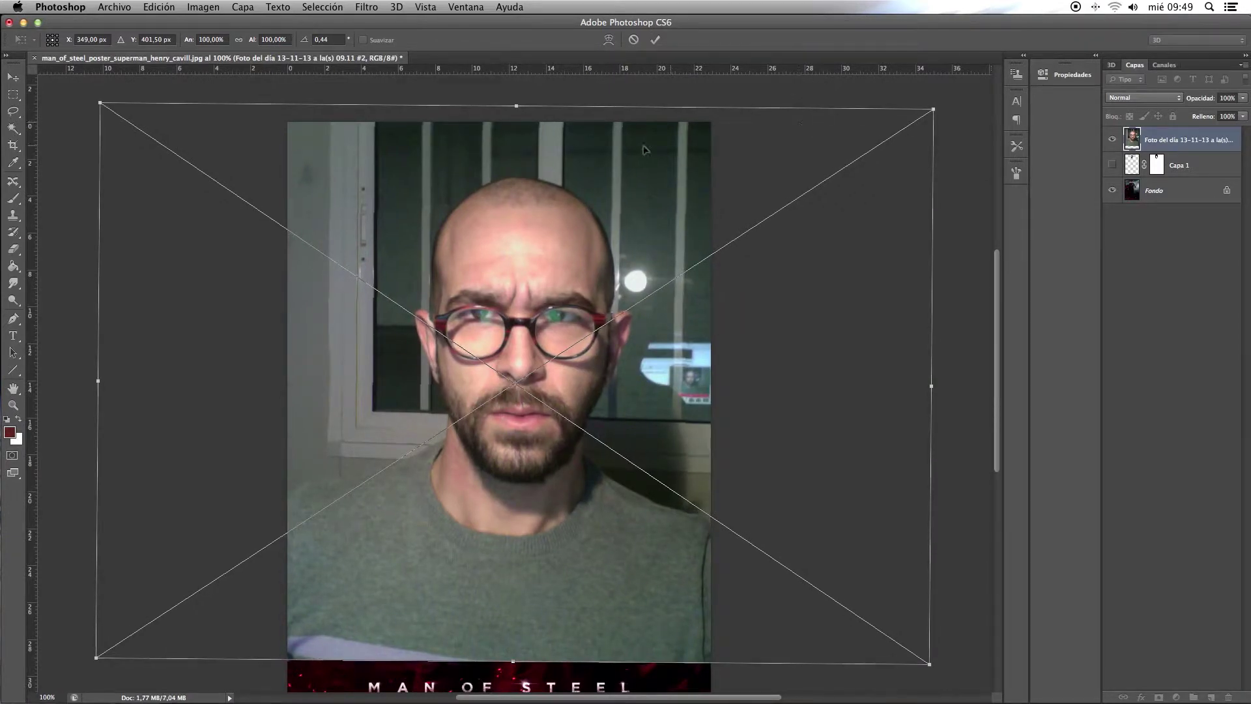
pyautogui.click(13, 79)
pyautogui.click(740, 246)
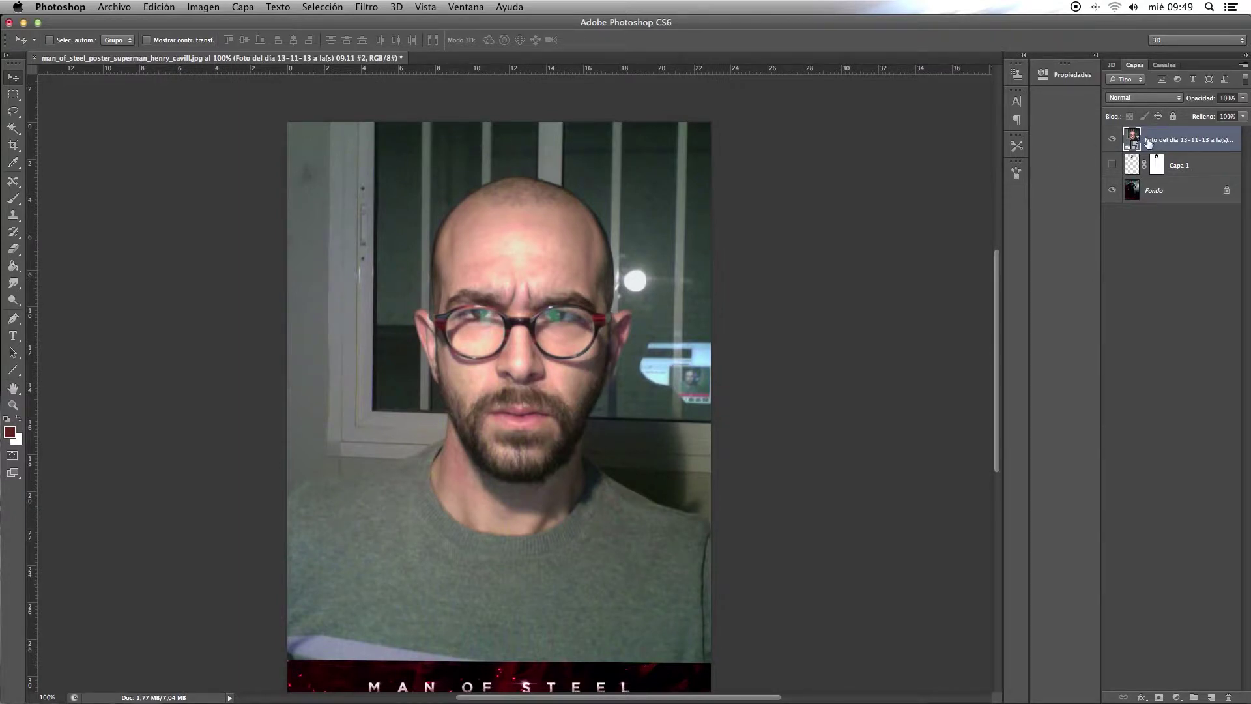
# Rasterize the photo layer, scale it to about 38%, and move it below Superman's face
pyautogui.rightClick(1167, 150)
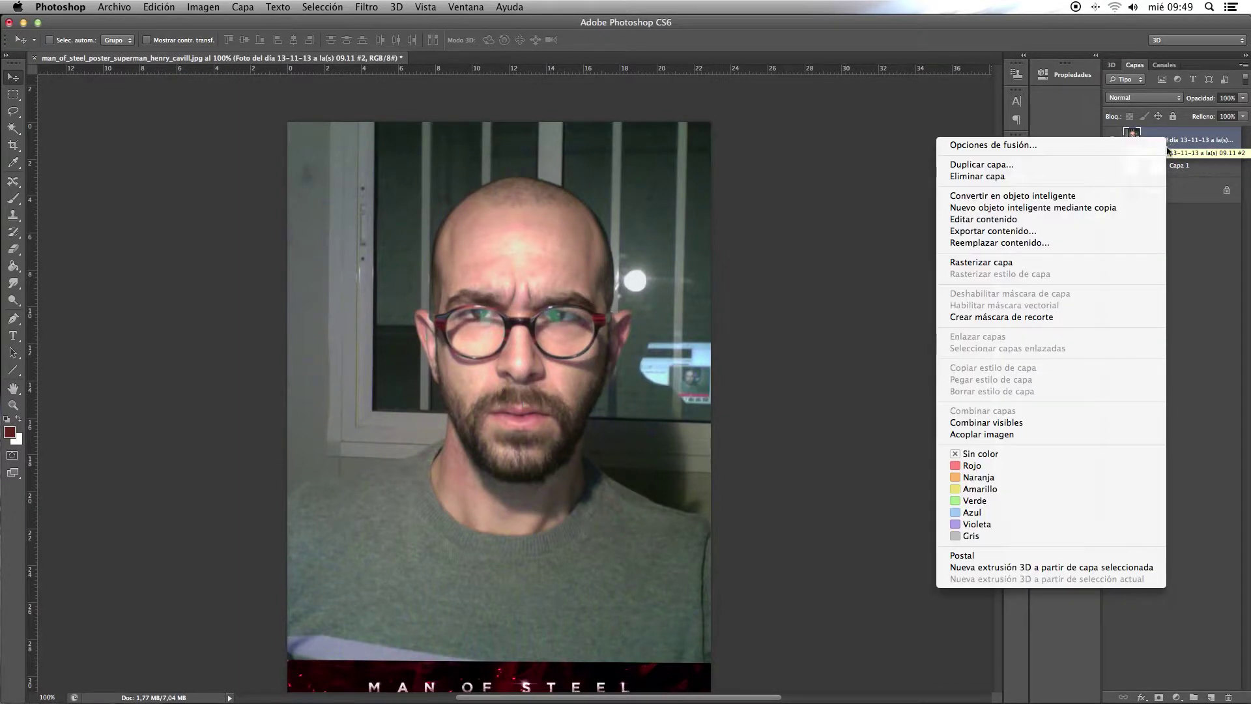
pyautogui.click(1105, 264)
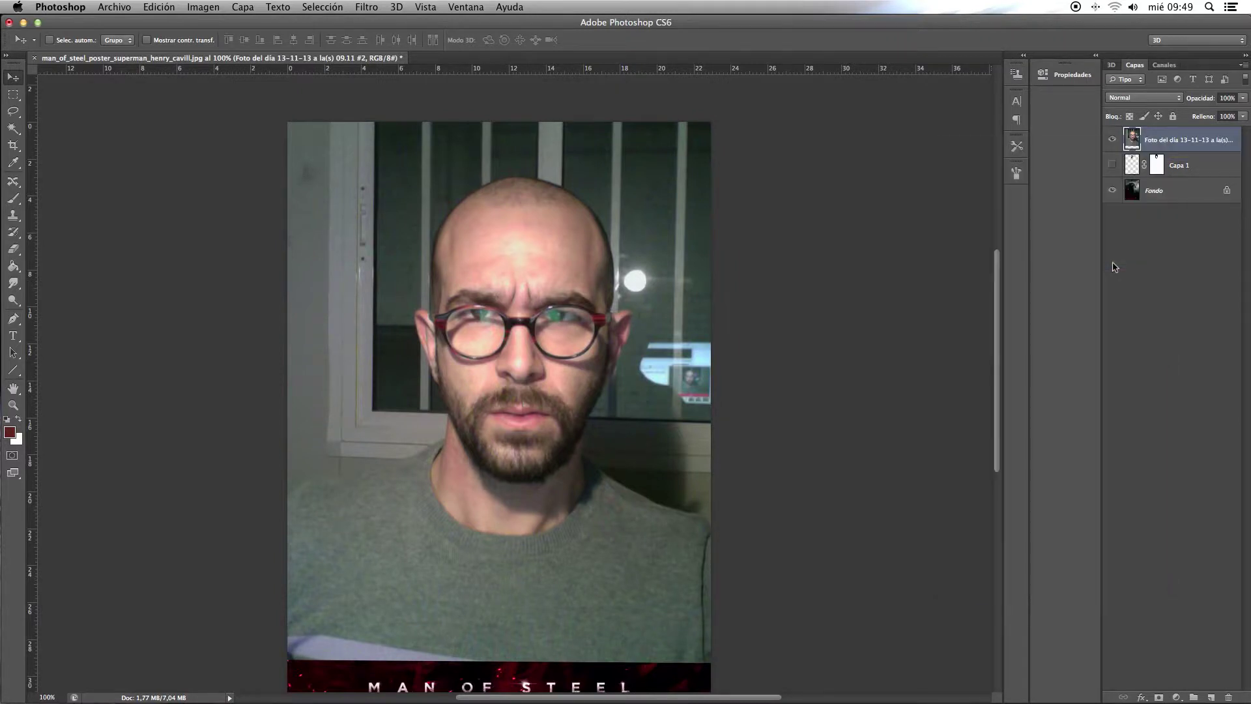
pyautogui.hotkey('ctrl', 't')
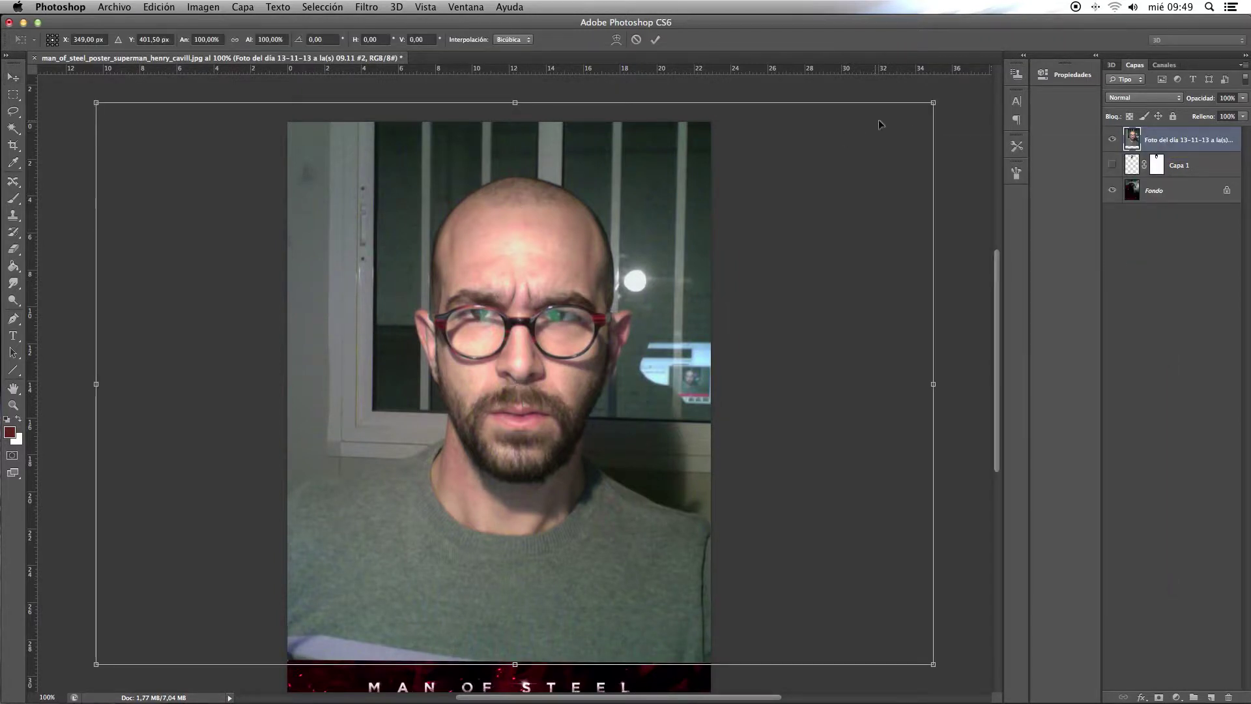
pyautogui.moveTo(933, 103); pyautogui.dragTo(477, 409)
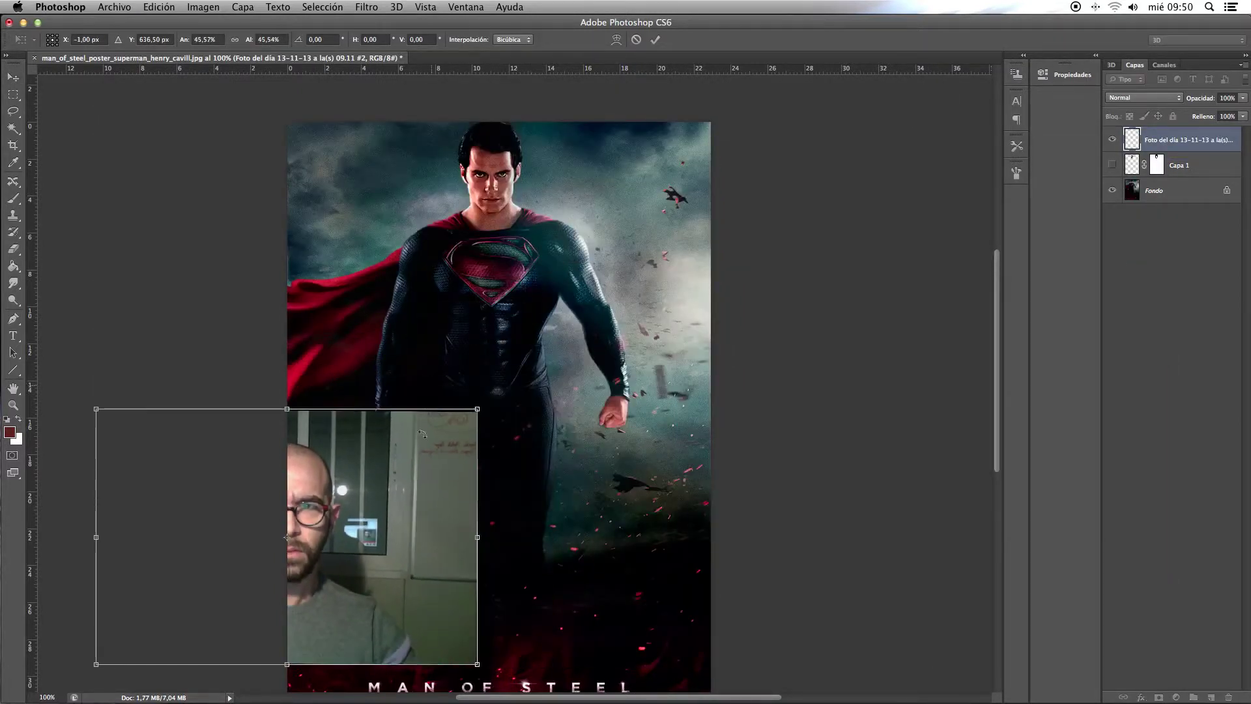
pyautogui.moveTo(428, 478)
pyautogui.mouseDown()
pyautogui.moveTo(655, 196)
pyautogui.moveTo(698, 181)
pyautogui.mouseUp()
pyautogui.moveTo(749, 369); pyautogui.dragTo(685, 324)
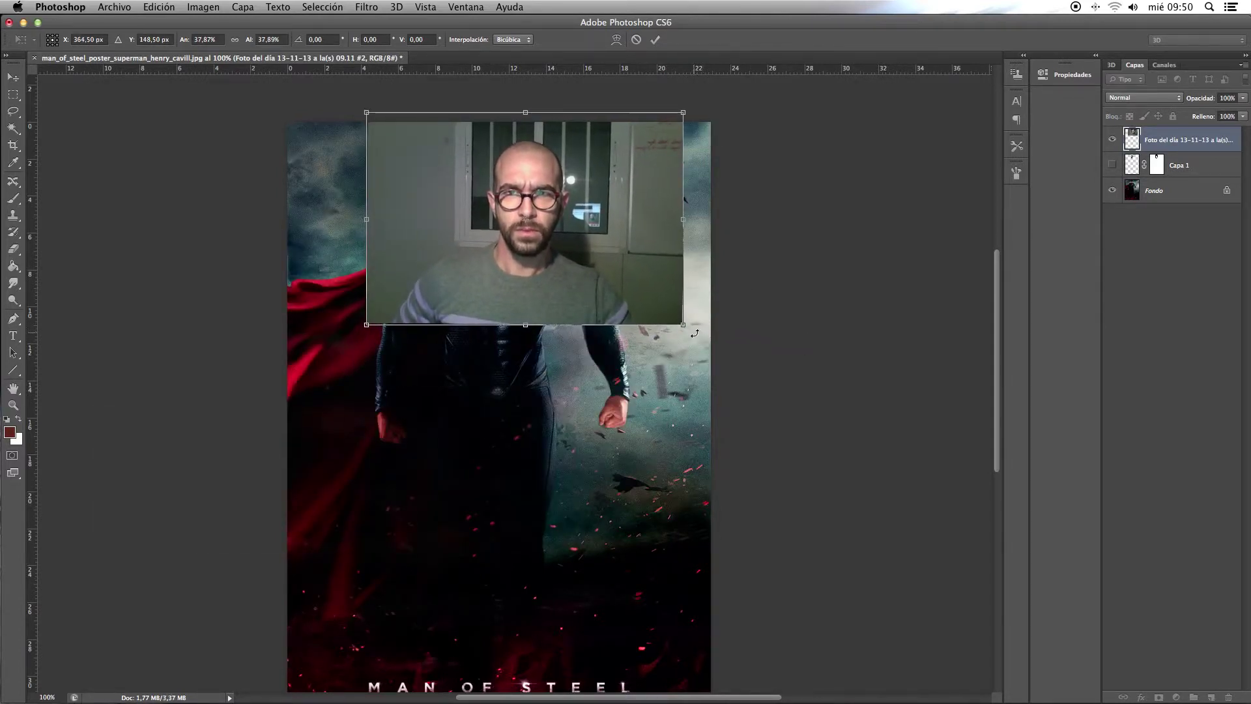
pyautogui.press('Return')
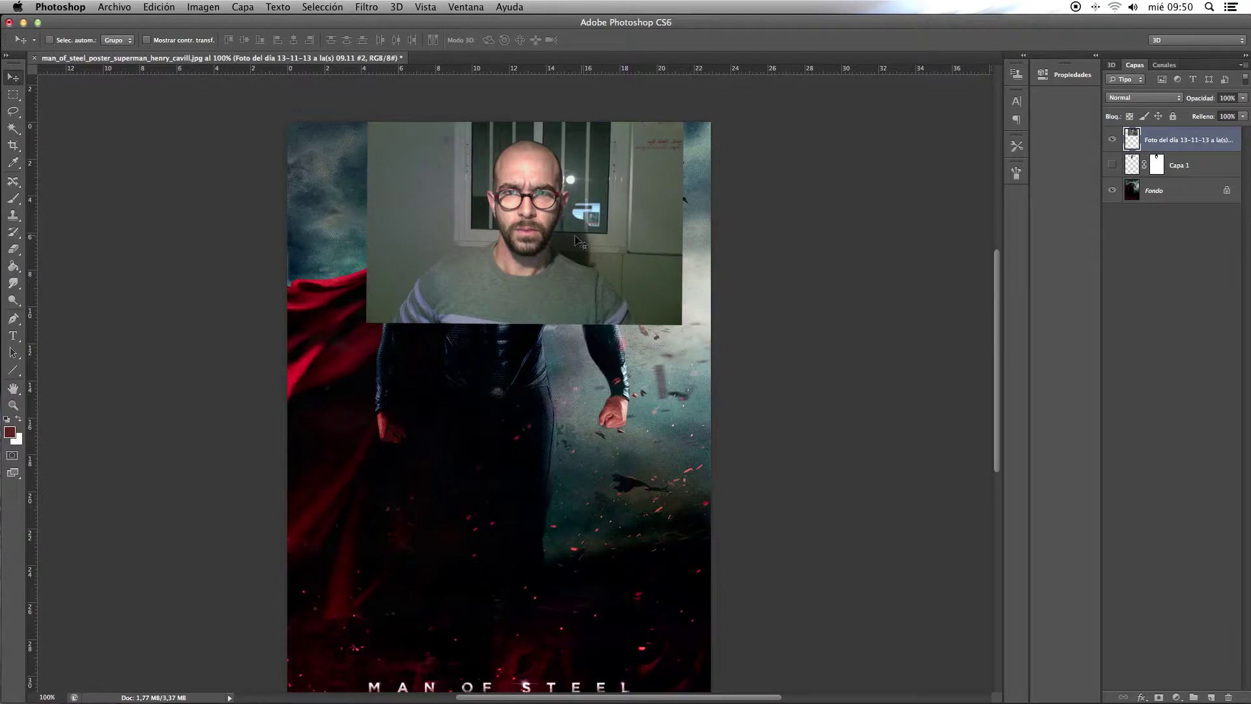
pyautogui.moveTo(549, 149); pyautogui.dragTo(520, 255)
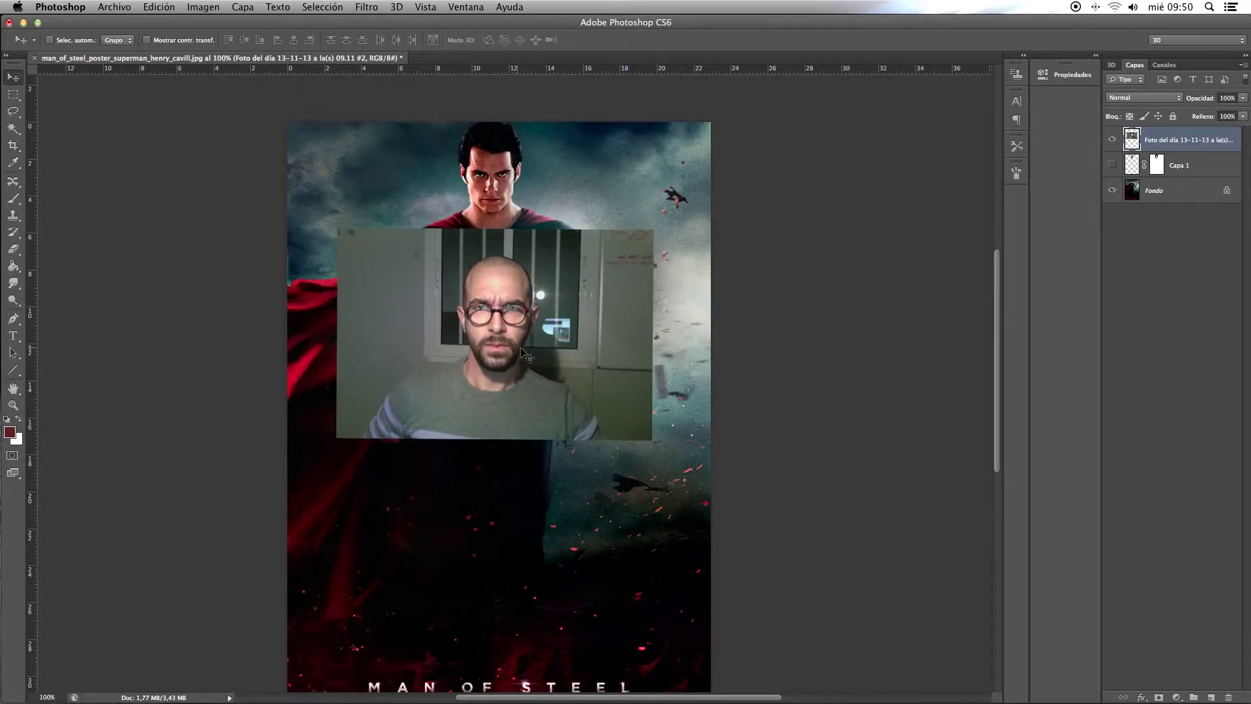
# Undo a trial enlargement of the photo, then zoom to 400% on the face and glasses
pyautogui.hotkey('ctrl', 't')
pyautogui.moveTo(652, 439)
pyautogui.mouseDown()
pyautogui.moveTo(842, 635)
pyautogui.moveTo(938, 684)
pyautogui.mouseUp()
pyautogui.moveTo(750, 512)
pyautogui.mouseDown()
pyautogui.moveTo(703, 472)
pyautogui.moveTo(615, 469)
pyautogui.mouseUp()
pyautogui.press('Return')
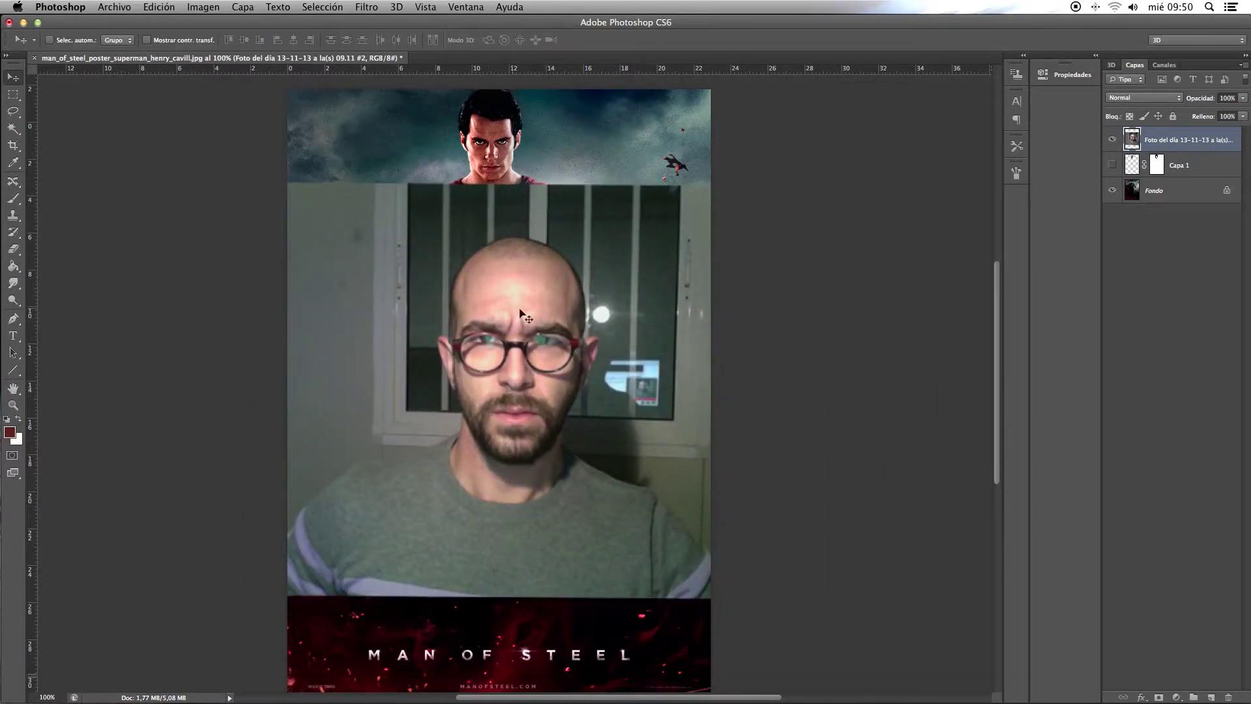
pyautogui.hotkey('ctrl', 'z')
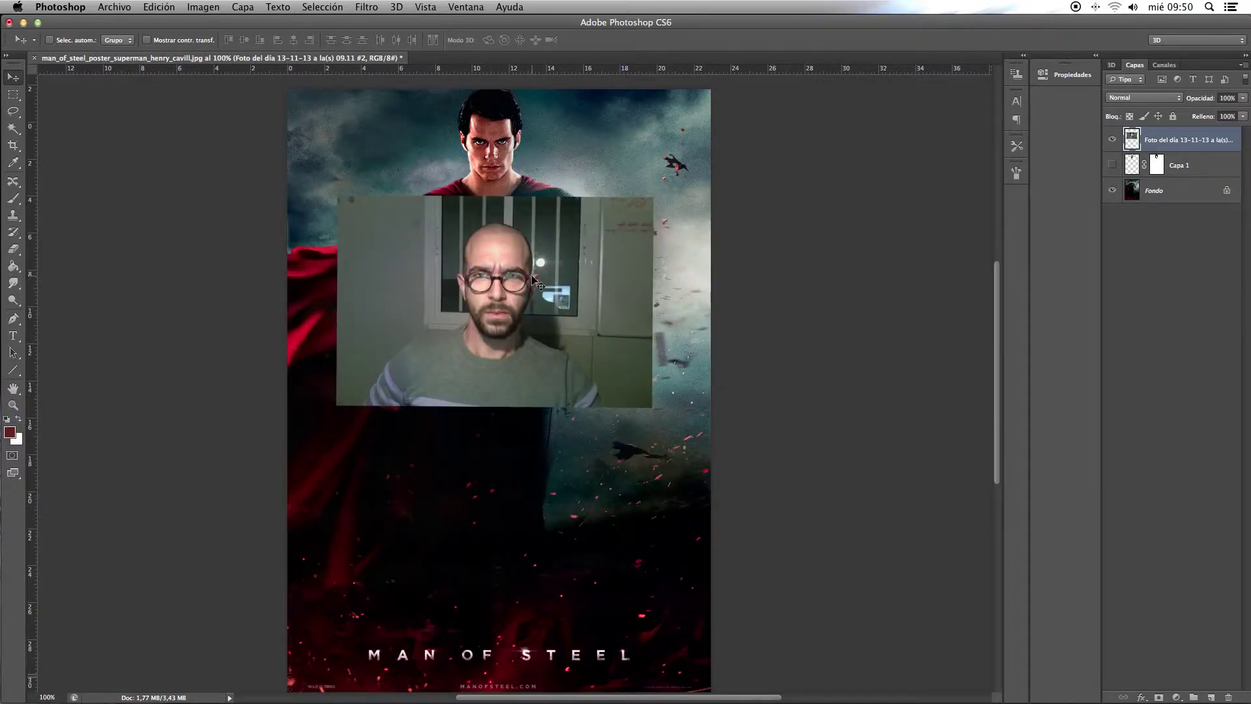
pyautogui.press('super+plus')
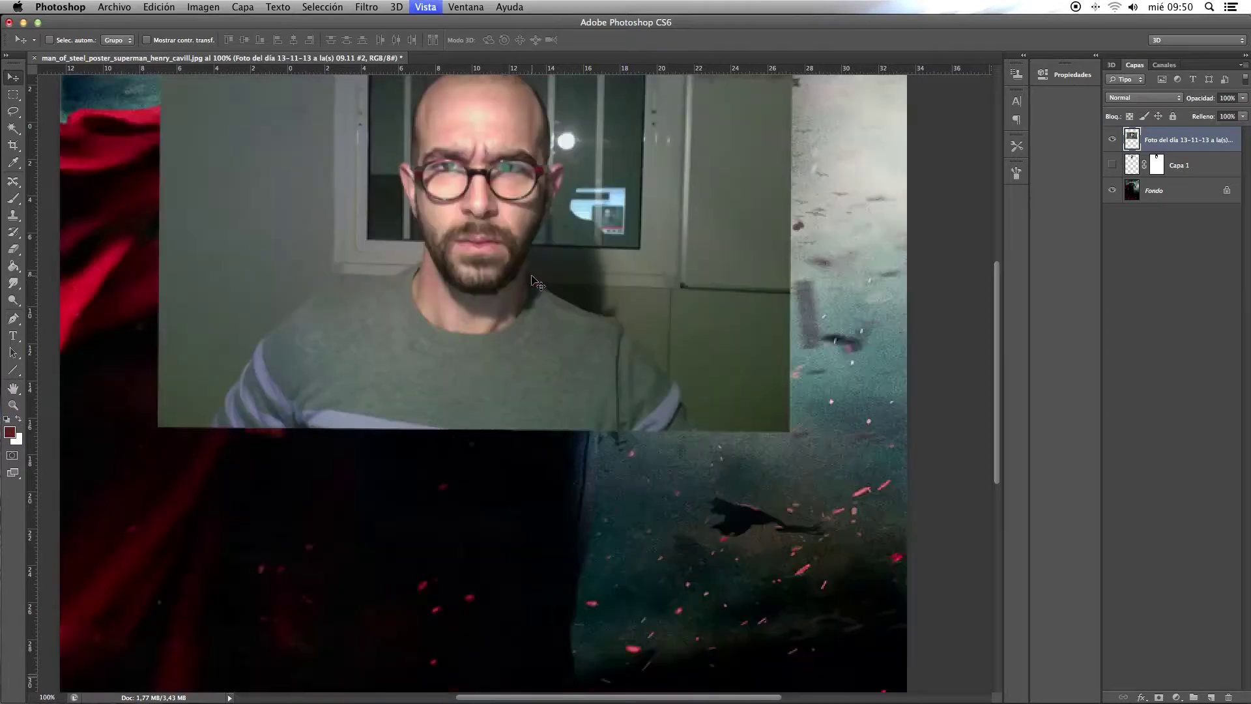
pyautogui.press('super+plus')
pyautogui.press('super+plus')
pyautogui.moveTo(532, 275); pyautogui.dragTo(455, 544)
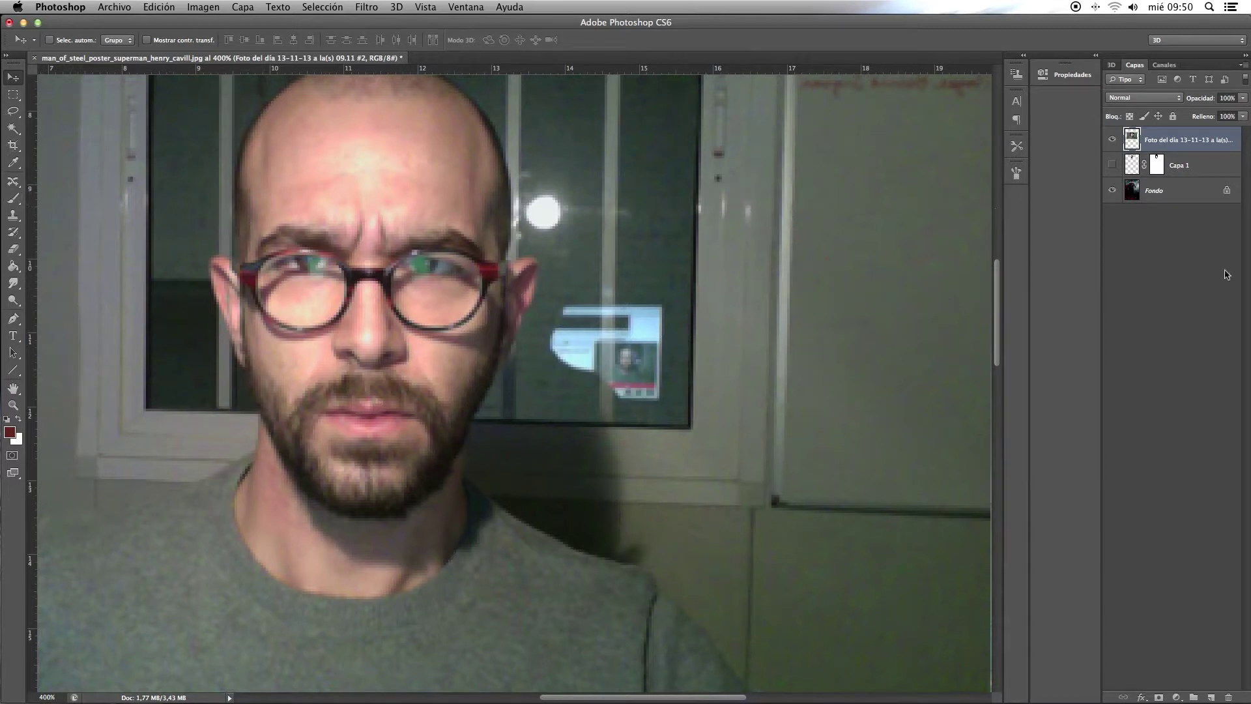
# Add a layer mask and paint it with a 10 px black brush beside the neck, ear and top-left head
pyautogui.click(1159, 697)
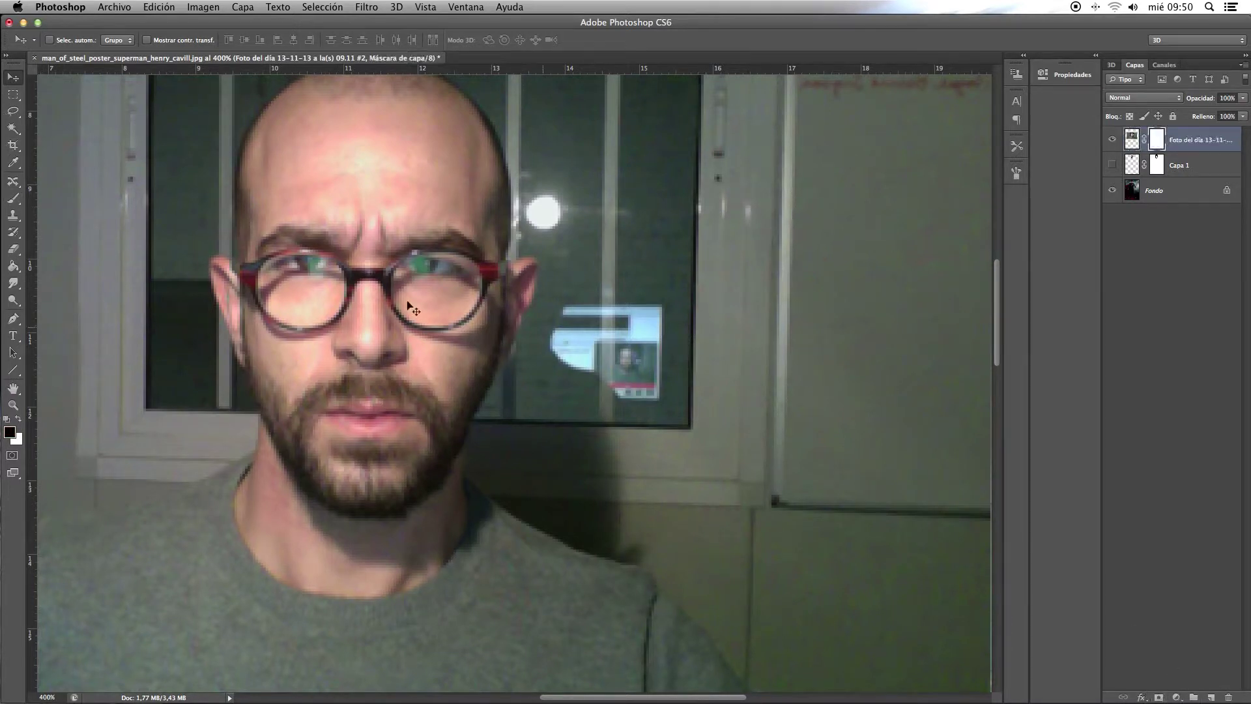
pyautogui.click(14, 204)
pyautogui.click(58, 40)
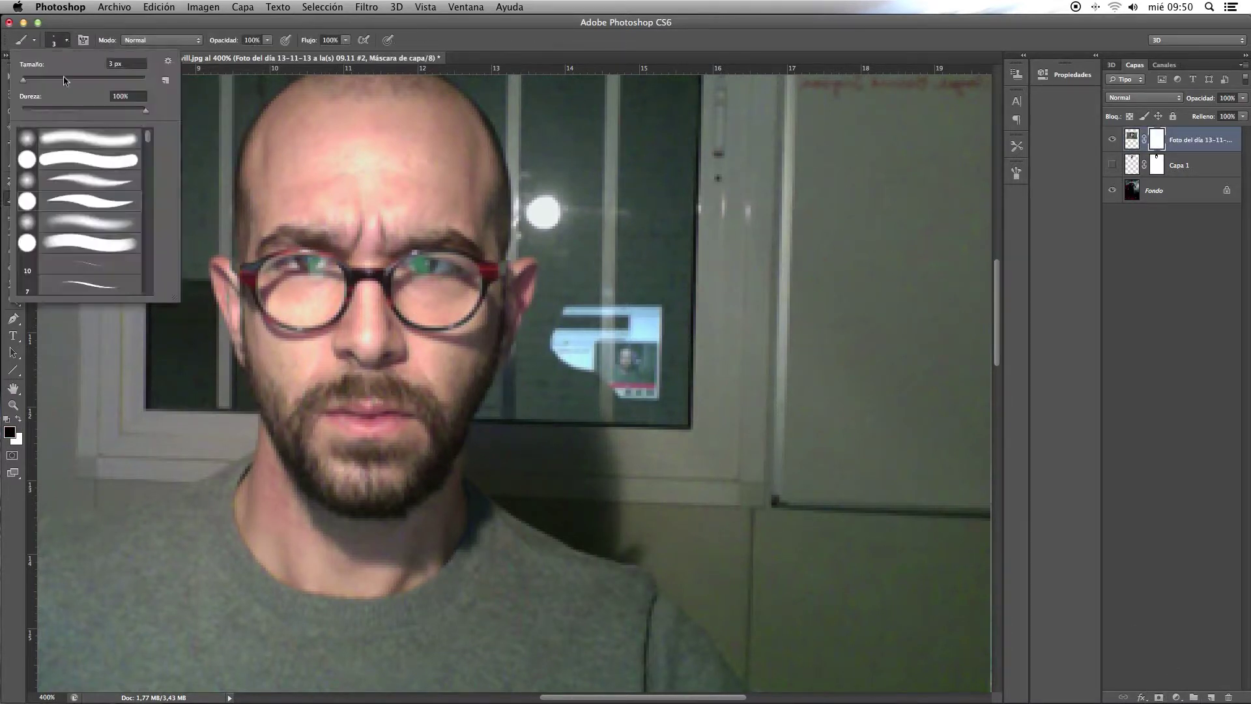
pyautogui.moveTo(26, 80); pyautogui.dragTo(27, 80)
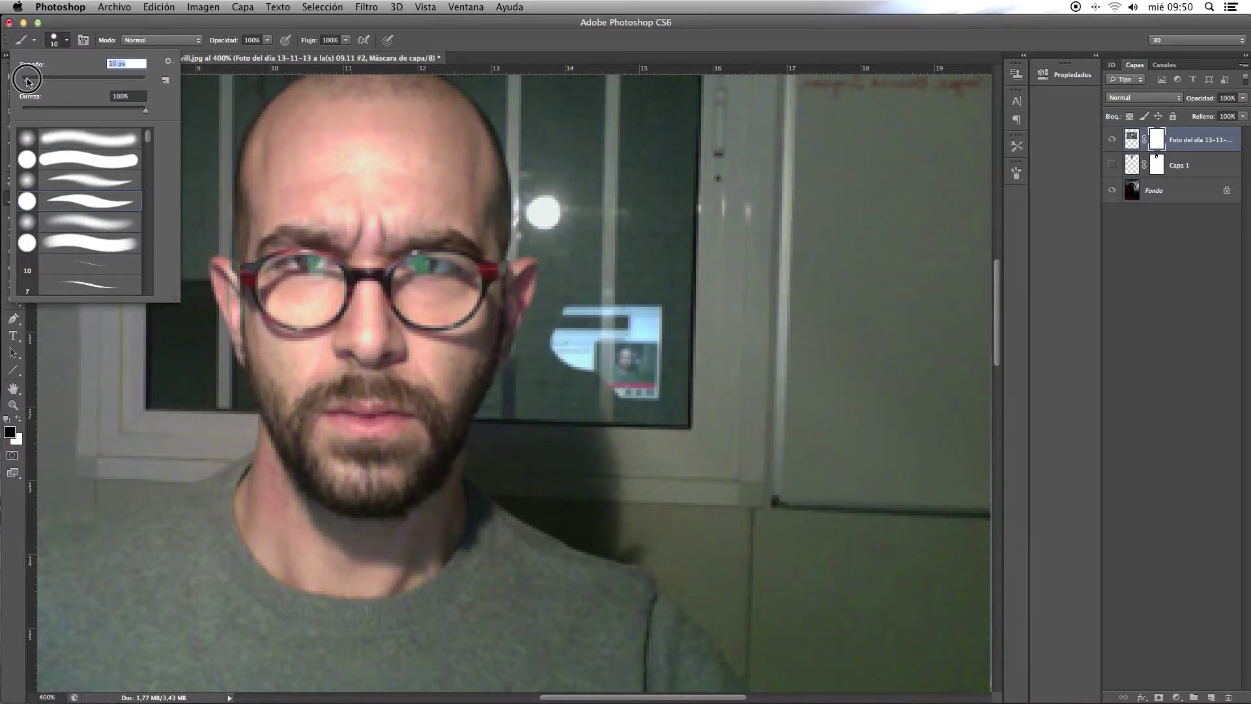
pyautogui.click(174, 473)
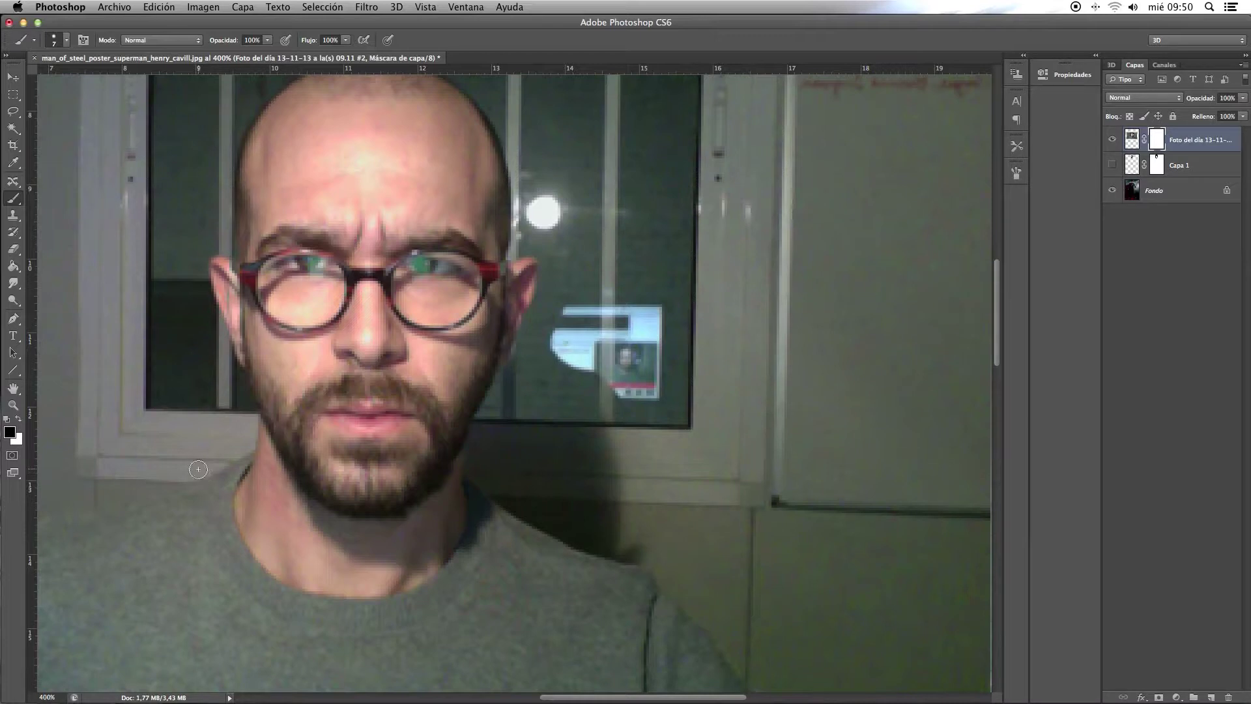
pyautogui.moveTo(198, 469)
pyautogui.mouseDown()
pyautogui.moveTo(215, 505)
pyautogui.moveTo(250, 417)
pyautogui.moveTo(209, 312)
pyautogui.moveTo(227, 387)
pyautogui.mouseUp()
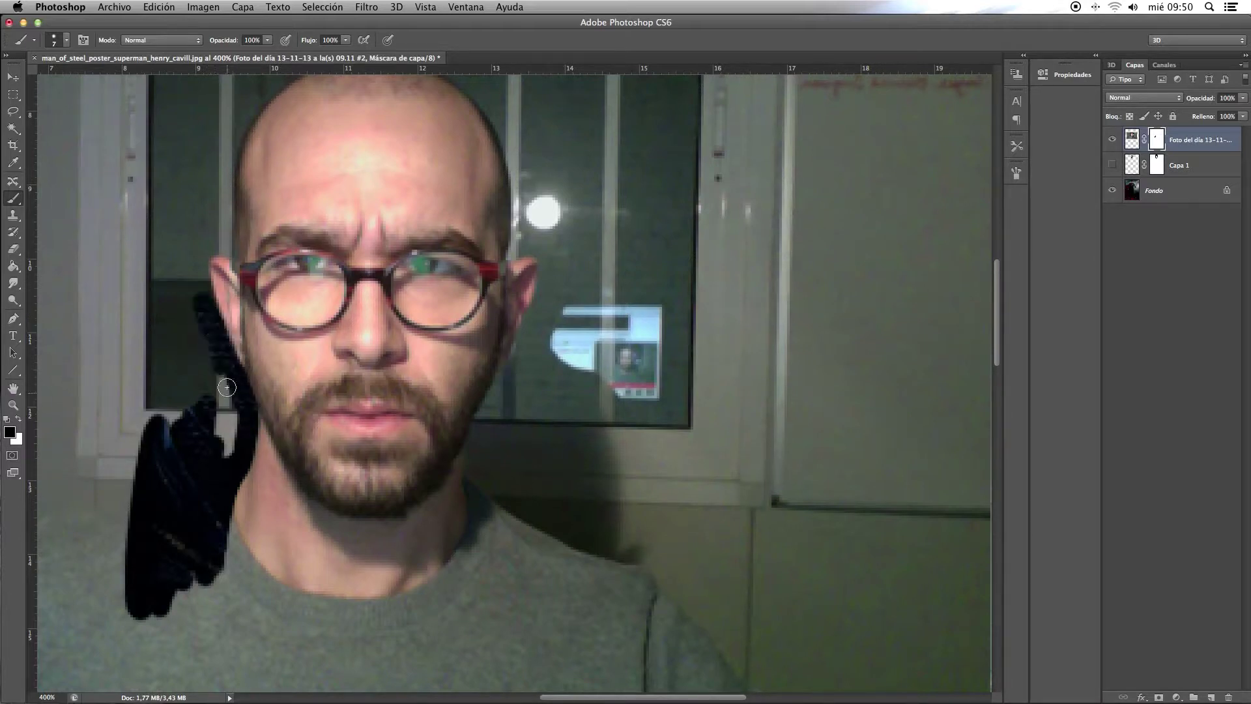
pyautogui.moveTo(217, 237)
pyautogui.mouseDown()
pyautogui.moveTo(223, 251)
pyautogui.moveTo(192, 312)
pyautogui.moveTo(244, 124)
pyautogui.mouseUp()
pyautogui.scroll(5, 273, 189)
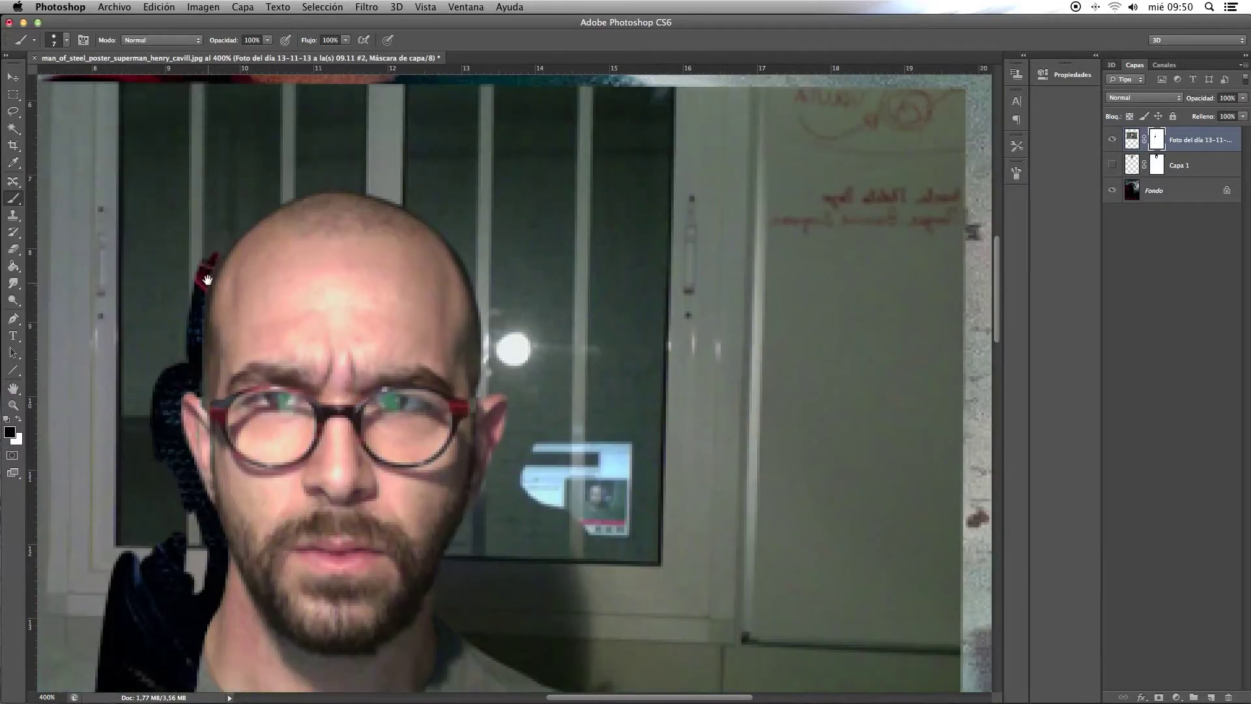
pyautogui.moveTo(313, 181)
pyautogui.mouseDown()
pyautogui.moveTo(319, 189)
pyautogui.moveTo(259, 215)
pyautogui.moveTo(274, 219)
pyautogui.moveTo(242, 244)
pyautogui.moveTo(279, 187)
pyautogui.moveTo(390, 190)
pyautogui.moveTo(381, 186)
pyautogui.moveTo(465, 254)
pyautogui.moveTo(498, 363)
pyautogui.mouseUp()
# Mask out the background around the right of the head, jaw, neck and right ear, then zoom to 100%
pyautogui.press(']')
pyautogui.press('[')
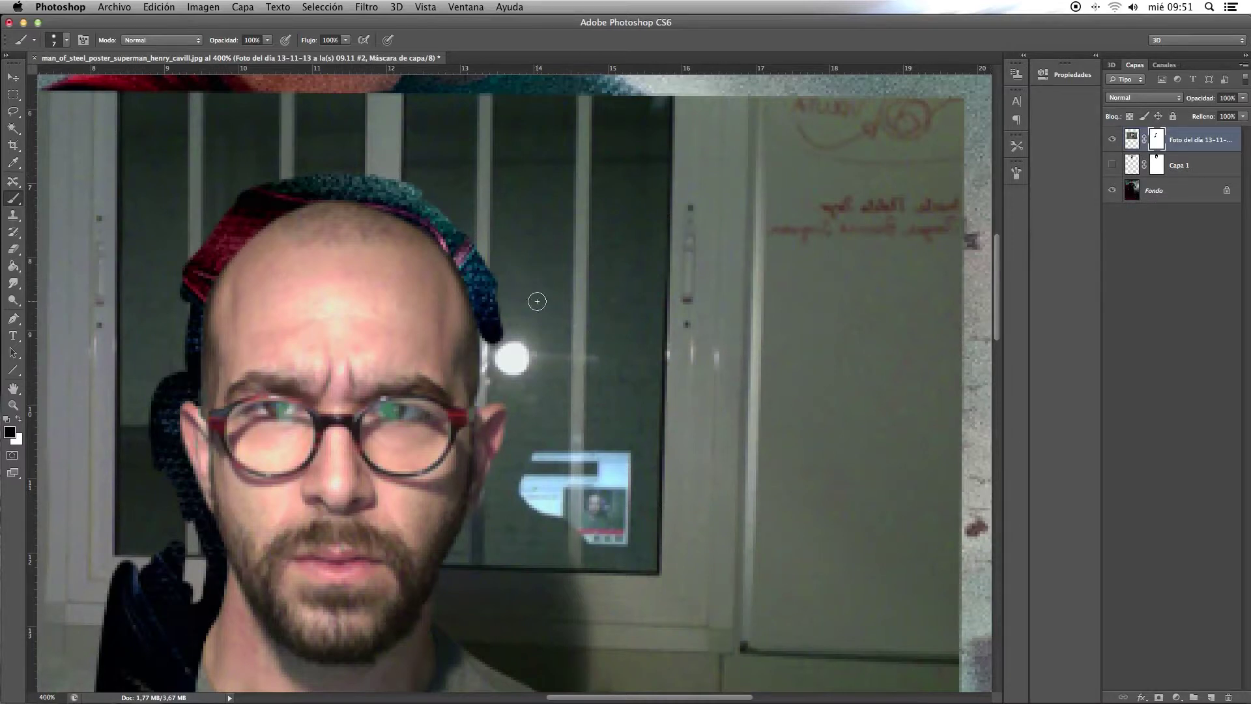
pyautogui.moveTo(505, 322)
pyautogui.mouseDown()
pyautogui.moveTo(494, 354)
pyautogui.moveTo(482, 331)
pyautogui.moveTo(477, 393)
pyautogui.moveTo(511, 404)
pyautogui.moveTo(503, 396)
pyautogui.moveTo(510, 450)
pyautogui.moveTo(506, 406)
pyautogui.moveTo(482, 403)
pyautogui.mouseUp()
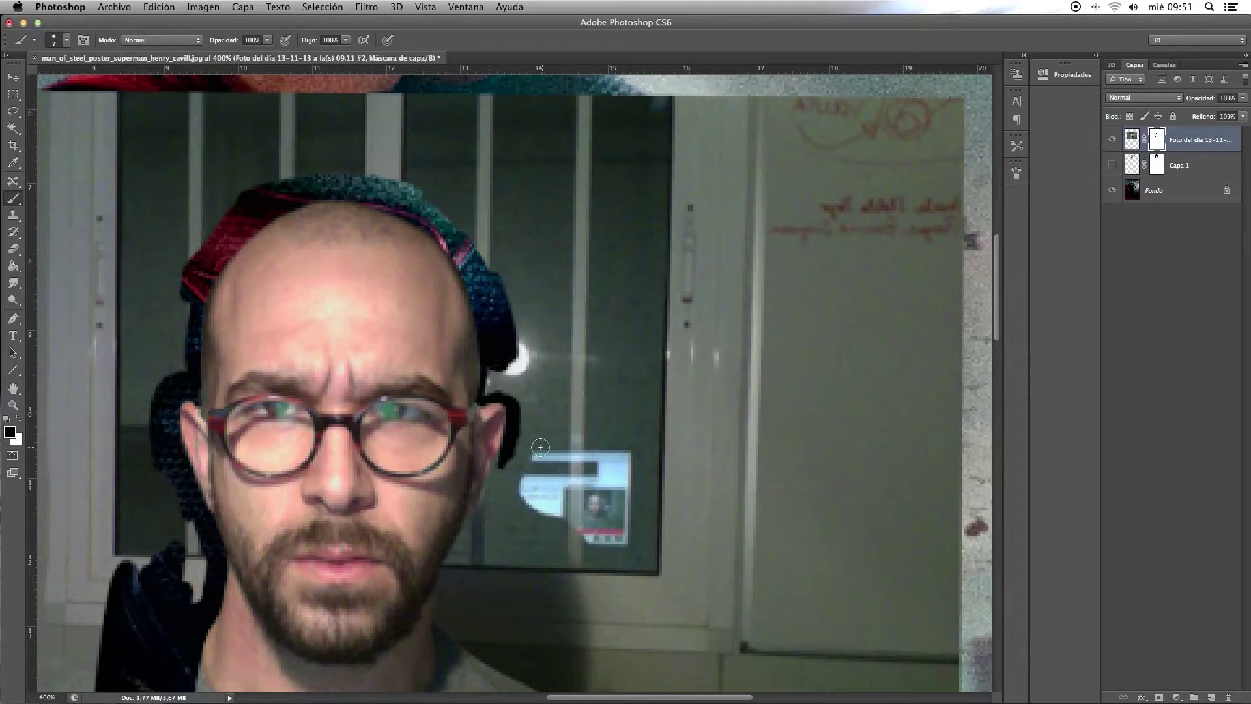
pyautogui.scroll(-4, 540, 447)
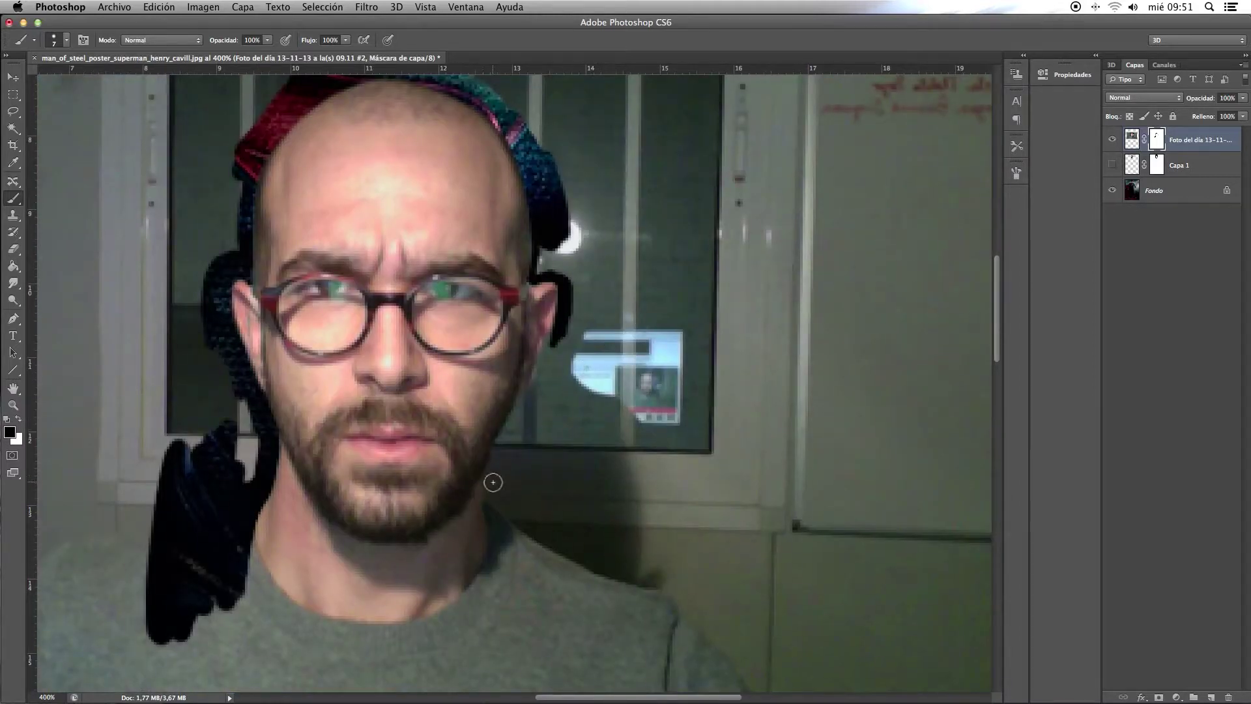
pyautogui.moveTo(493, 483)
pyautogui.mouseDown()
pyautogui.moveTo(488, 494)
pyautogui.moveTo(547, 360)
pyautogui.moveTo(547, 321)
pyautogui.moveTo(494, 444)
pyautogui.mouseUp()
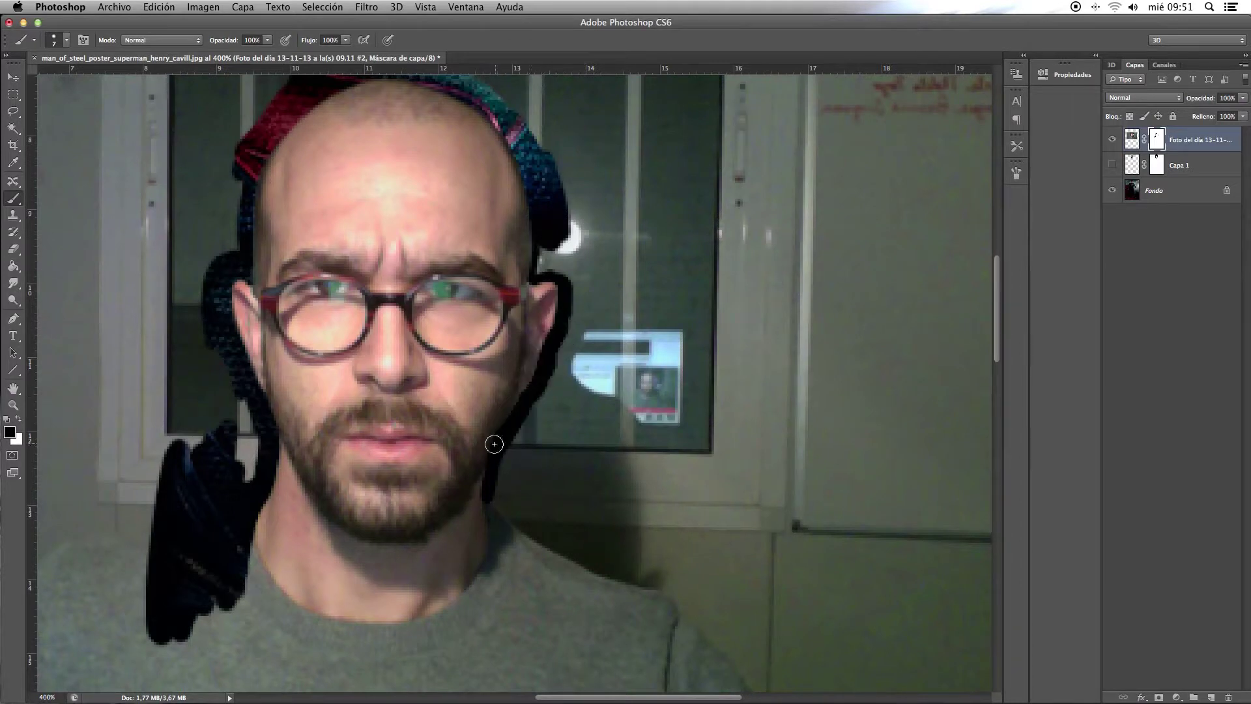
pyautogui.moveTo(520, 401); pyautogui.dragTo(495, 456)
pyautogui.moveTo(486, 507)
pyautogui.mouseDown()
pyautogui.moveTo(497, 502)
pyautogui.moveTo(494, 572)
pyautogui.moveTo(427, 638)
pyautogui.mouseUp()
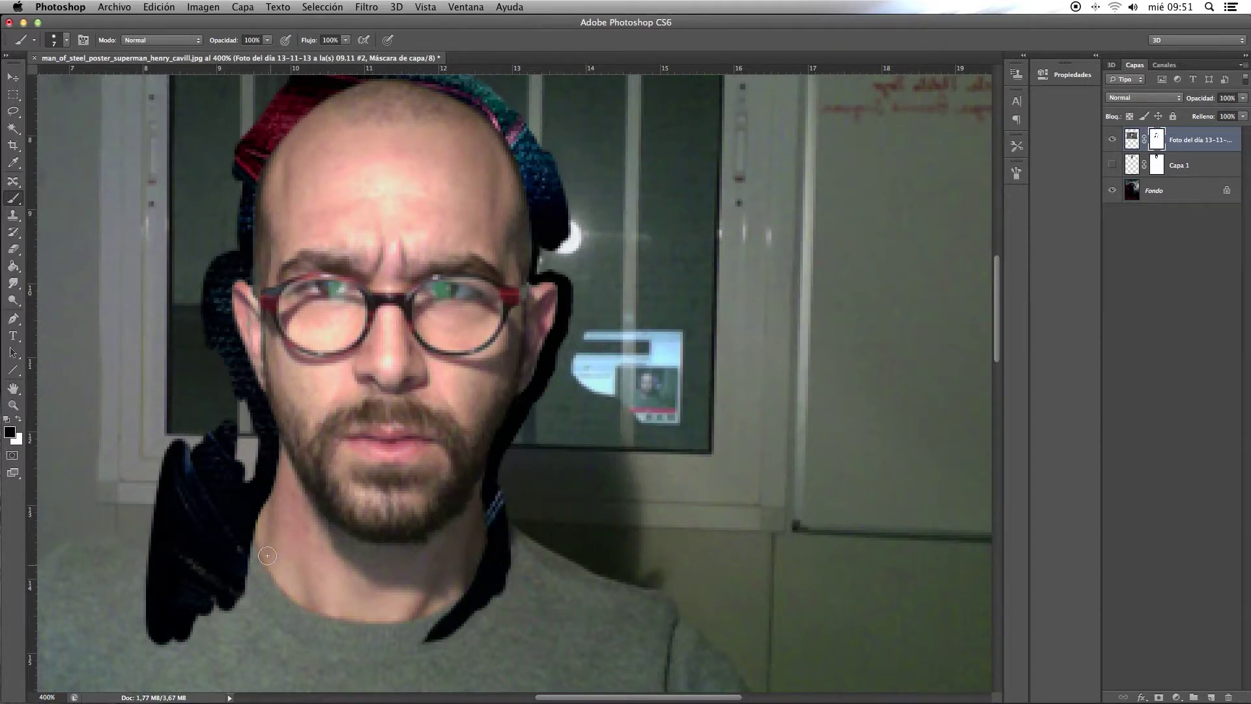
pyautogui.moveTo(267, 555)
pyautogui.mouseDown()
pyautogui.moveTo(229, 538)
pyautogui.moveTo(282, 626)
pyautogui.moveTo(355, 637)
pyautogui.moveTo(332, 623)
pyautogui.moveTo(455, 625)
pyautogui.moveTo(489, 586)
pyautogui.moveTo(449, 615)
pyautogui.mouseUp()
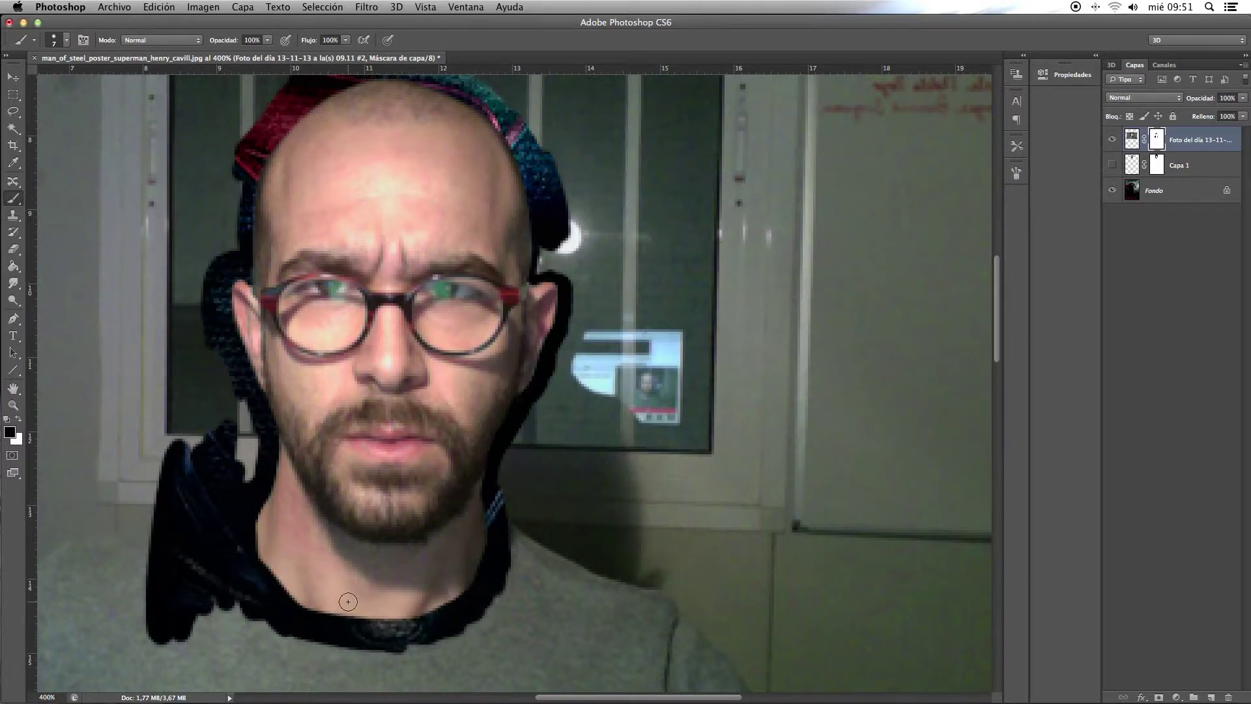
pyautogui.moveTo(551, 228)
pyautogui.mouseDown()
pyautogui.moveTo(545, 265)
pyautogui.moveTo(567, 273)
pyautogui.moveTo(580, 320)
pyautogui.moveTo(561, 357)
pyautogui.moveTo(583, 291)
pyautogui.moveTo(565, 180)
pyautogui.mouseUp()
pyautogui.scroll(5, 261, 206)
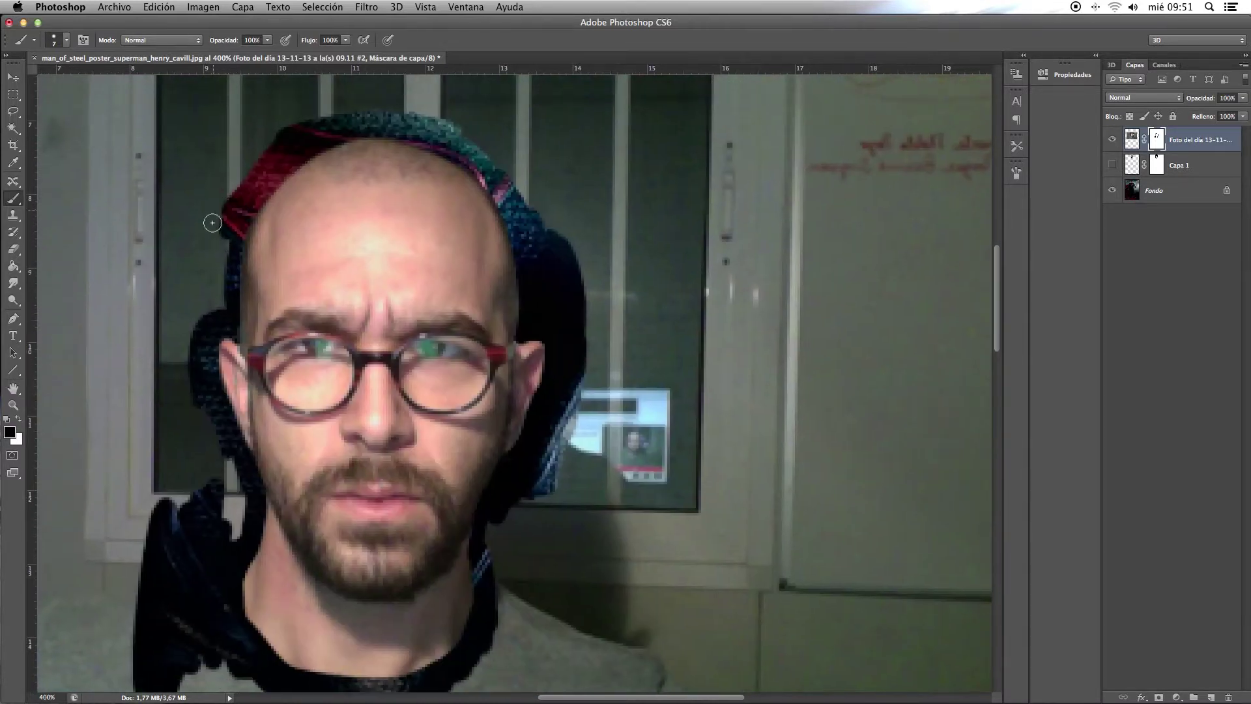
pyautogui.moveTo(213, 218)
pyautogui.mouseDown()
pyautogui.moveTo(224, 252)
pyautogui.moveTo(226, 197)
pyautogui.moveTo(185, 277)
pyautogui.moveTo(184, 388)
pyautogui.moveTo(236, 515)
pyautogui.mouseUp()
pyautogui.moveTo(465, 545)
pyautogui.mouseDown()
pyautogui.moveTo(492, 530)
pyautogui.moveTo(497, 600)
pyautogui.moveTo(575, 362)
pyautogui.moveTo(584, 412)
pyautogui.mouseUp()
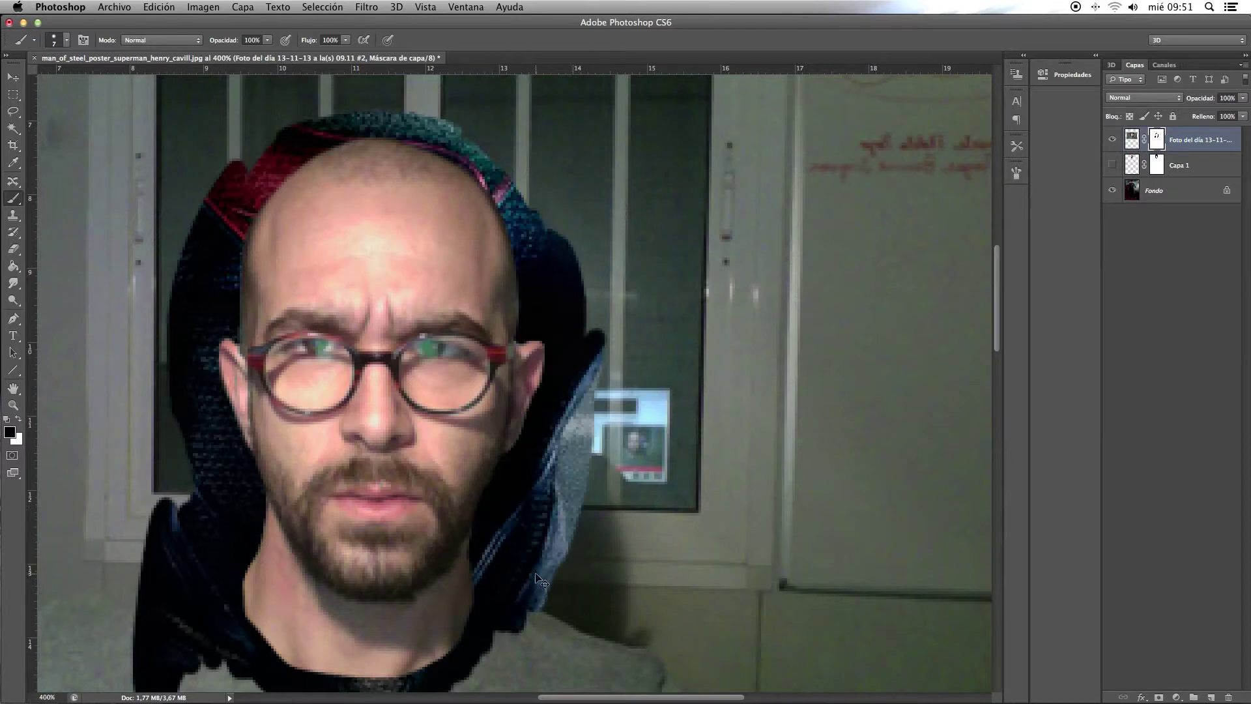
pyautogui.hotkey('ctrl', '1')
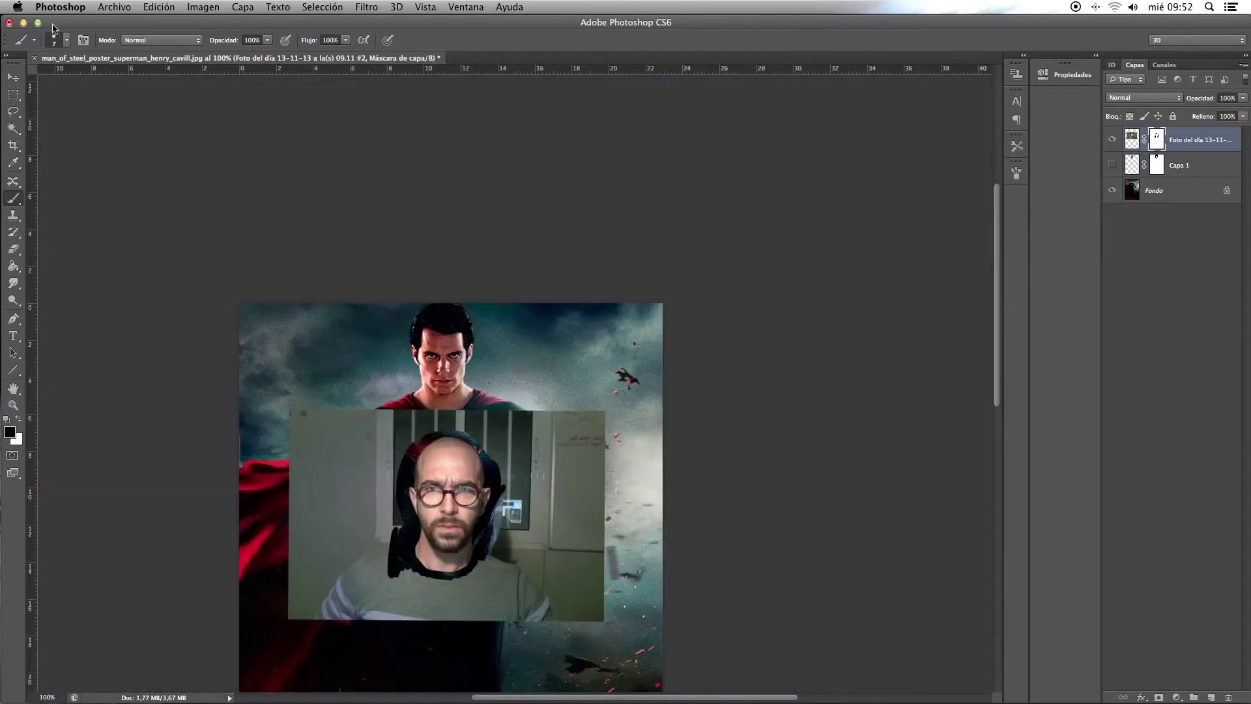
# With a larger brush, mask away the room background and grey shirt around the head
pyautogui.click(54, 39)
pyautogui.press('Return')
pyautogui.moveTo(441, 417)
pyautogui.mouseDown()
pyautogui.moveTo(363, 419)
pyautogui.moveTo(426, 431)
pyautogui.moveTo(502, 419)
pyautogui.moveTo(482, 443)
pyautogui.moveTo(505, 473)
pyautogui.moveTo(495, 561)
pyautogui.moveTo(516, 541)
pyautogui.moveTo(521, 554)
pyautogui.moveTo(554, 456)
pyautogui.moveTo(573, 586)
pyautogui.moveTo(600, 489)
pyautogui.moveTo(589, 452)
pyautogui.moveTo(591, 511)
pyautogui.moveTo(541, 606)
pyautogui.moveTo(544, 390)
pyautogui.mouseUp()
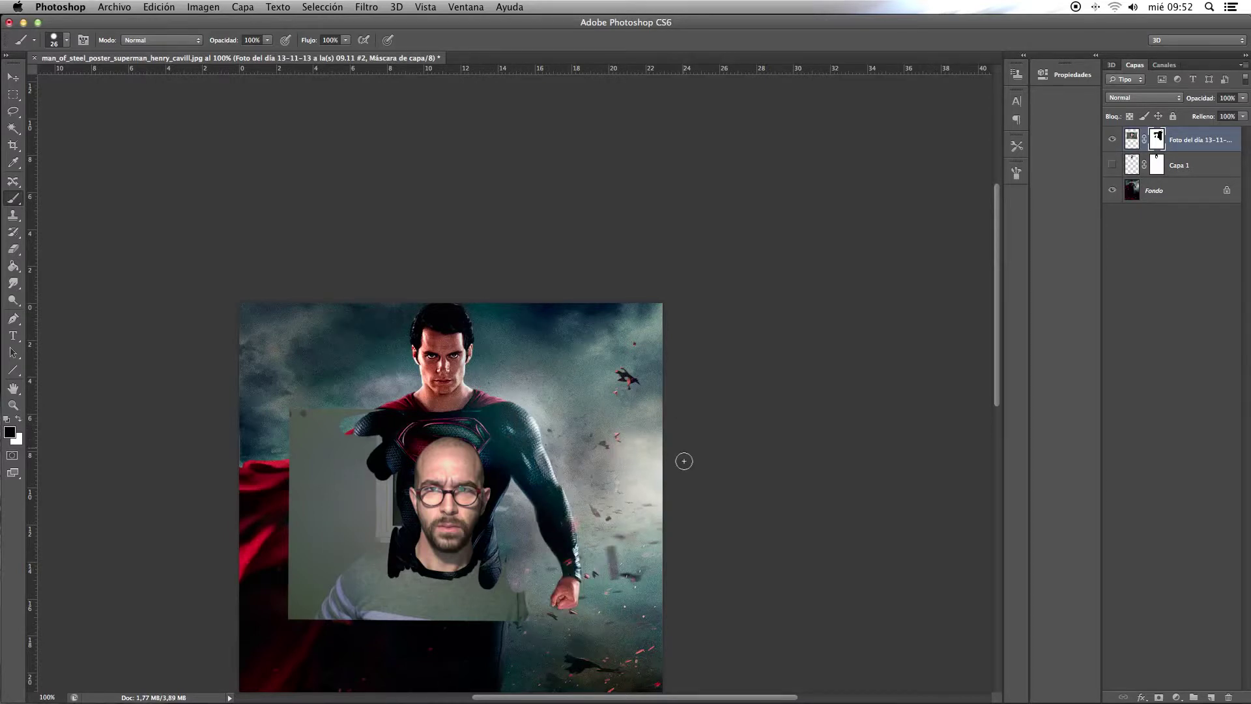
pyautogui.moveTo(487, 571)
pyautogui.mouseDown()
pyautogui.moveTo(419, 597)
pyautogui.moveTo(522, 569)
pyautogui.moveTo(424, 631)
pyautogui.moveTo(438, 603)
pyautogui.moveTo(321, 600)
pyautogui.moveTo(444, 595)
pyautogui.moveTo(419, 573)
pyautogui.moveTo(301, 611)
pyautogui.moveTo(310, 568)
pyautogui.mouseUp()
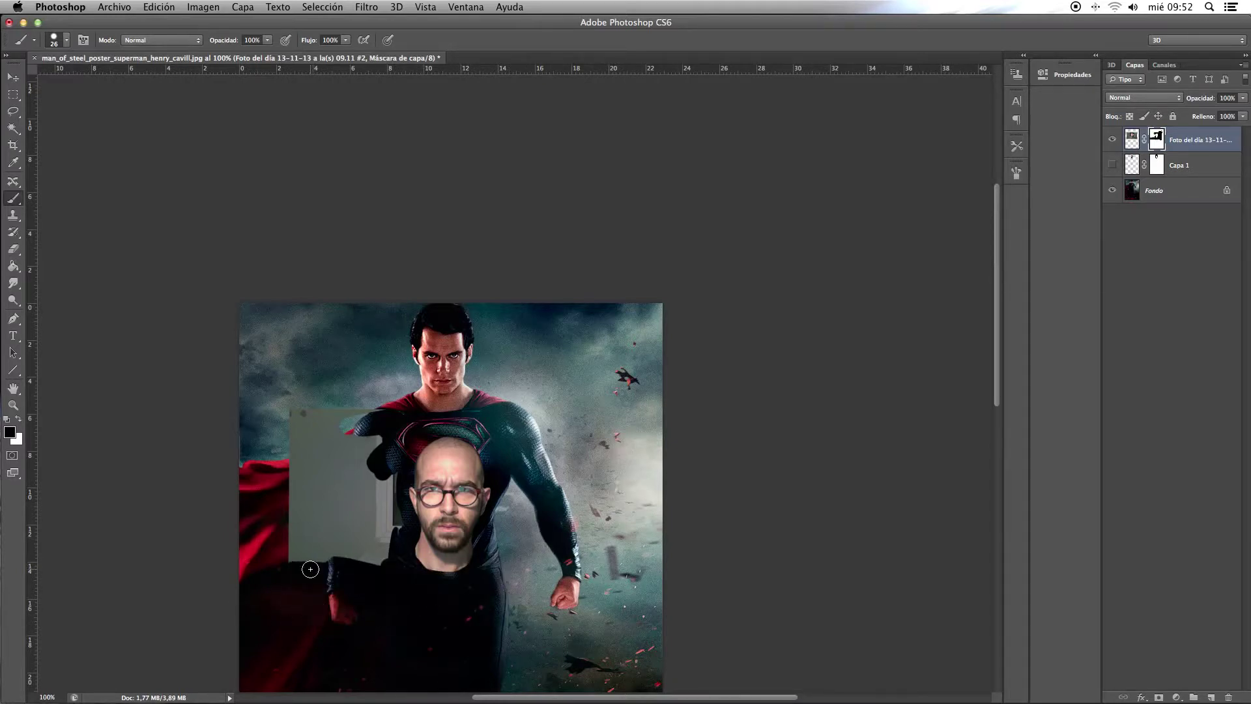
pyautogui.moveTo(387, 458)
pyautogui.mouseDown()
pyautogui.moveTo(394, 497)
pyautogui.moveTo(358, 557)
pyautogui.moveTo(312, 424)
pyautogui.moveTo(300, 427)
pyautogui.moveTo(291, 503)
pyautogui.moveTo(383, 499)
pyautogui.mouseUp()
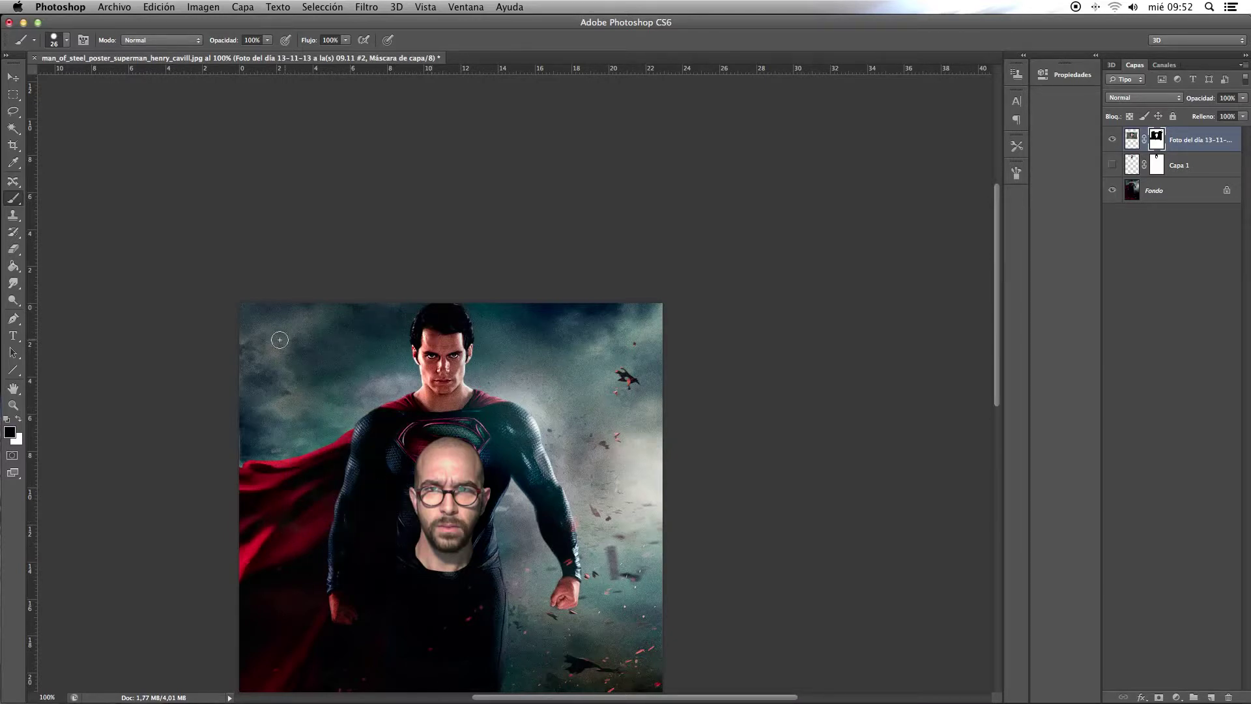
pyautogui.click(16, 77)
# Move the head beside Superman's, zoom to 400%, and select the Fondo layer
pyautogui.moveTo(493, 488); pyautogui.dragTo(638, 362)
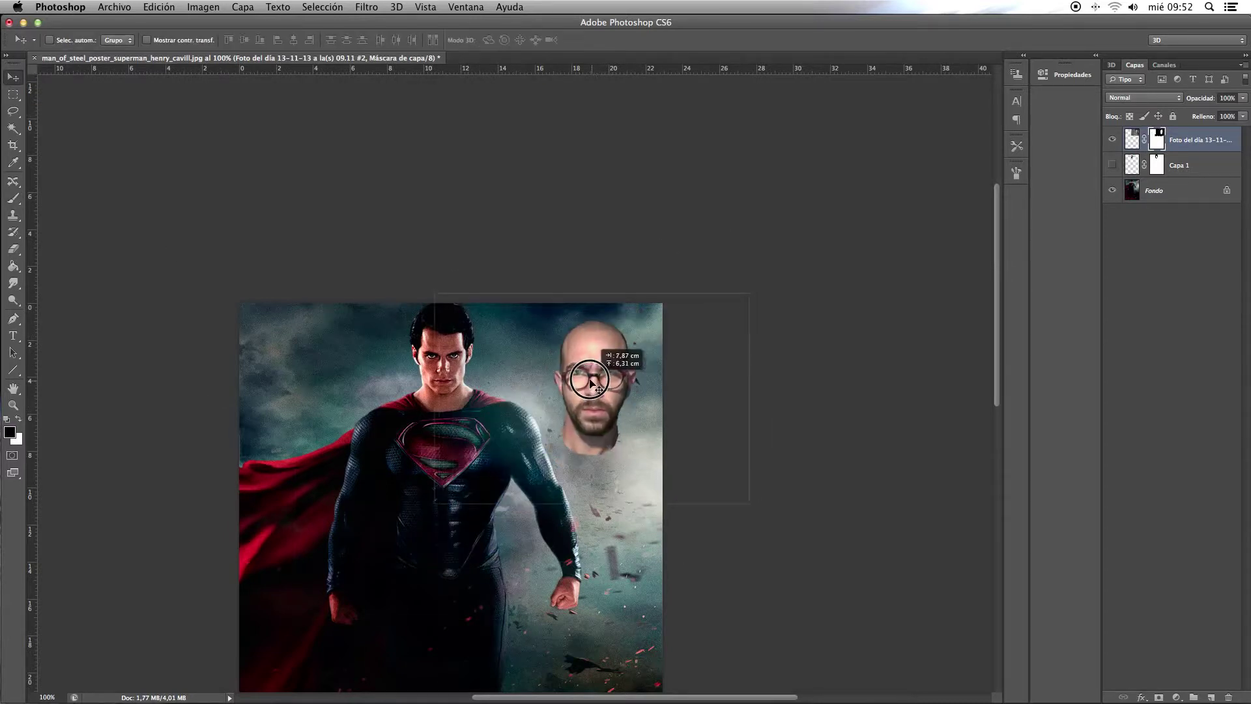
pyautogui.press('super+plus')
pyautogui.press('super+plus')
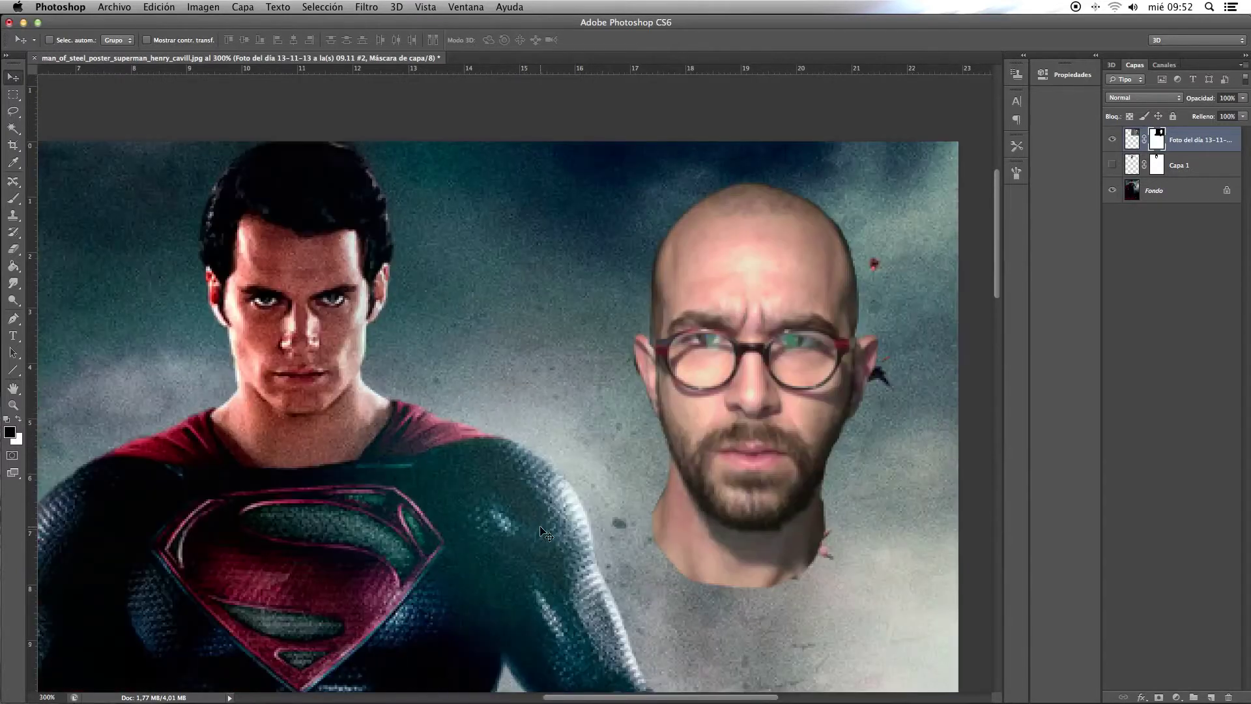
pyautogui.press('super+plus')
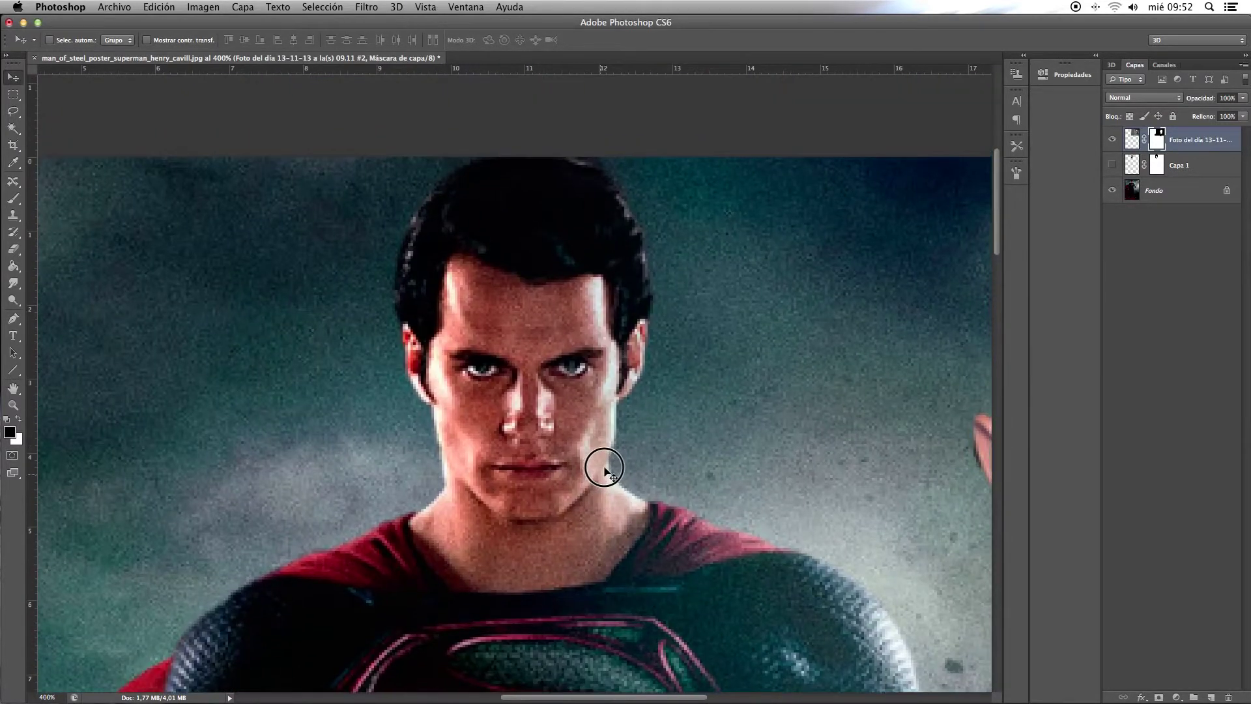
pyautogui.moveTo(310, 359); pyautogui.dragTo(681, 424)
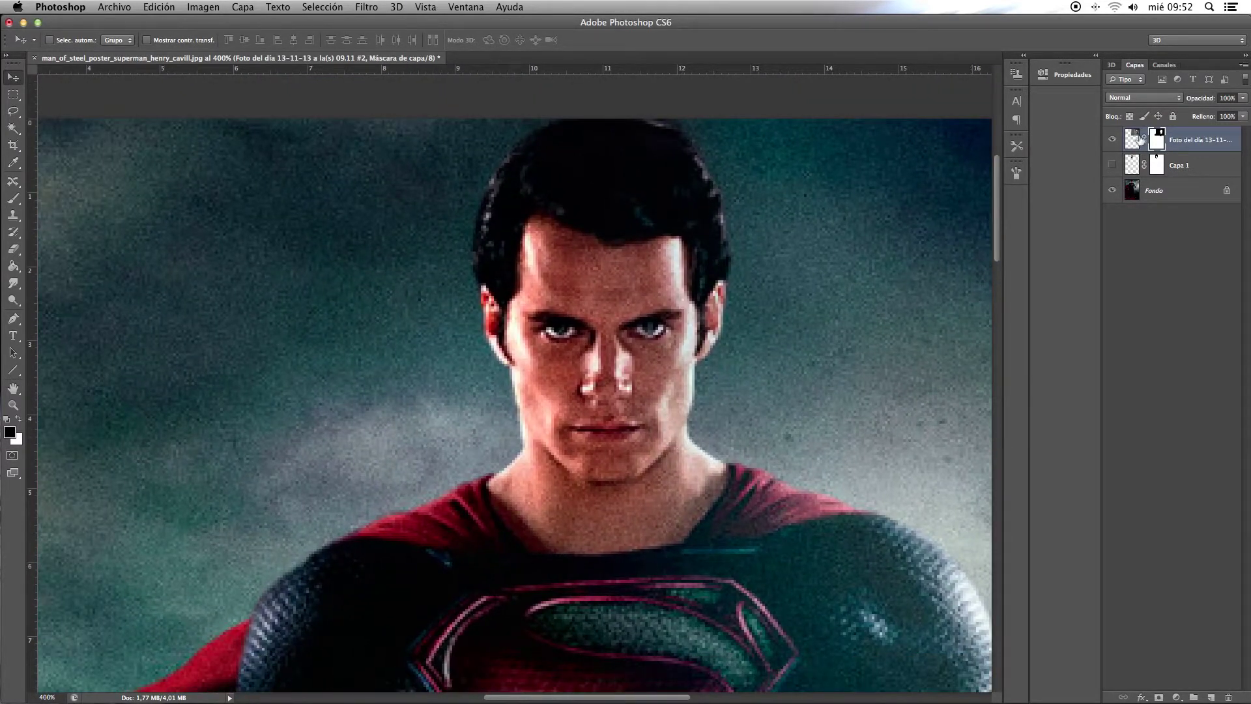
pyautogui.click(1133, 201)
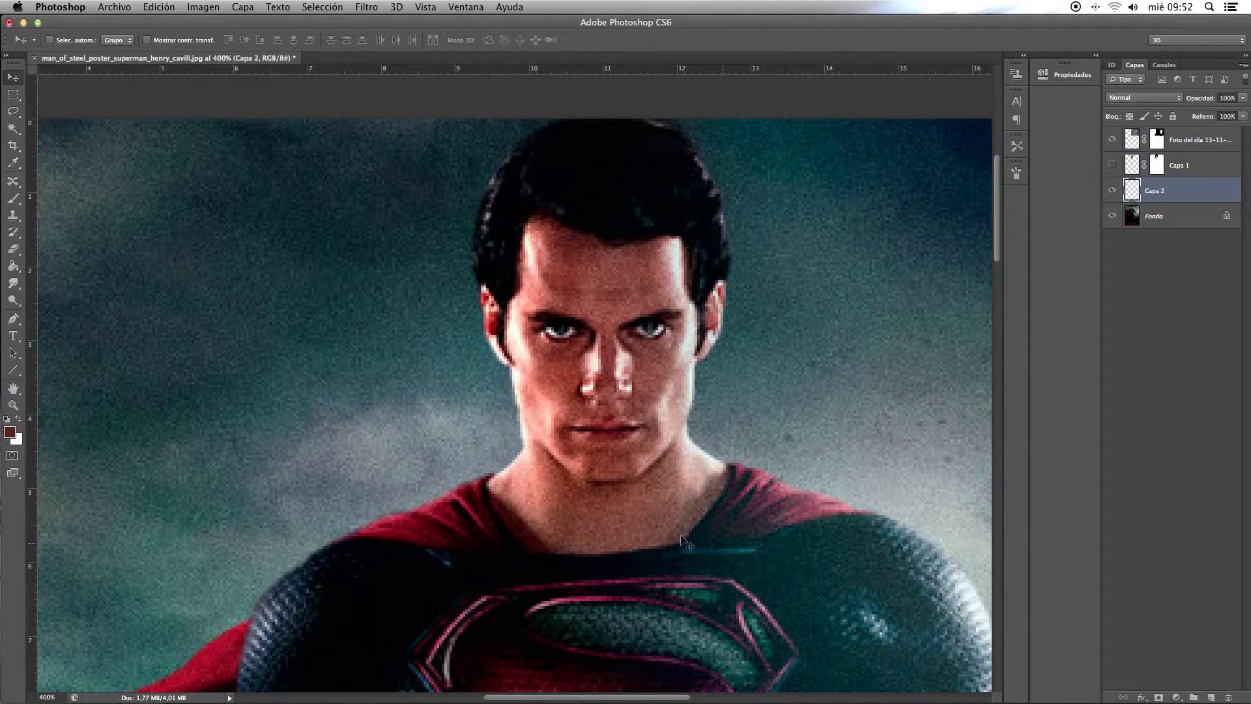
pyautogui.moveTo(477, 453); pyautogui.dragTo(346, 454)
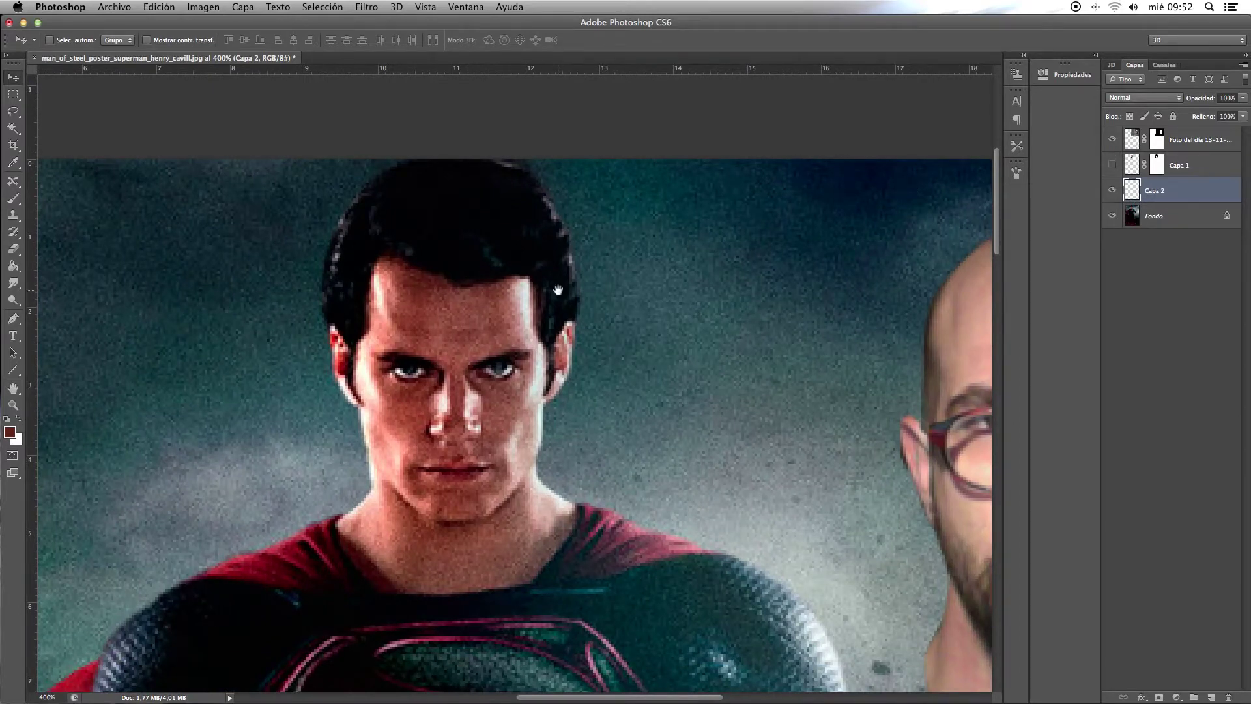
pyautogui.moveTo(557, 290)
pyautogui.mouseDown()
pyautogui.moveTo(940, 239)
pyautogui.moveTo(911, 293)
pyautogui.mouseUp()
# Set a 49 px Clone Stamp sampling all layers, with the sky at left as source
pyautogui.click(14, 215)
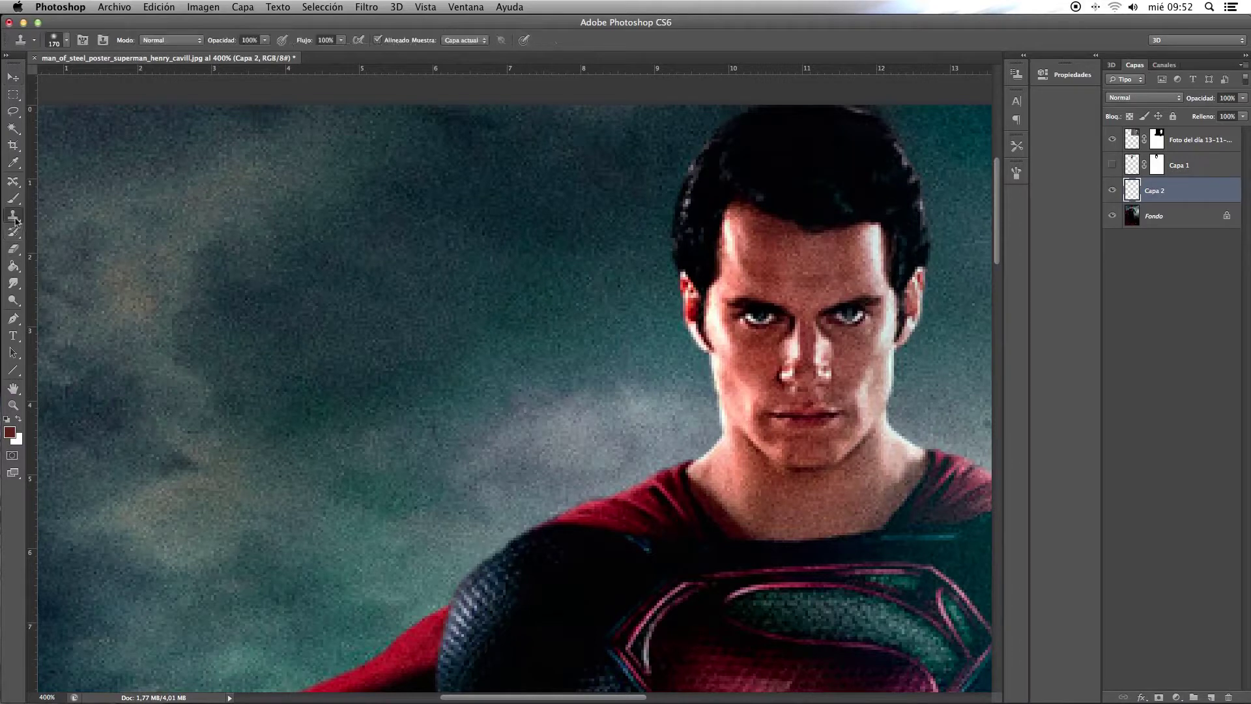
pyautogui.click(65, 40)
pyautogui.moveTo(65, 80); pyautogui.dragTo(51, 80)
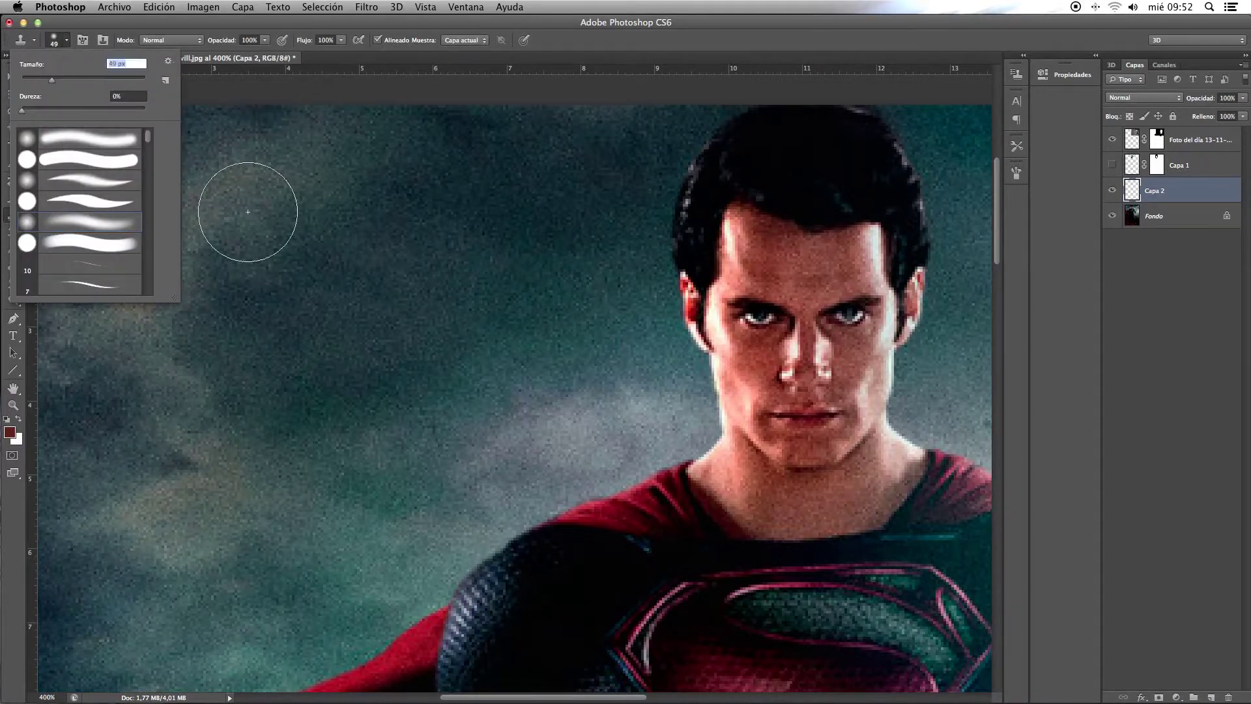
pyautogui.keyDown('alt'); pyautogui.click(313, 348); pyautogui.keyUp('alt')
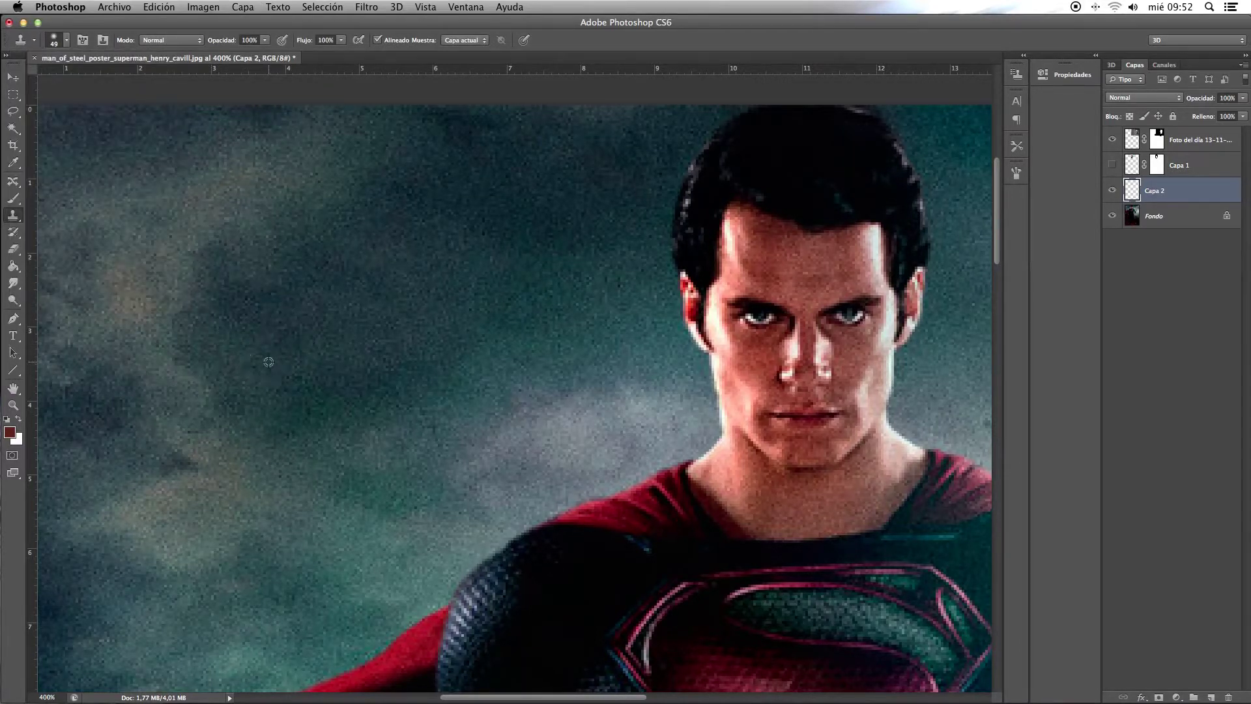
pyautogui.moveTo(797, 326); pyautogui.dragTo(784, 307)
pyautogui.click(474, 42)
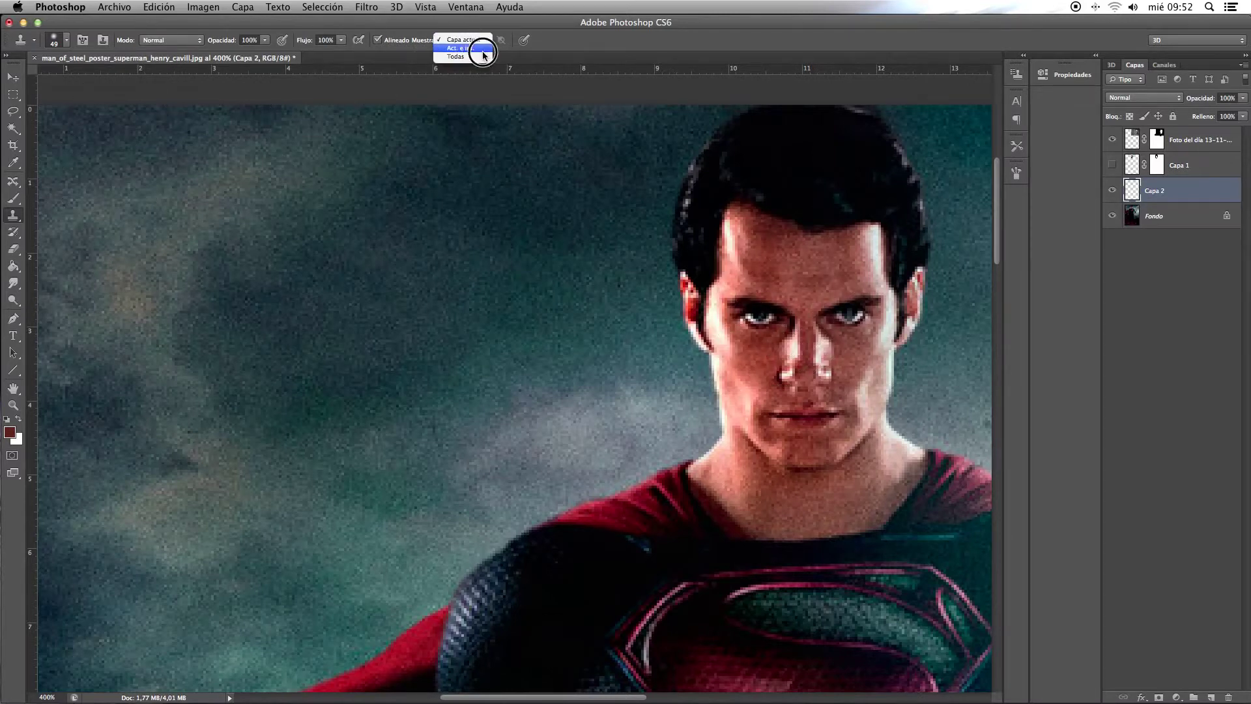
pyautogui.click(456, 57)
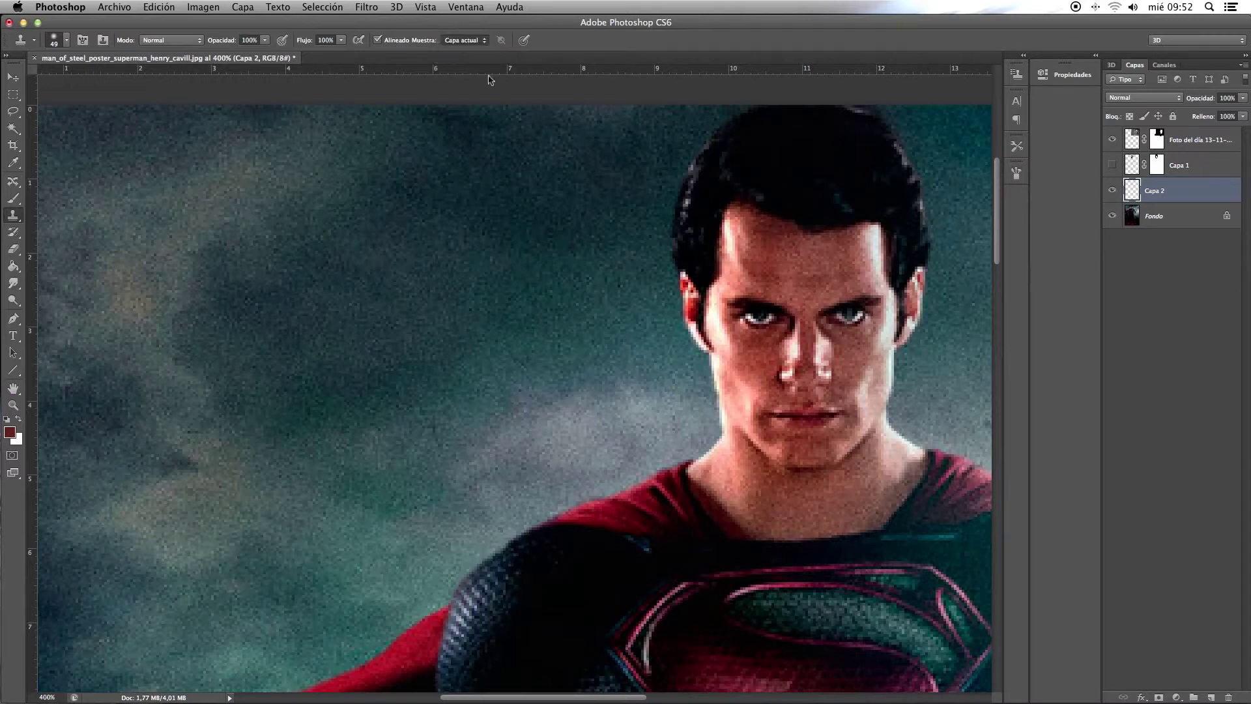
pyautogui.keyDown('alt'); pyautogui.click(273, 336); pyautogui.keyUp('alt')
# Clone sky over Superman's face, hair and neck, undoing a stray teal patch on the chest
pyautogui.moveTo(729, 327)
pyautogui.mouseDown()
pyautogui.moveTo(789, 307)
pyautogui.moveTo(684, 313)
pyautogui.moveTo(782, 124)
pyautogui.mouseUp()
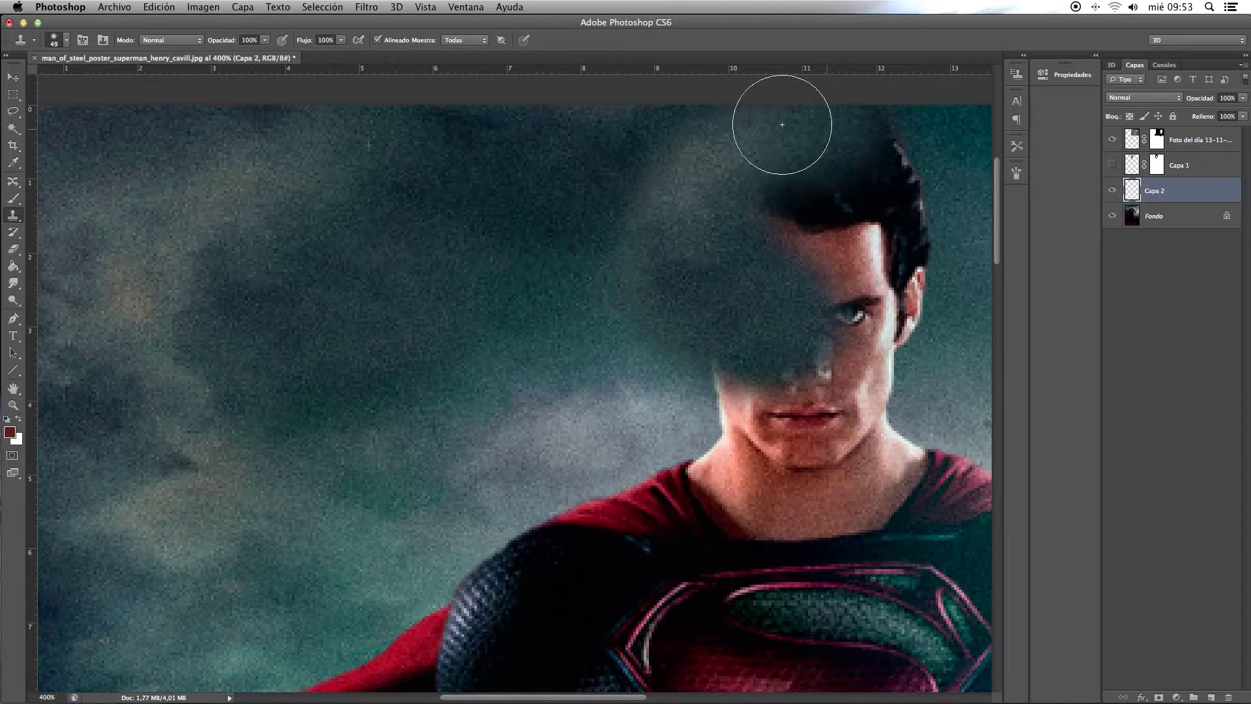
pyautogui.moveTo(863, 112)
pyautogui.mouseDown()
pyautogui.moveTo(823, 202)
pyautogui.moveTo(865, 200)
pyautogui.moveTo(790, 329)
pyautogui.moveTo(877, 287)
pyautogui.moveTo(840, 363)
pyautogui.moveTo(866, 419)
pyautogui.moveTo(743, 424)
pyautogui.moveTo(712, 363)
pyautogui.moveTo(785, 335)
pyautogui.moveTo(741, 369)
pyautogui.moveTo(754, 475)
pyautogui.moveTo(804, 489)
pyautogui.moveTo(854, 476)
pyautogui.mouseUp()
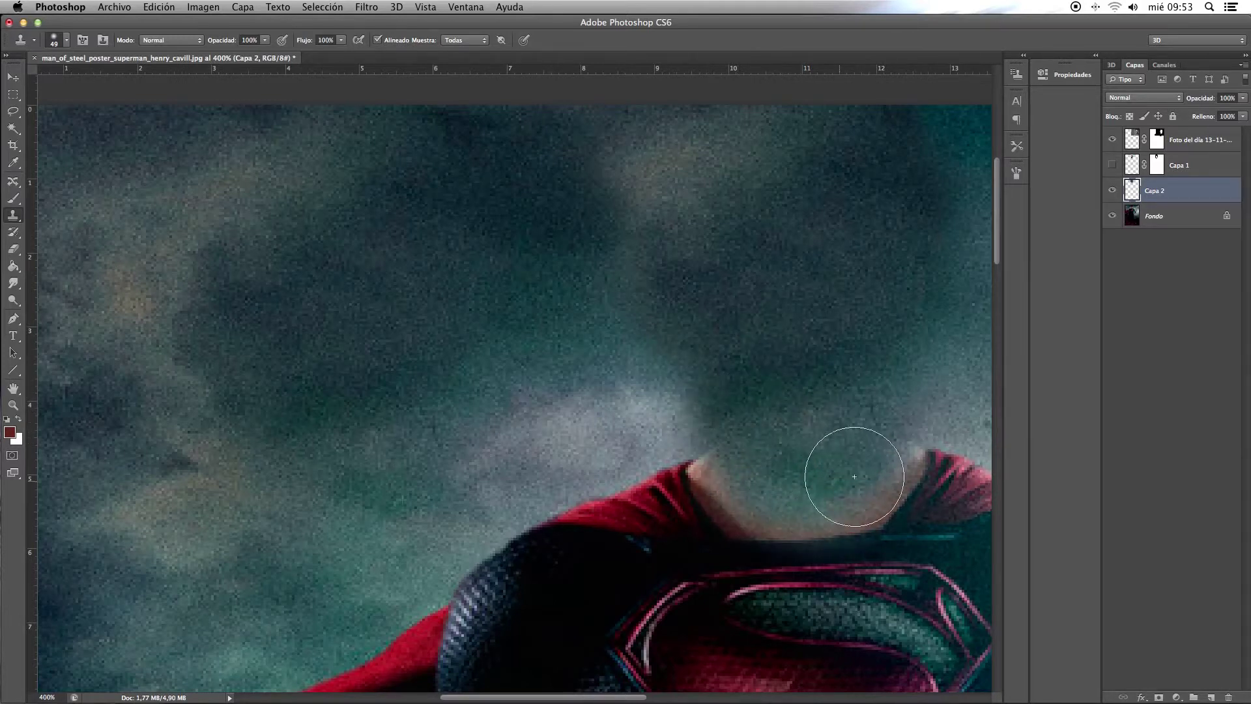
pyautogui.moveTo(734, 433)
pyautogui.mouseDown()
pyautogui.moveTo(717, 517)
pyautogui.moveTo(469, 511)
pyautogui.mouseUp()
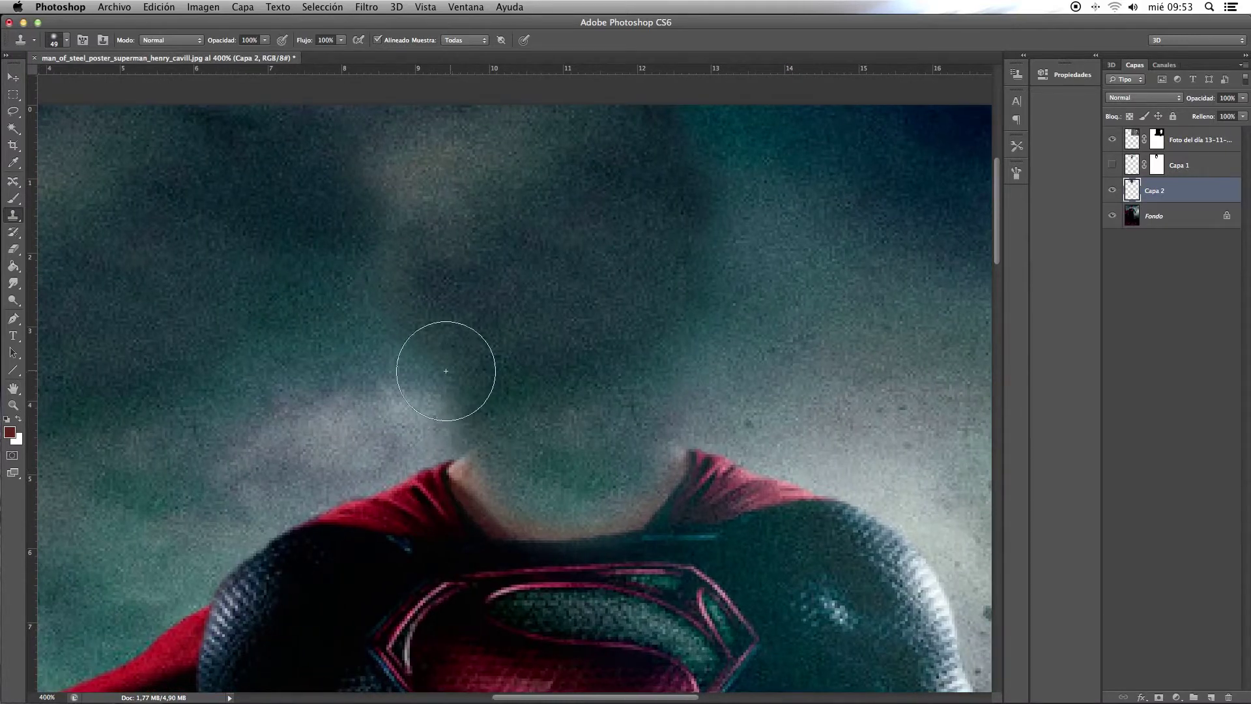
pyautogui.moveTo(446, 370)
pyautogui.mouseDown()
pyautogui.moveTo(307, 326)
pyautogui.moveTo(326, 446)
pyautogui.moveTo(484, 493)
pyautogui.mouseUp()
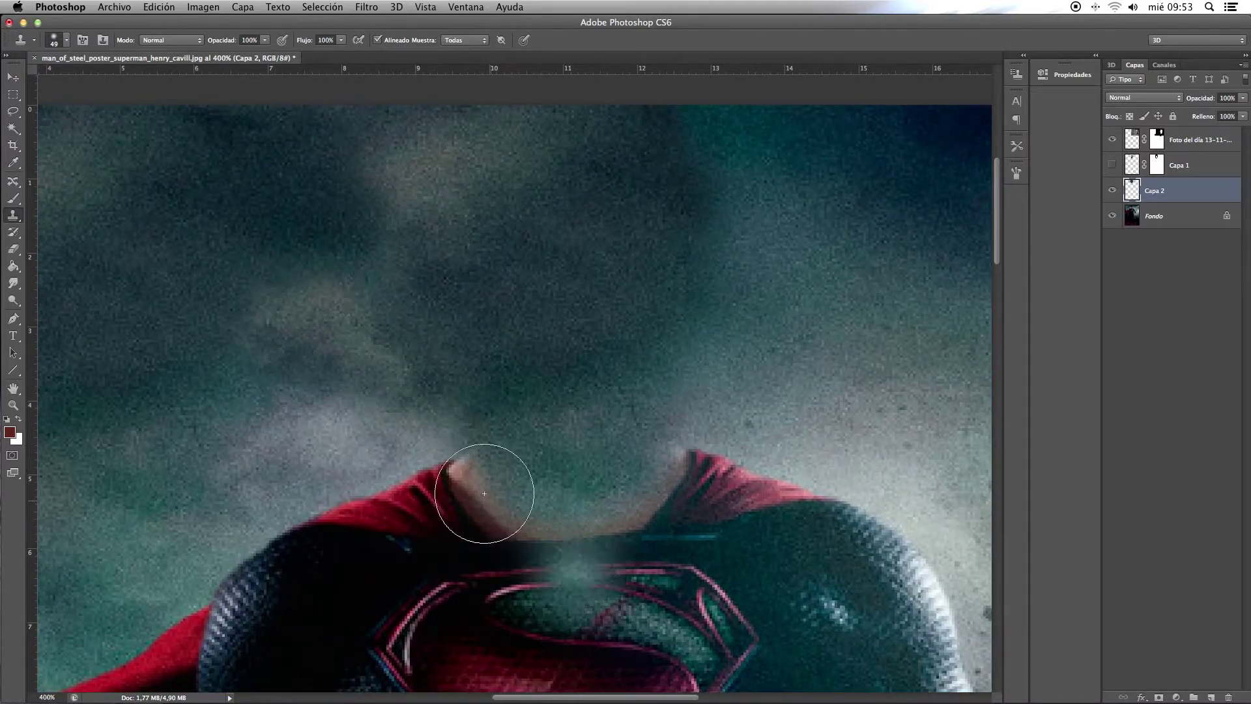
pyautogui.press('super+z')
pyautogui.press('c')
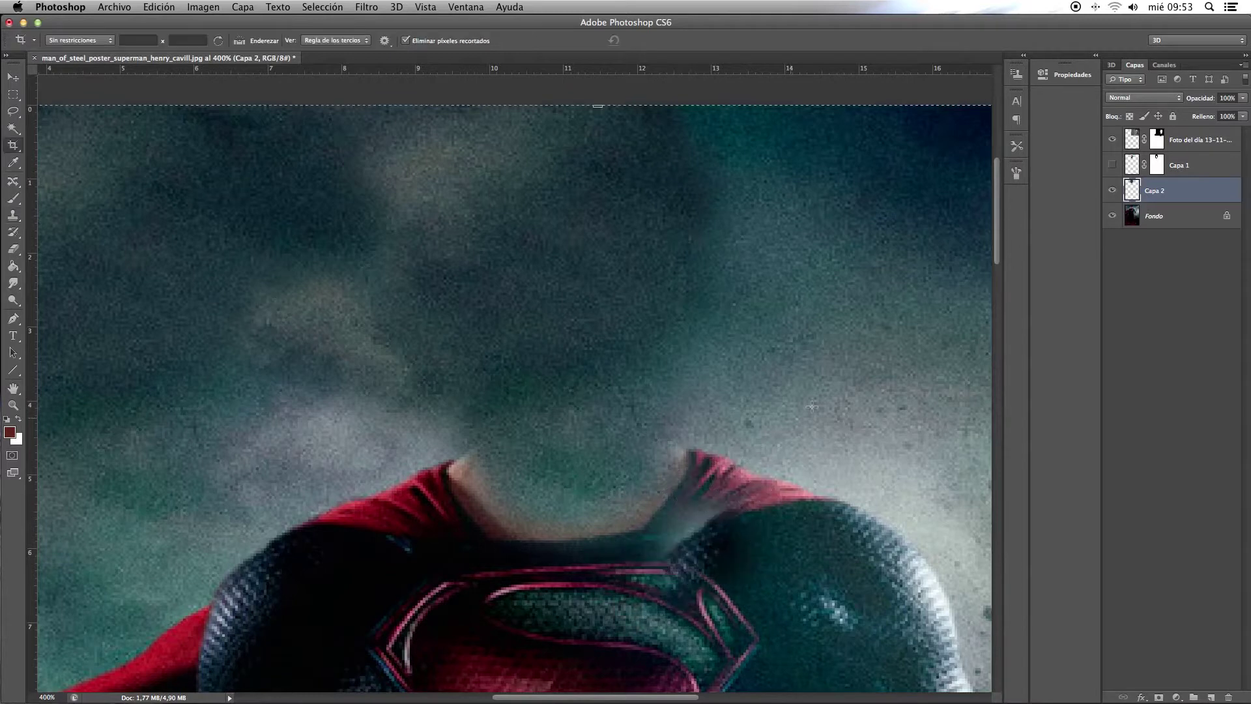
pyautogui.hotkey('alt', '[')
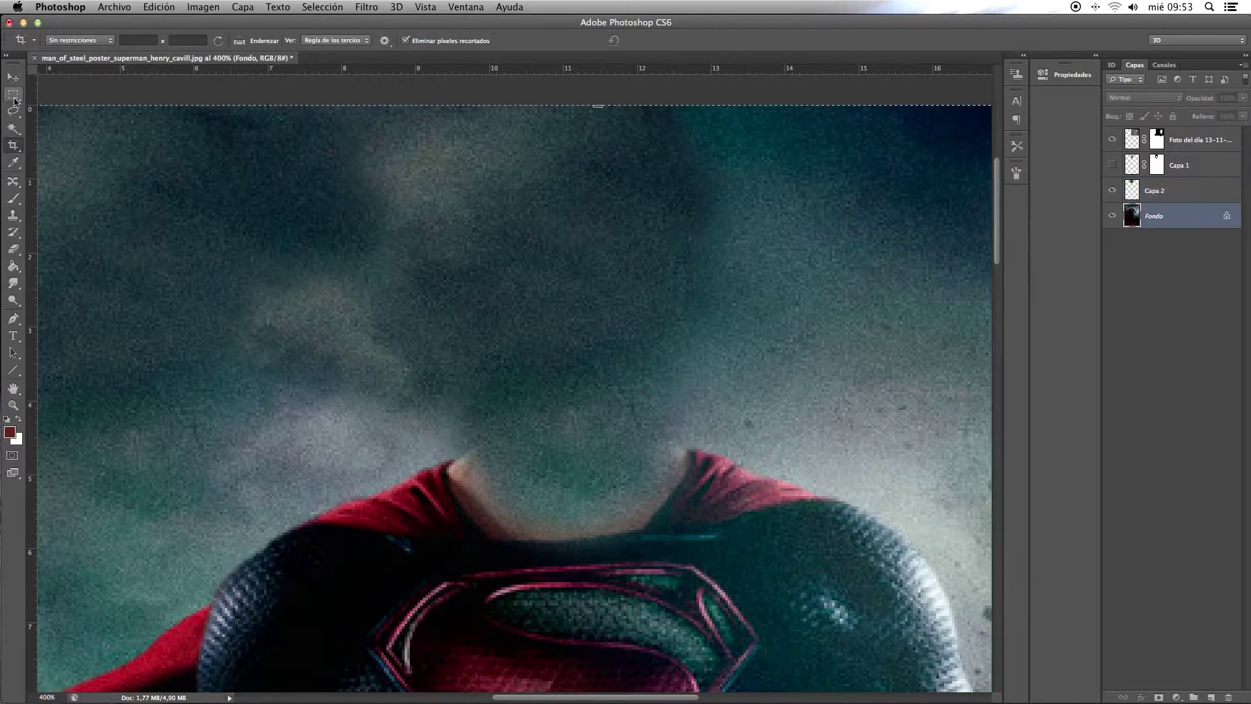
pyautogui.click(13, 94)
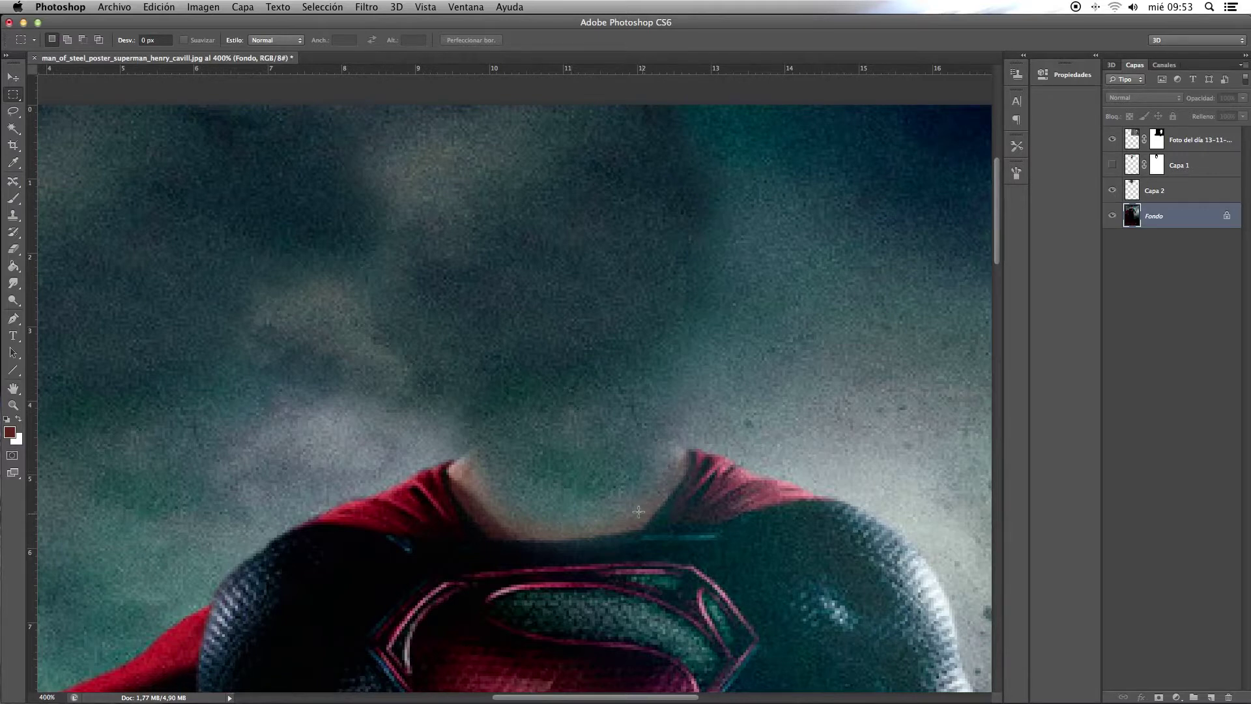
pyautogui.scroll(-3, 638, 511)
pyautogui.scroll(-2, 603, 363)
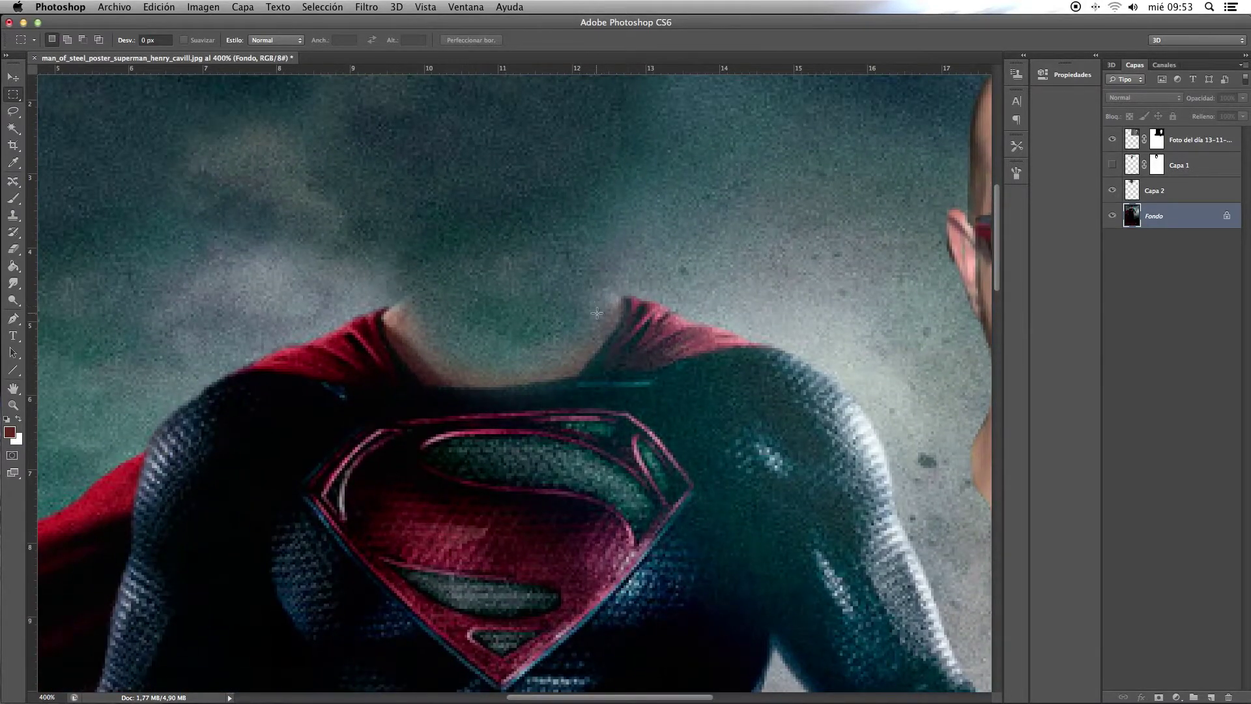
pyautogui.click(1191, 194)
pyautogui.press('e')
pyautogui.moveTo(636, 321)
pyautogui.mouseDown()
pyautogui.moveTo(560, 372)
pyautogui.moveTo(525, 372)
pyautogui.moveTo(407, 321)
pyautogui.mouseUp()
pyautogui.hotkey('ctrl', 'z')
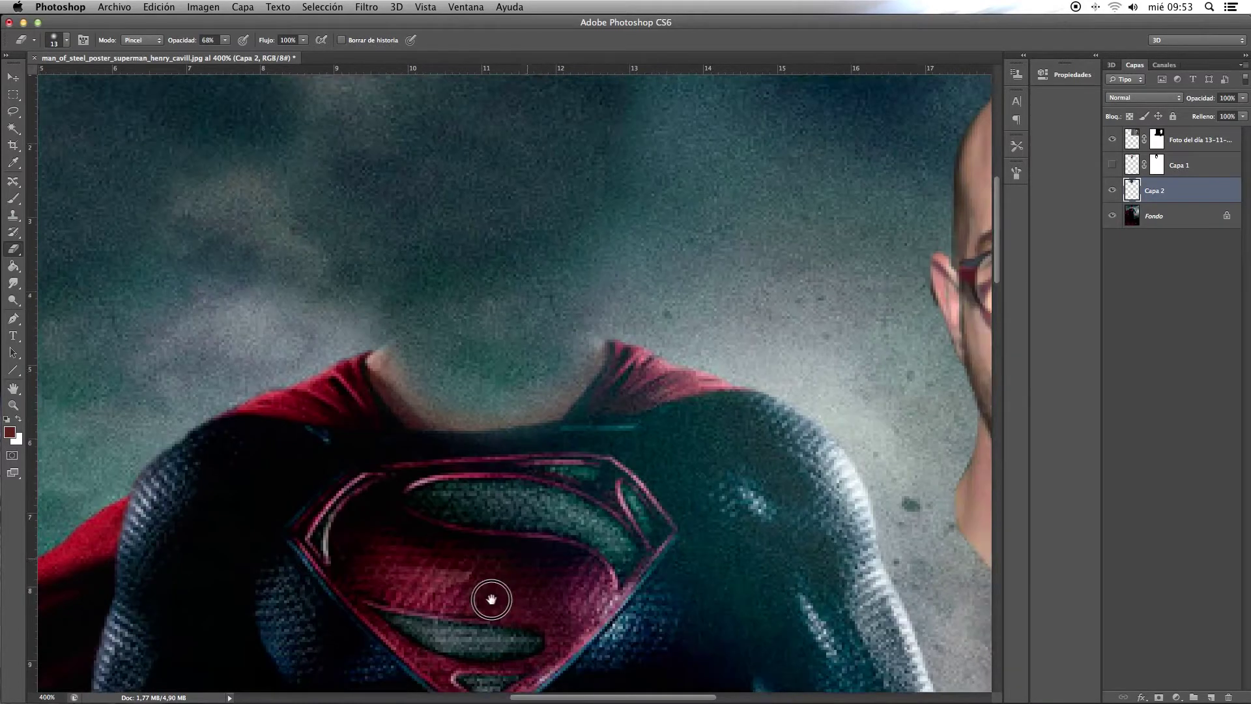
pyautogui.moveTo(531, 545)
pyautogui.mouseDown()
pyautogui.moveTo(488, 595)
pyautogui.moveTo(421, 639)
pyautogui.mouseUp()
pyautogui.scroll(-1, 597, 436)
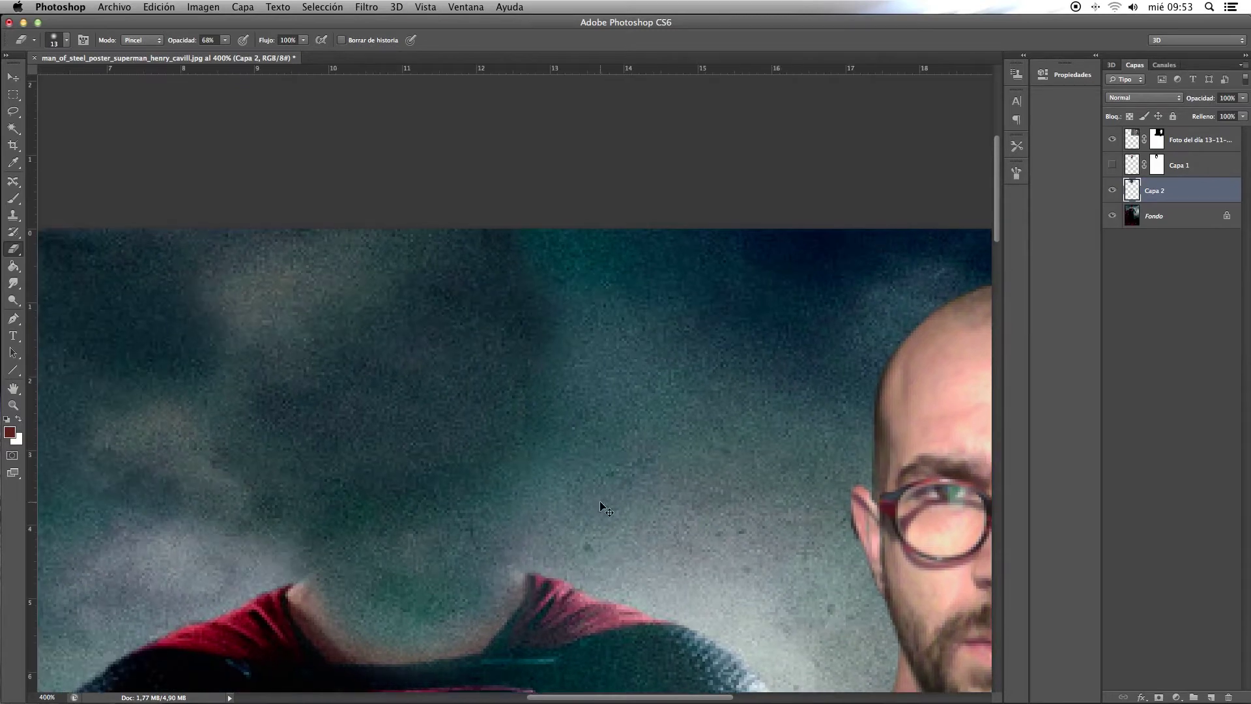
pyautogui.scroll(-1, 599, 482)
pyautogui.scroll(-5, 554, 339)
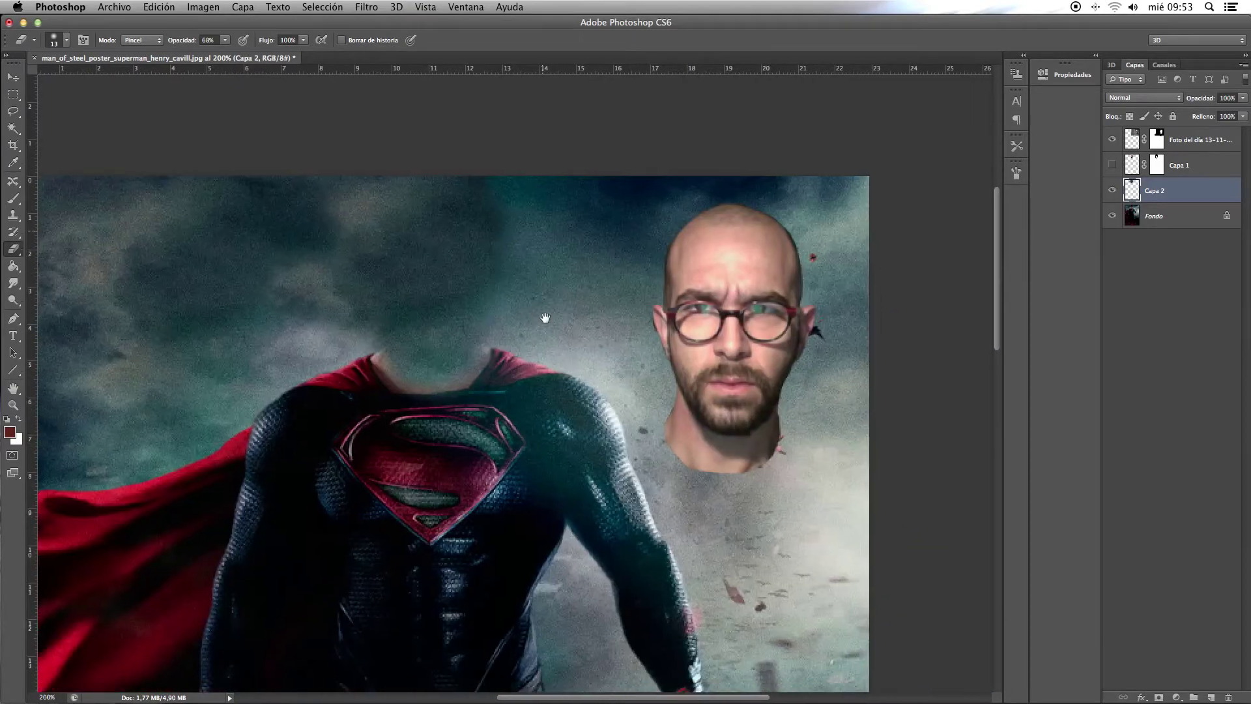
# Drag the head photo over Superman's head, toggling Capa 2 to compare
pyautogui.click(13, 77)
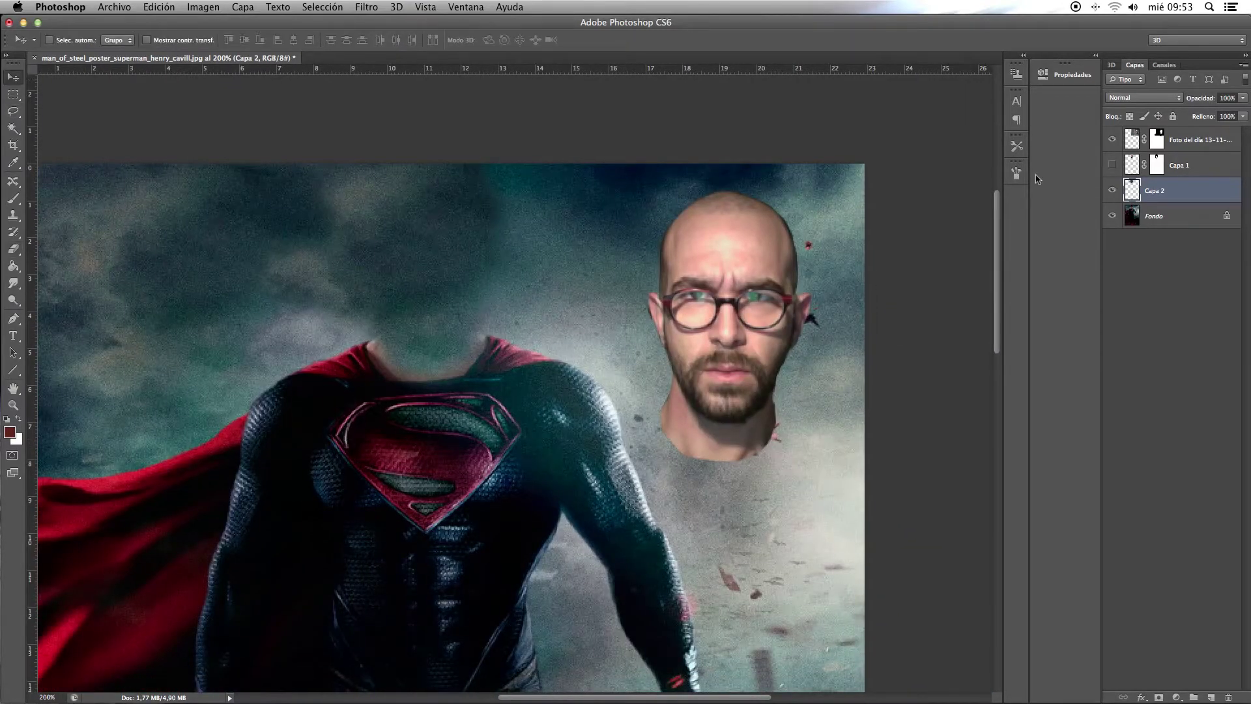
pyautogui.click(1134, 139)
pyautogui.moveTo(722, 318)
pyautogui.mouseDown()
pyautogui.moveTo(429, 289)
pyautogui.moveTo(622, 317)
pyautogui.mouseUp()
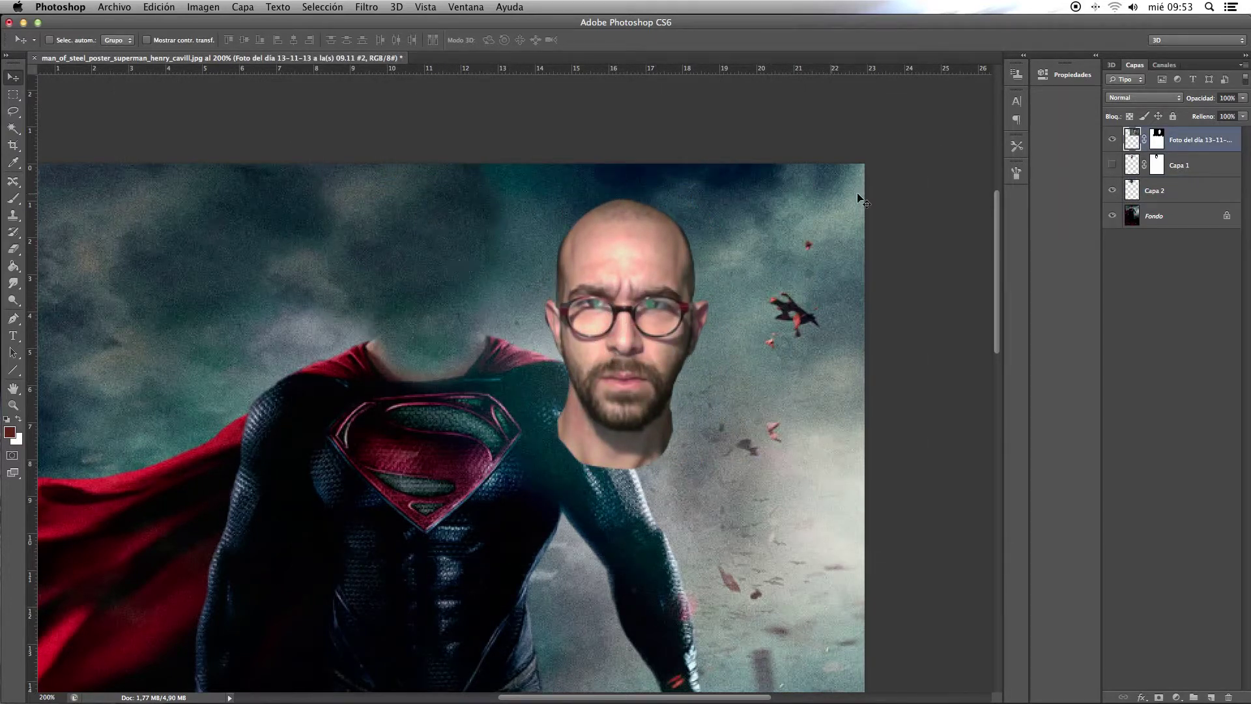
pyautogui.click(1113, 191)
pyautogui.click(1112, 192)
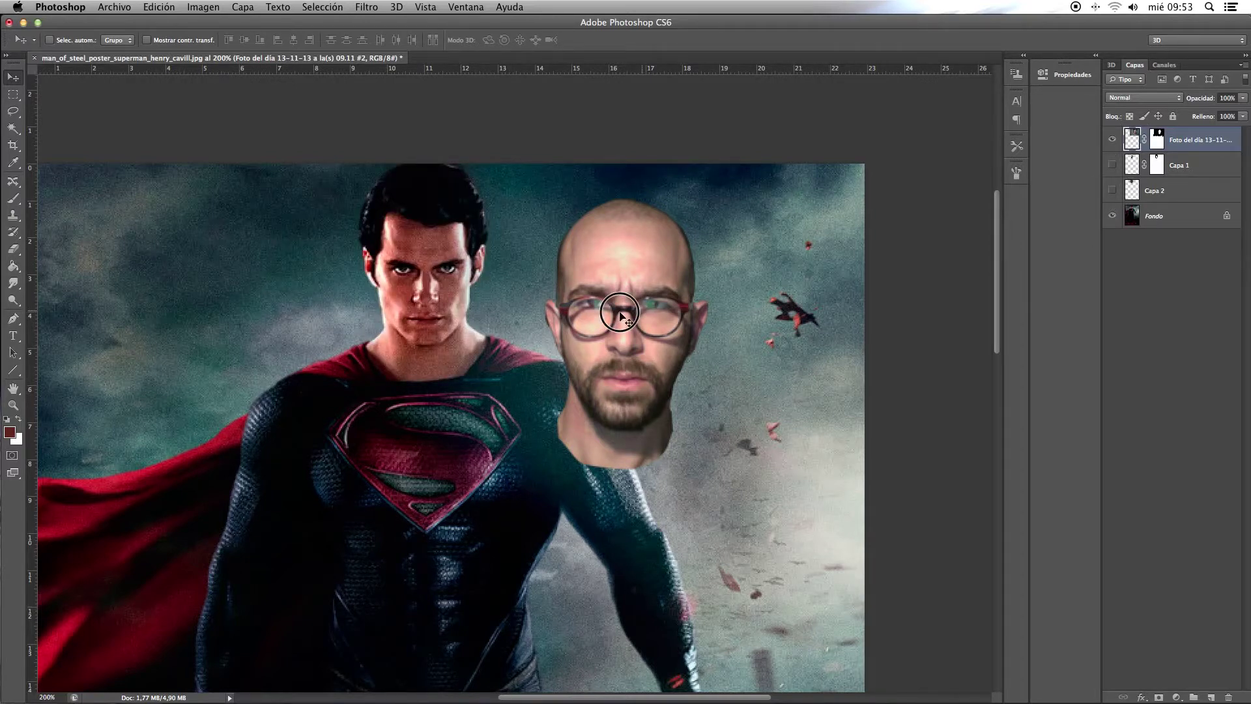
pyautogui.moveTo(640, 314); pyautogui.dragTo(439, 279)
# Free Transform the face to about 75%, tilted -1.72°, positioned over Superman's face
pyautogui.hotkey('ctrl', 't')
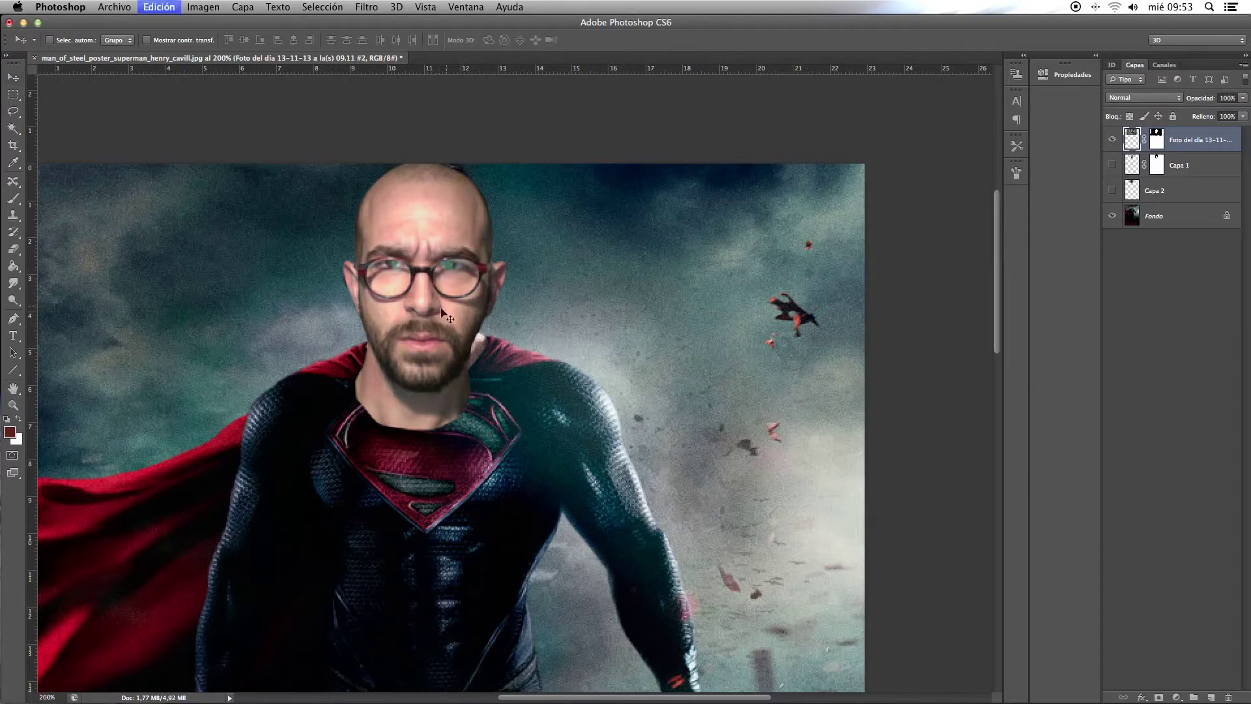
pyautogui.moveTo(736, 531); pyautogui.dragTo(527, 390)
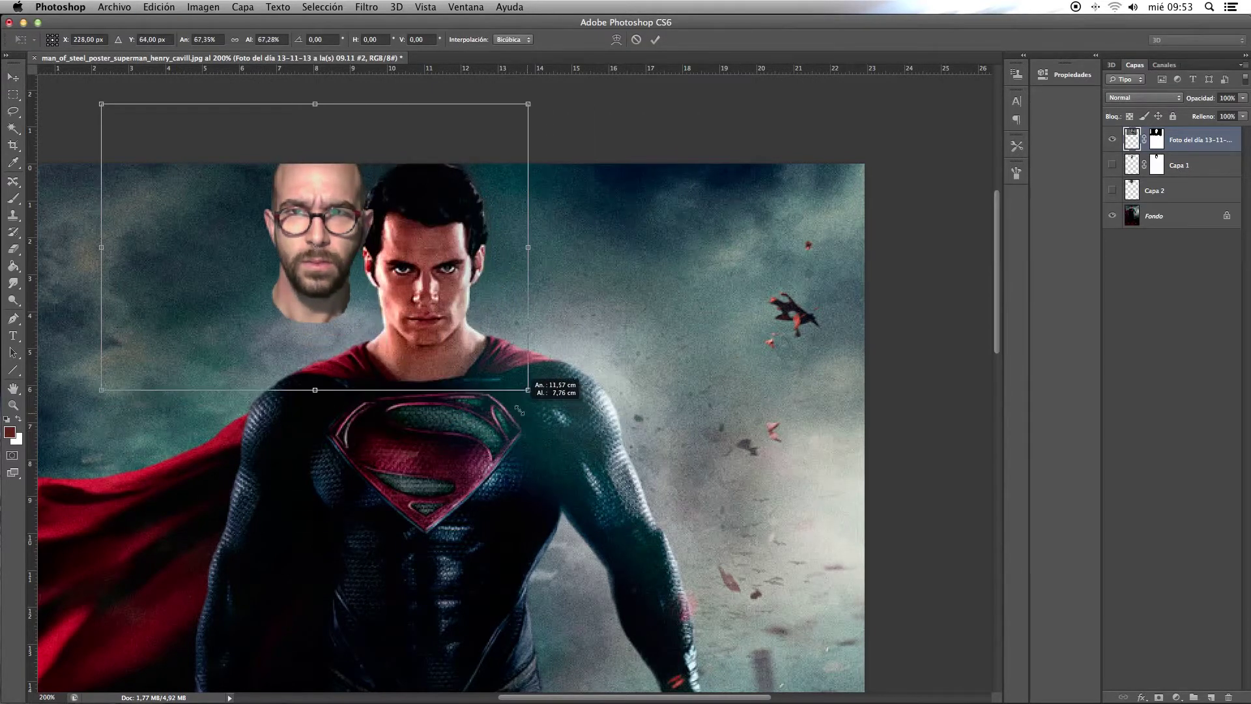
pyautogui.moveTo(333, 282); pyautogui.dragTo(432, 318)
pyautogui.moveTo(624, 422); pyautogui.dragTo(666, 449)
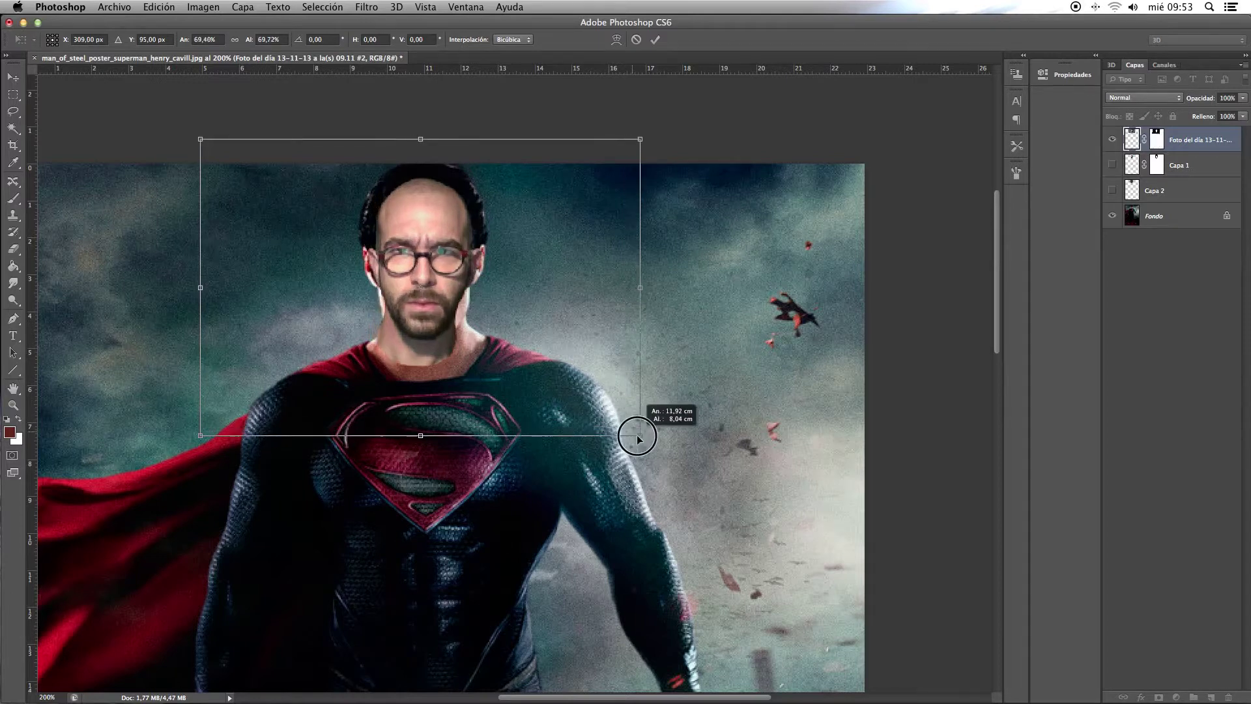
pyautogui.moveTo(503, 341); pyautogui.dragTo(488, 336)
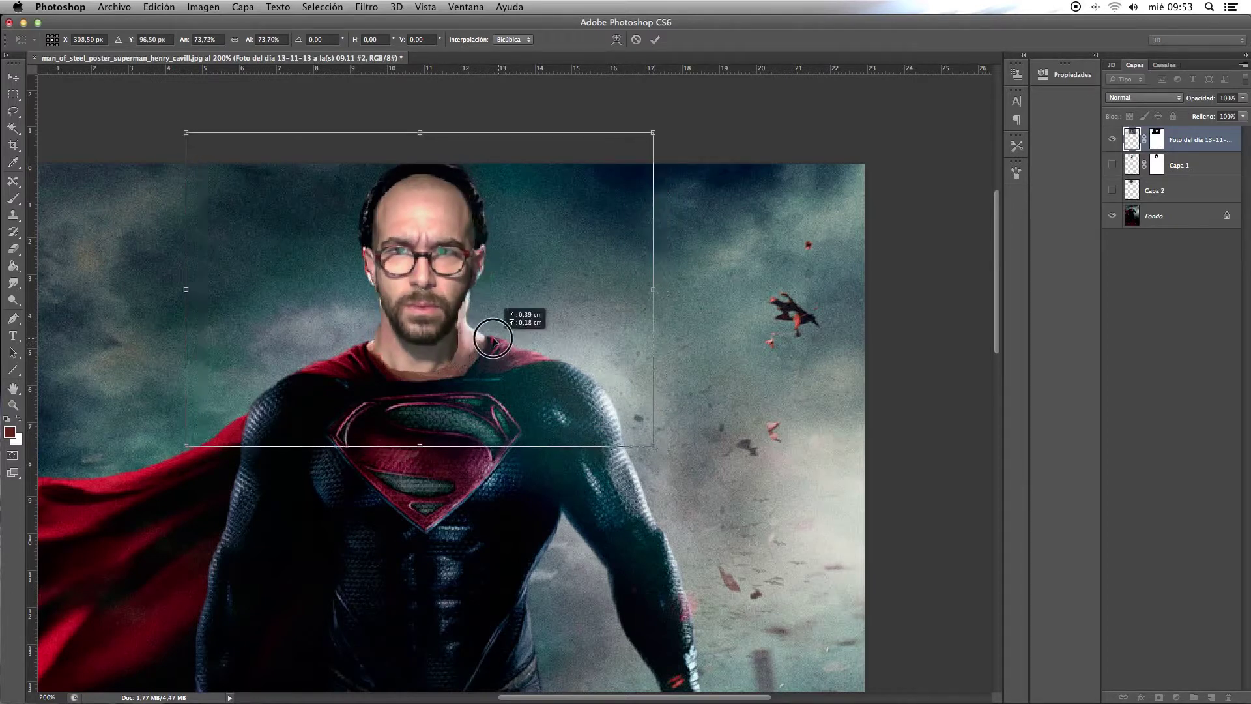
pyautogui.moveTo(662, 450); pyautogui.dragTo(703, 478)
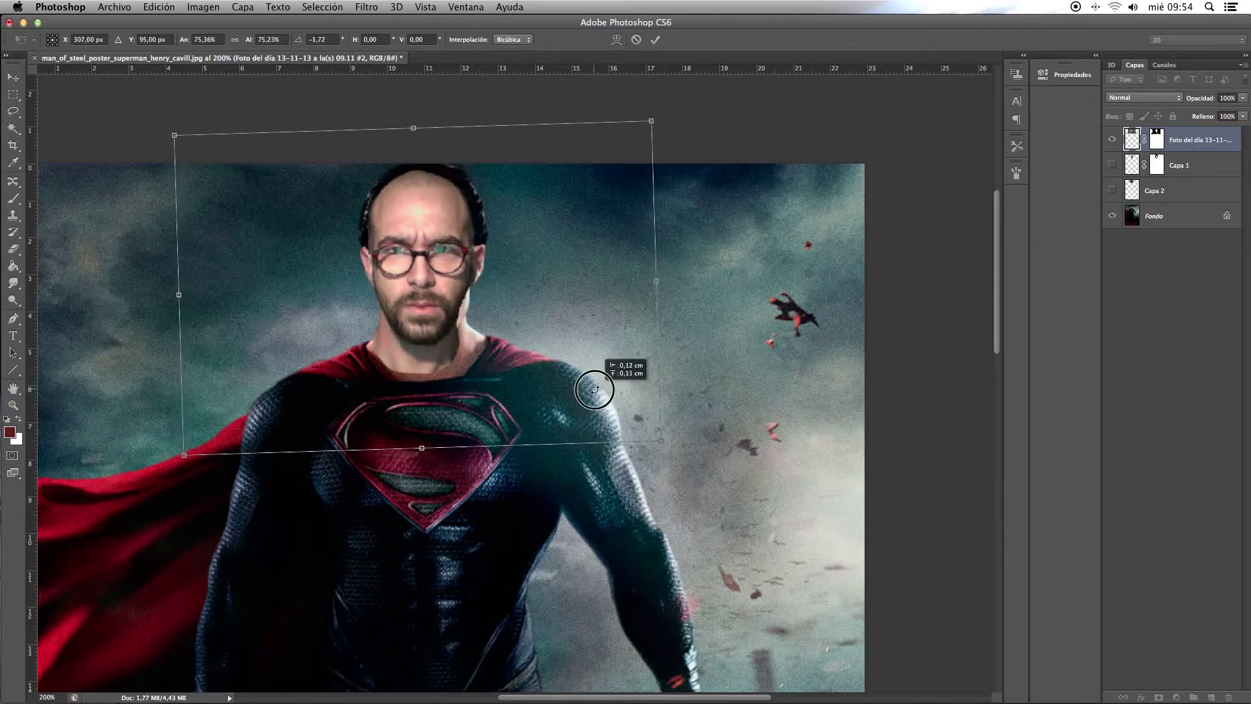
pyautogui.moveTo(598, 393); pyautogui.dragTo(596, 389)
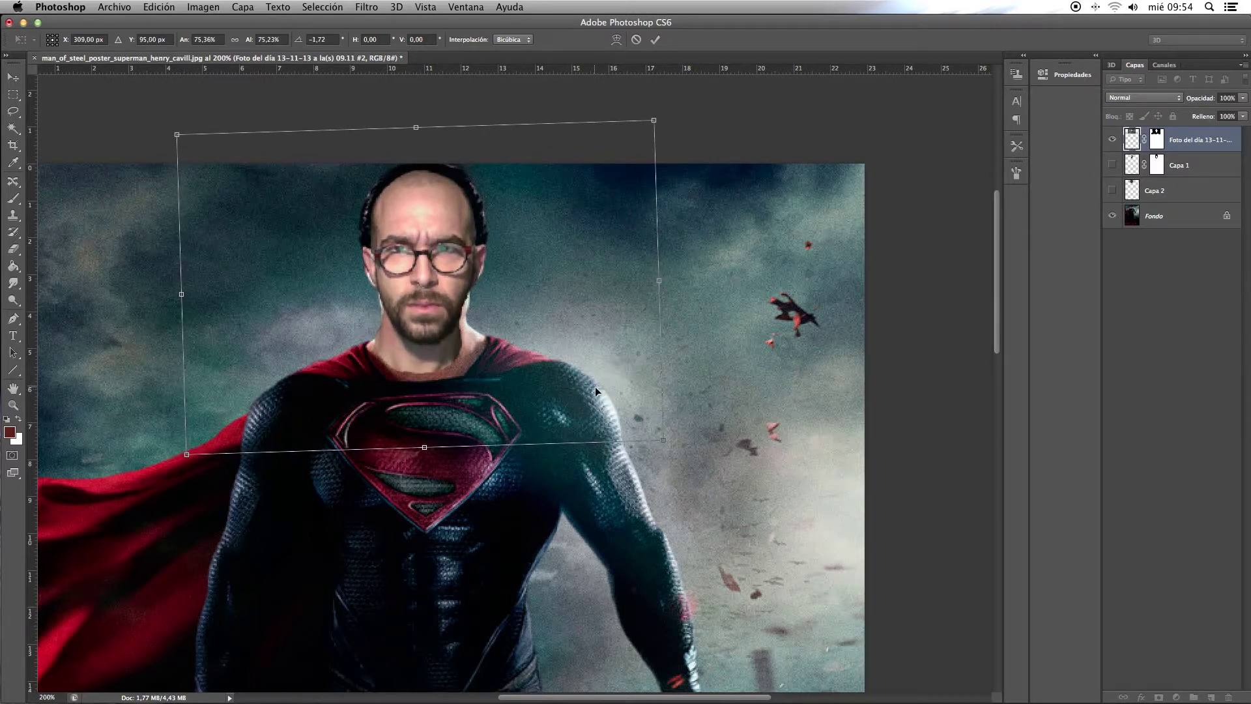
pyautogui.press('Return')
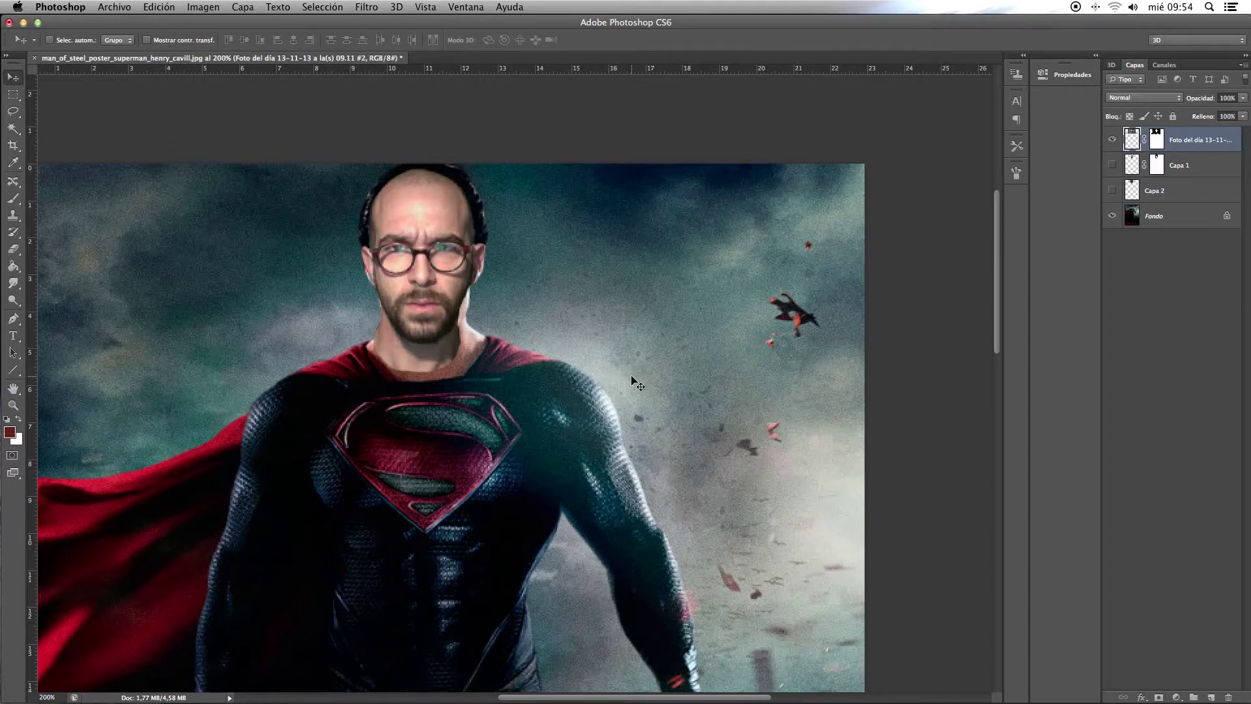
# At 100% zoom, shrink the face slightly to about 98.7%
pyautogui.hotkey('ctrl', '-')
pyautogui.hotkey('ctrl', '-')
pyautogui.hotkey('ctrl', '-')
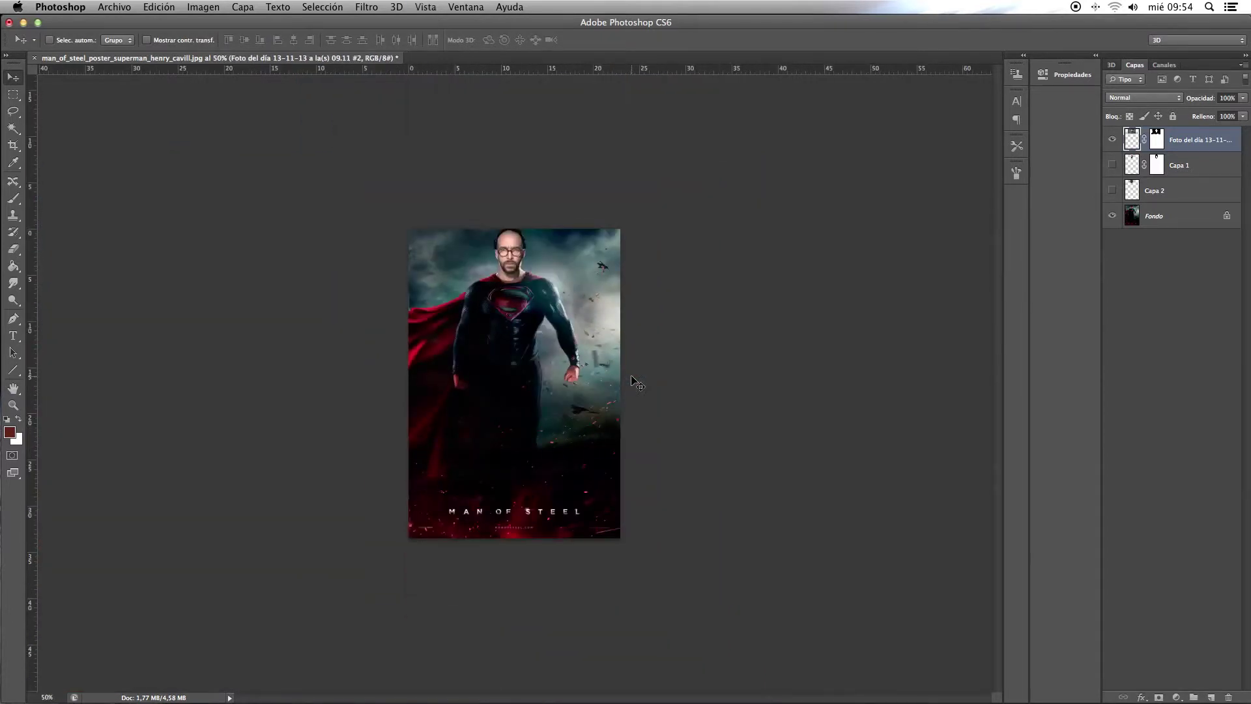
pyautogui.hotkey('ctrl', '+')
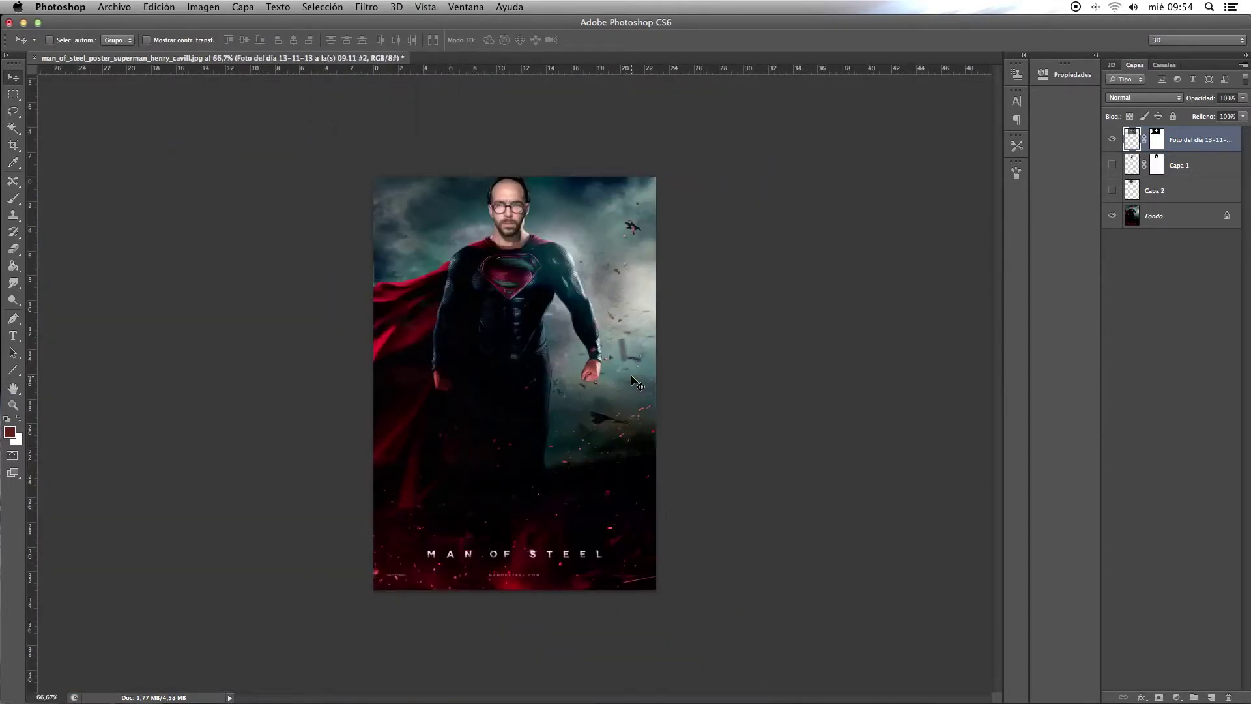
pyautogui.hotkey('ctrl', '+')
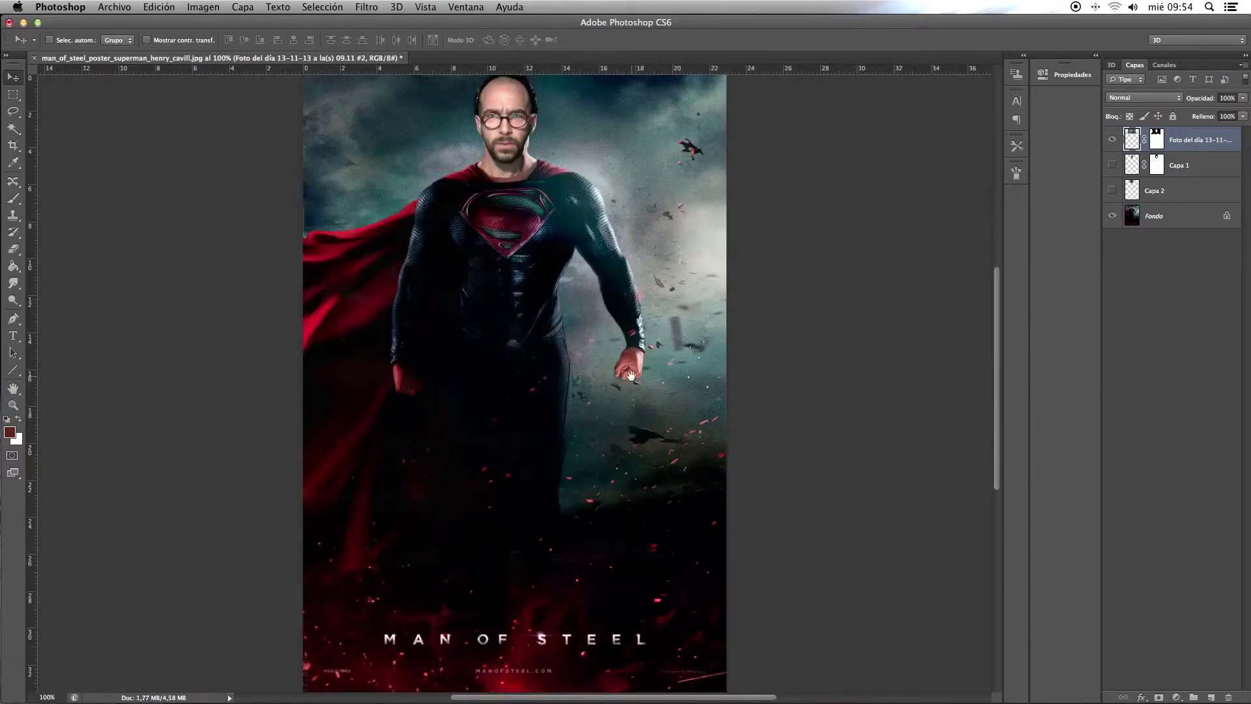
pyautogui.moveTo(630, 376); pyautogui.dragTo(645, 451)
pyautogui.hotkey('ctrl', 't')
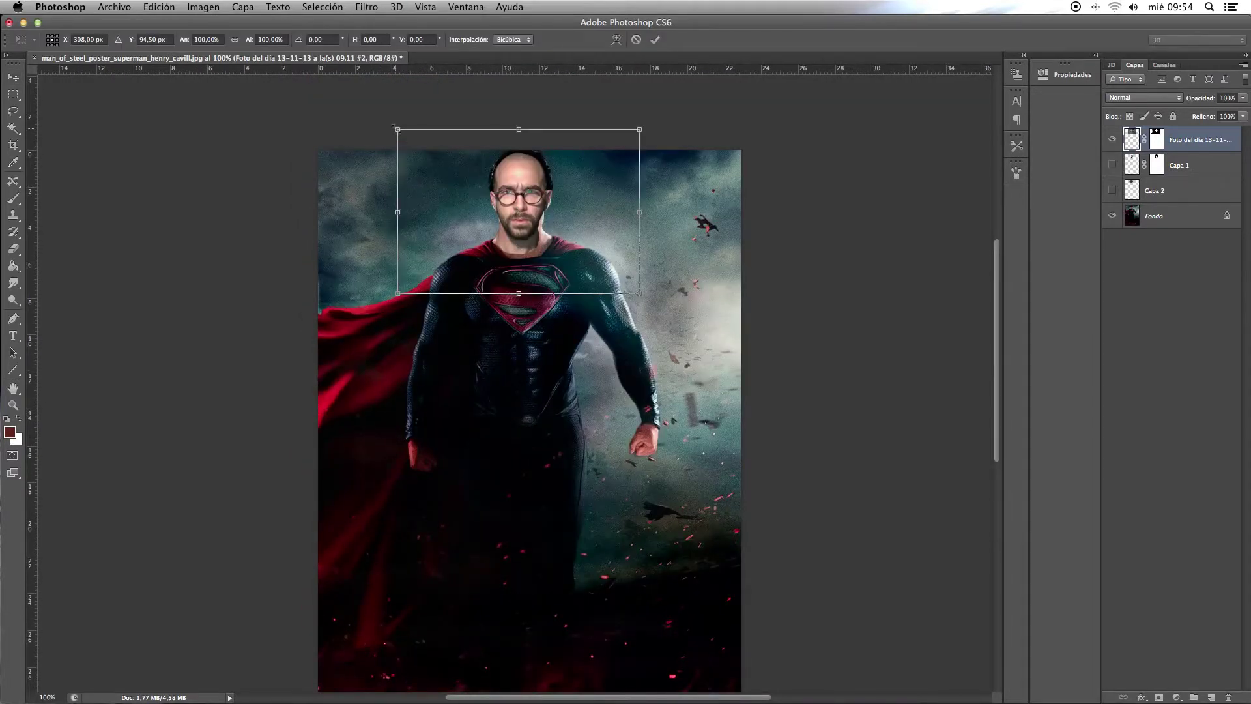
pyautogui.moveTo(398, 129); pyautogui.dragTo(401, 131)
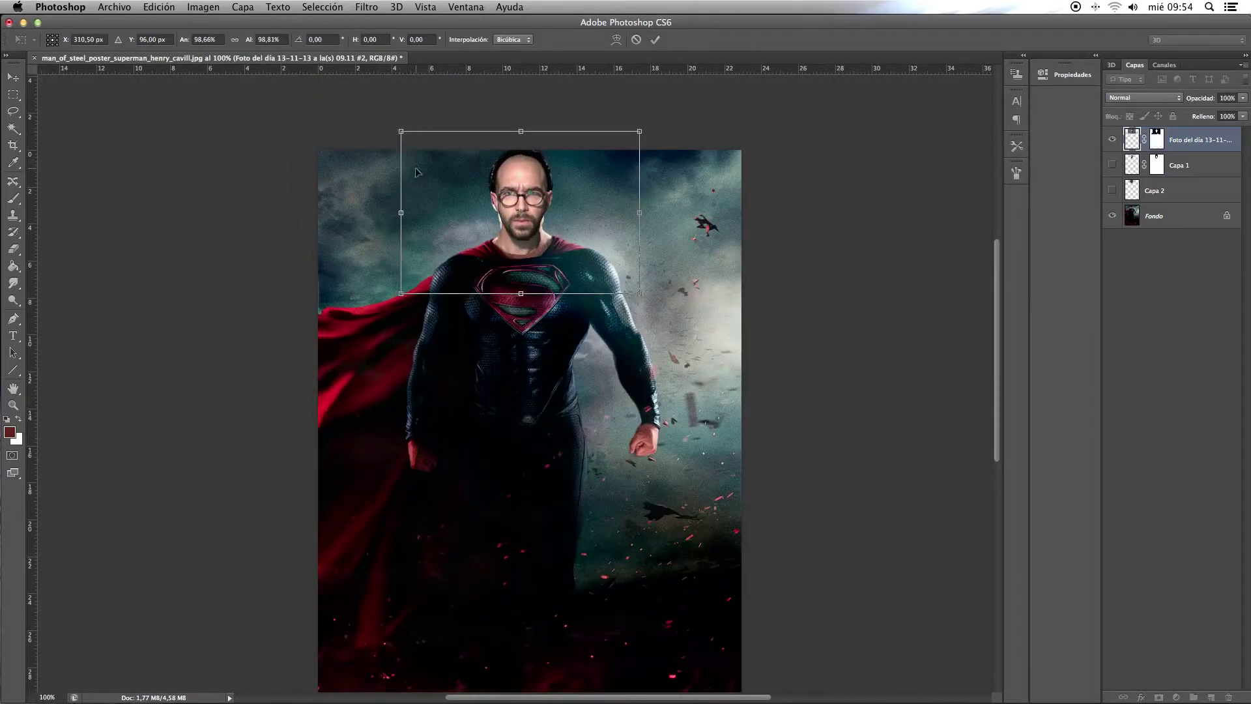
pyautogui.press('Return')
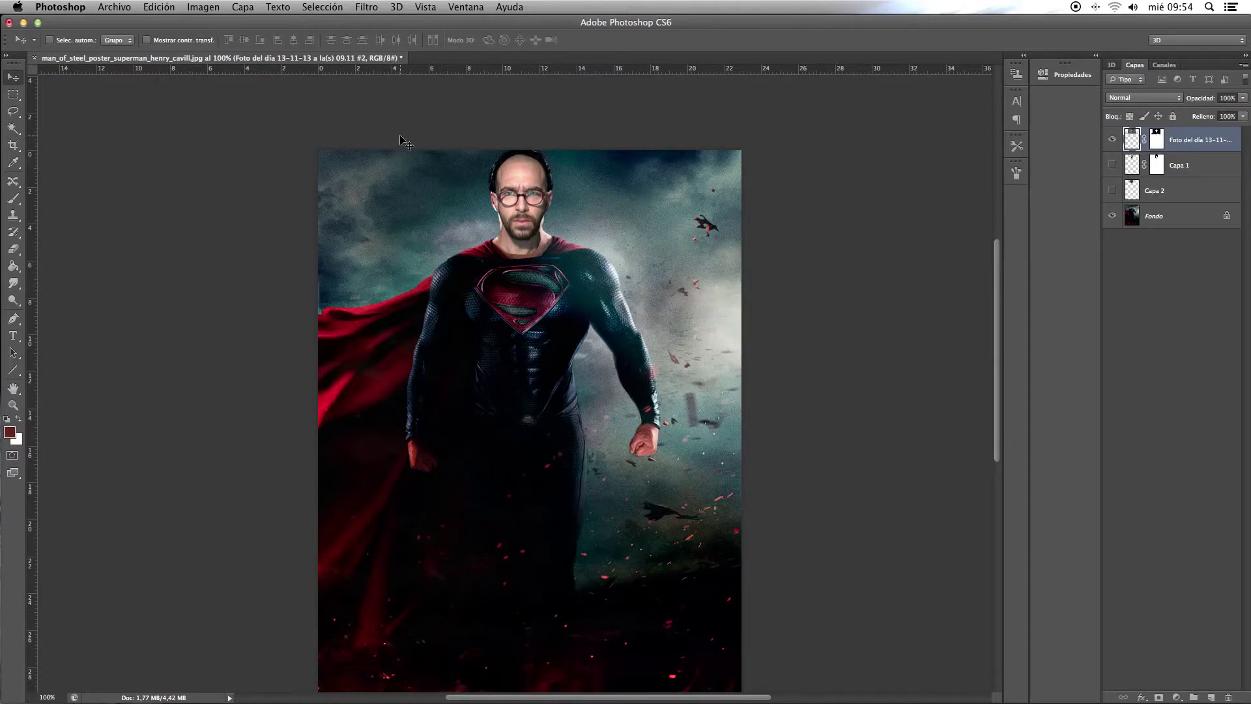
# At 300% zoom, nudge the face into place on Superman's neck with the Move tool
pyautogui.hotkey('ctrl', '+')
pyautogui.hotkey('ctrl', '+')
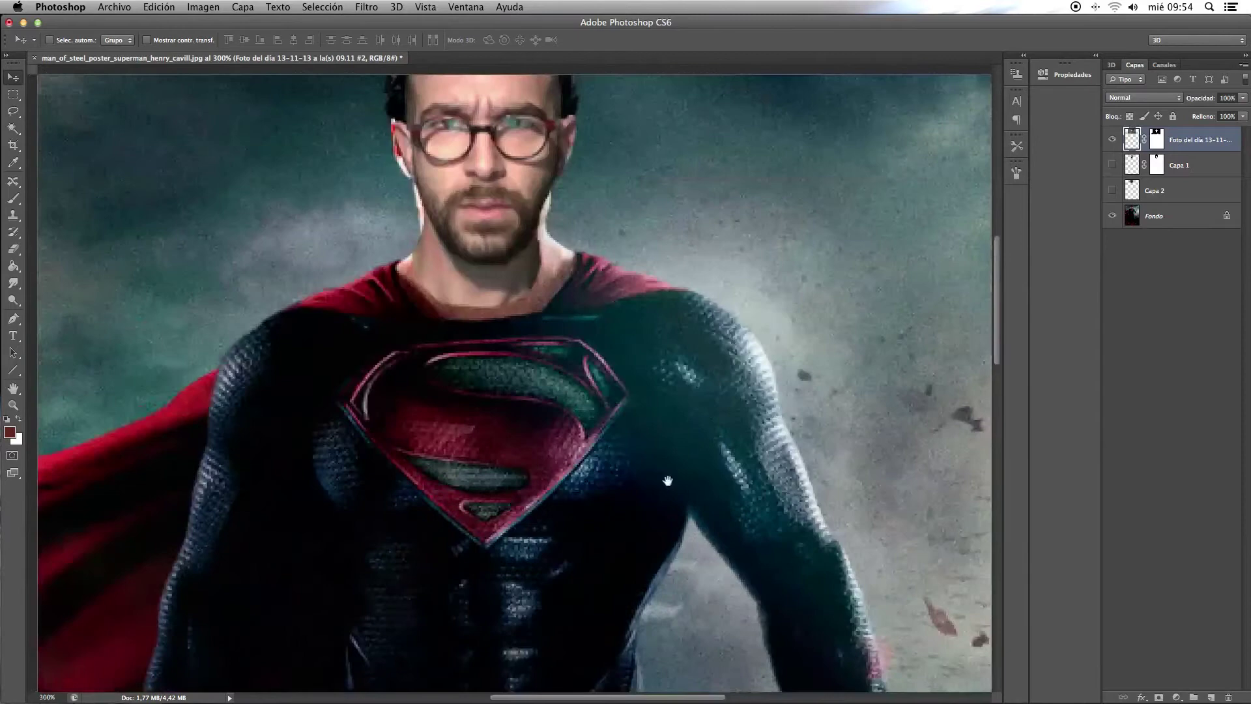
pyautogui.moveTo(400, 135); pyautogui.dragTo(297, 229)
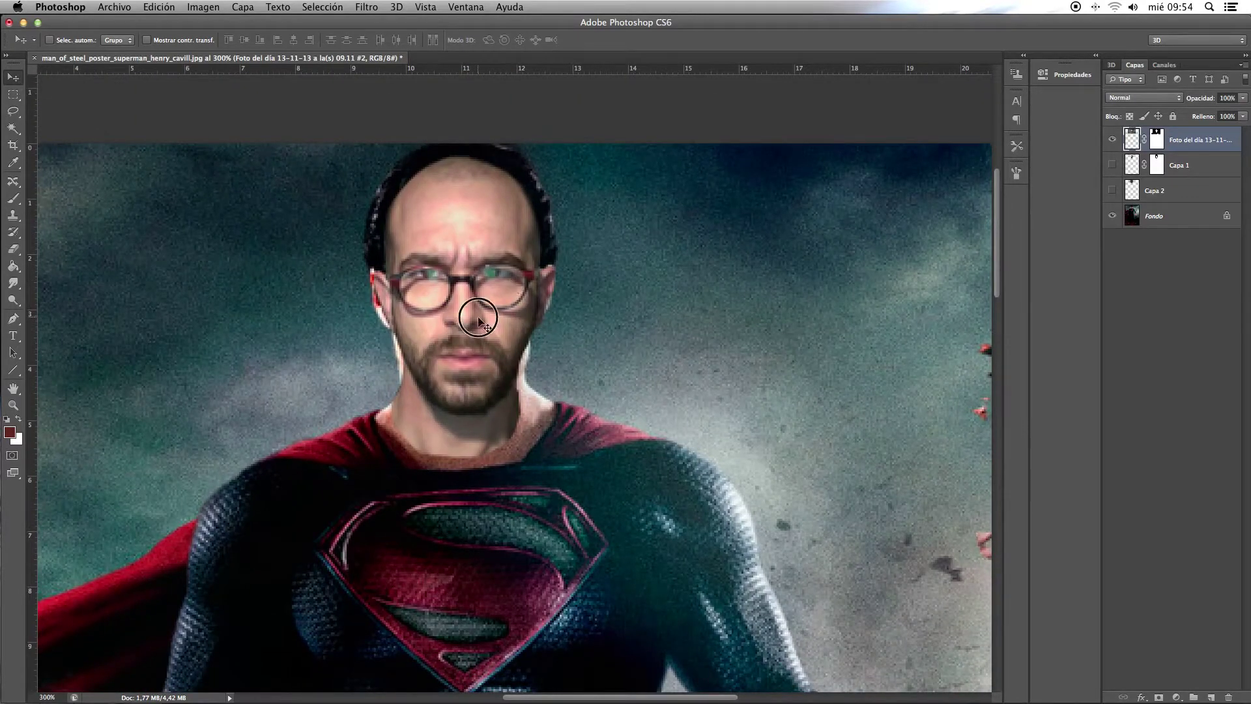
pyautogui.moveTo(478, 322); pyautogui.dragTo(480, 326)
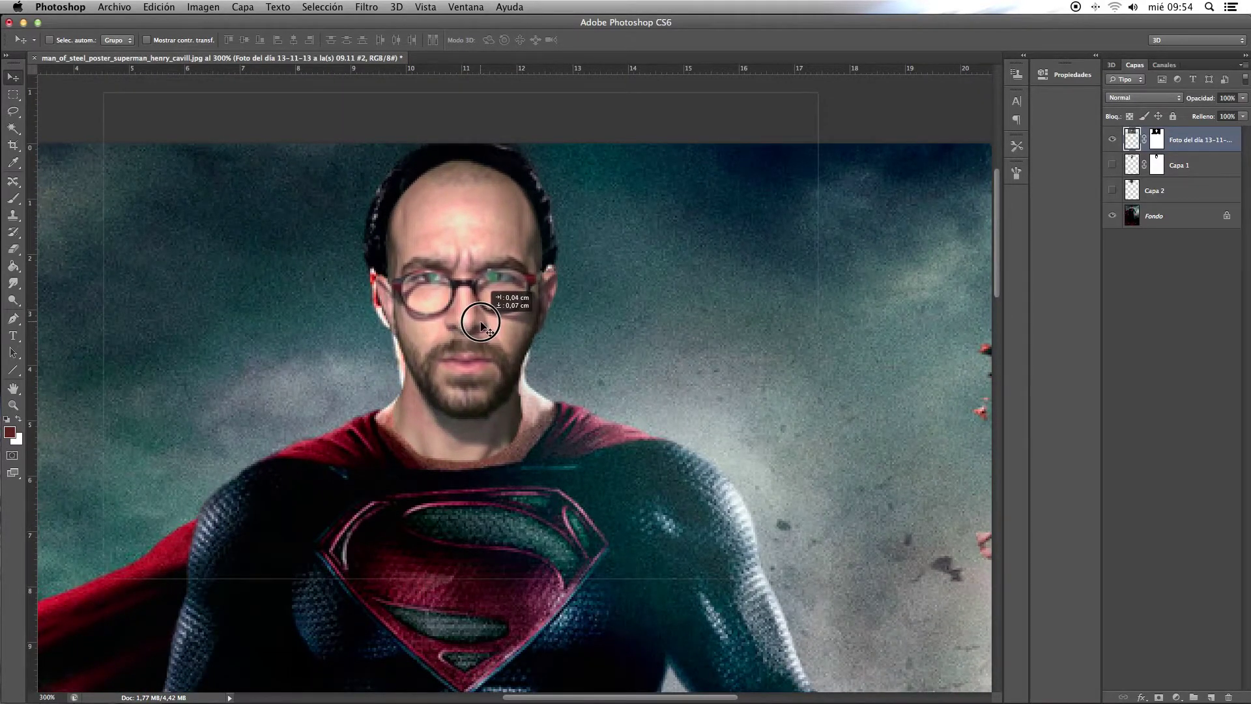
pyautogui.moveTo(480, 326); pyautogui.dragTo(479, 325)
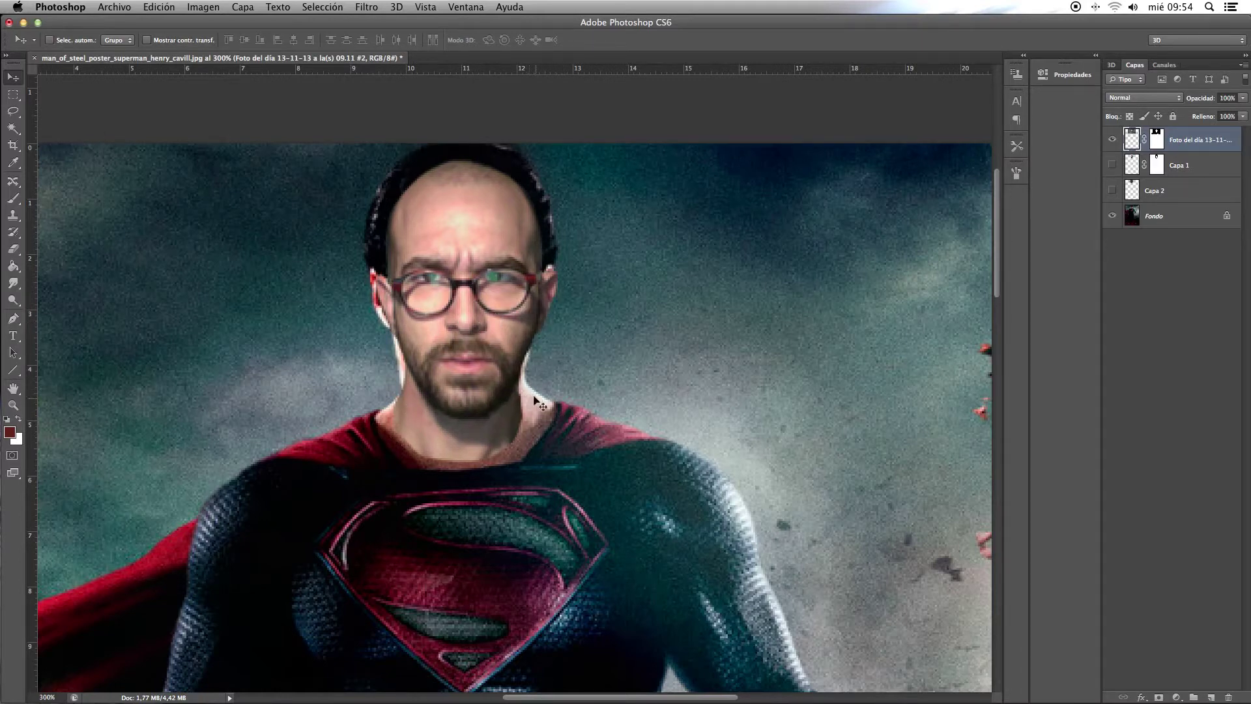
pyautogui.moveTo(492, 363); pyautogui.dragTo(496, 367)
# Show Capa 2 and erase its sky patch beside the neck, collar and jaw
pyautogui.click(1108, 198)
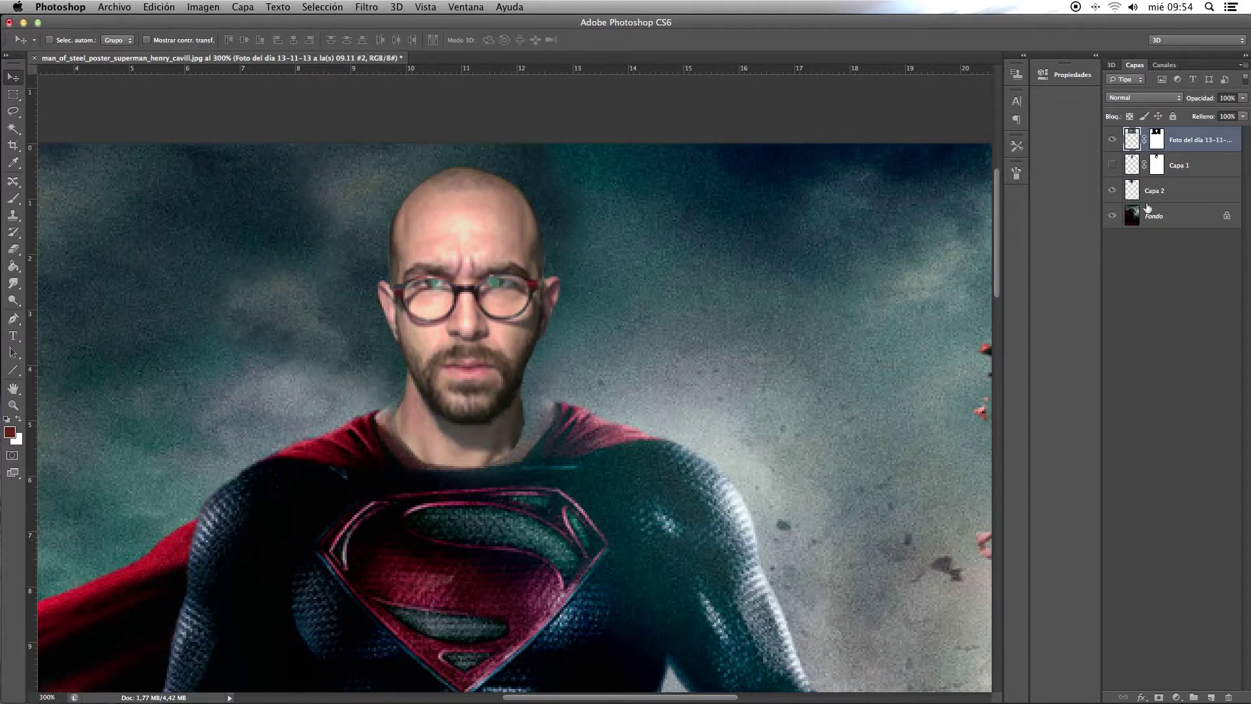
pyautogui.click(1132, 189)
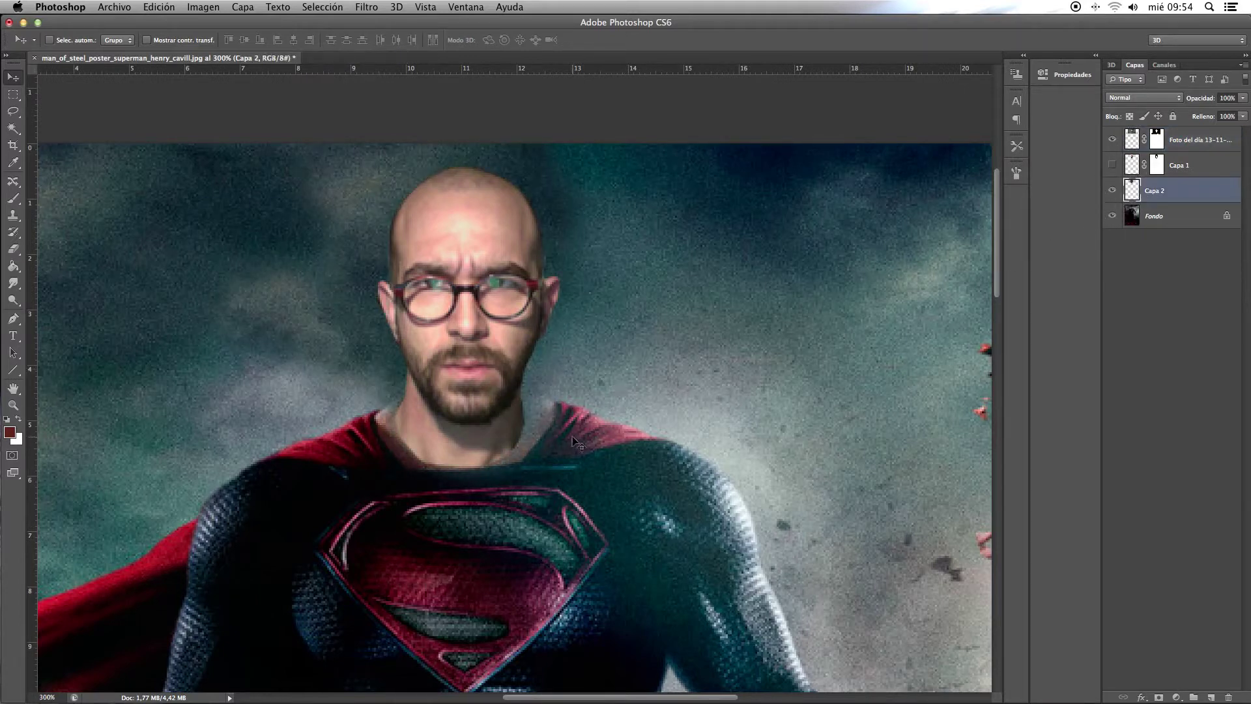
pyautogui.press('e')
pyautogui.press(']')
pyautogui.press(']')
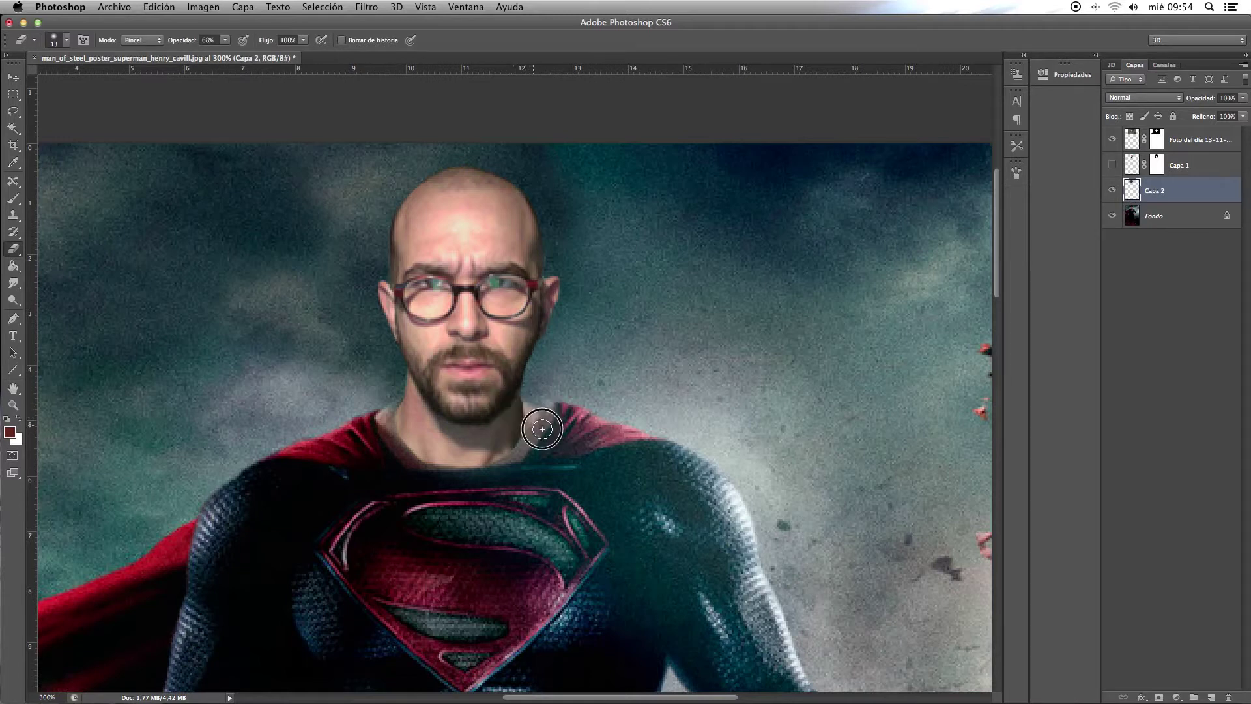
pyautogui.moveTo(529, 415)
pyautogui.mouseDown()
pyautogui.moveTo(381, 456)
pyautogui.moveTo(422, 375)
pyautogui.mouseUp()
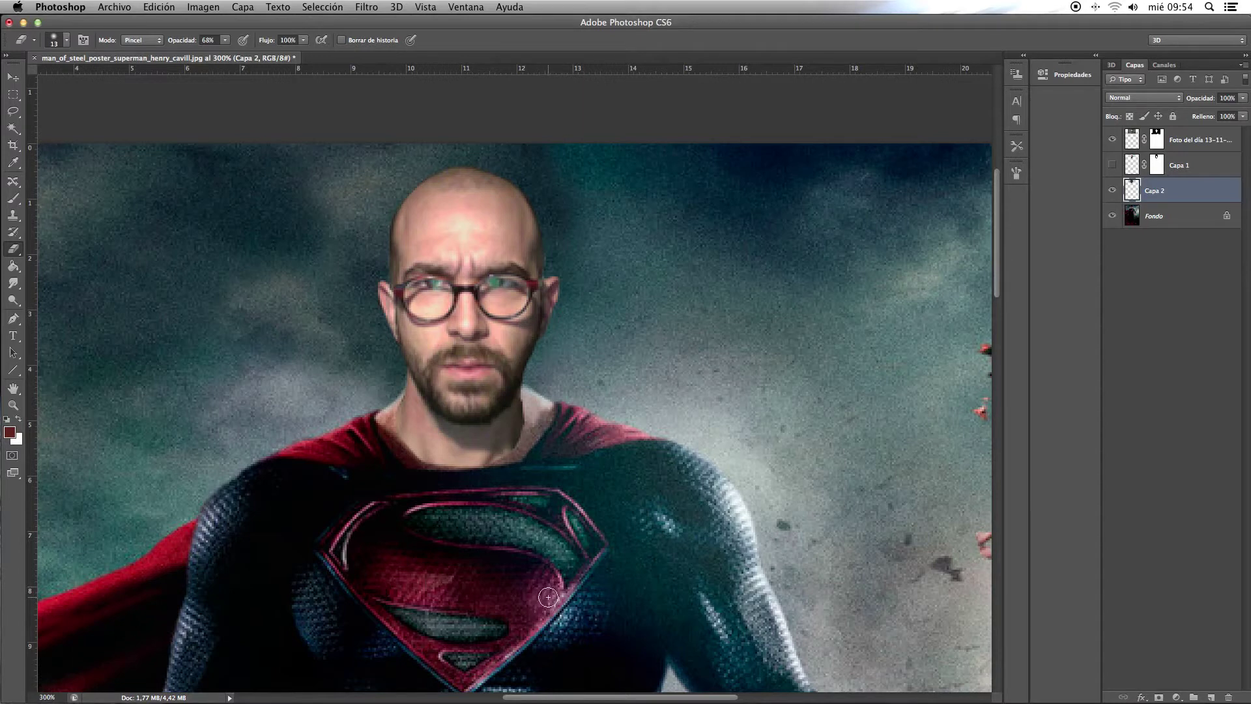
pyautogui.moveTo(525, 512)
pyautogui.mouseDown()
pyautogui.moveTo(507, 385)
pyautogui.moveTo(425, 397)
pyautogui.moveTo(529, 438)
pyautogui.mouseUp()
# With the face hidden, erase along the left neckline, then reshow the face and target its mask
pyautogui.click(1112, 140)
pyautogui.moveTo(505, 407)
pyautogui.mouseDown()
pyautogui.moveTo(396, 445)
pyautogui.moveTo(532, 415)
pyautogui.mouseUp()
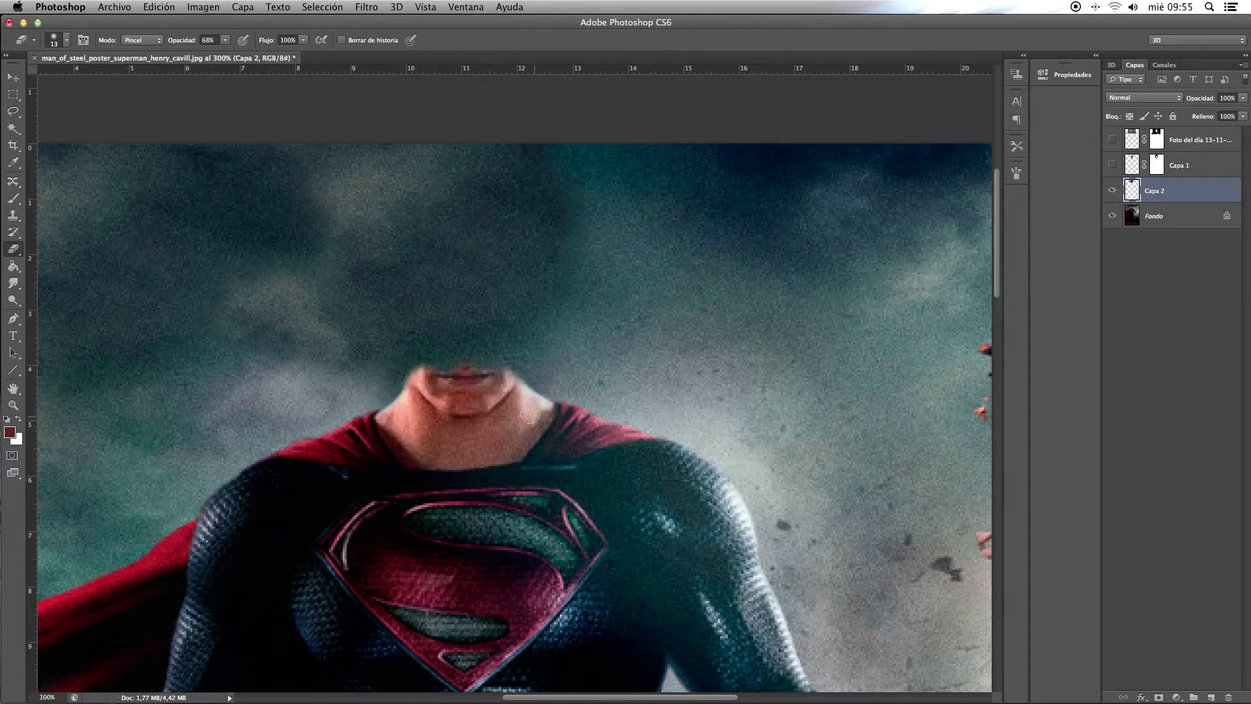
pyautogui.click(1112, 140)
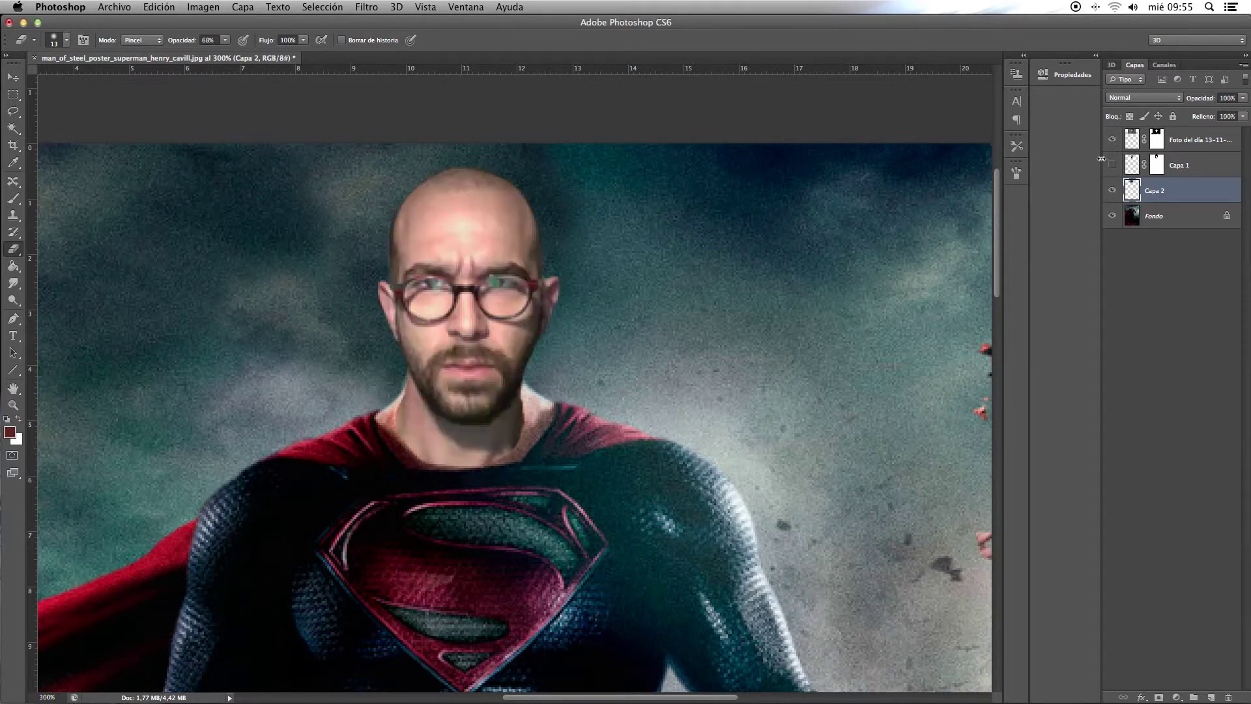
pyautogui.click(1160, 142)
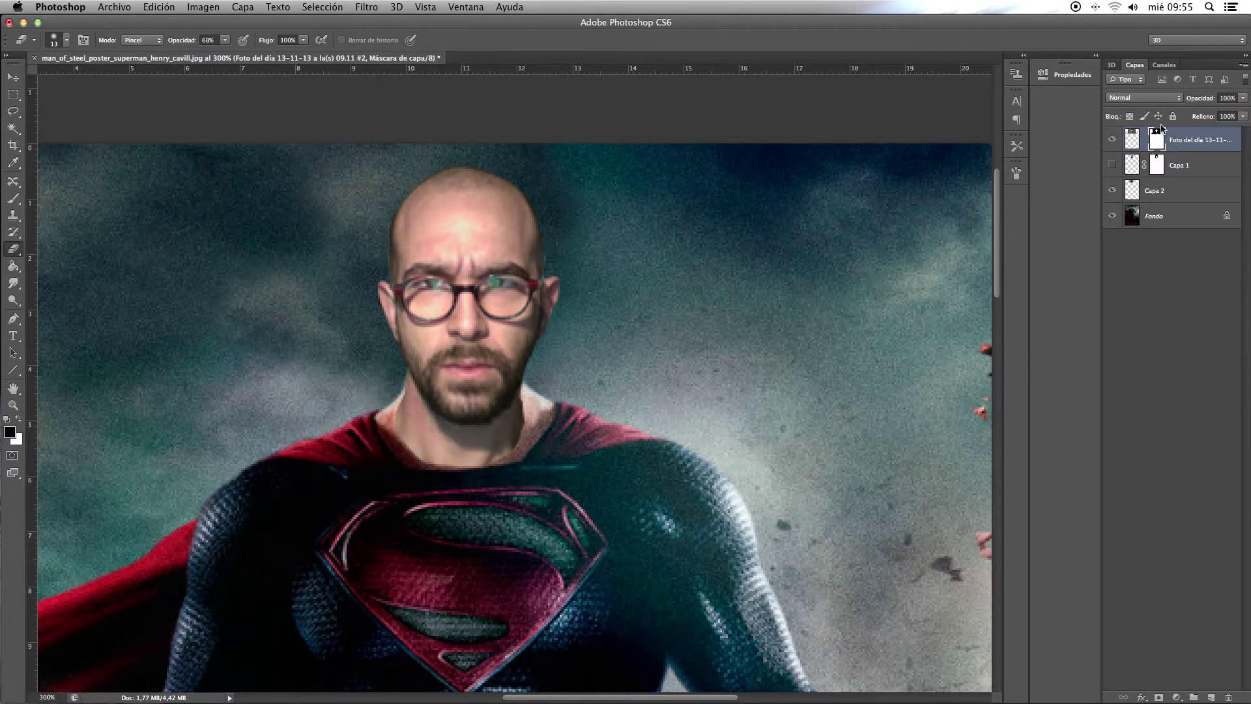
# Set the Brush tool size to 7 px
pyautogui.press('r')
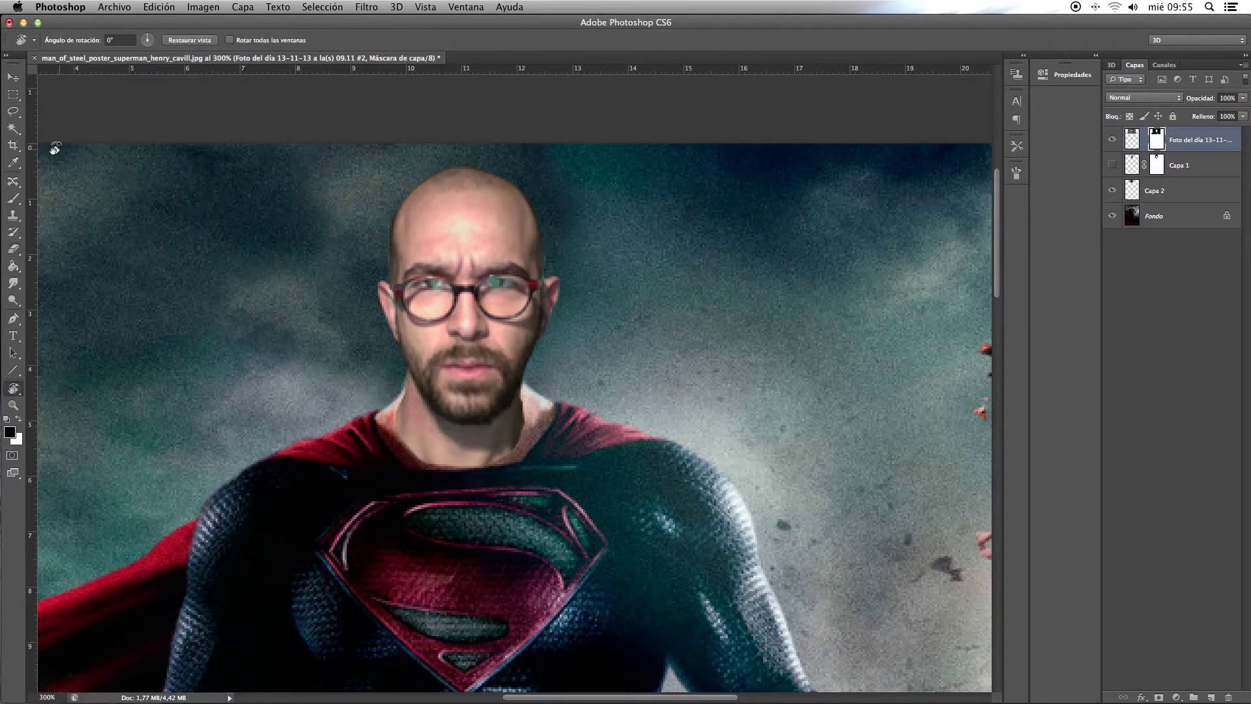
pyautogui.press('b')
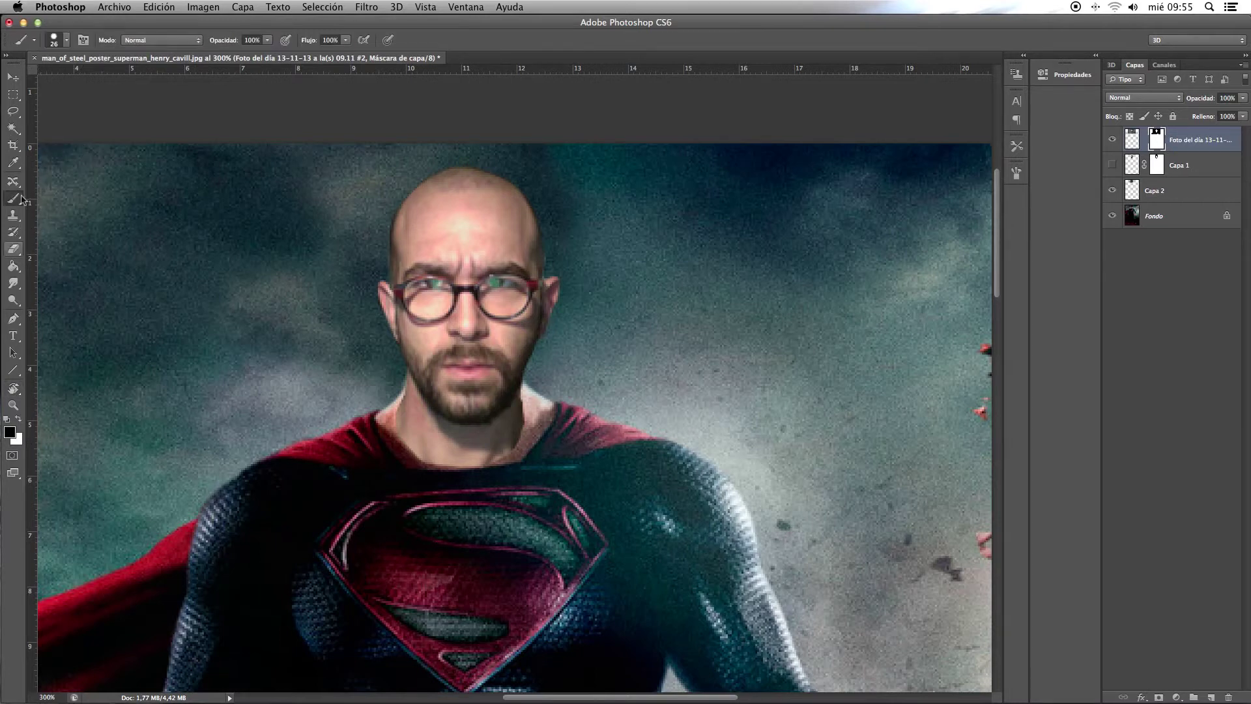
pyautogui.click(66, 40)
pyautogui.moveTo(43, 81); pyautogui.dragTo(26, 82)
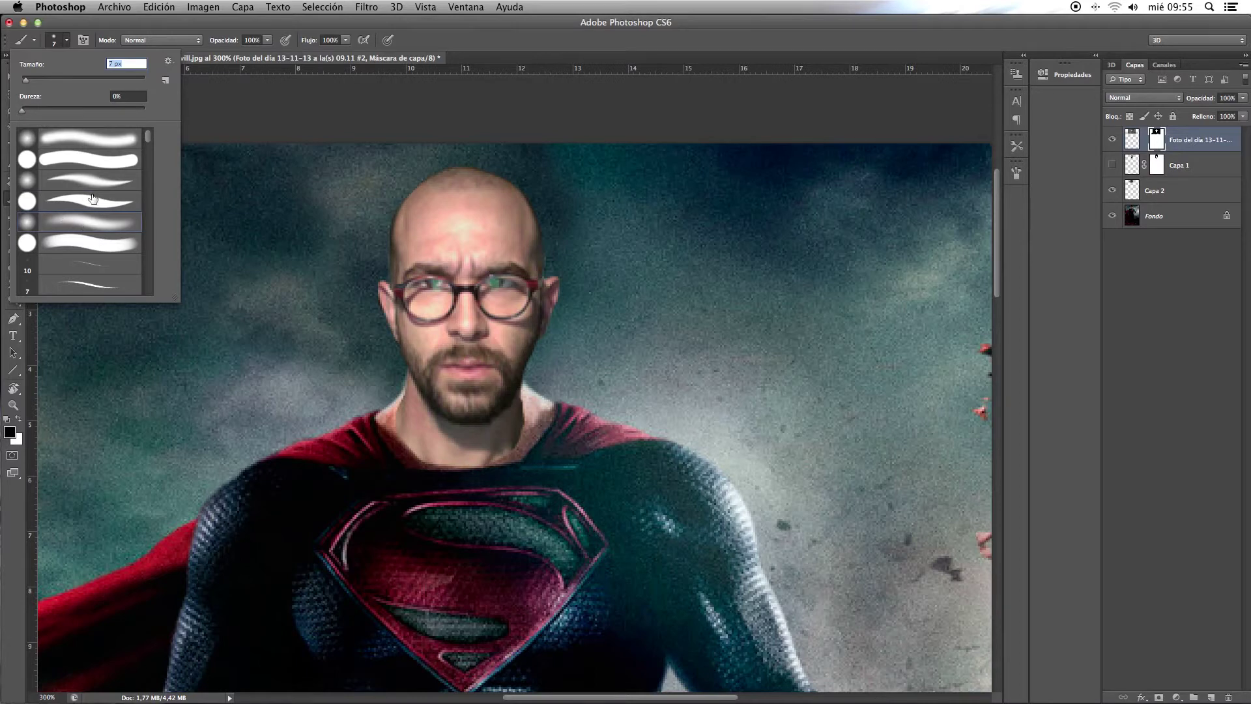
pyautogui.click(336, 147)
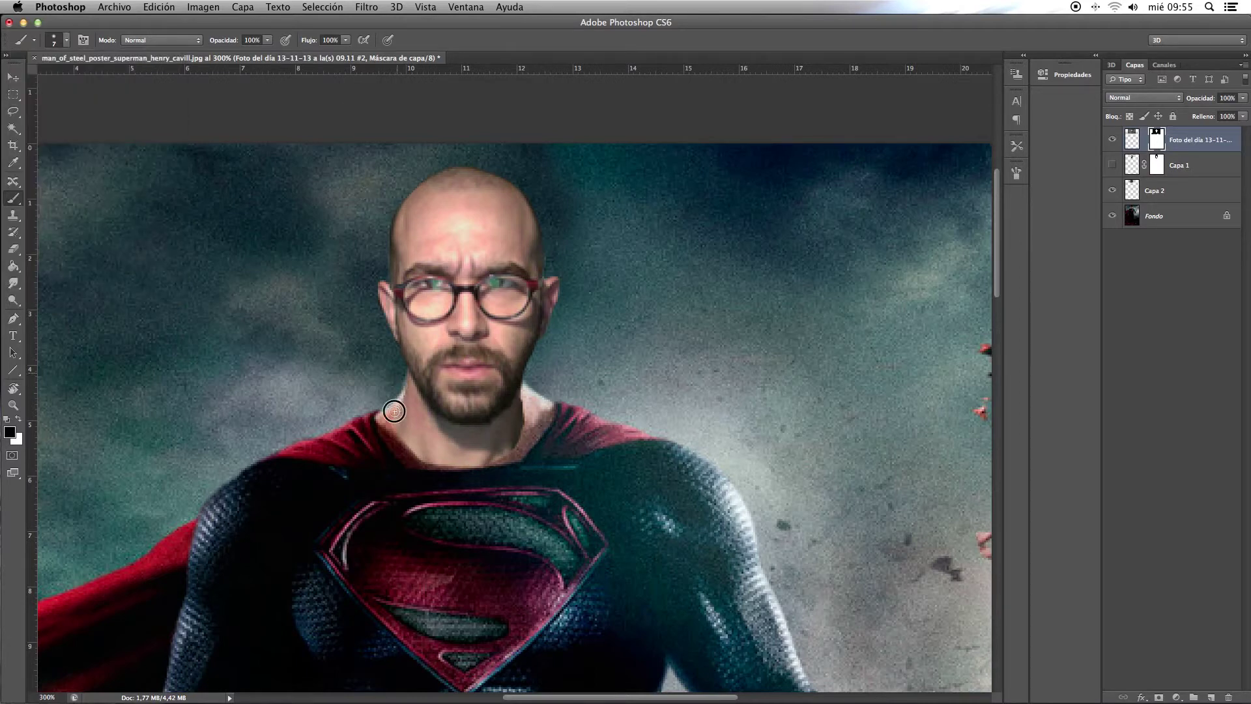
# Paint the face mask along the left and right neck down to the collar
pyautogui.moveTo(394, 411)
pyautogui.mouseDown()
pyautogui.moveTo(401, 440)
pyautogui.moveTo(399, 394)
pyautogui.moveTo(407, 459)
pyautogui.mouseUp()
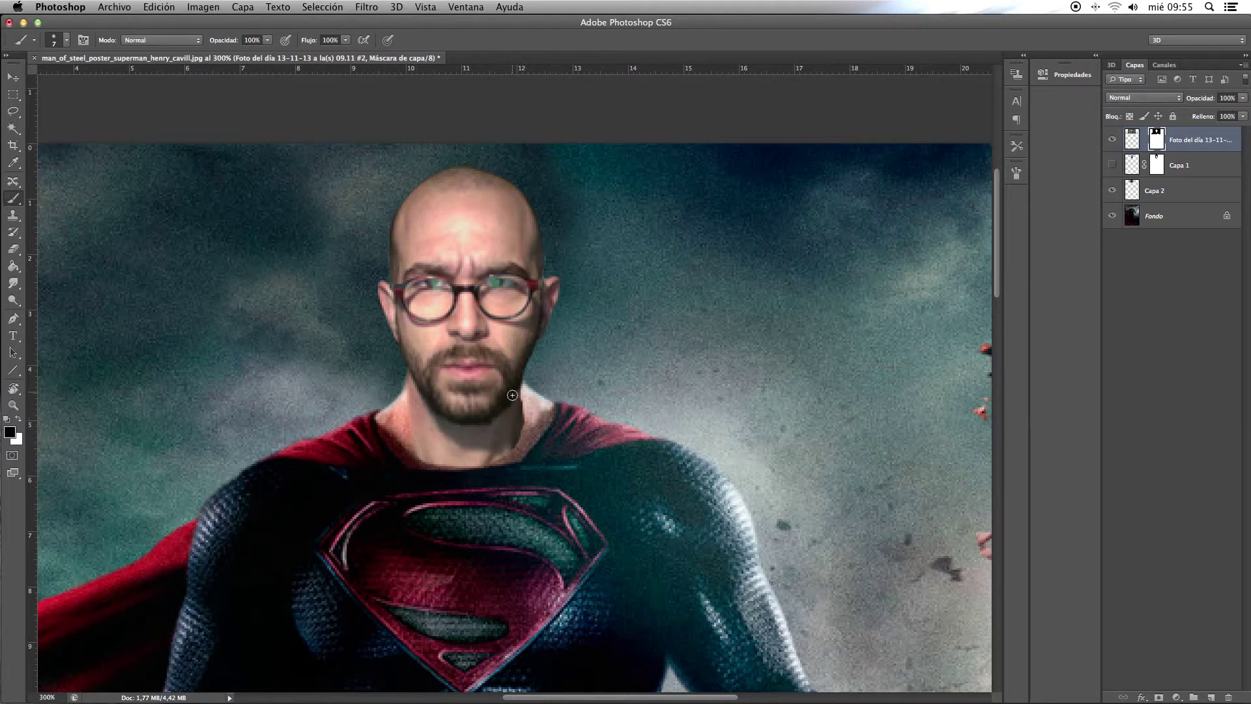
pyautogui.moveTo(518, 431)
pyautogui.mouseDown()
pyautogui.moveTo(488, 434)
pyautogui.moveTo(446, 479)
pyautogui.mouseUp()
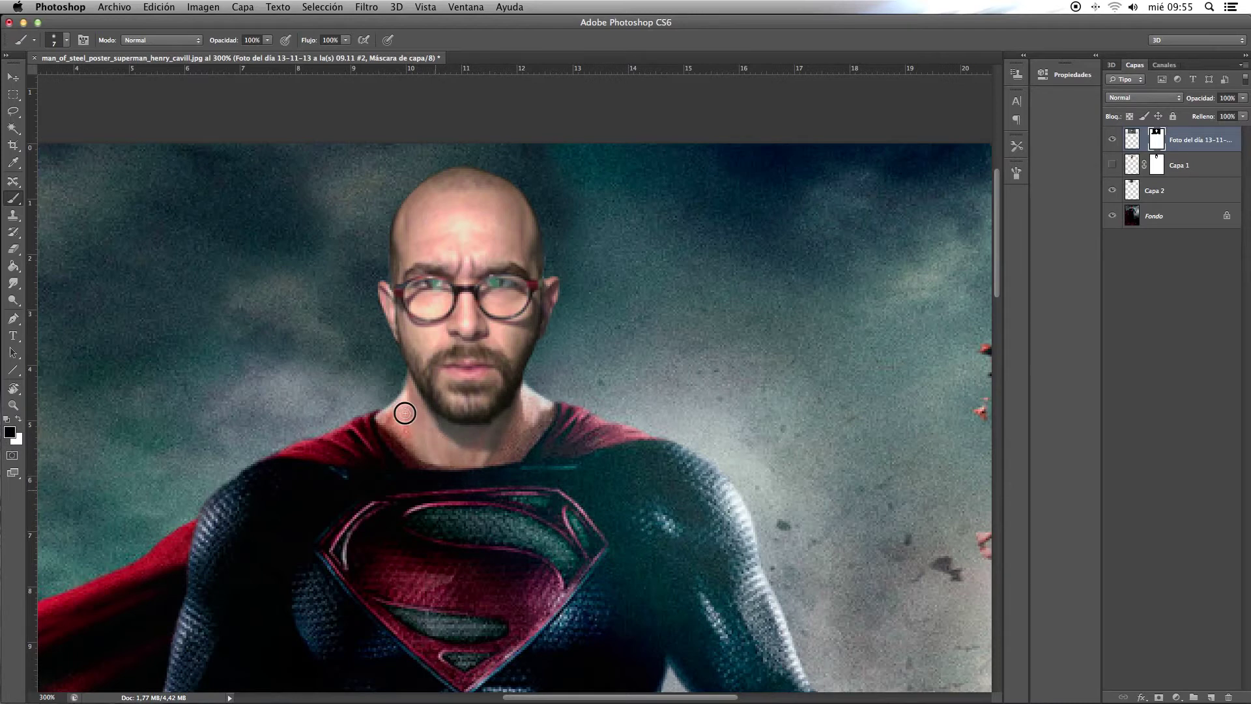
pyautogui.moveTo(404, 412); pyautogui.dragTo(420, 451)
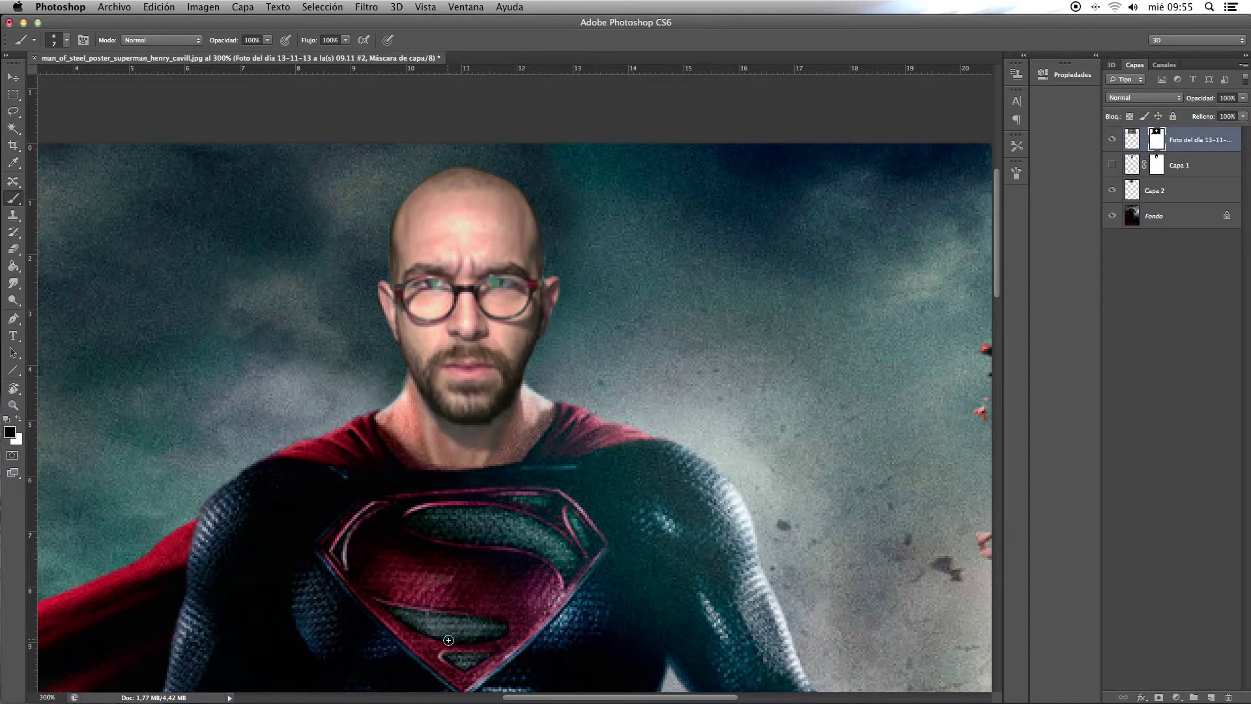
pyautogui.hscroll(2, 511, 569)
pyautogui.scroll(1, 511, 570)
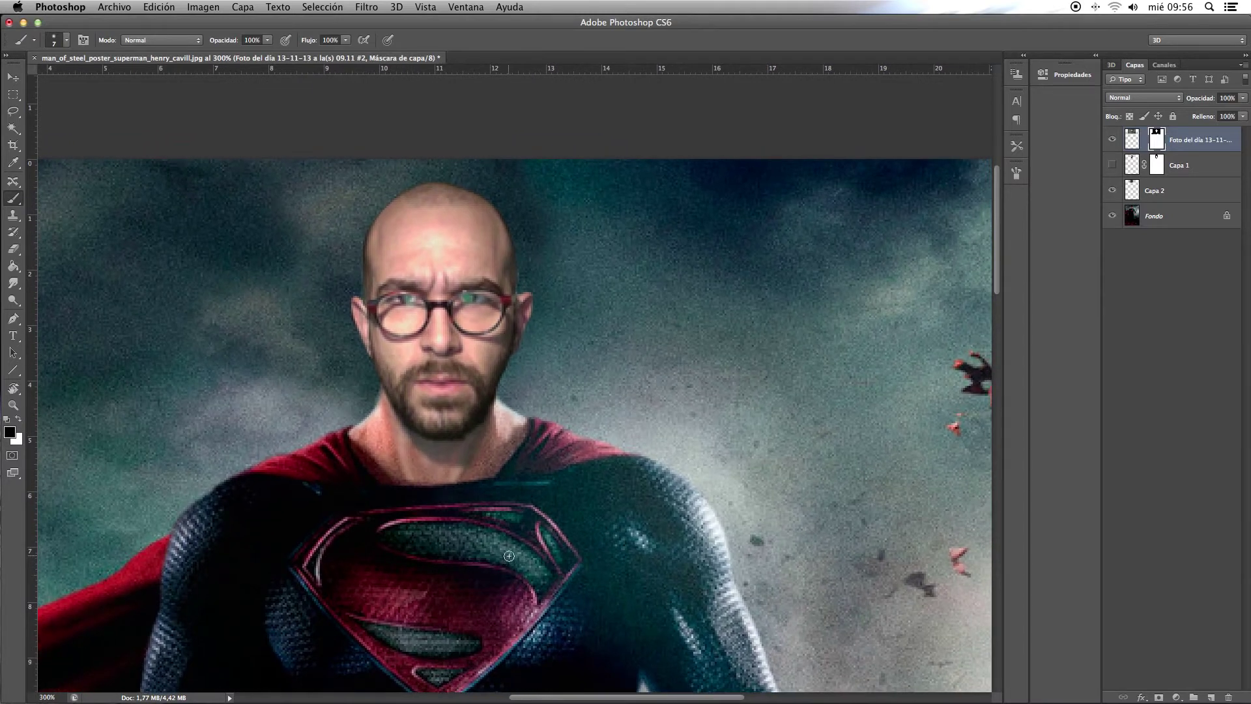
# Hide Capa 1 and apply Levels to the face pixels, adjusting channel midtones with red at 0,91
pyautogui.click(1130, 146)
pyautogui.click(1112, 163)
pyautogui.press('super+l')
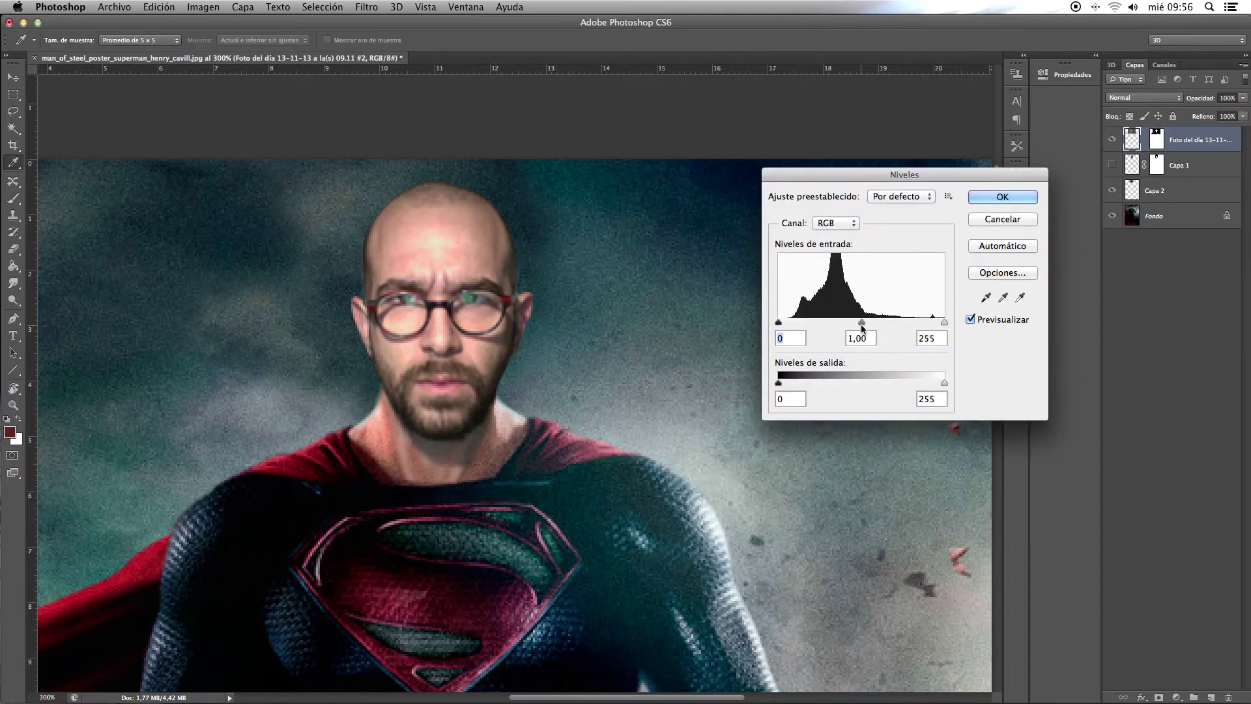
pyautogui.moveTo(861, 322)
pyautogui.mouseDown()
pyautogui.moveTo(880, 323)
pyautogui.moveTo(861, 323)
pyautogui.mouseUp()
pyautogui.click(836, 223)
pyautogui.click(830, 246)
pyautogui.click(845, 223)
pyautogui.click(848, 245)
pyautogui.click(841, 222)
pyautogui.click(850, 204)
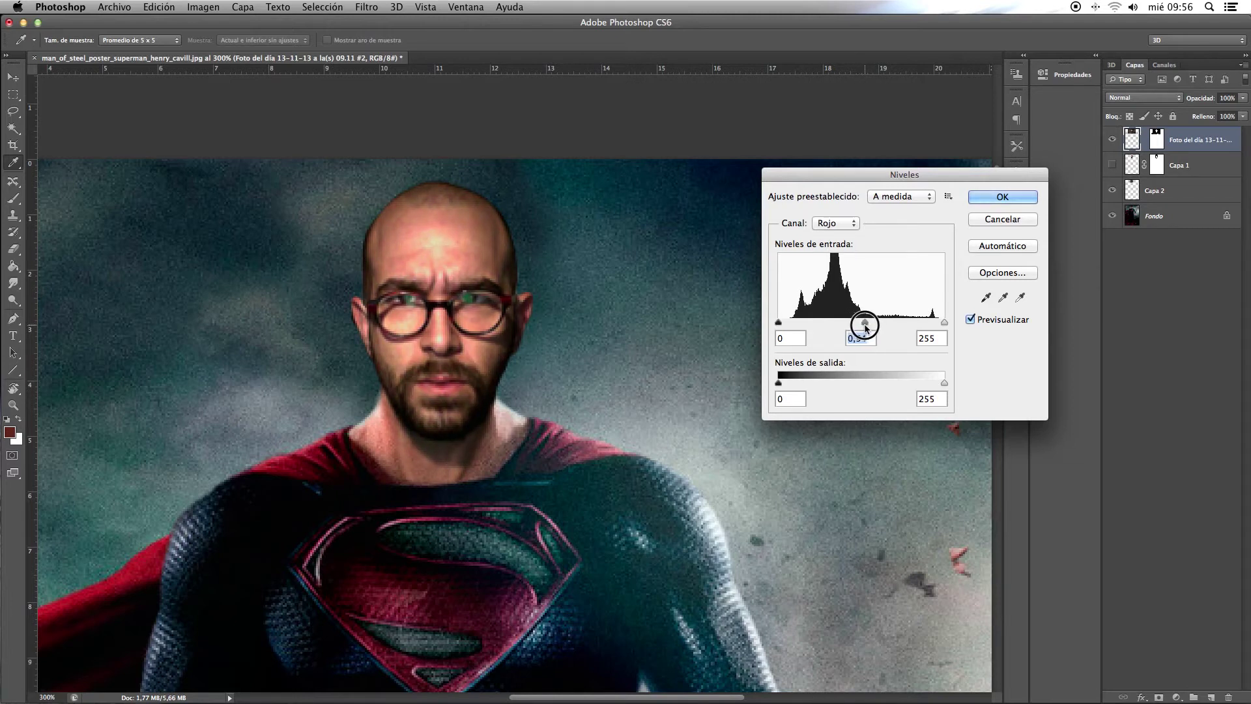
pyautogui.moveTo(861, 323); pyautogui.dragTo(866, 323)
pyautogui.click(835, 224)
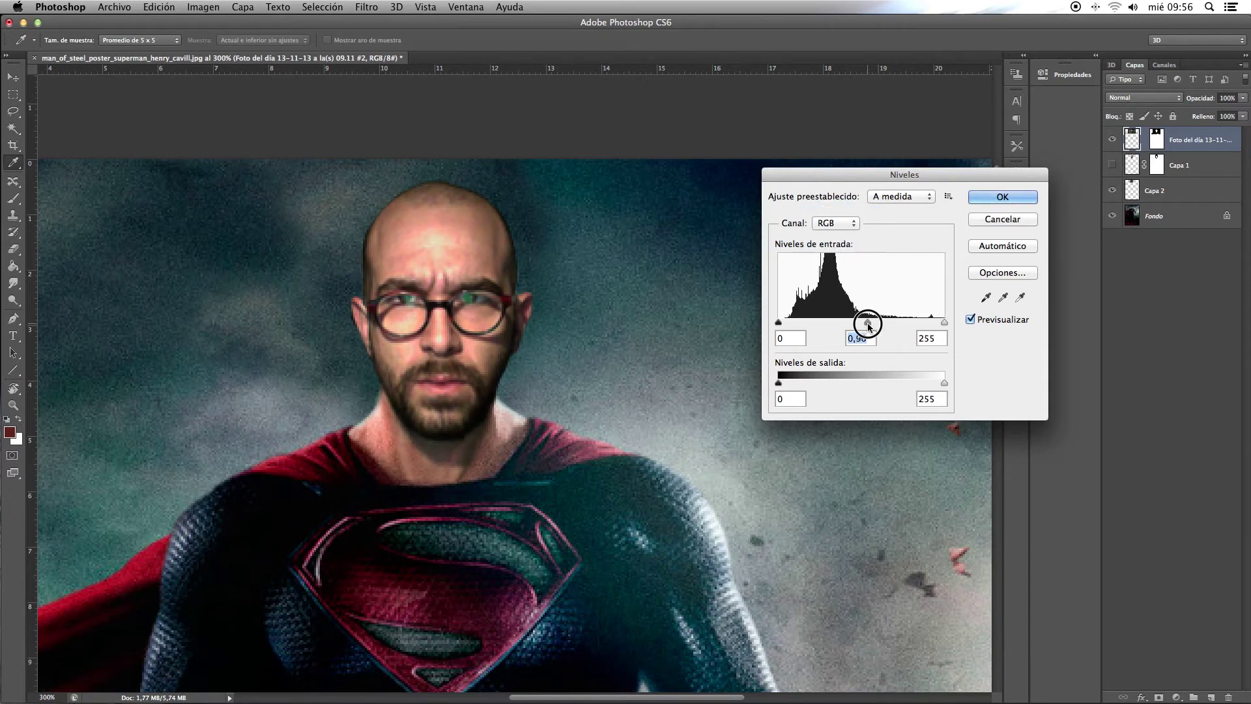
pyautogui.click(1007, 194)
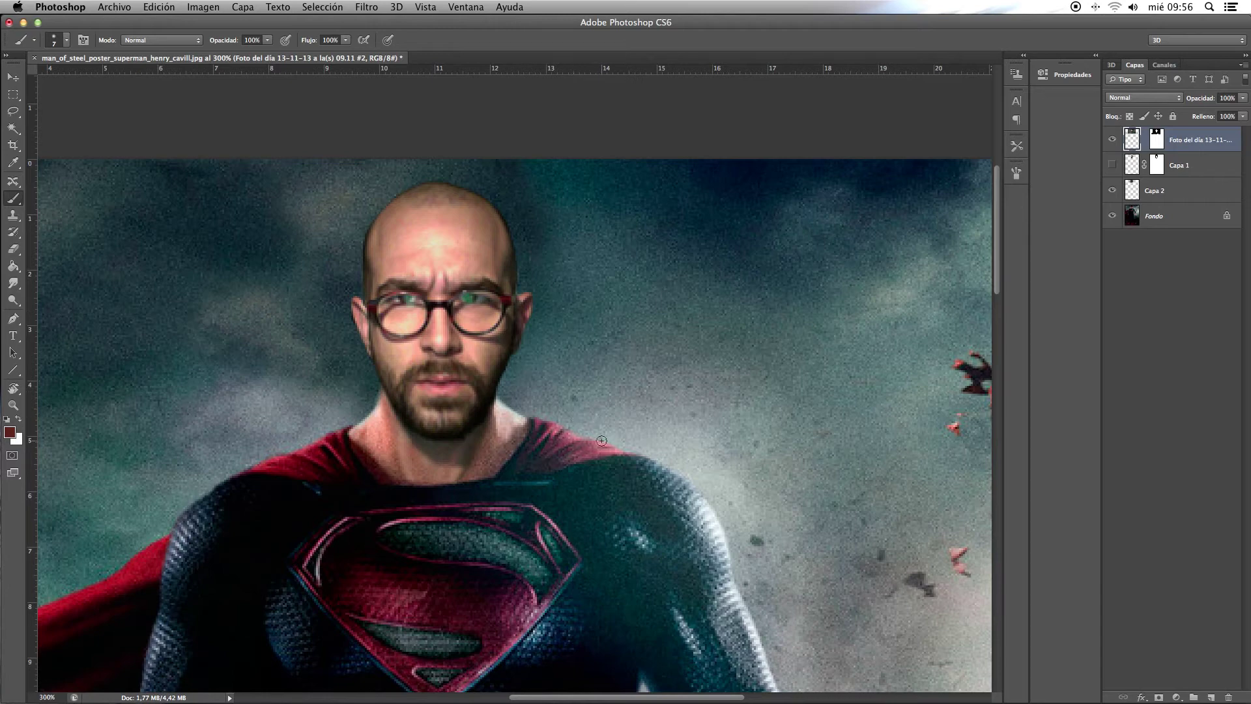
# Redo Levels on the face with red midtone 1,09 and RGB midtone 0,71
pyautogui.hotkey('ctrl', 'z')
pyautogui.hotkey('ctrl', 'l')
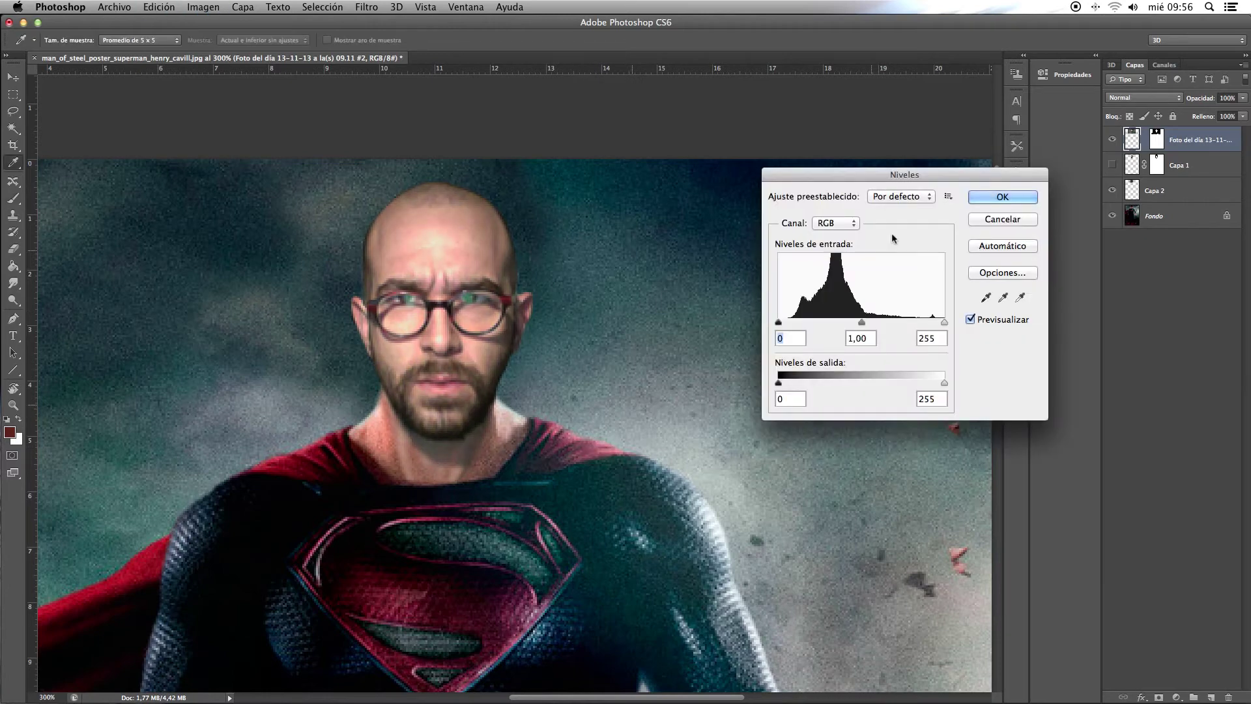
pyautogui.click(836, 223)
pyautogui.click(841, 244)
pyautogui.moveTo(859, 329); pyautogui.dragTo(852, 322)
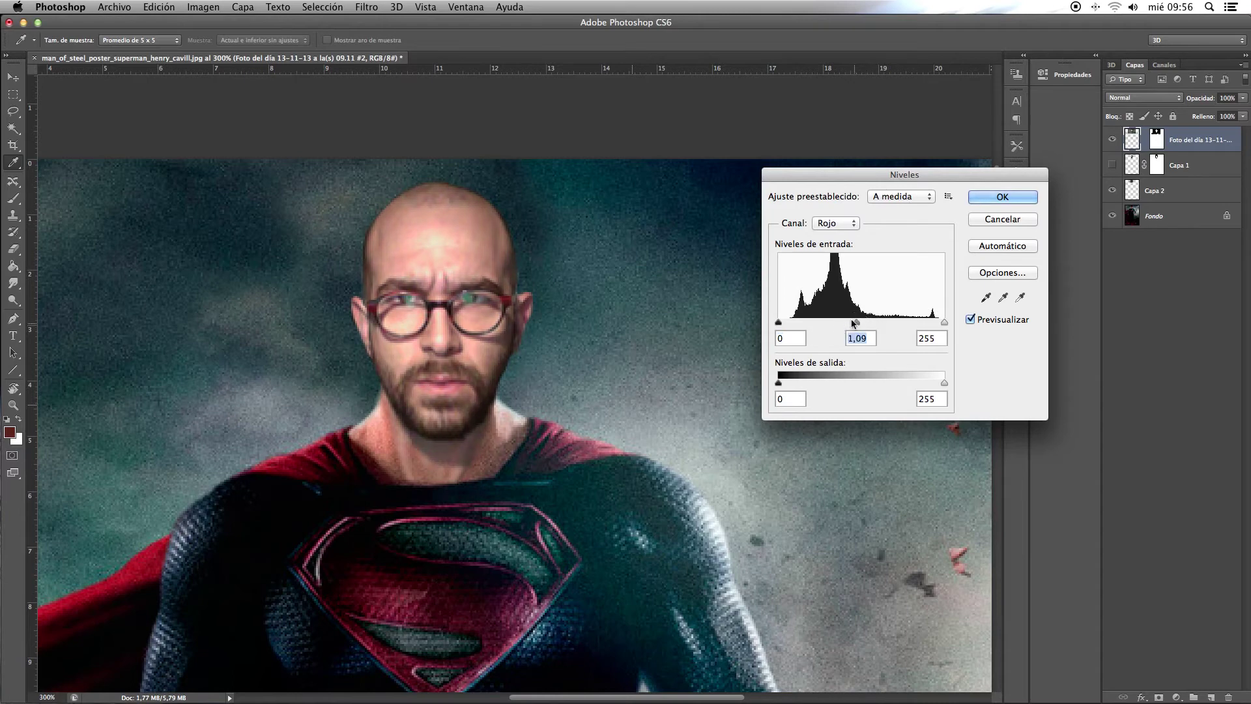
pyautogui.click(835, 223)
pyautogui.click(838, 210)
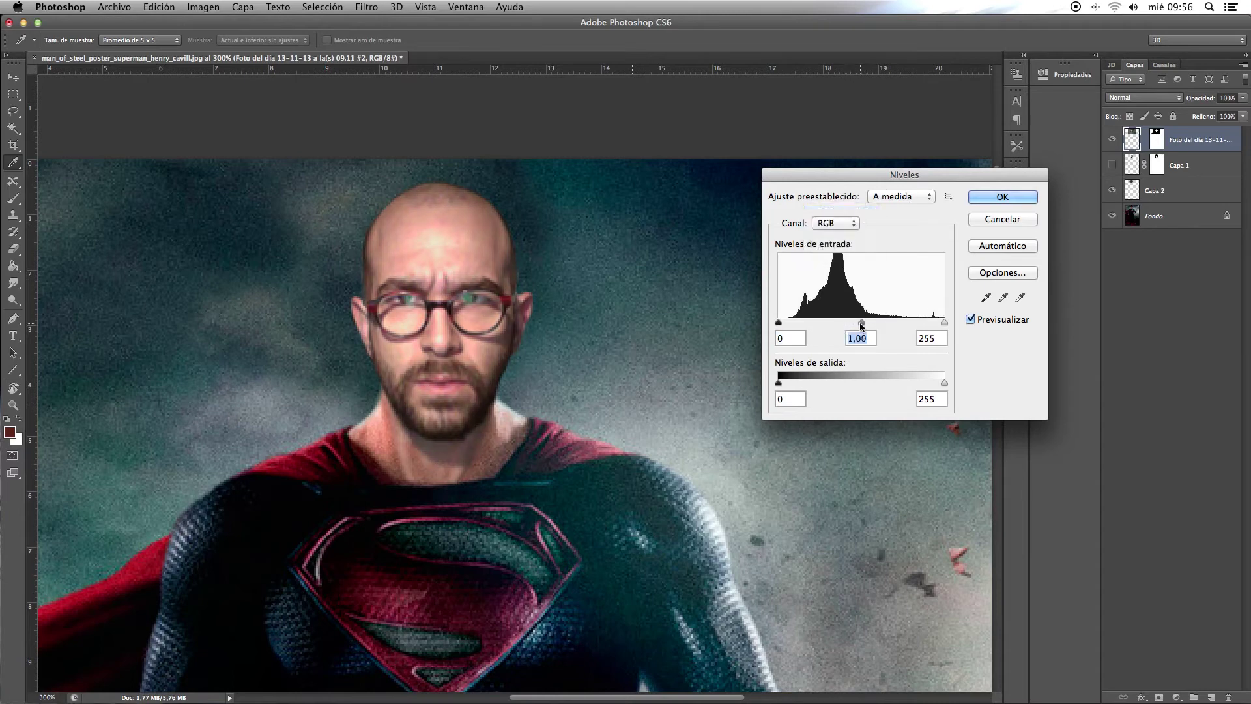
pyautogui.moveTo(861, 323); pyautogui.dragTo(880, 323)
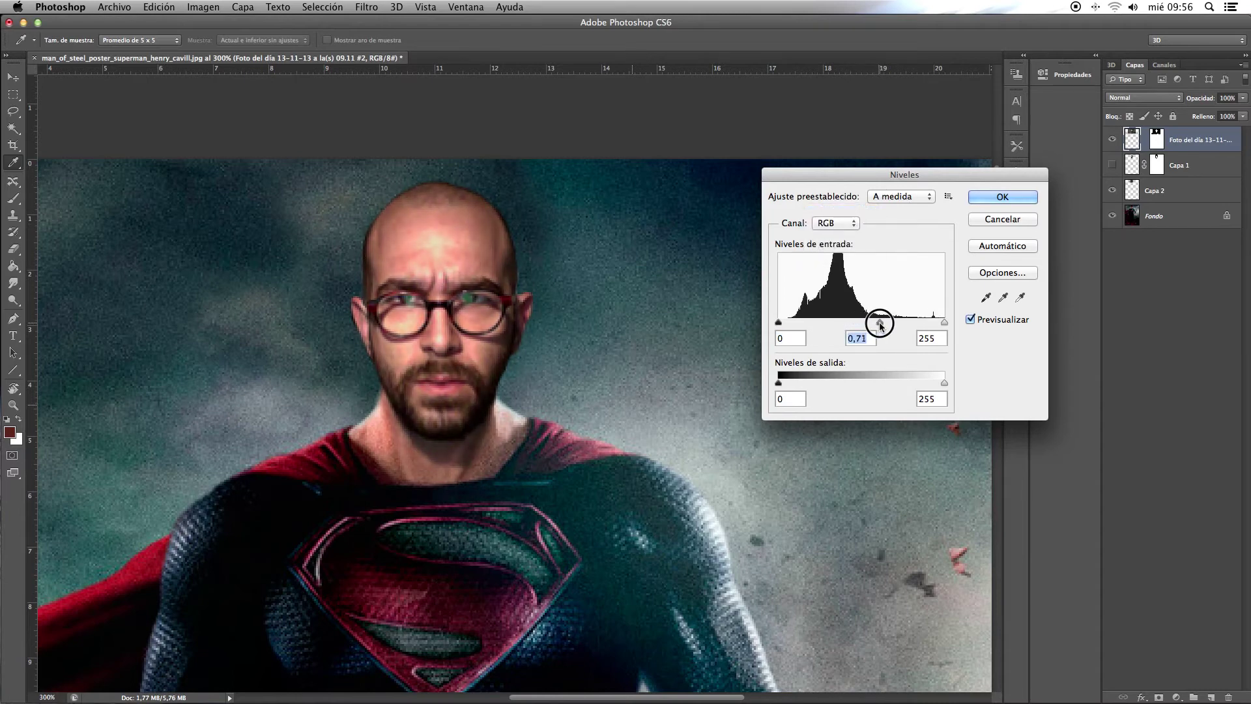
pyautogui.click(1002, 197)
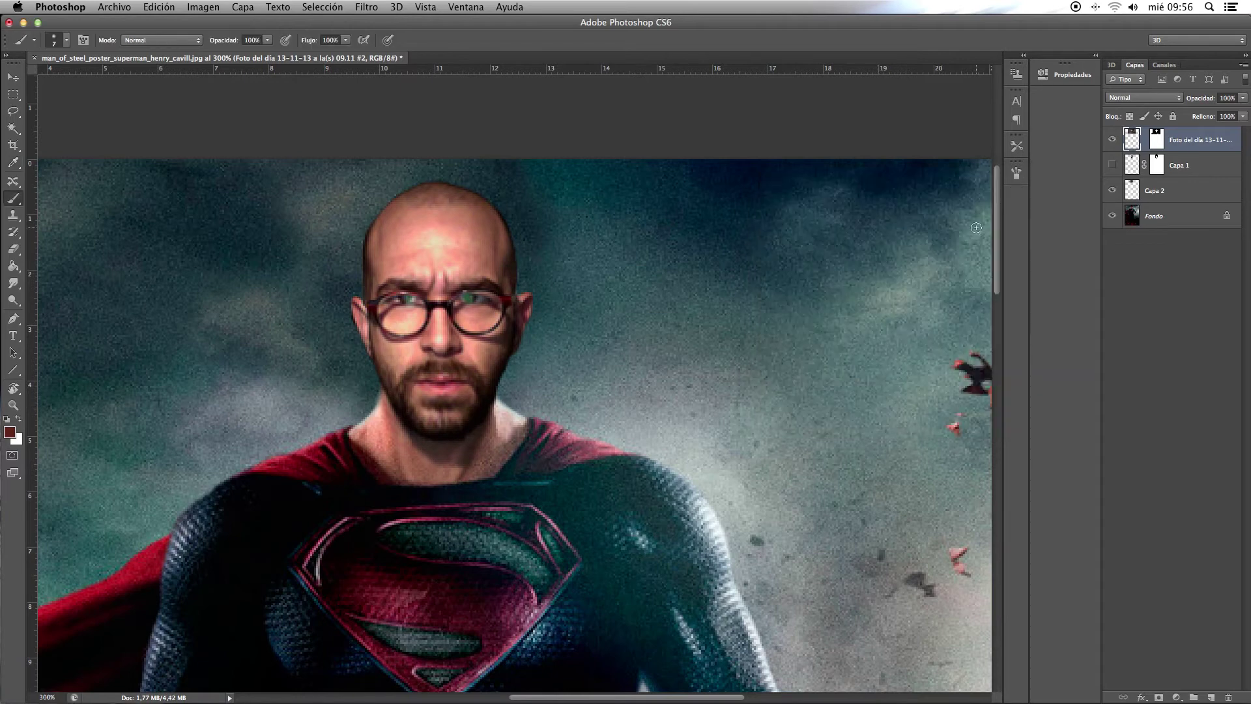
pyautogui.press('super+minus')
pyautogui.press('super+minus')
pyautogui.press('super+minus')
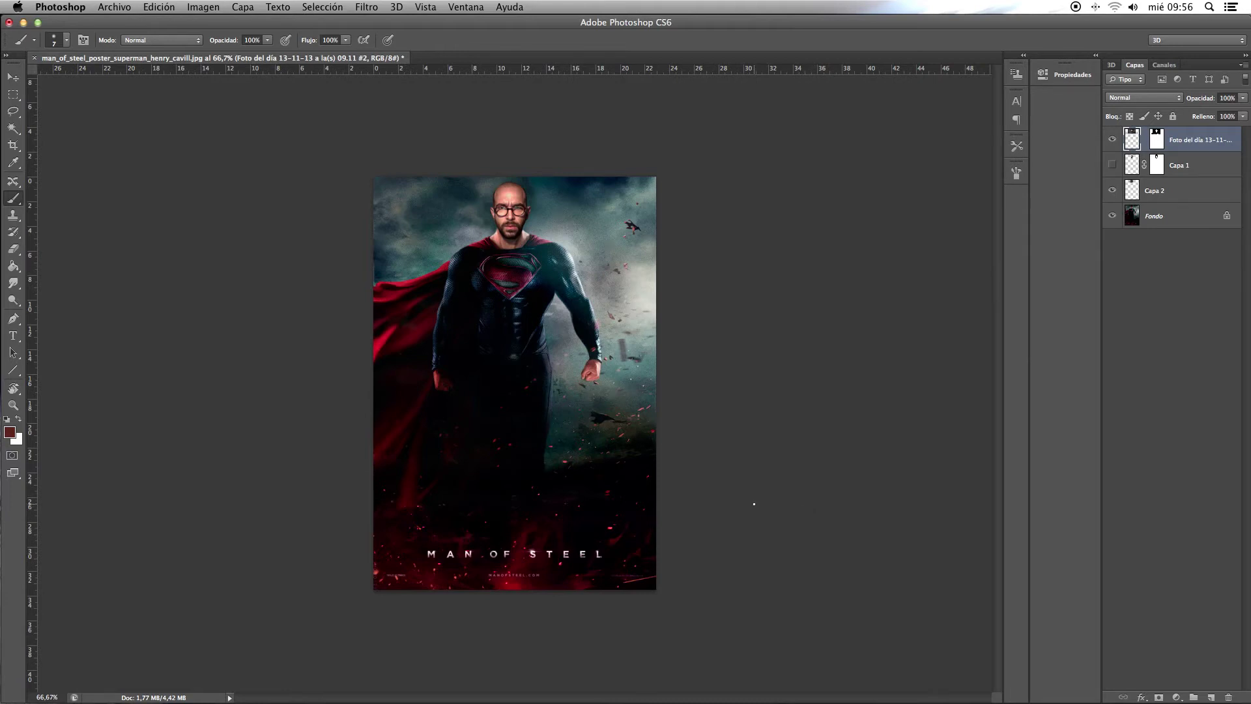
# Zoom in on Superman's chest, target the head mask and adjust the brush size
pyautogui.press('super+plus')
pyautogui.keyDown('super'); pyautogui.click(469, 346); pyautogui.keyUp('super')
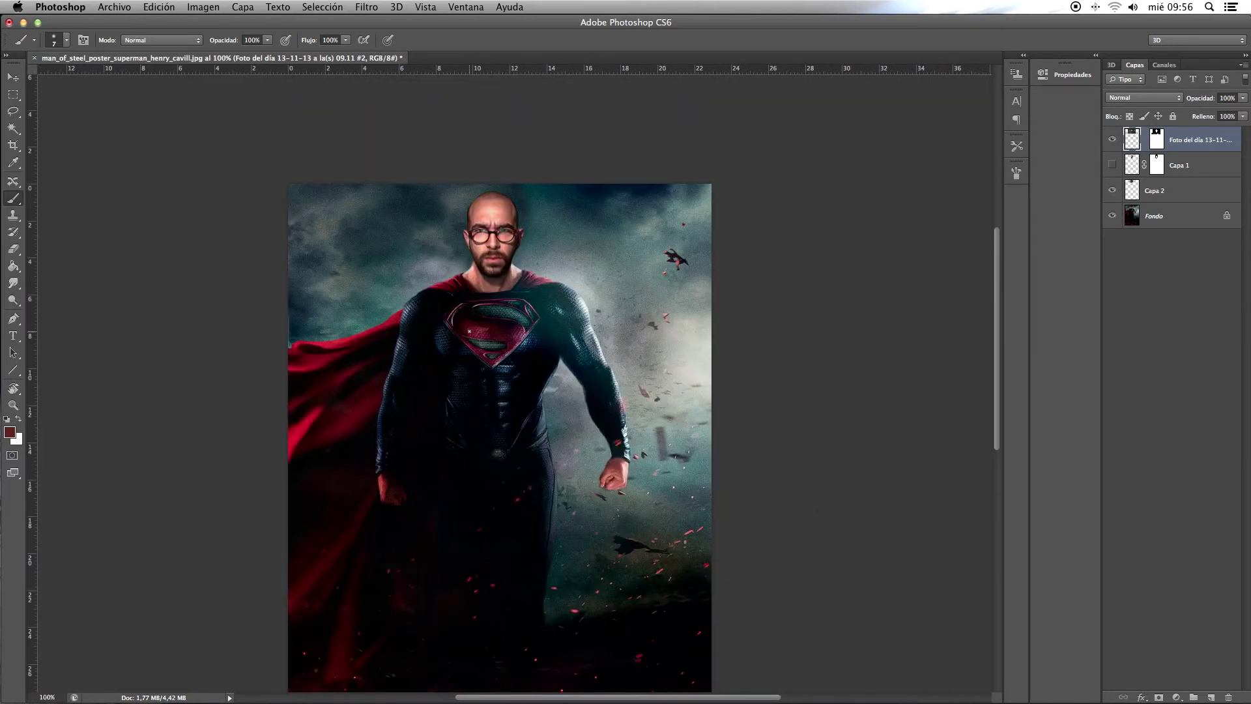
pyautogui.scroll(2, 470, 330)
pyautogui.scroll(3, 550, 503)
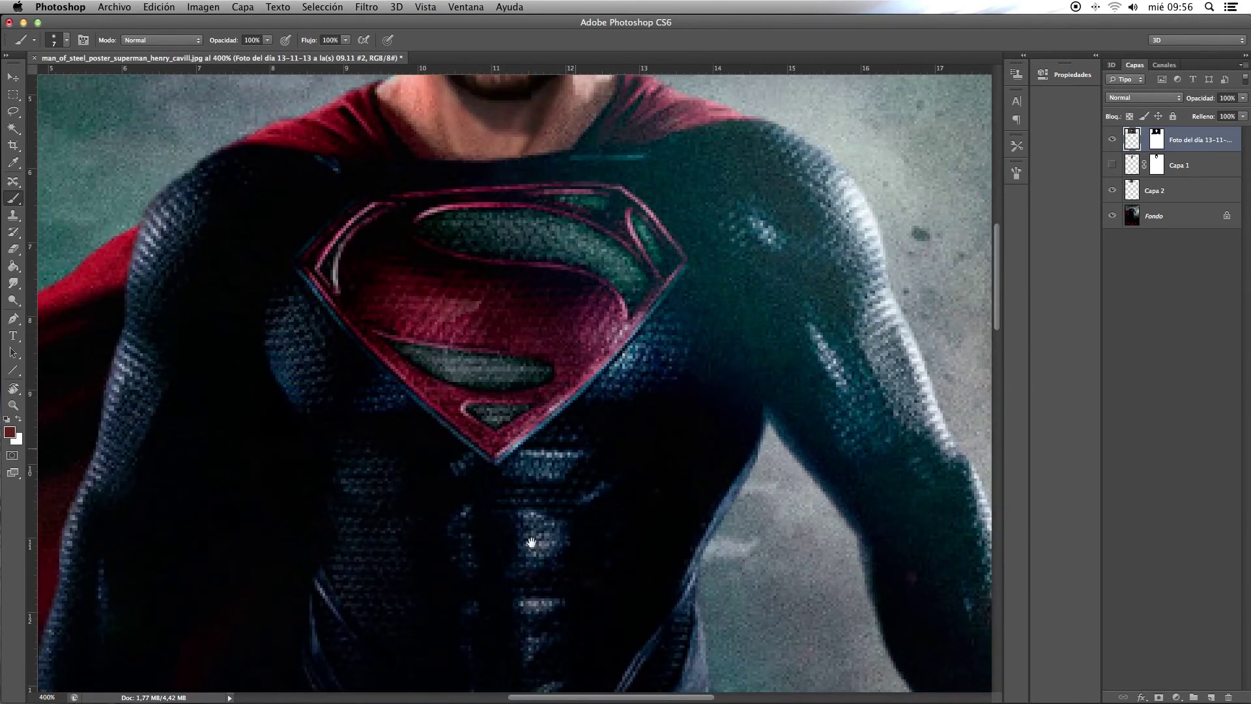
pyautogui.scroll(8, 619, 390)
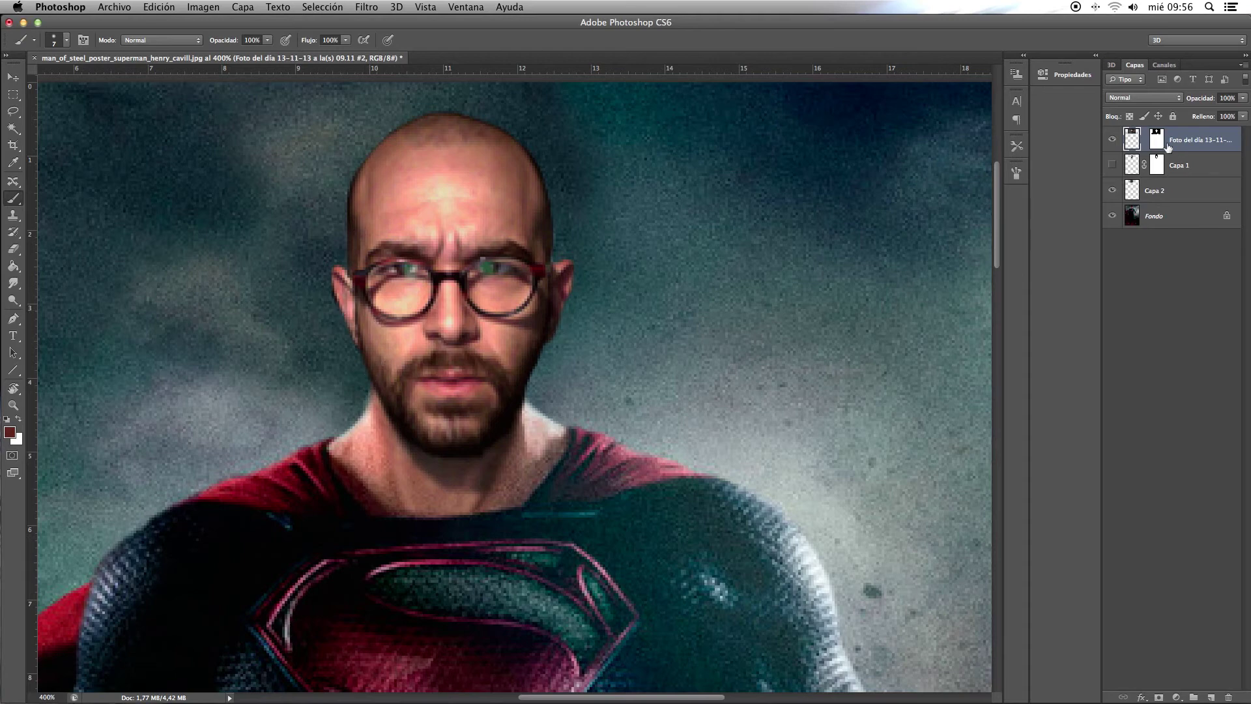
pyautogui.click(1161, 143)
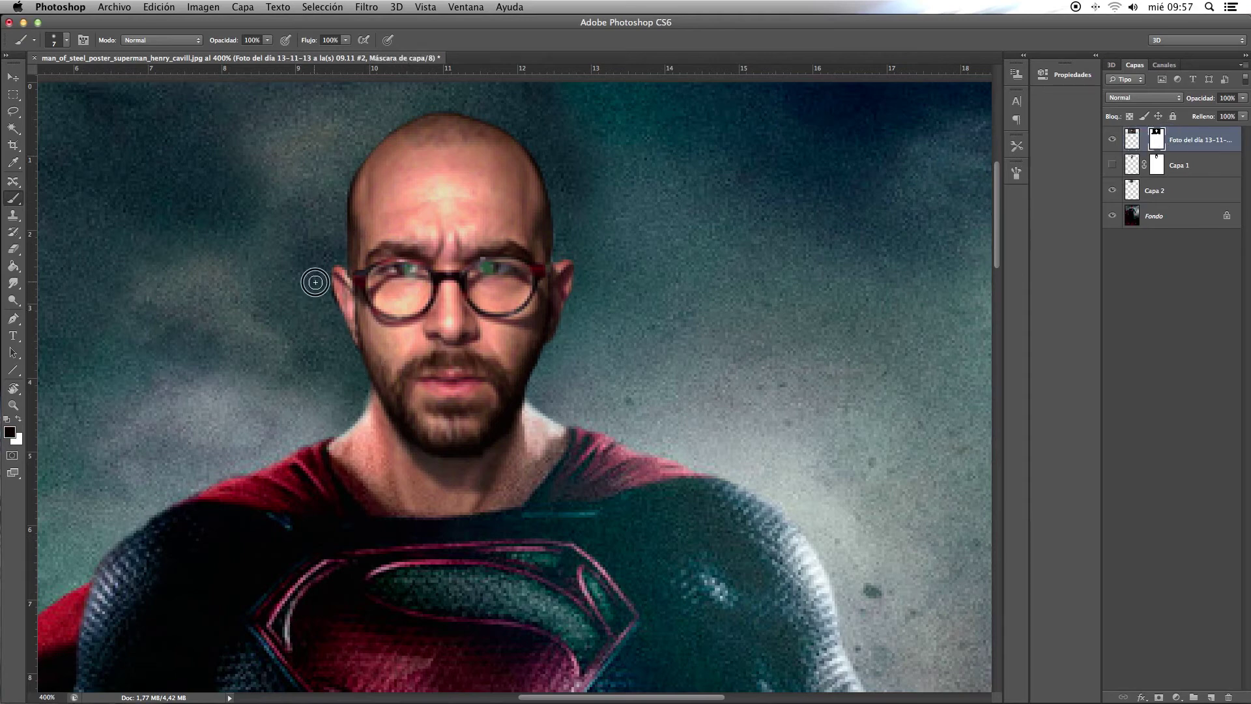
pyautogui.press('[')
pyautogui.press('[')
pyautogui.press(']')
pyautogui.press(']')
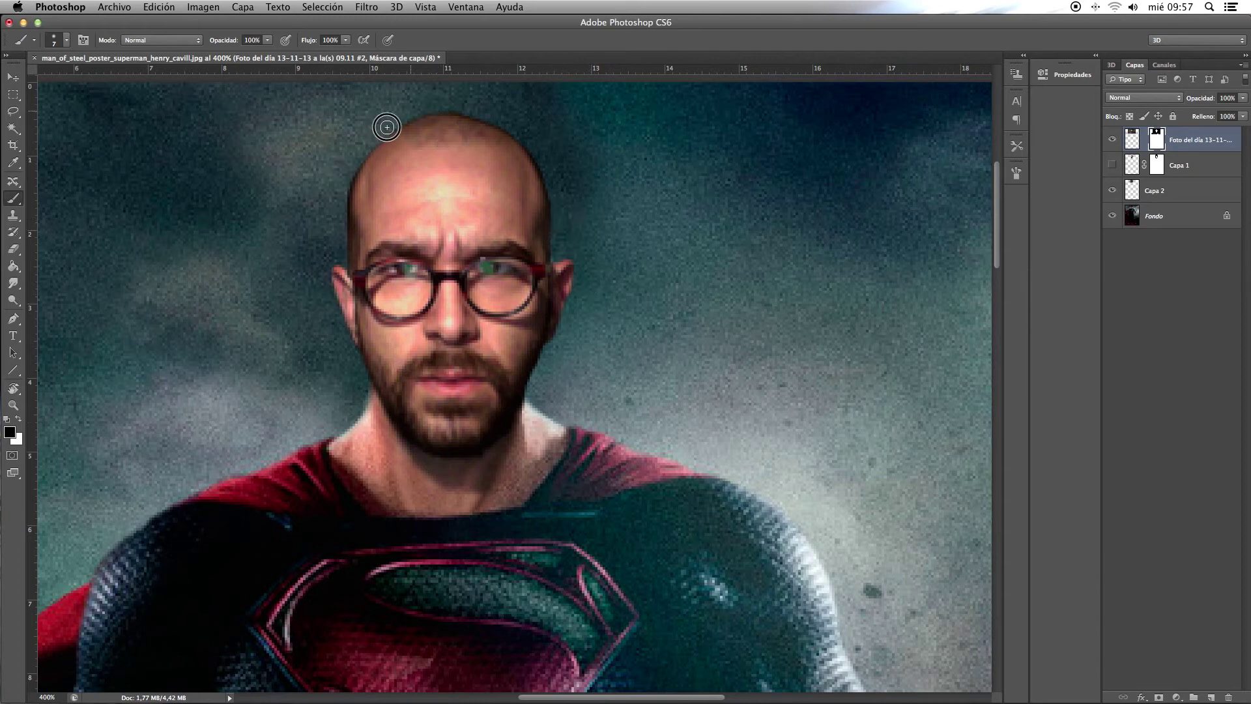
pyautogui.press('[')
pyautogui.press('[')
pyautogui.press(']')
# Reapply the Añadir ruido noise filter to the head photo pixels, viewing at 100%
pyautogui.click(365, 8)
pyautogui.click(414, 22)
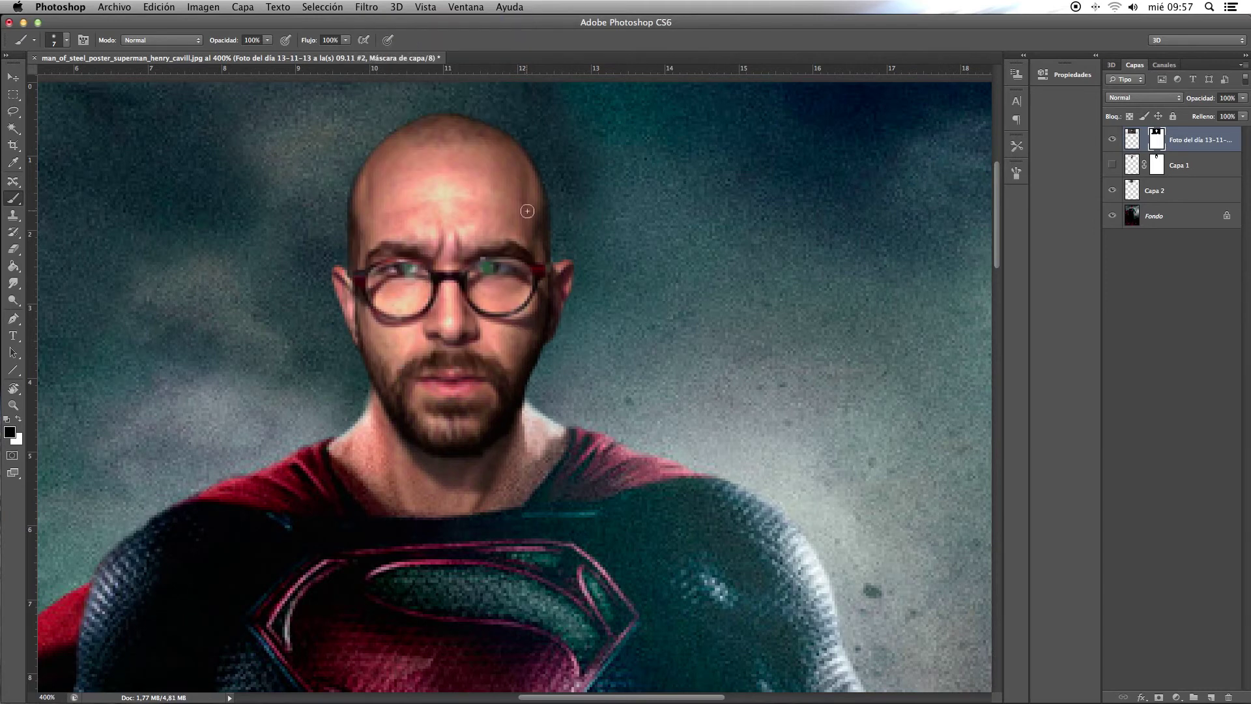
pyautogui.click(1133, 139)
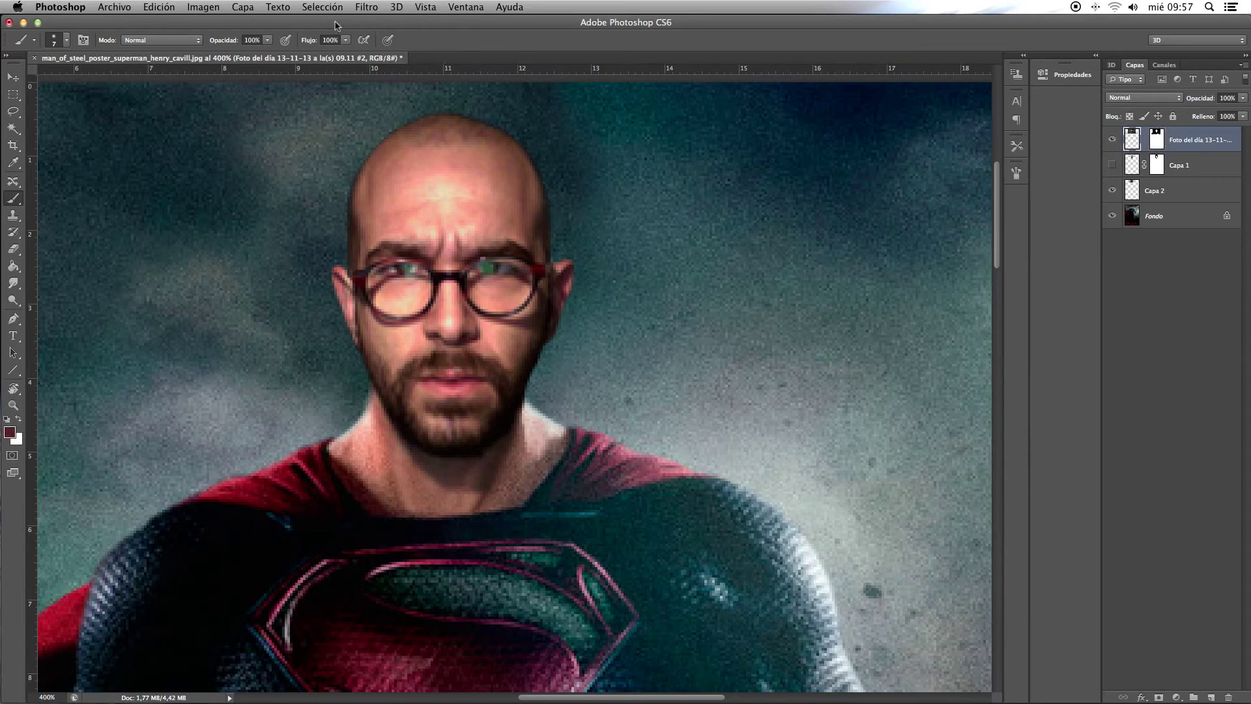
pyautogui.click(366, 7)
pyautogui.click(404, 22)
pyautogui.press('super+1')
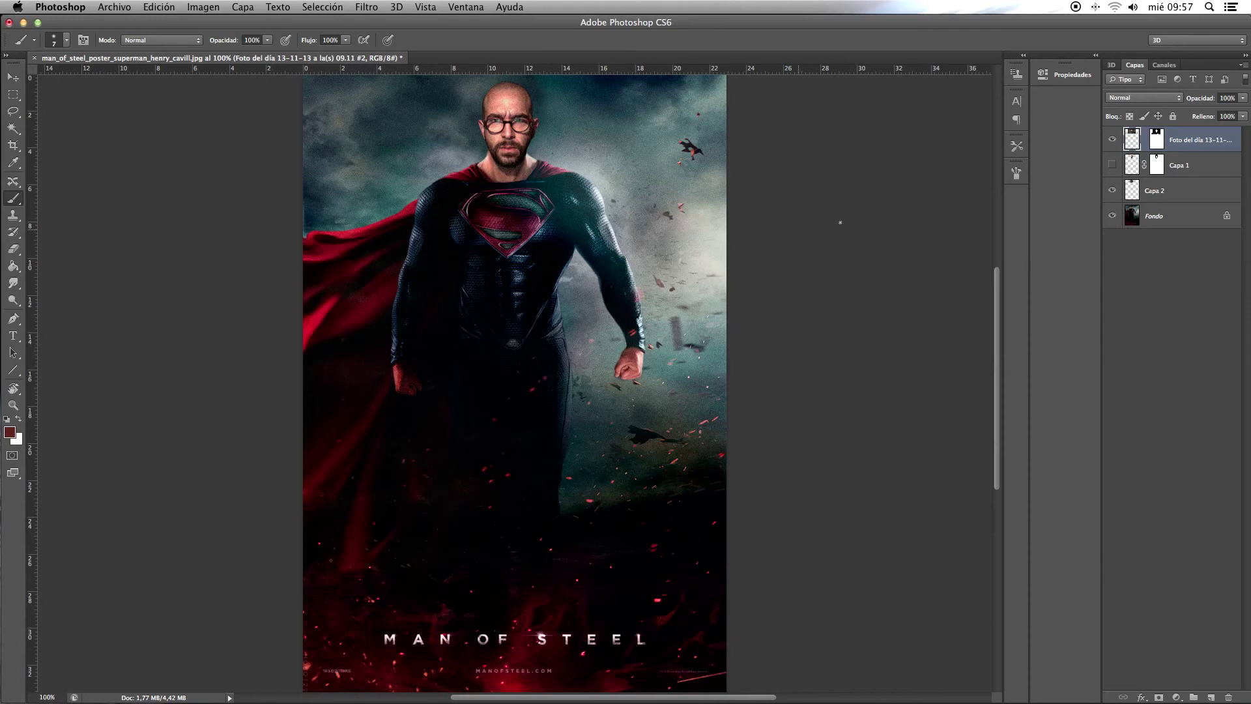
# Move Capa 2 above Capa 1, comparing layer visibility, then show all layers again
pyautogui.click(1112, 140)
pyautogui.click(1113, 191)
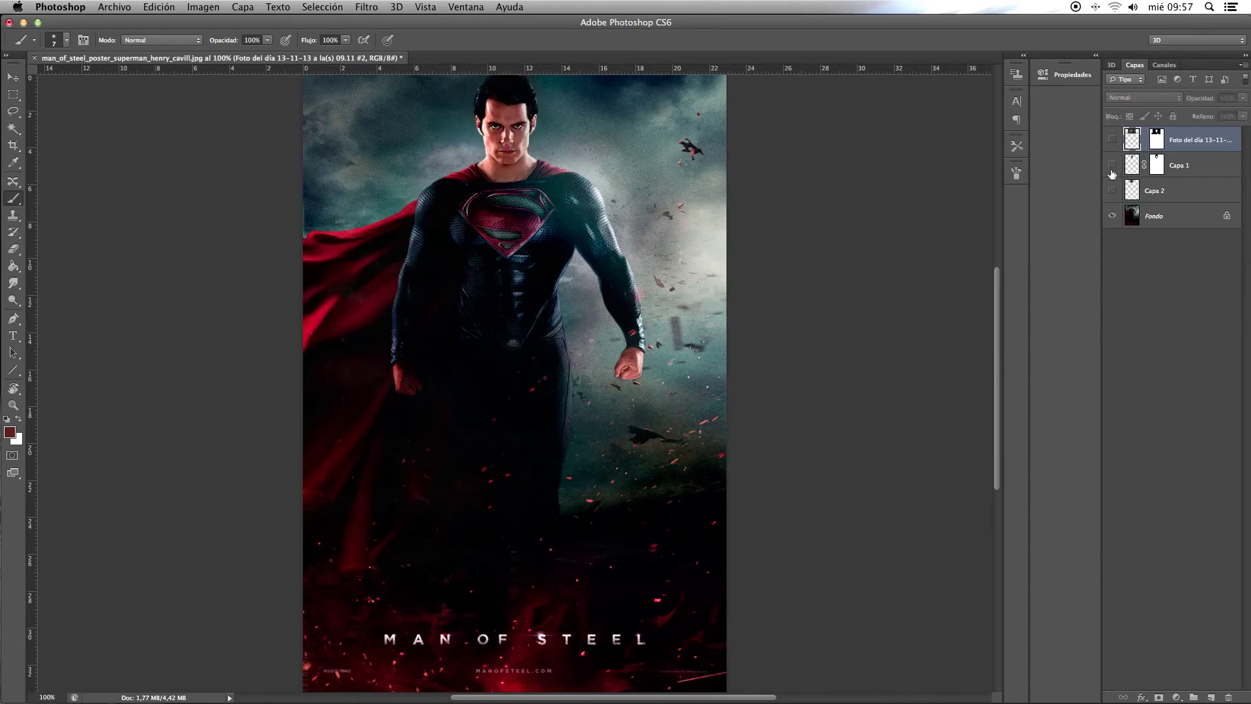
pyautogui.click(1112, 165)
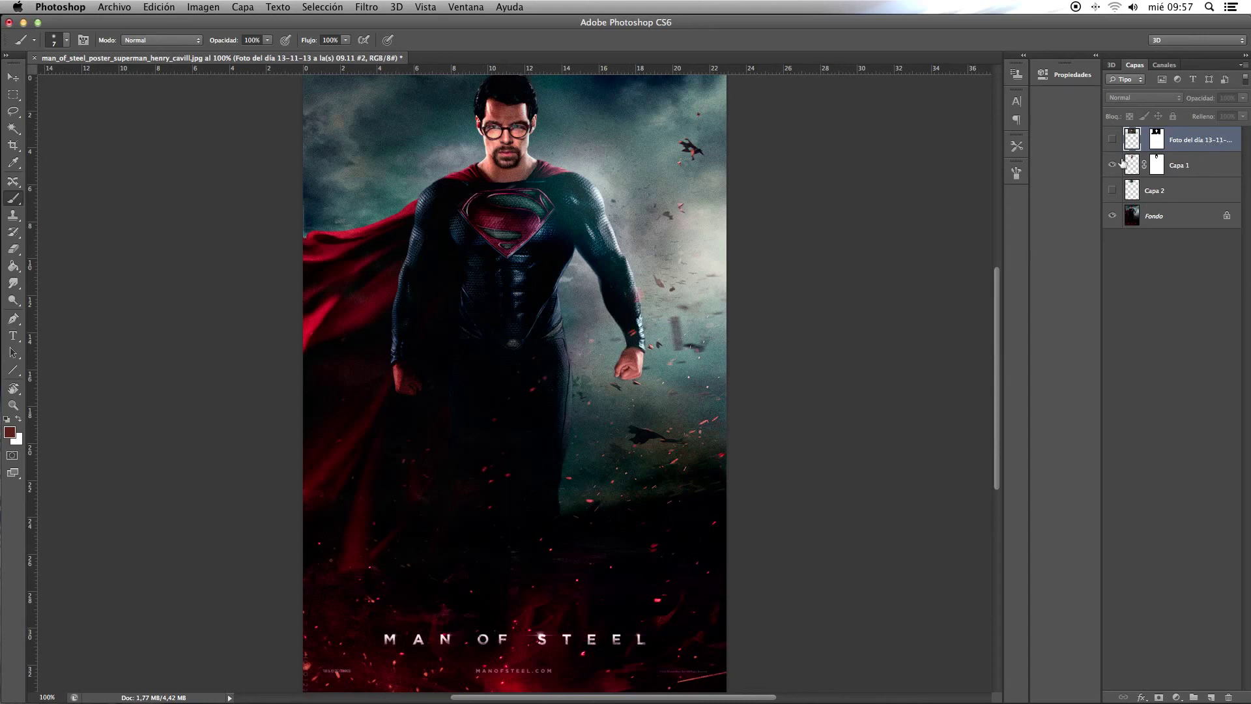
pyautogui.moveTo(1141, 184); pyautogui.dragTo(1120, 173)
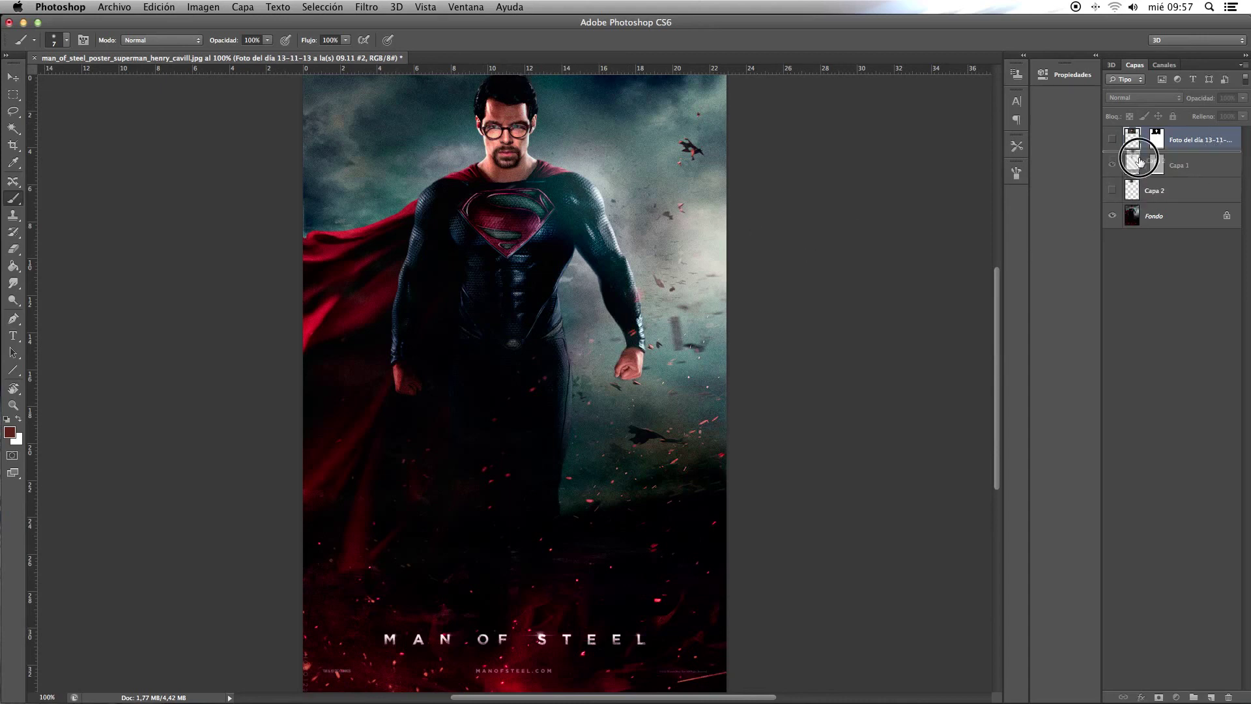
pyautogui.click(1112, 164)
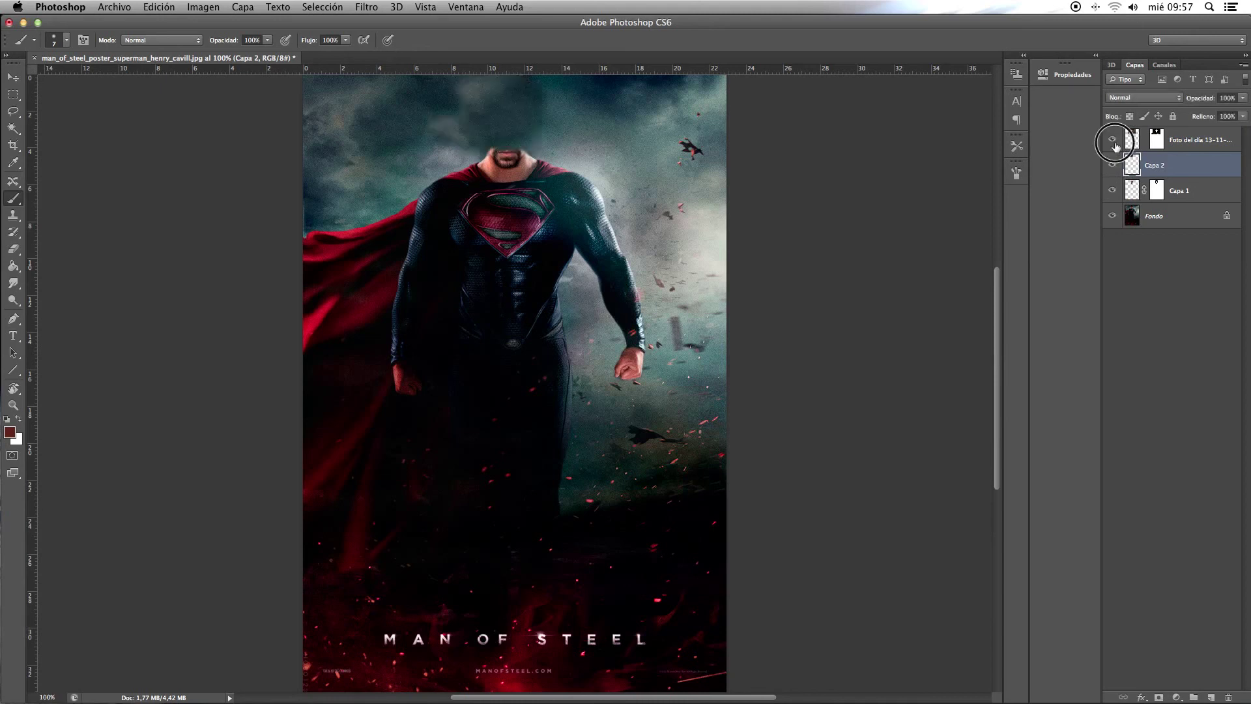
pyautogui.click(1112, 139)
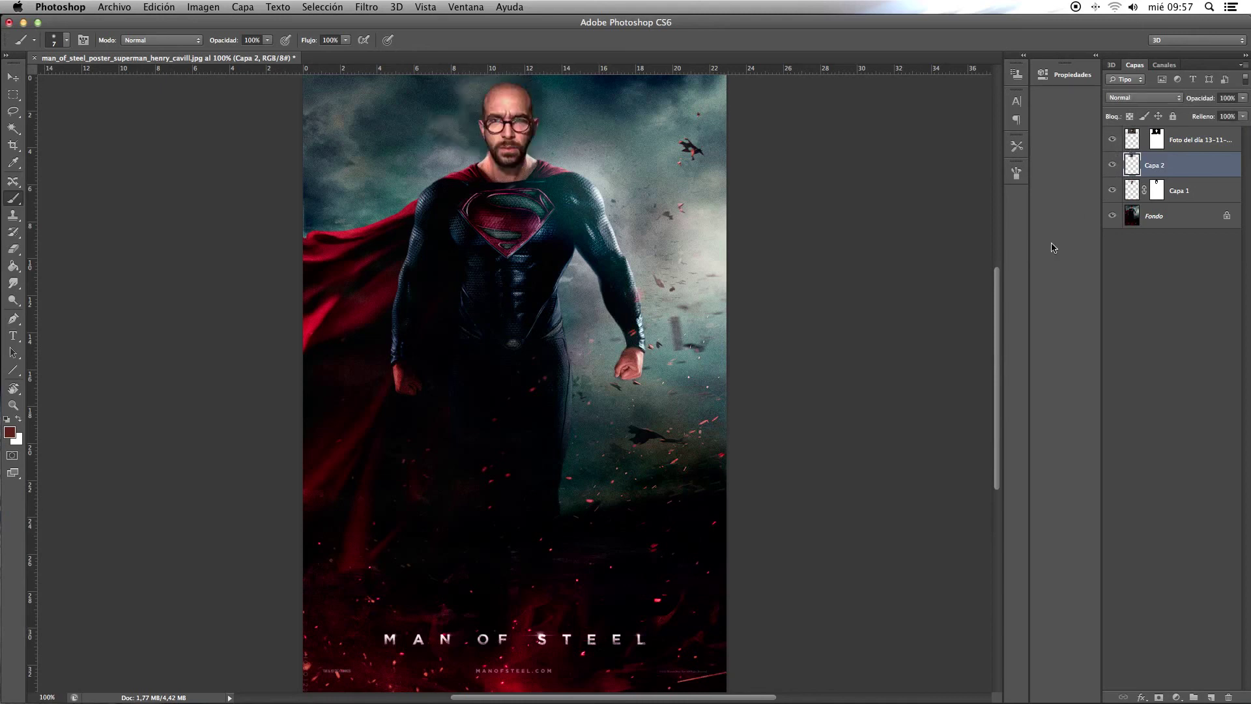